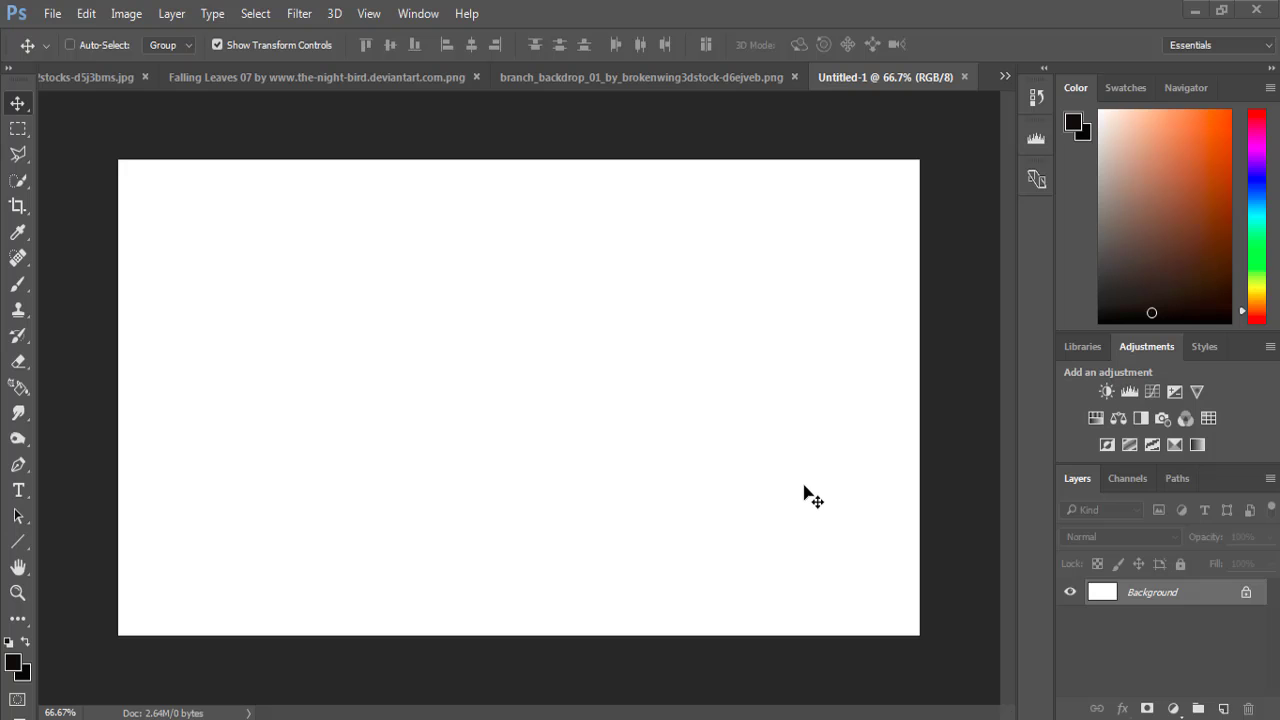
In the mountain_288 dry lake photo, marquee-select the ground from the grass line to the bottom.
click(1004, 76)
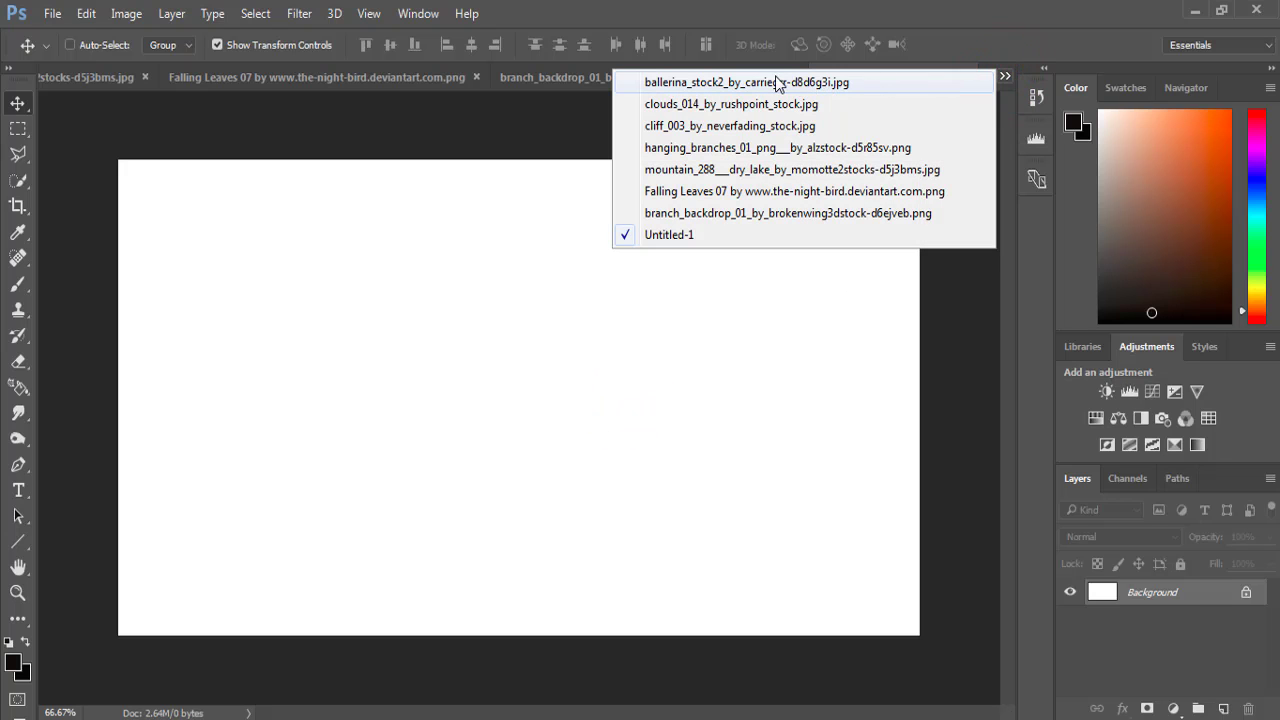
click(742, 172)
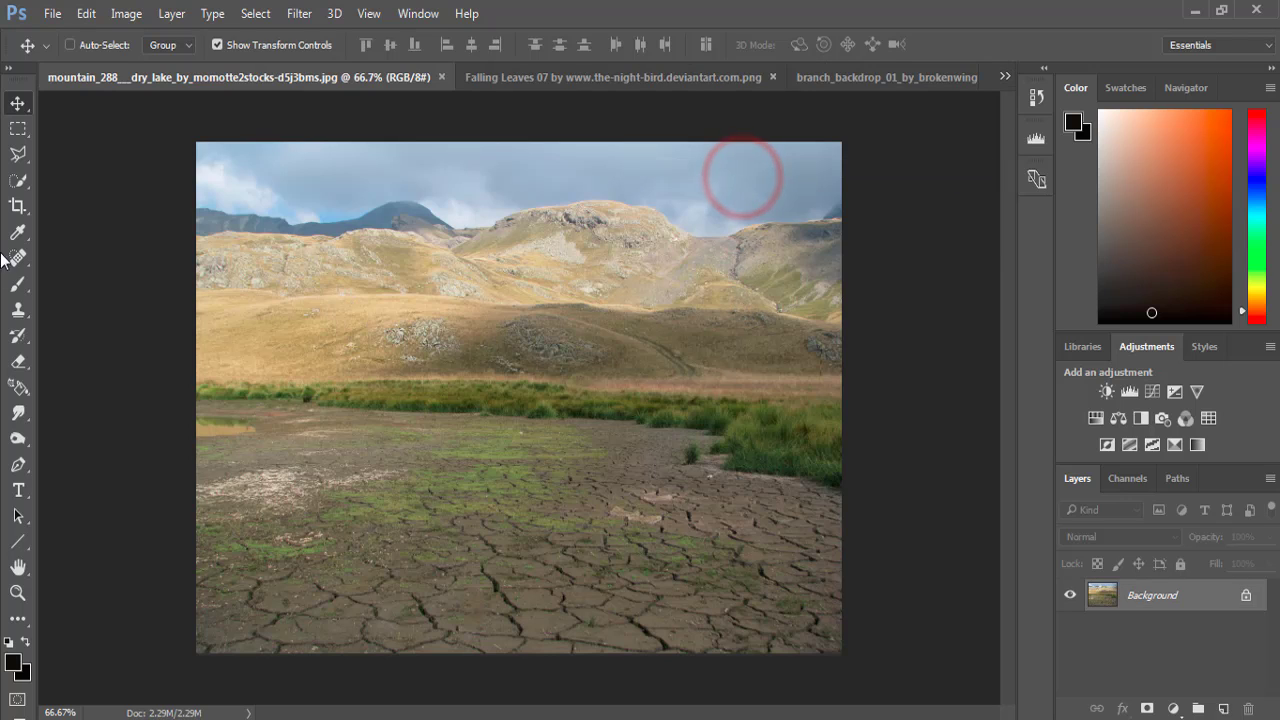
click(18, 131)
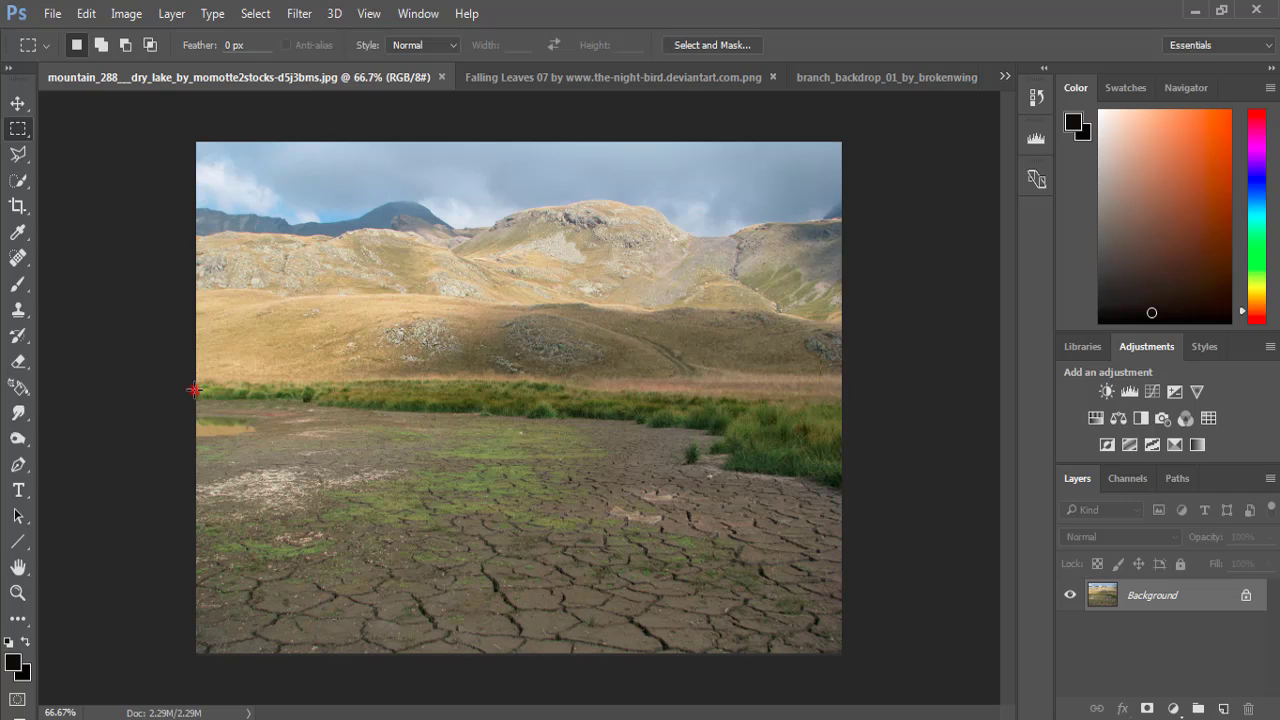
drag(194, 390, 858, 658)
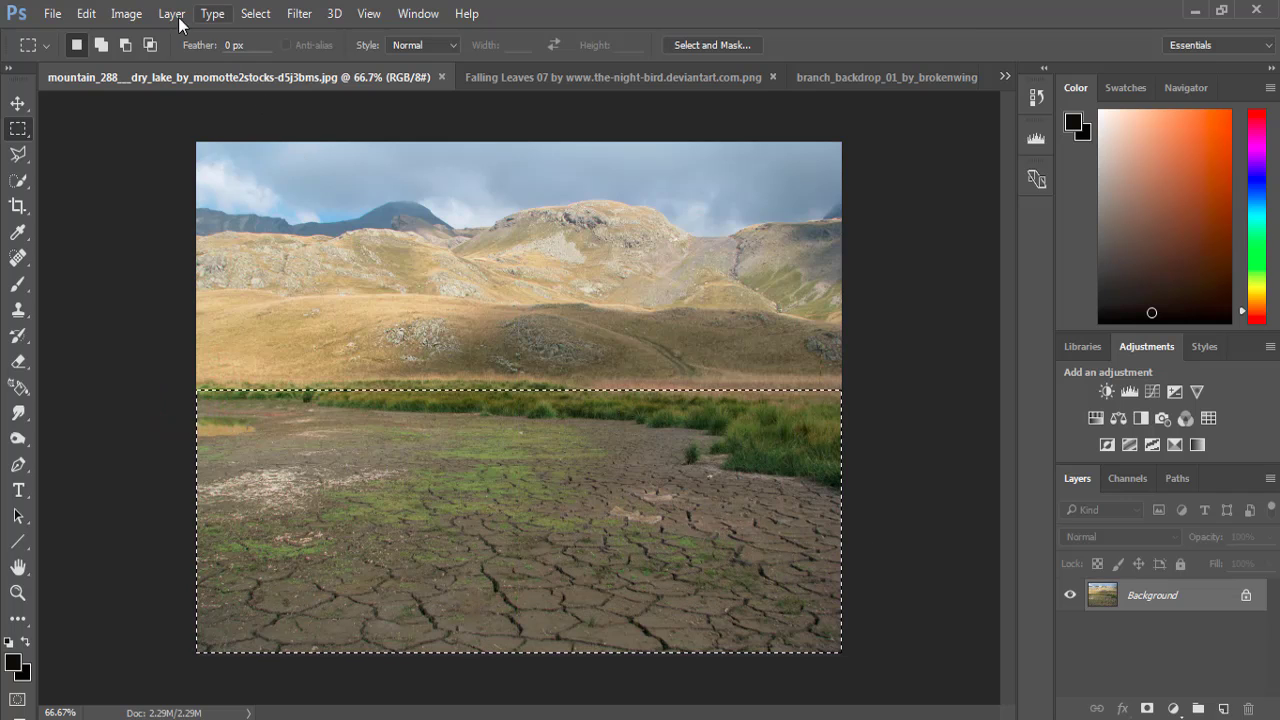
Raise the selection's top edge slightly with Transform Selection and commit.
click(253, 14)
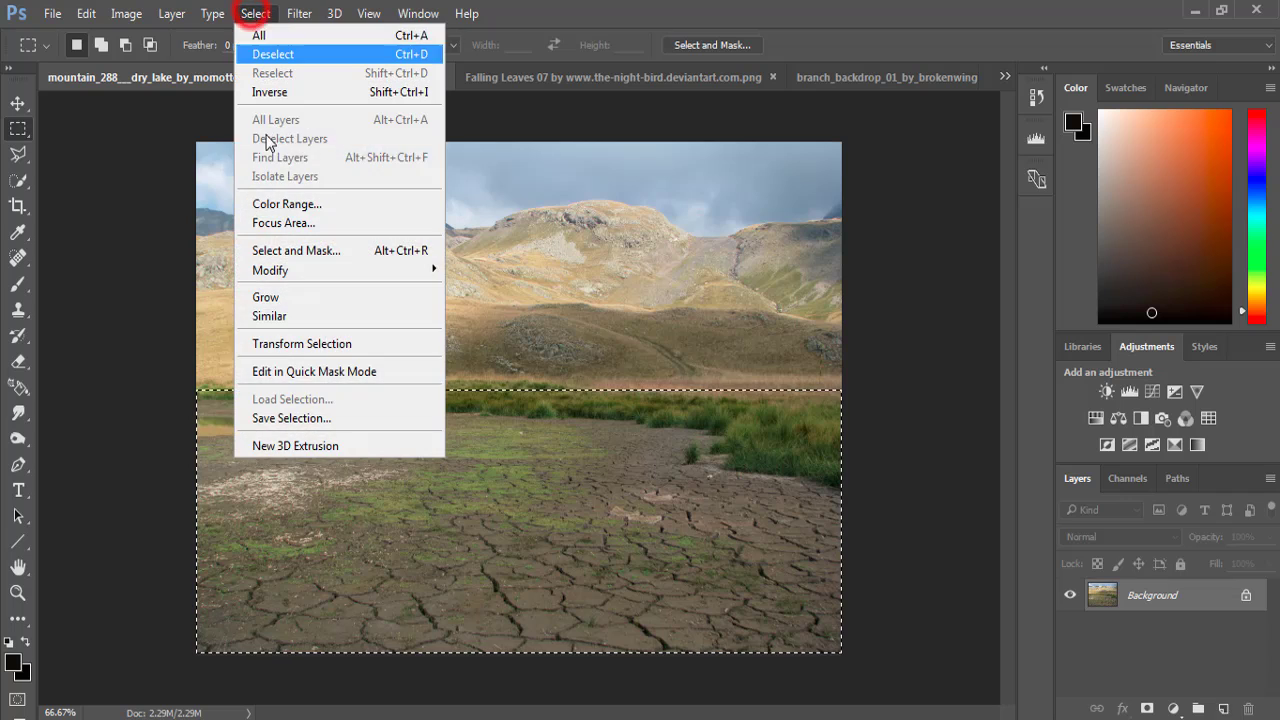
click(293, 343)
drag(519, 390, 519, 376)
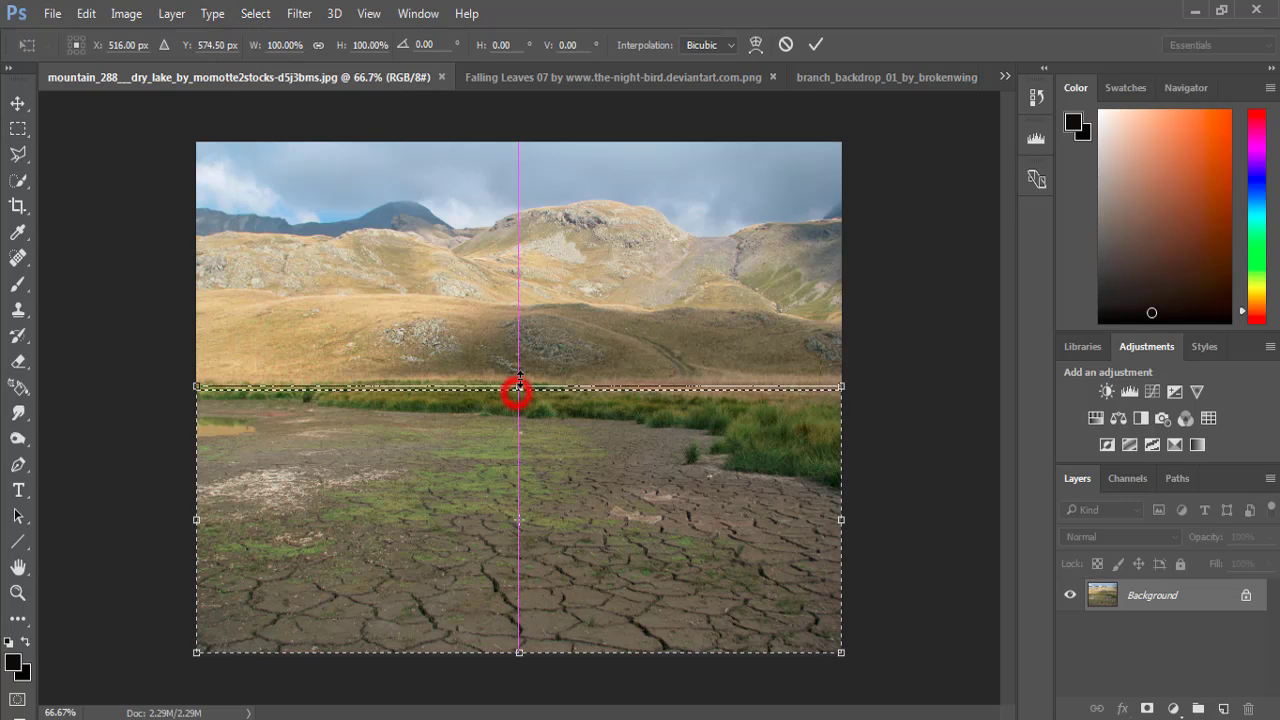
drag(790, 408, 790, 408)
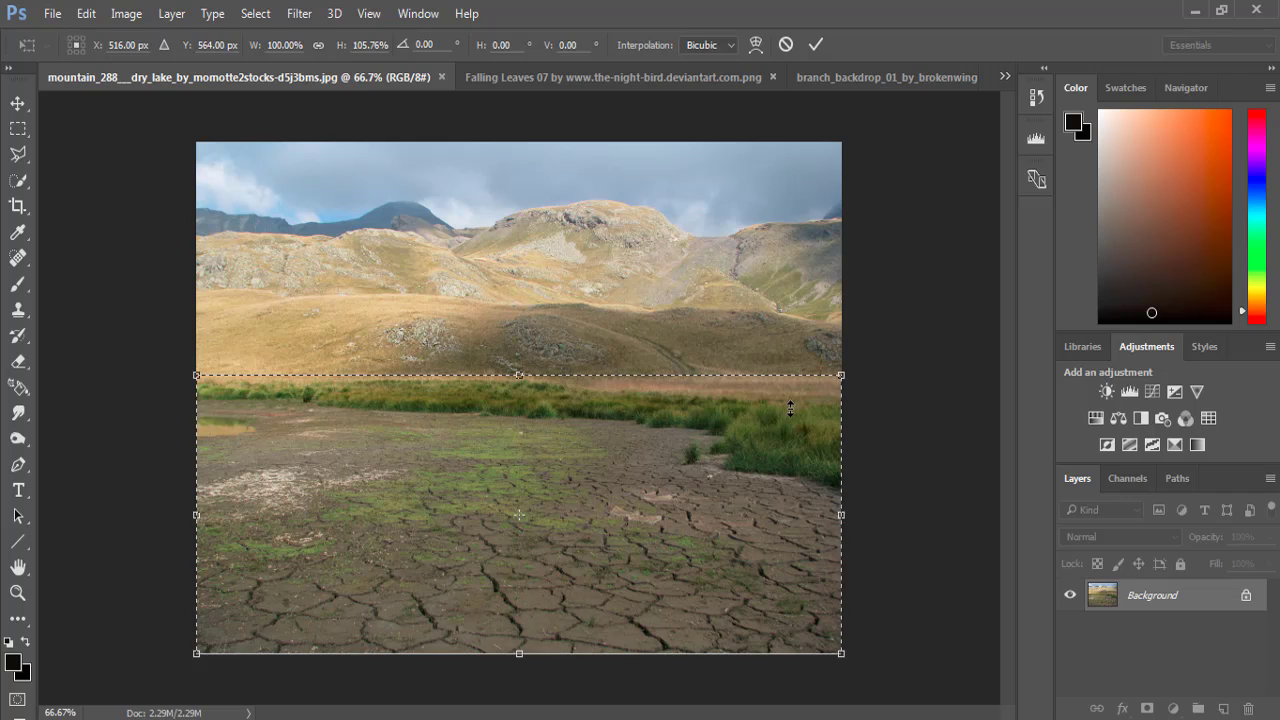
click(816, 45)
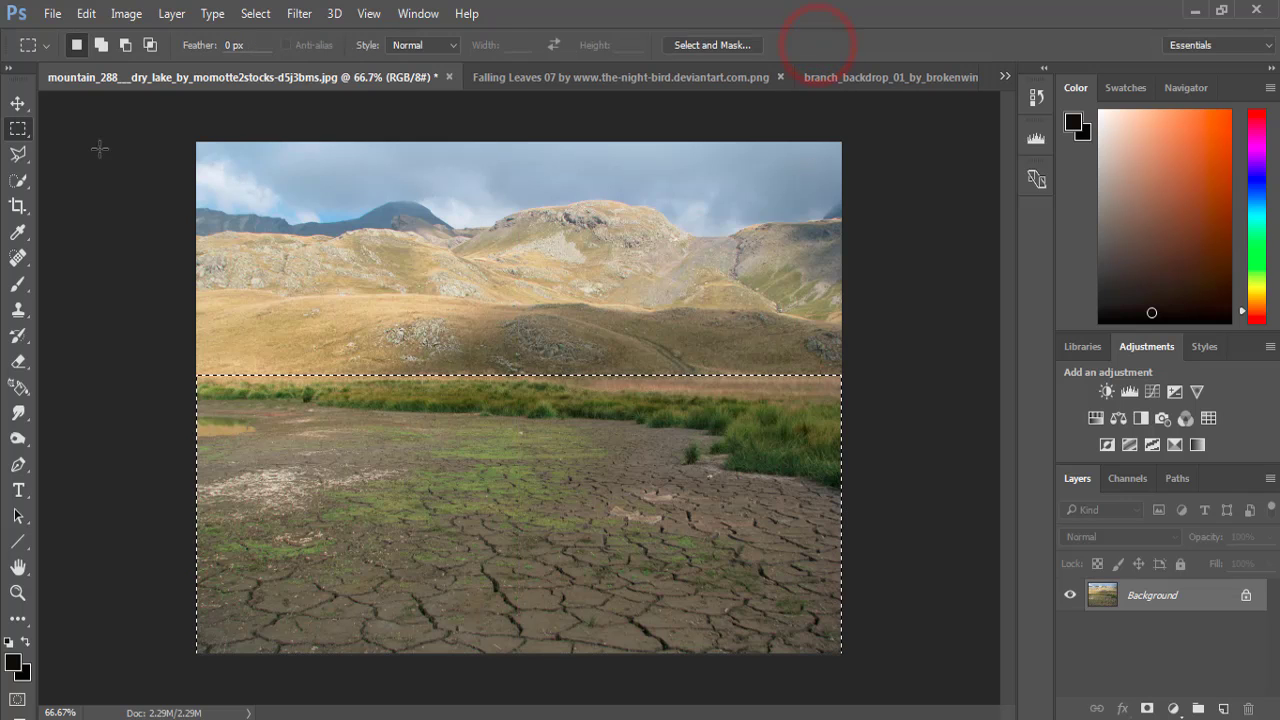
Copy the selected cracked ground into Untitled-1 as a new layer and close the source window.
click(18, 103)
mouse_move(263, 77)
mouse_down()
mouse_move(265, 142)
mouse_move(744, 146)
mouse_up()
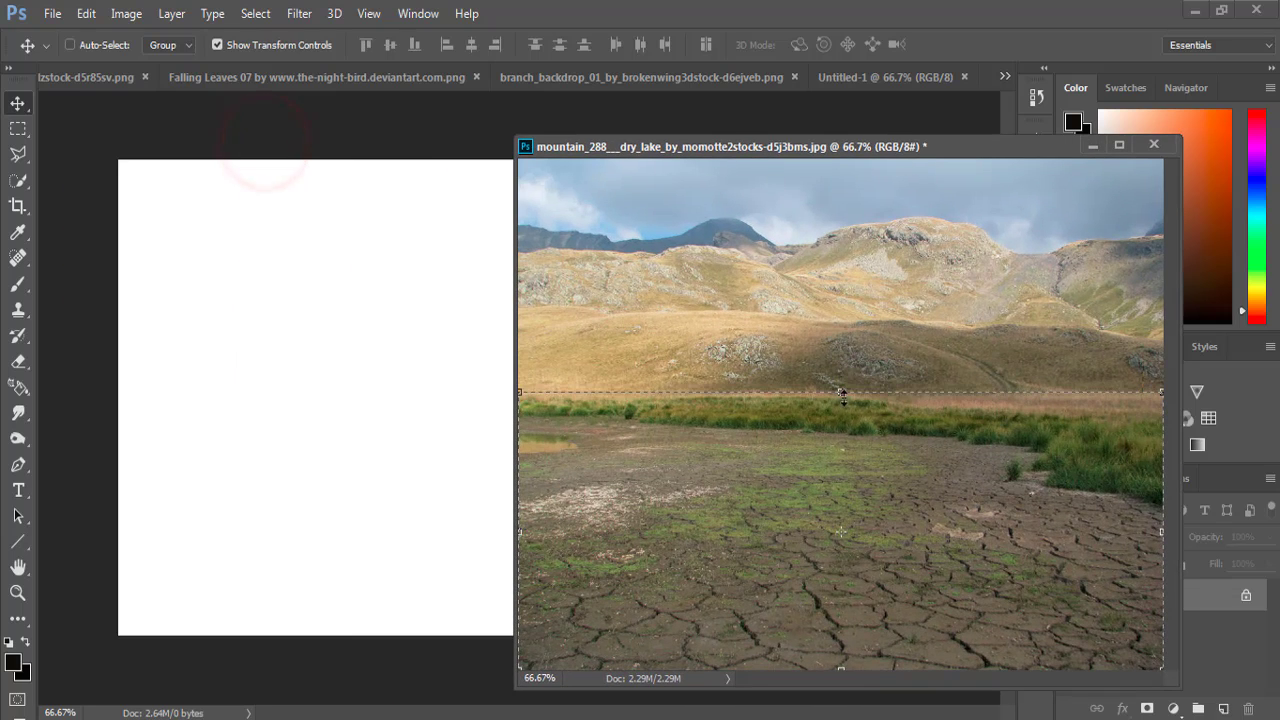
mouse_move(834, 463)
mouse_down()
mouse_move(435, 440)
mouse_move(530, 448)
mouse_move(529, 430)
mouse_up()
click(1088, 143)
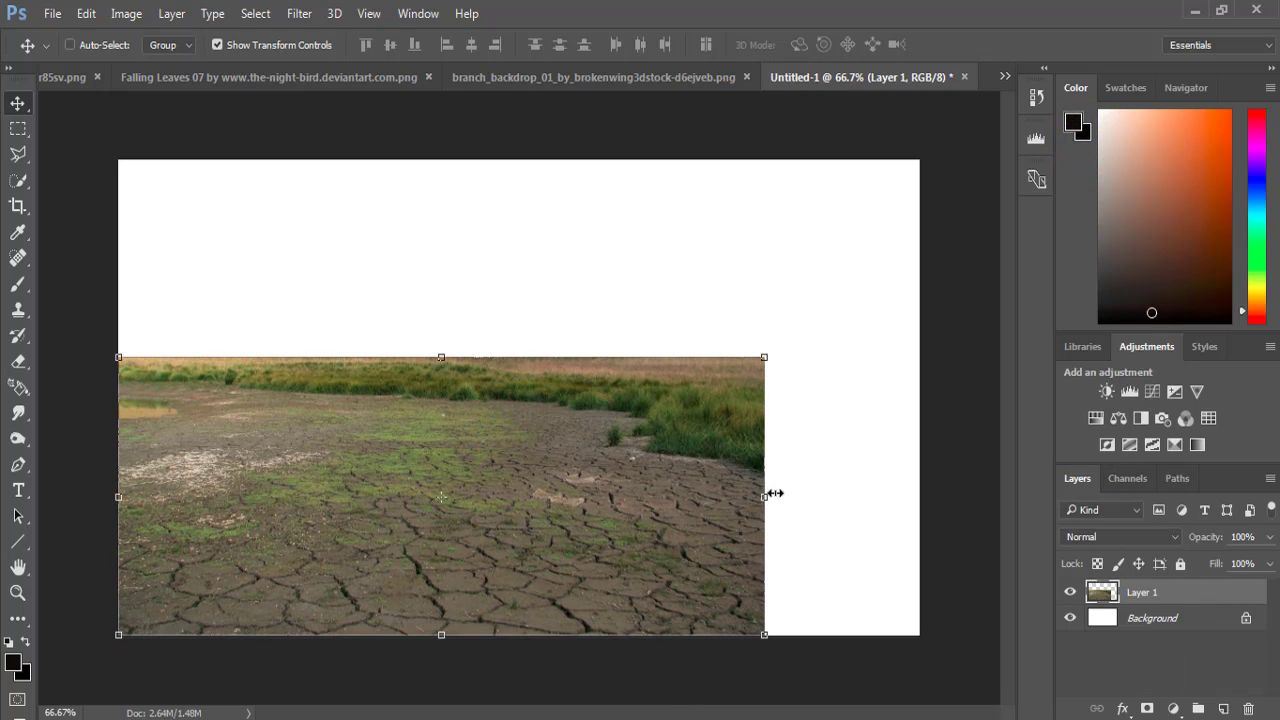
Stretch the ground layer to the canvas's right edge and further down, then commit.
drag(767, 495, 918, 497)
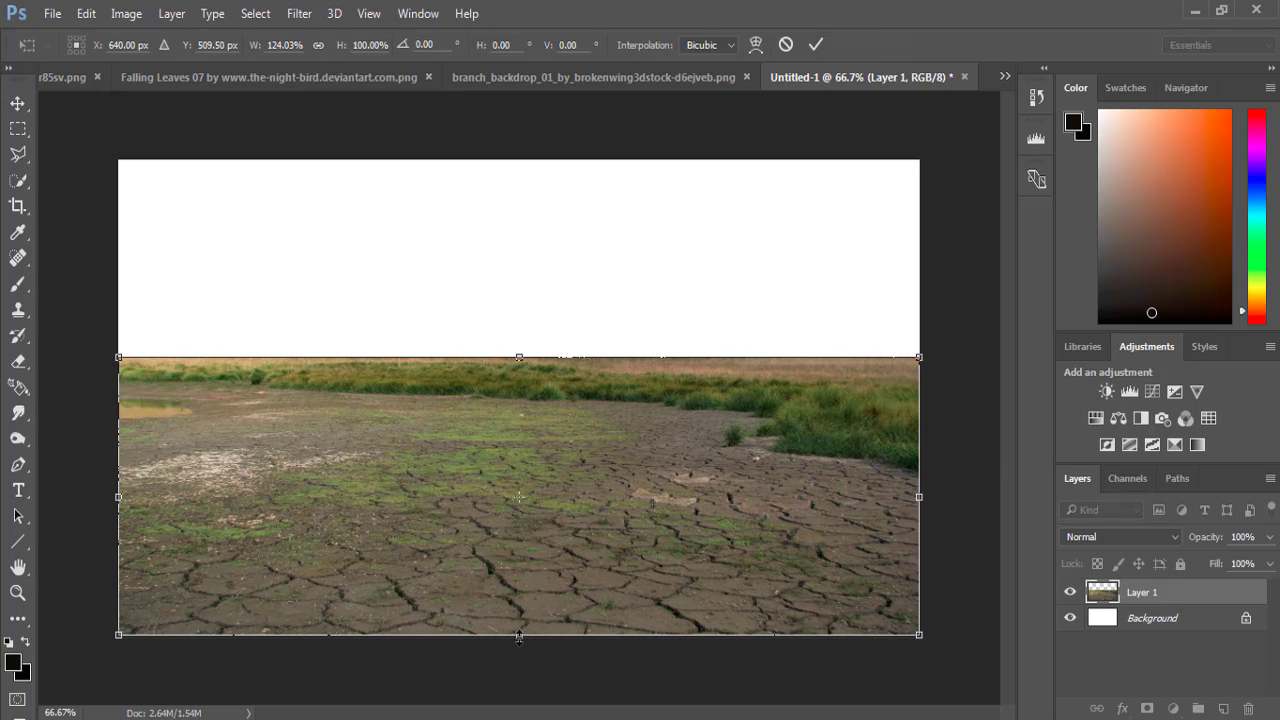
drag(519, 636, 519, 645)
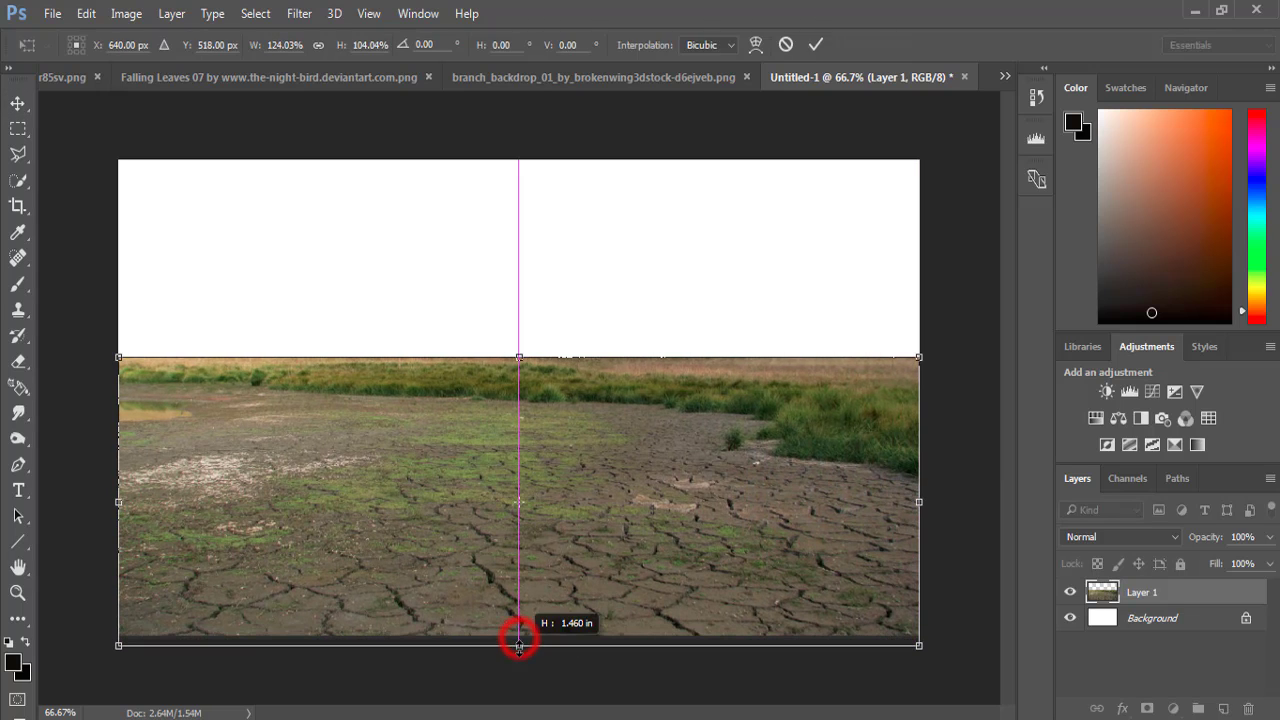
click(1179, 91)
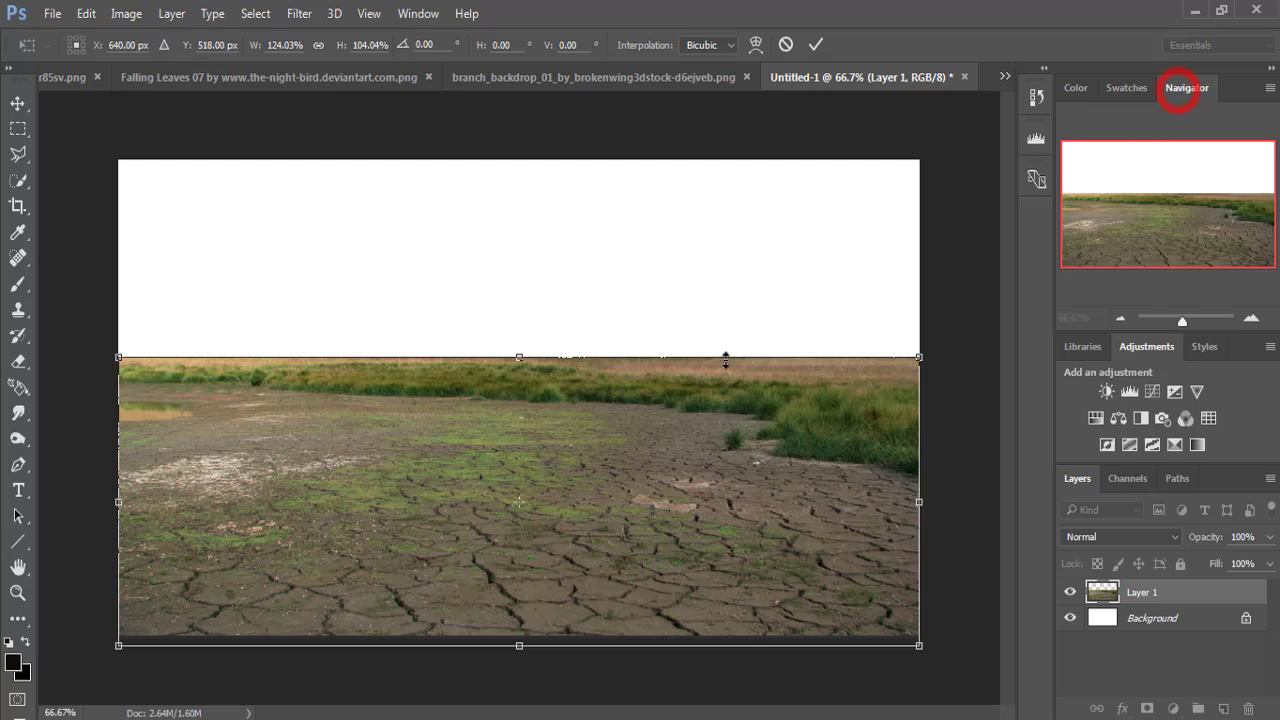
click(818, 45)
click(1005, 77)
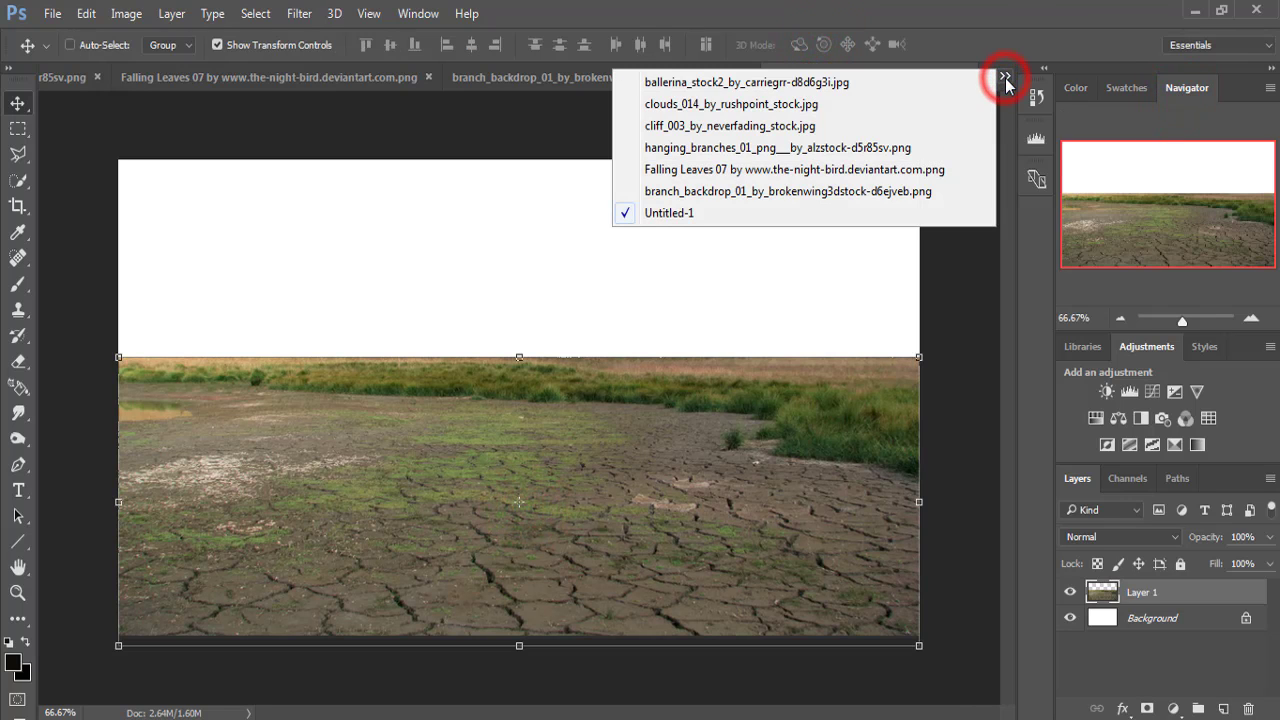
Quick-select the ballerina's head, shoulders, corset and skirt.
click(712, 84)
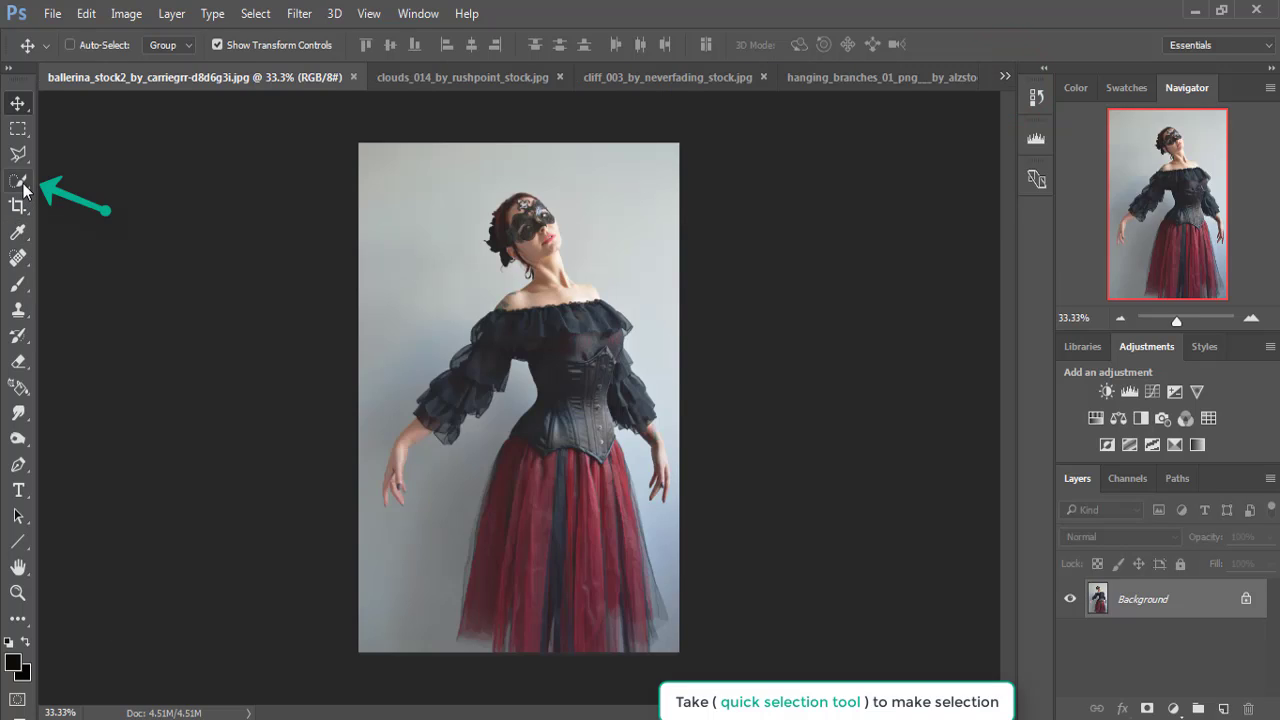
click(20, 183)
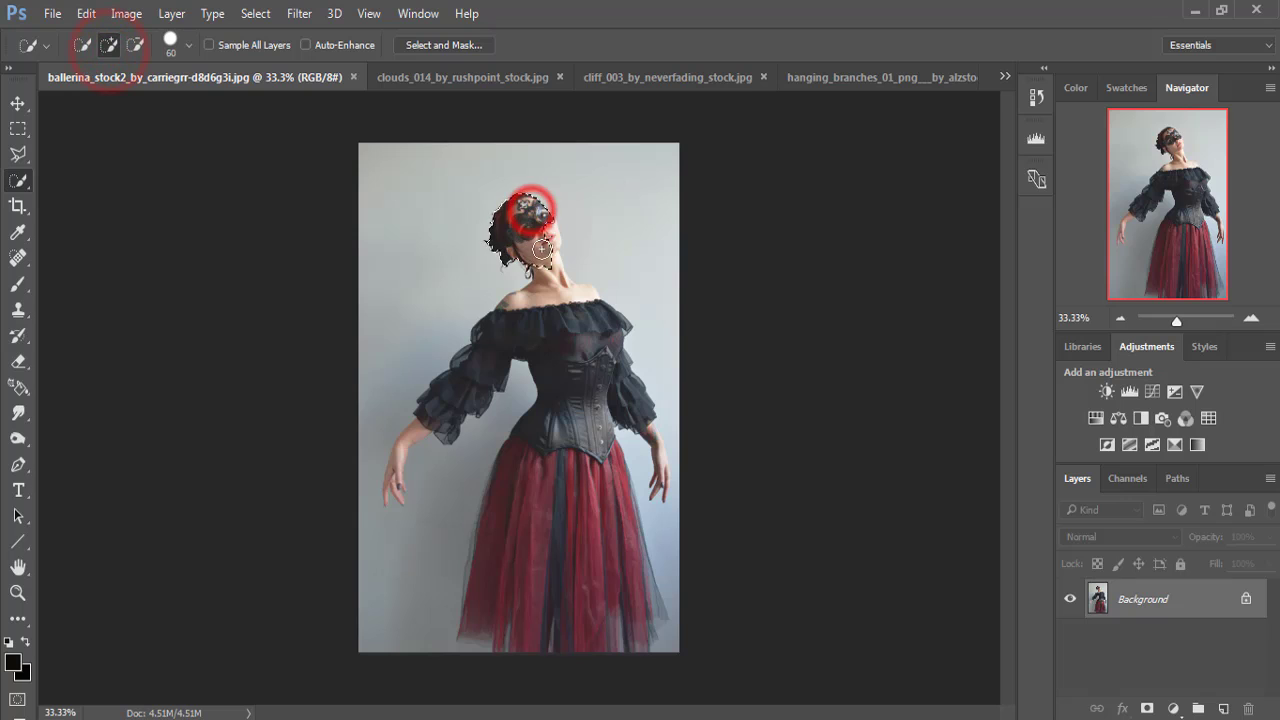
drag(541, 249, 556, 308)
mouse_move(573, 375)
mouse_down()
mouse_move(554, 569)
mouse_move(586, 543)
mouse_move(635, 621)
mouse_up()
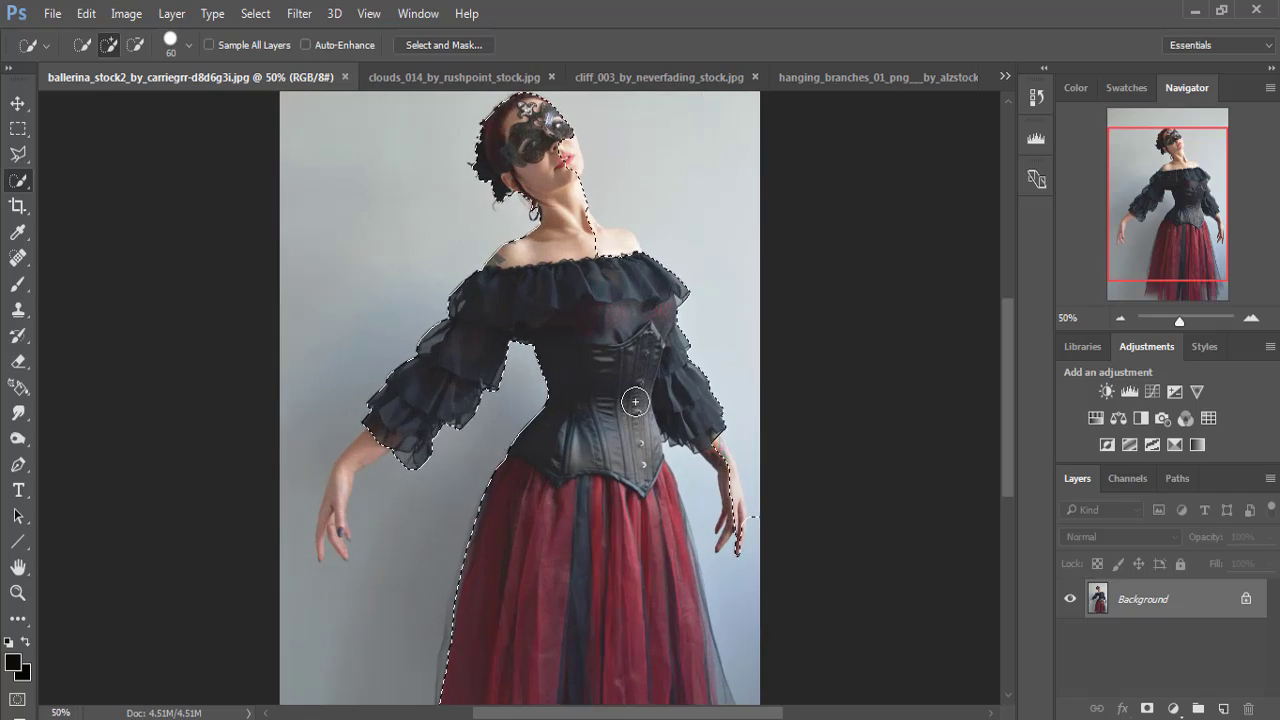
Zoom in on the chest and refine the selection at the sleeve and wrist with a smaller brush.
key(ctrl+plus)
key(ctrl+plus)
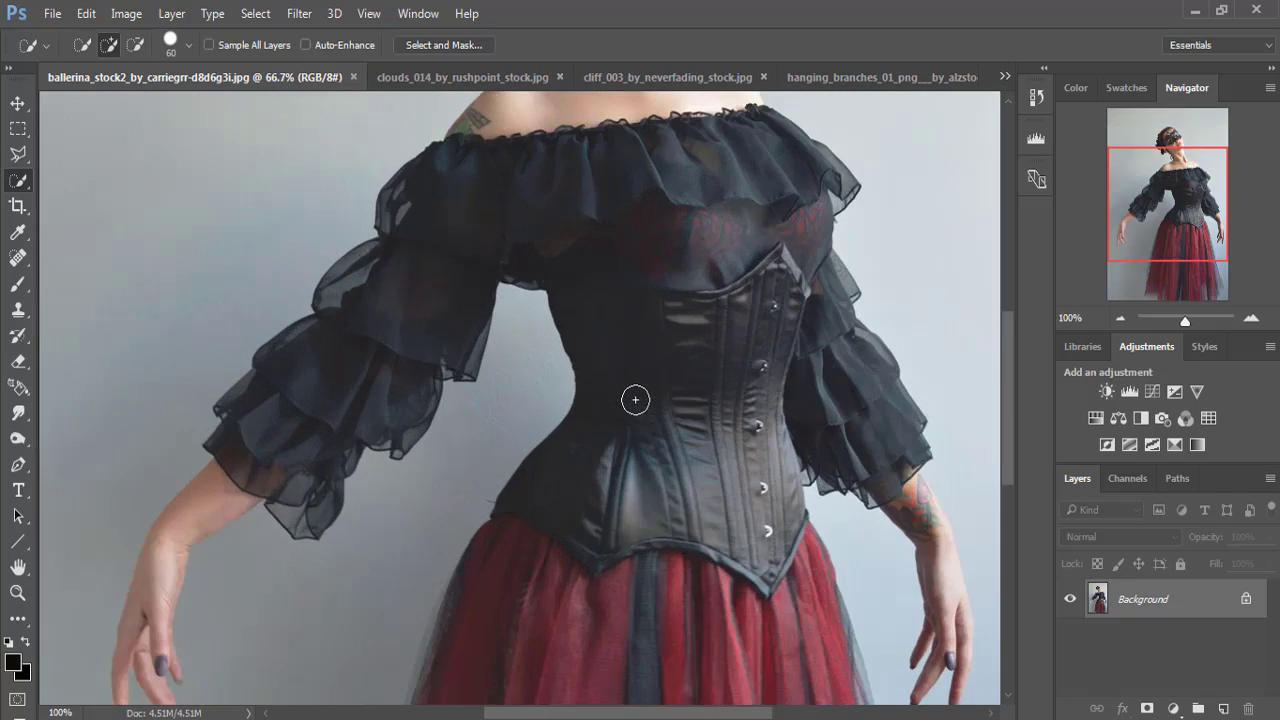
key(ctrl+plus)
click(675, 360)
click(510, 316)
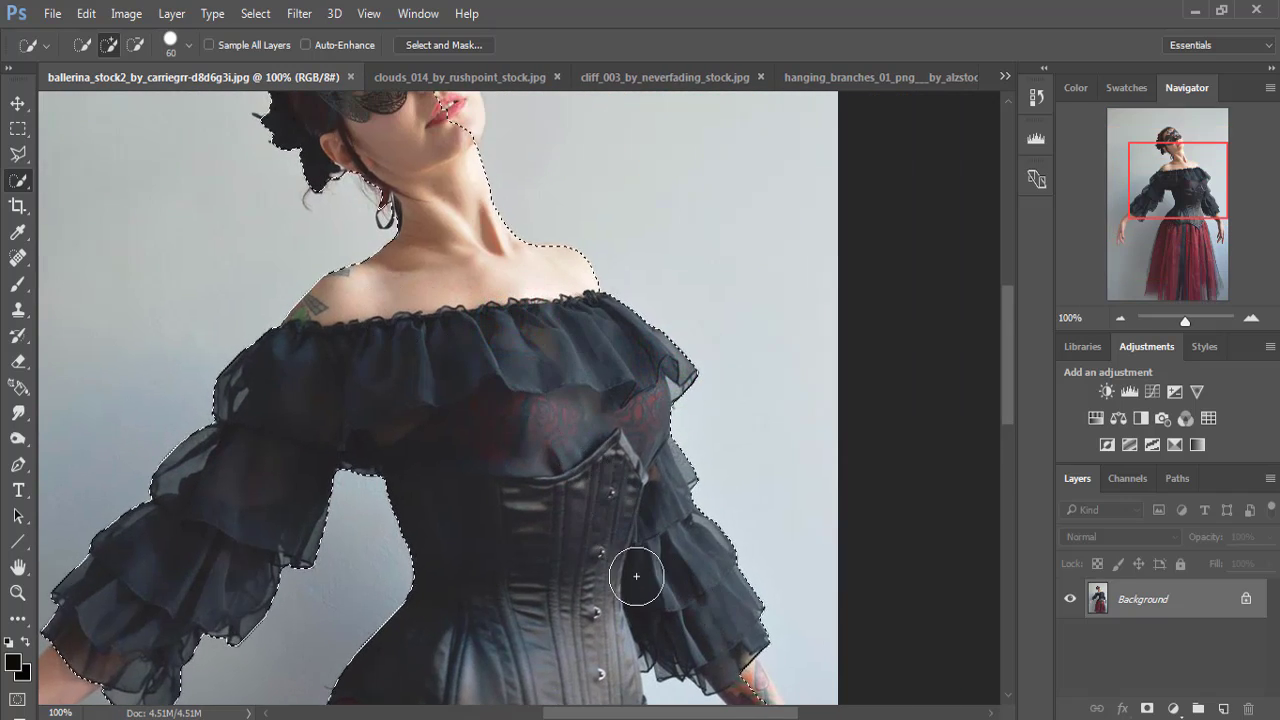
drag(608, 570, 373, 305)
key(bracketleft)
key(bracketleft)
key(bracketleft)
click(497, 398)
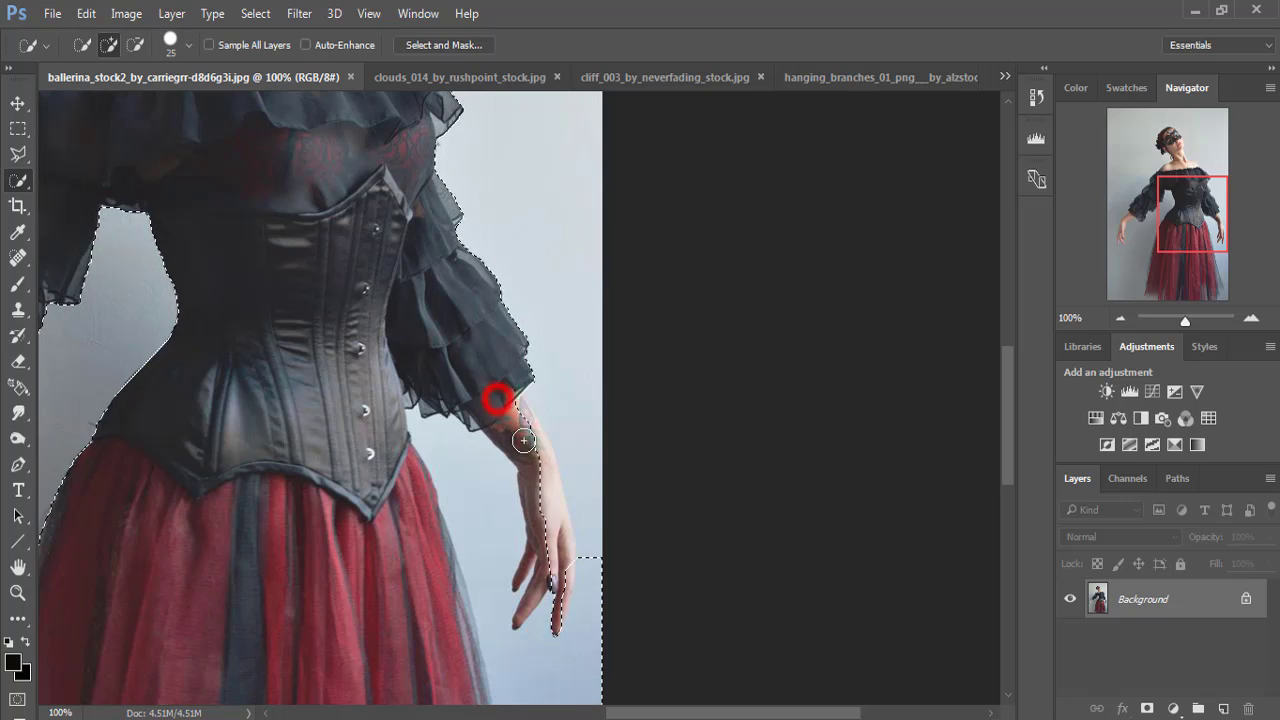
drag(535, 447, 541, 500)
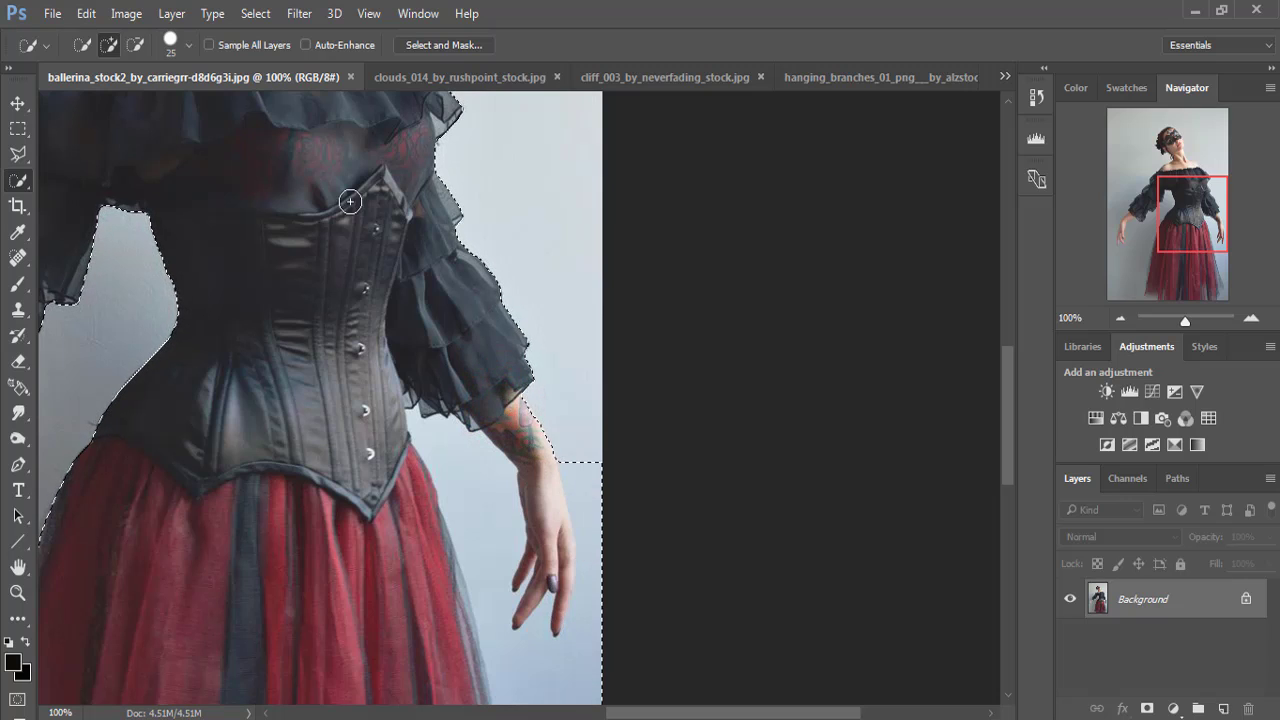
Remove the background beside the hand and add the fingers to the selection.
click(135, 44)
drag(566, 434, 594, 570)
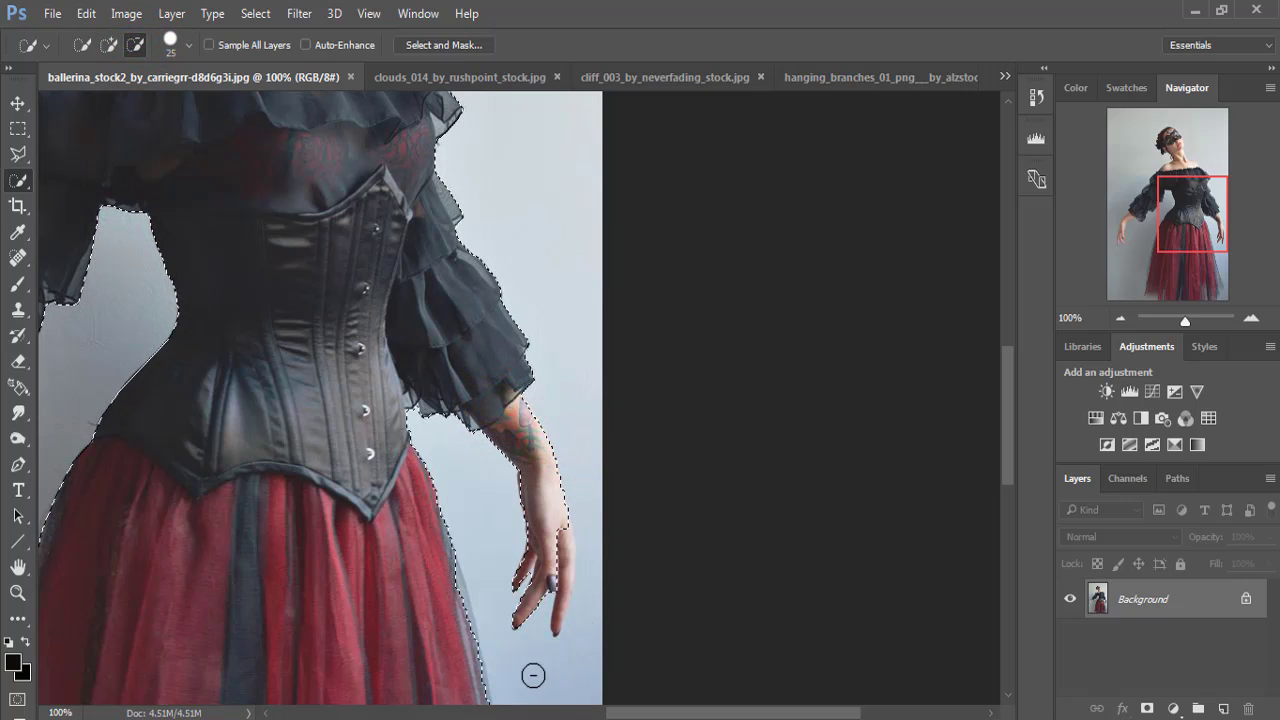
click(109, 44)
key(bracketleft)
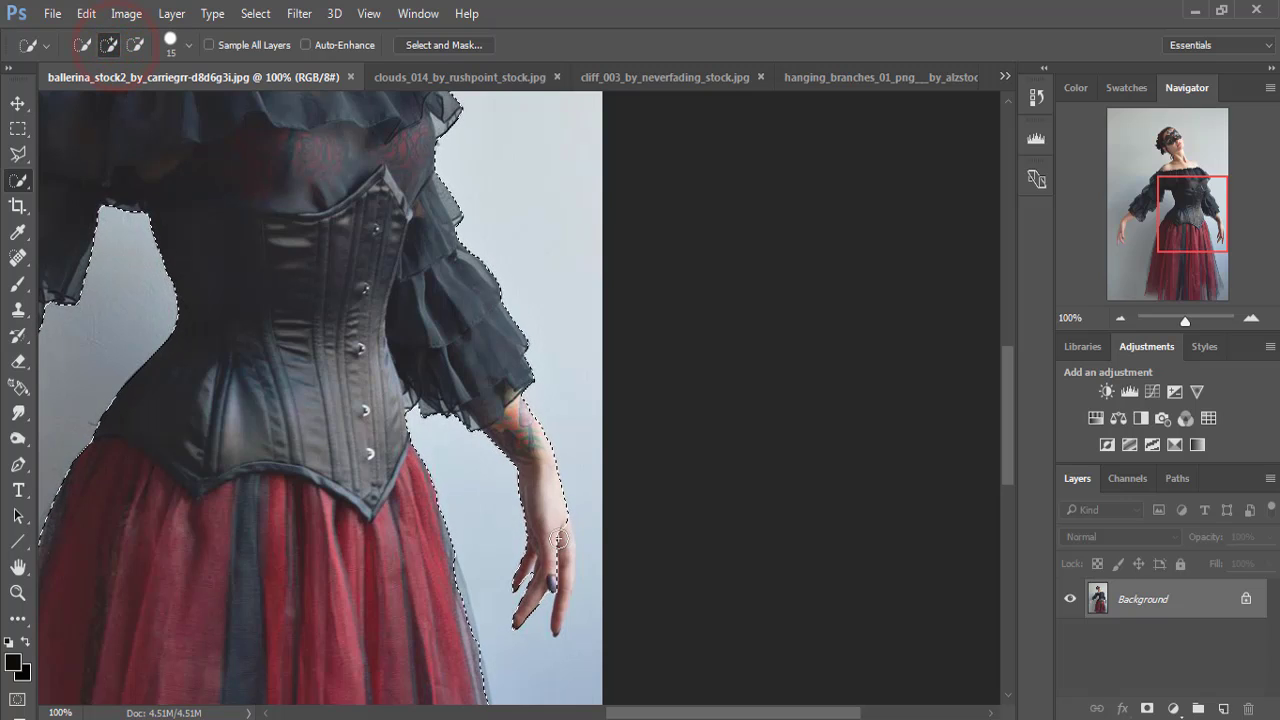
key(bracketleft)
key(bracketleft)
mouse_move(560, 523)
mouse_down()
mouse_move(561, 607)
mouse_move(565, 537)
mouse_up()
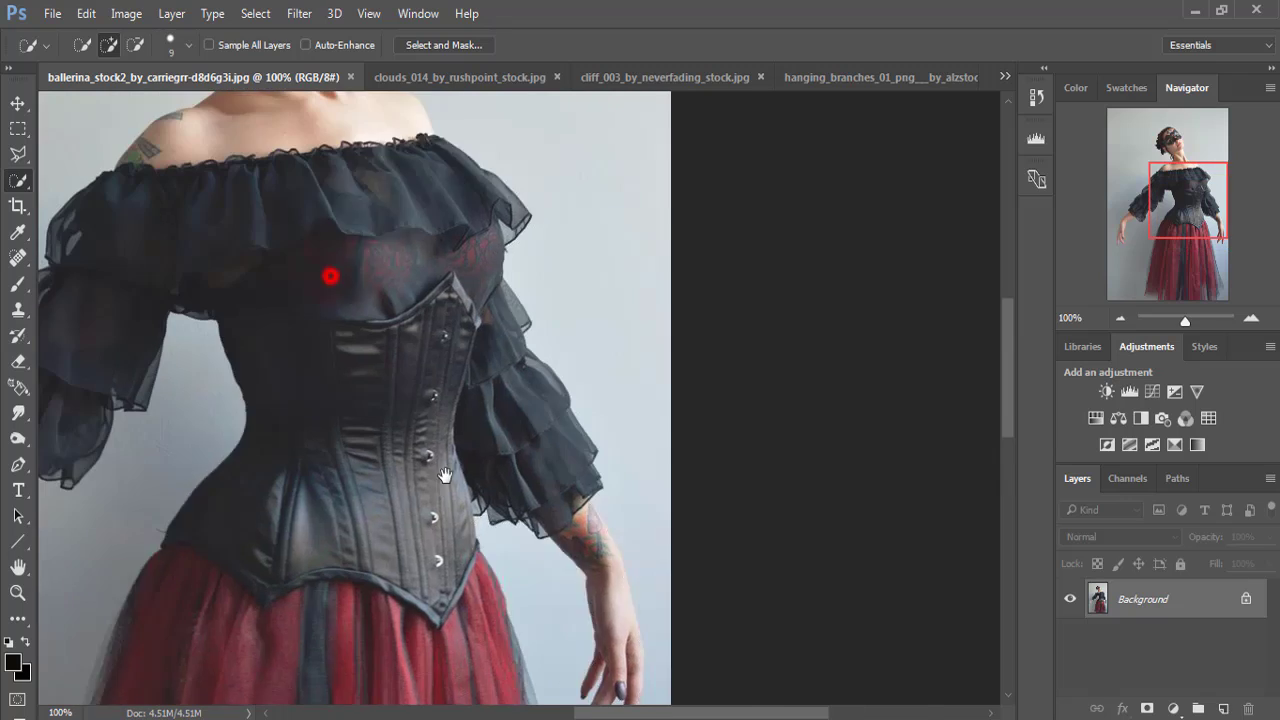
Add the left forearm and trim background off the skirt's right edge.
mouse_move(296, 93)
mouse_down()
mouse_move(525, 314)
mouse_move(783, 93)
mouse_up()
mouse_move(343, 363)
mouse_down()
mouse_move(271, 489)
mouse_move(232, 597)
mouse_move(261, 579)
mouse_move(282, 596)
mouse_up()
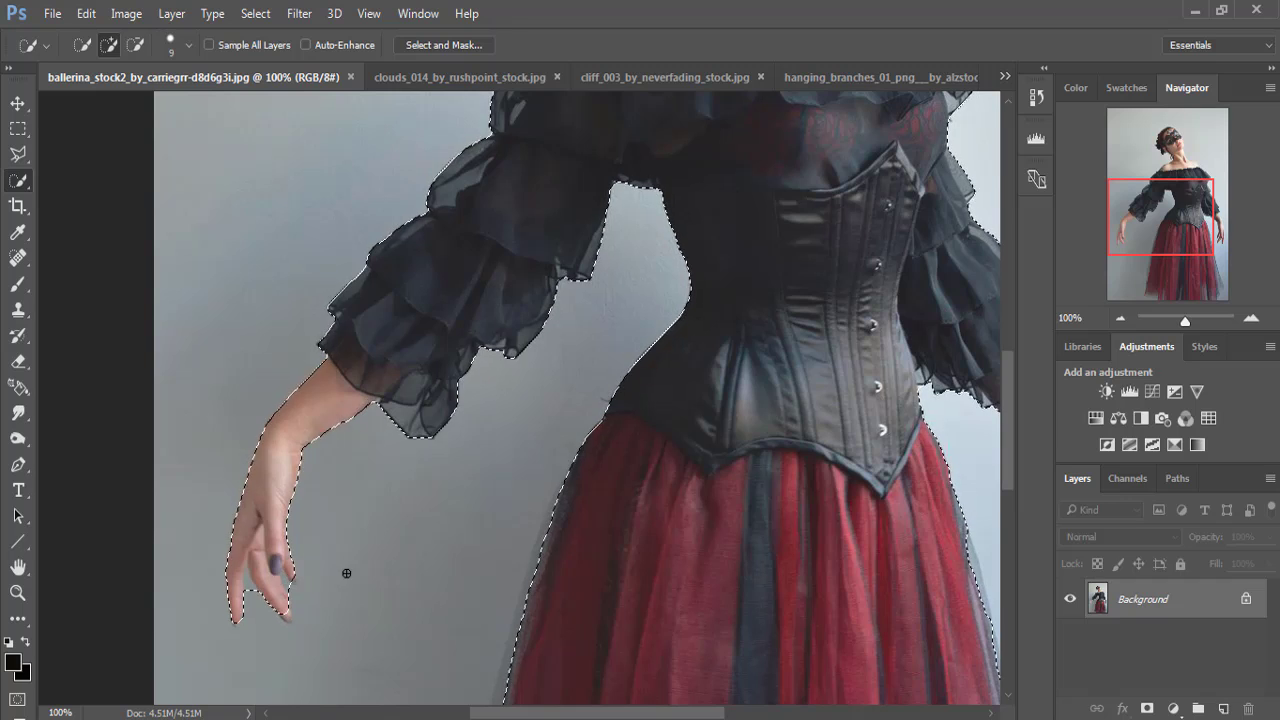
scroll(752, 529, down, 2)
scroll(752, 529, right, 4)
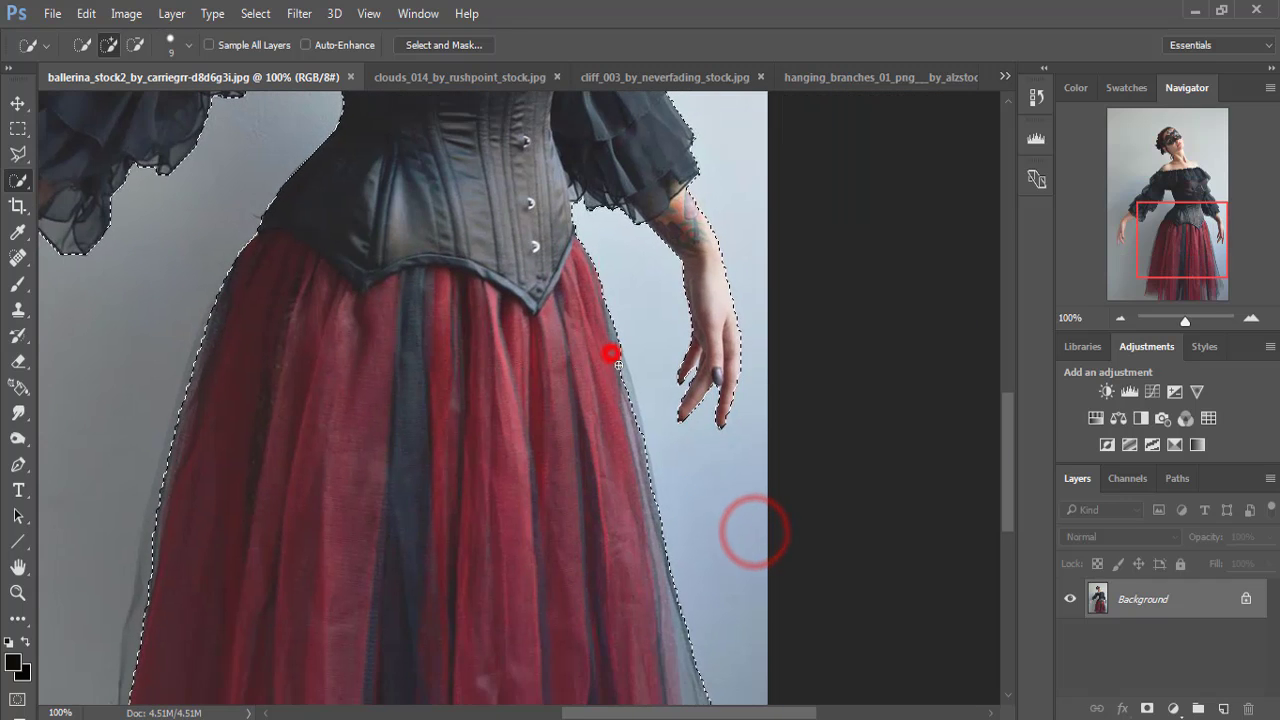
scroll(600, 603, down, 4)
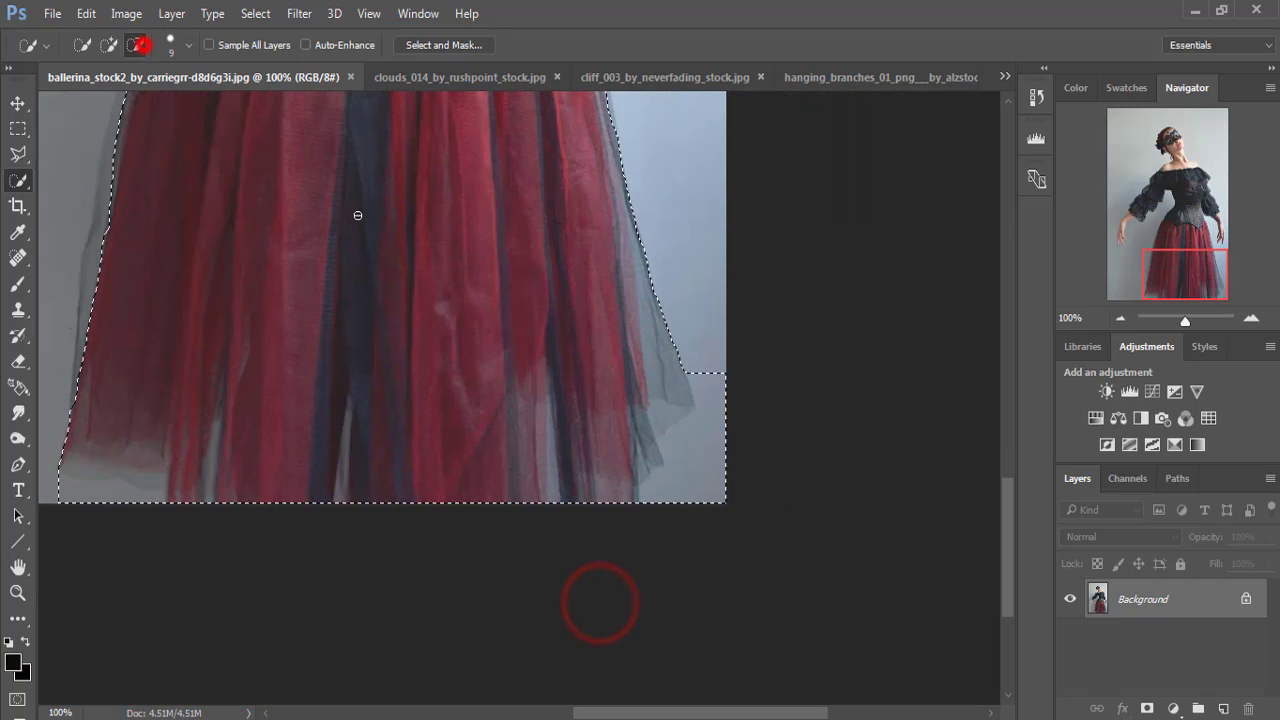
drag(690, 351, 703, 395)
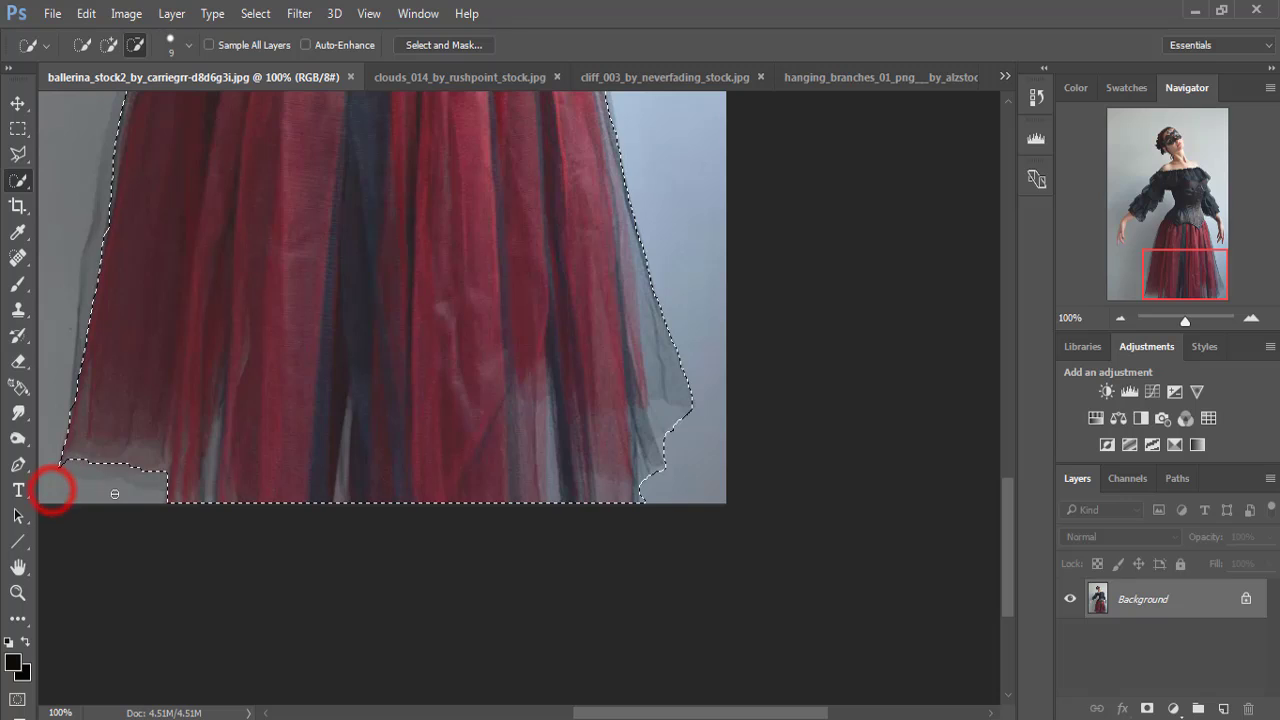
Add the skirt's bottom-left hem and left edge, then zoom out to the whole dancer.
click(109, 45)
click(75, 445)
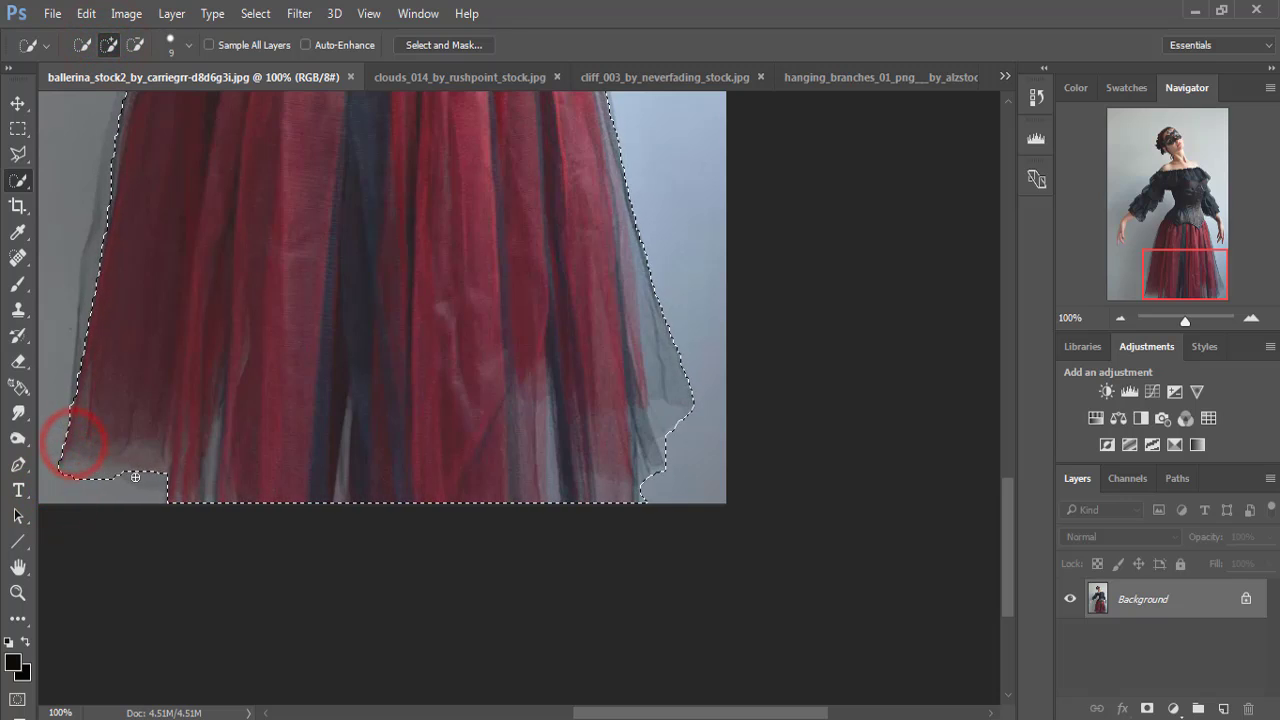
mouse_move(135, 477)
mouse_down()
mouse_move(110, 202)
mouse_move(123, 114)
mouse_up()
click(88, 317)
drag(160, 214, 220, 457)
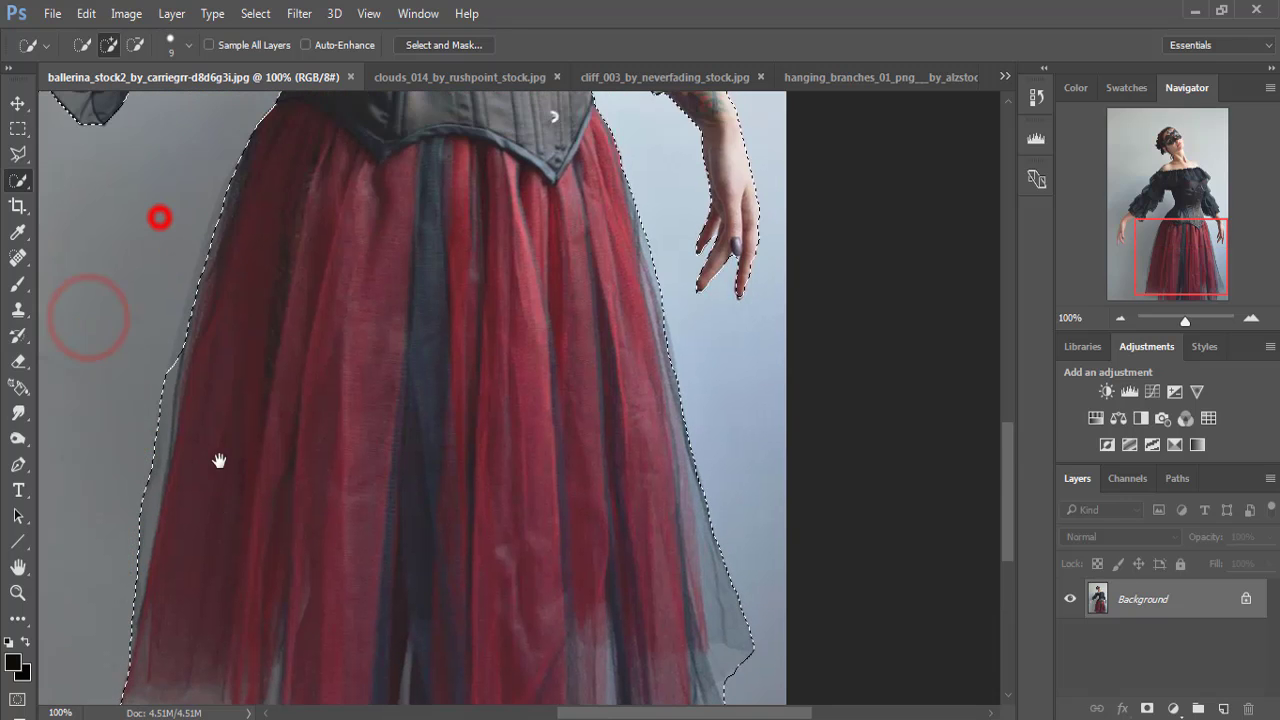
click(171, 380)
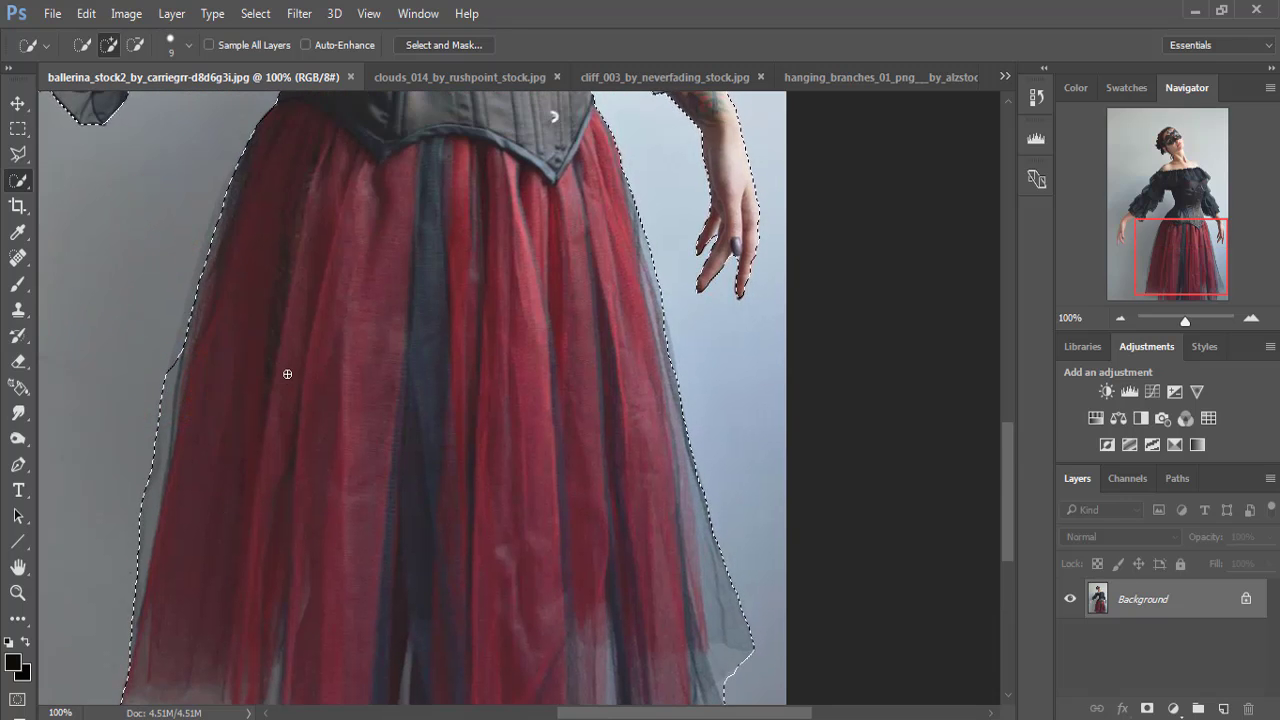
key(ctrl+minus)
key(ctrl+minus)
key(ctrl+minus)
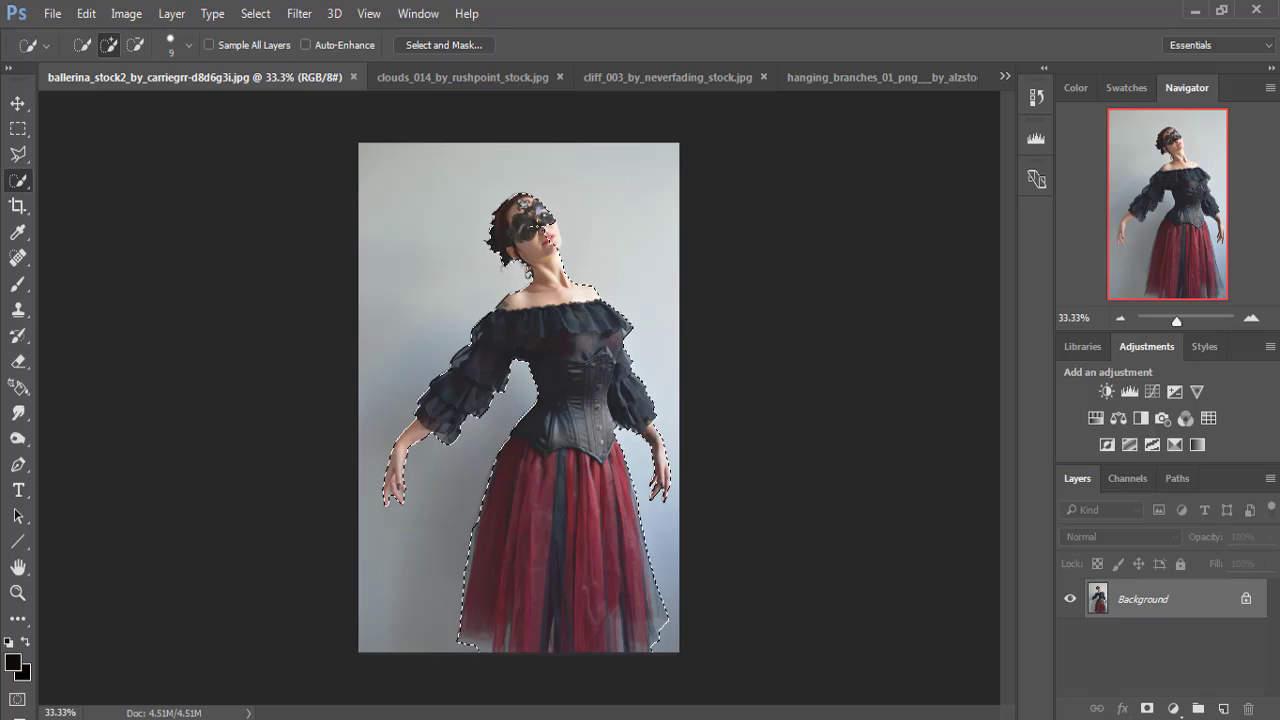
Refine the selection around the masked face in Select and Mask and zoom in on the preview.
click(544, 219)
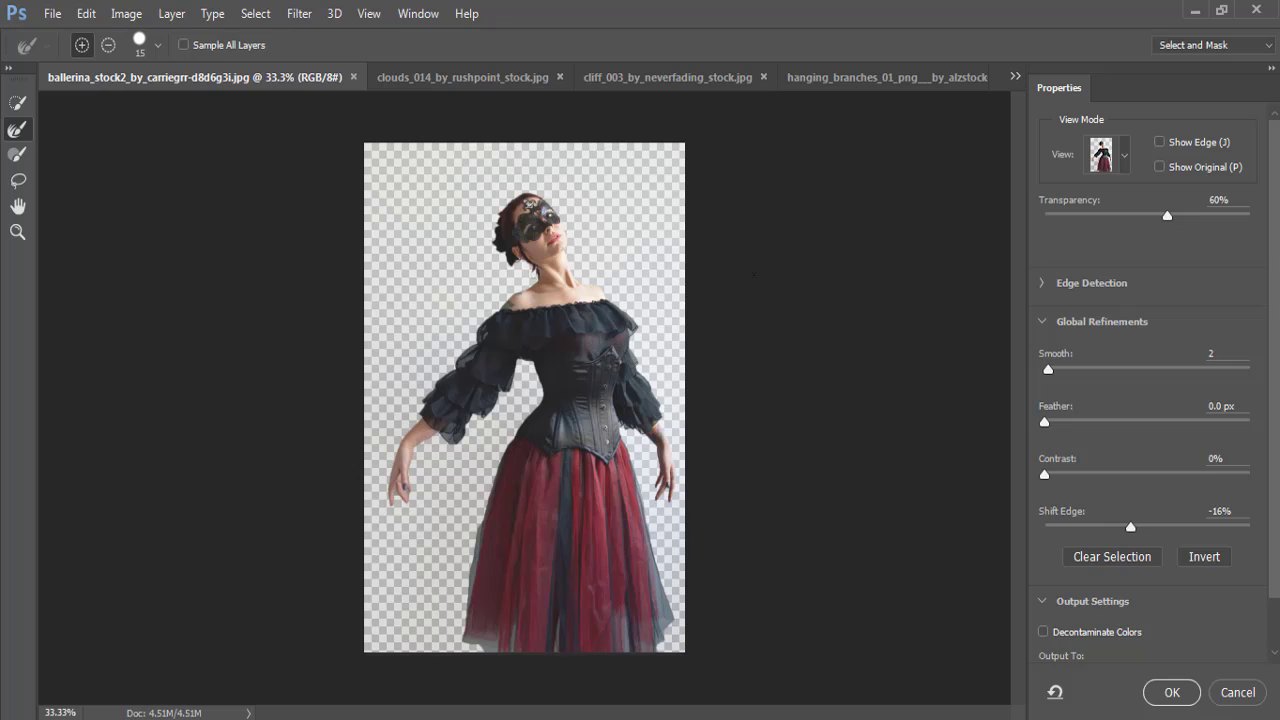
key(ctrl+plus)
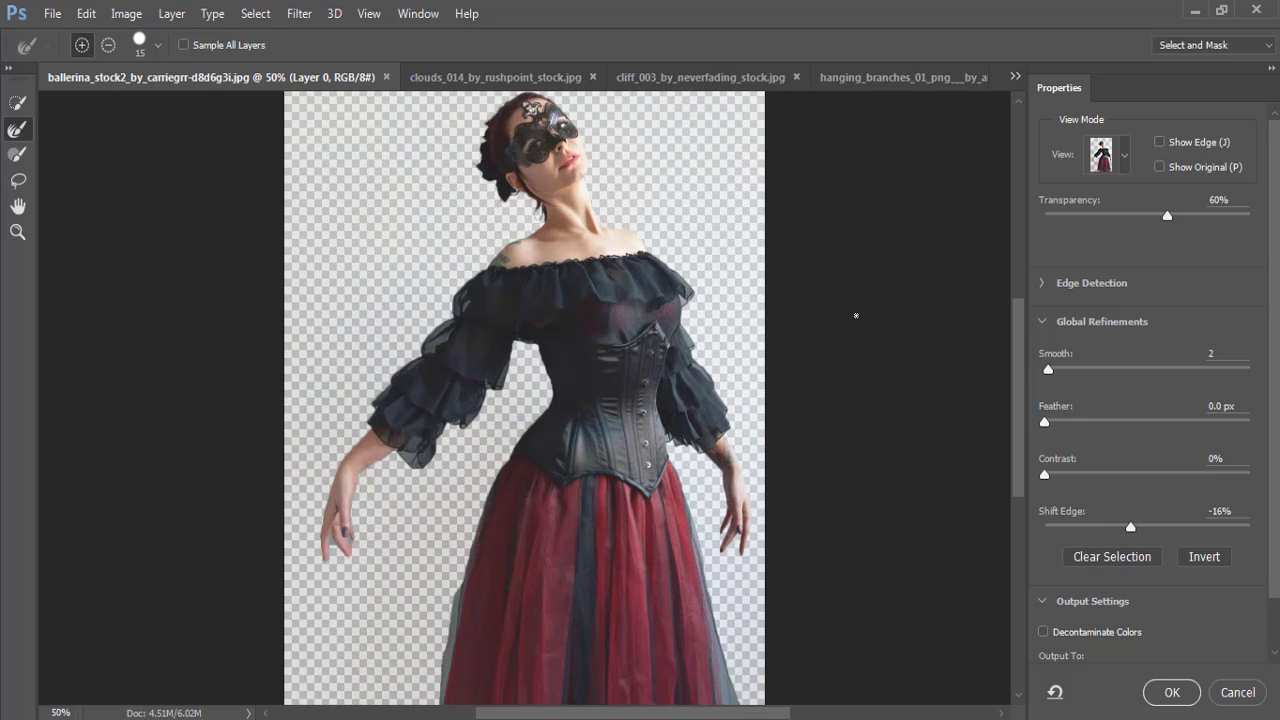
key(ctrl+plus)
scroll(670, 250, up, 1)
scroll(670, 250, up, 4)
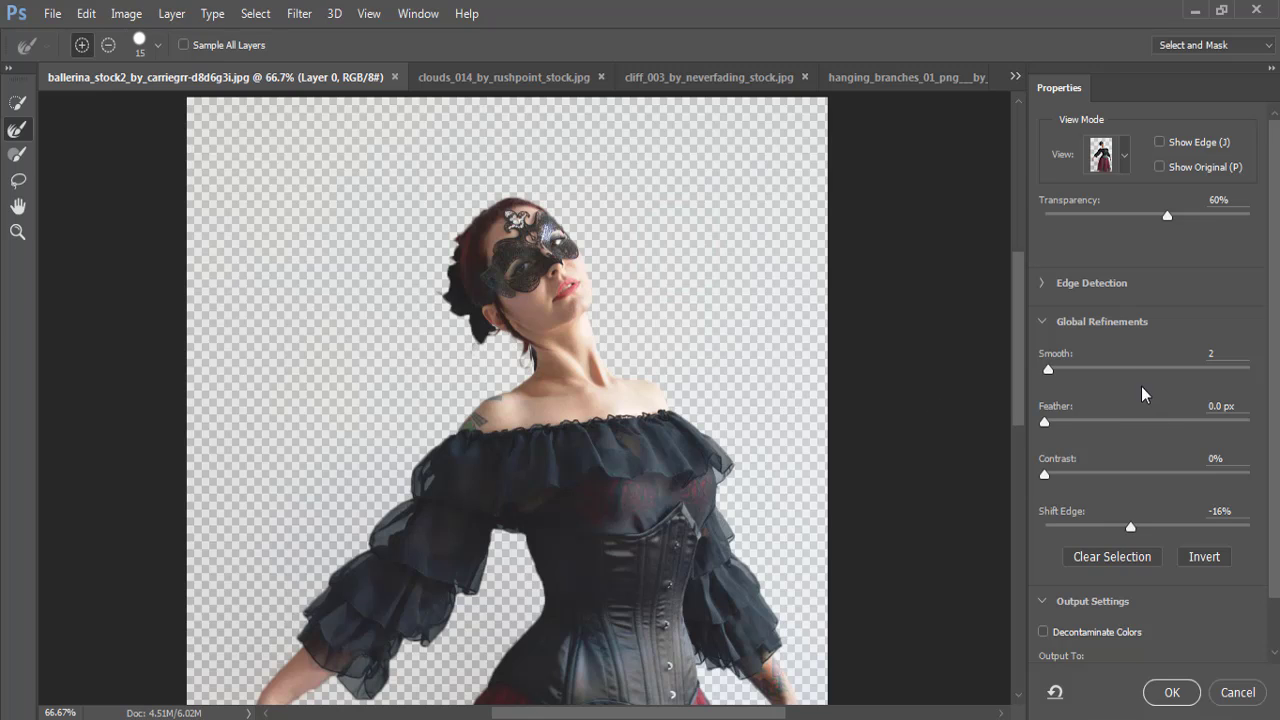
Set Shift Edge to 0% and output the refined cutout To New Layer.
click(1131, 524)
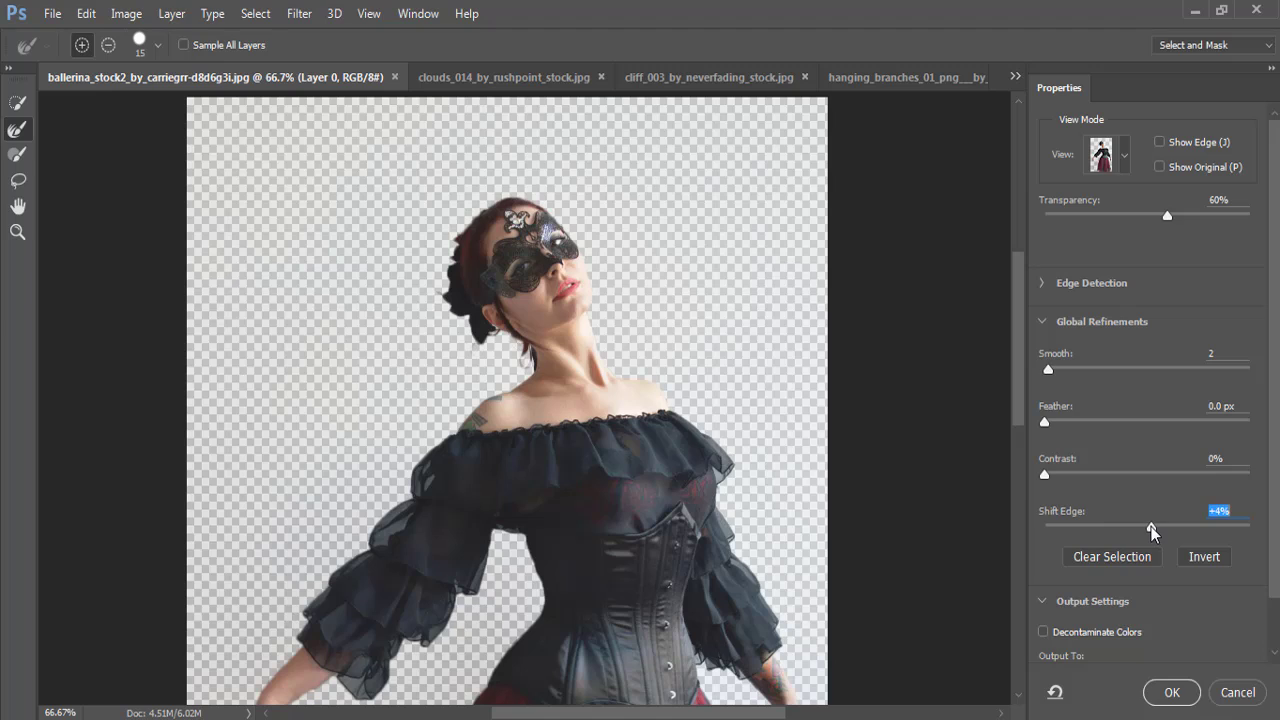
drag(1151, 527, 1148, 526)
drag(1276, 384, 1277, 453)
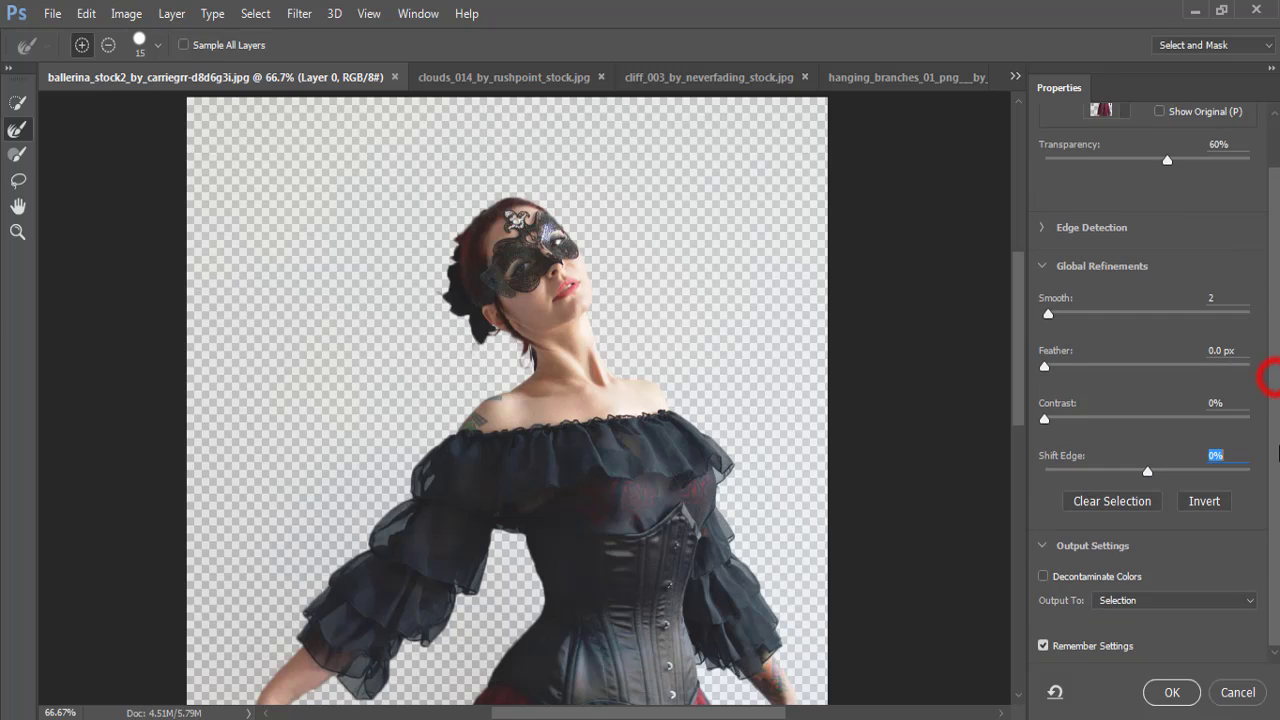
click(1236, 602)
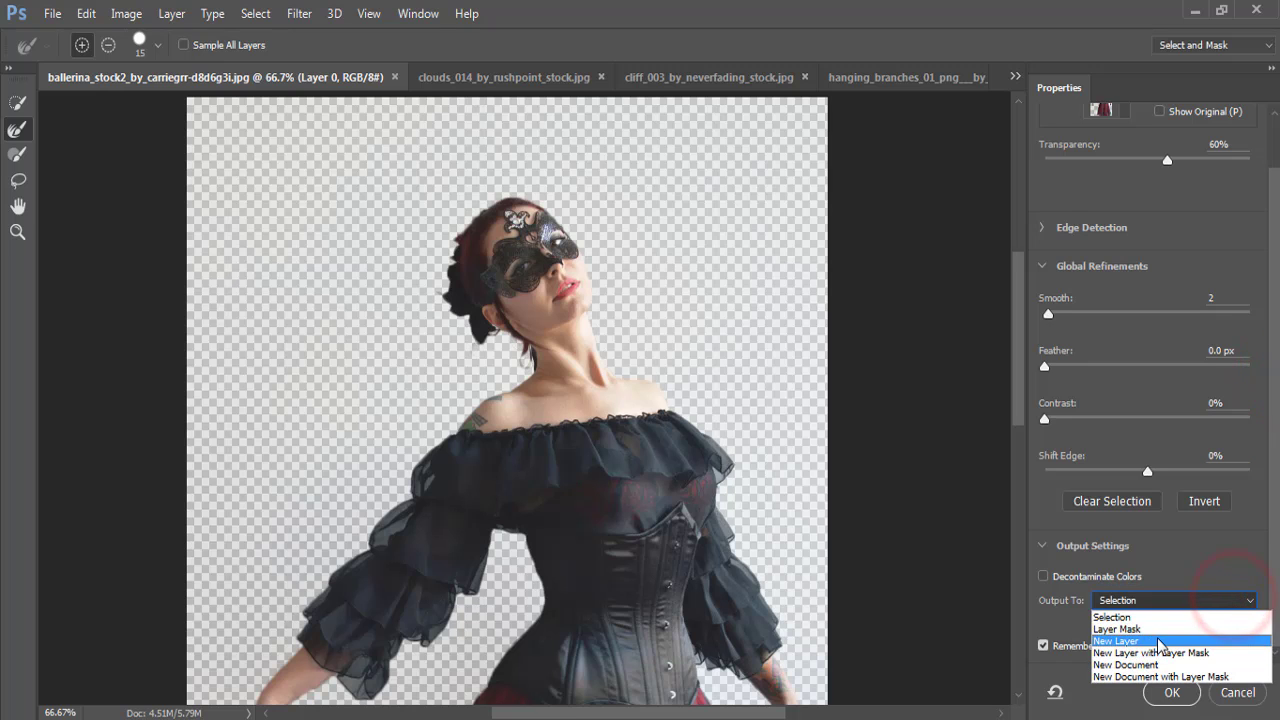
click(1158, 638)
click(1173, 693)
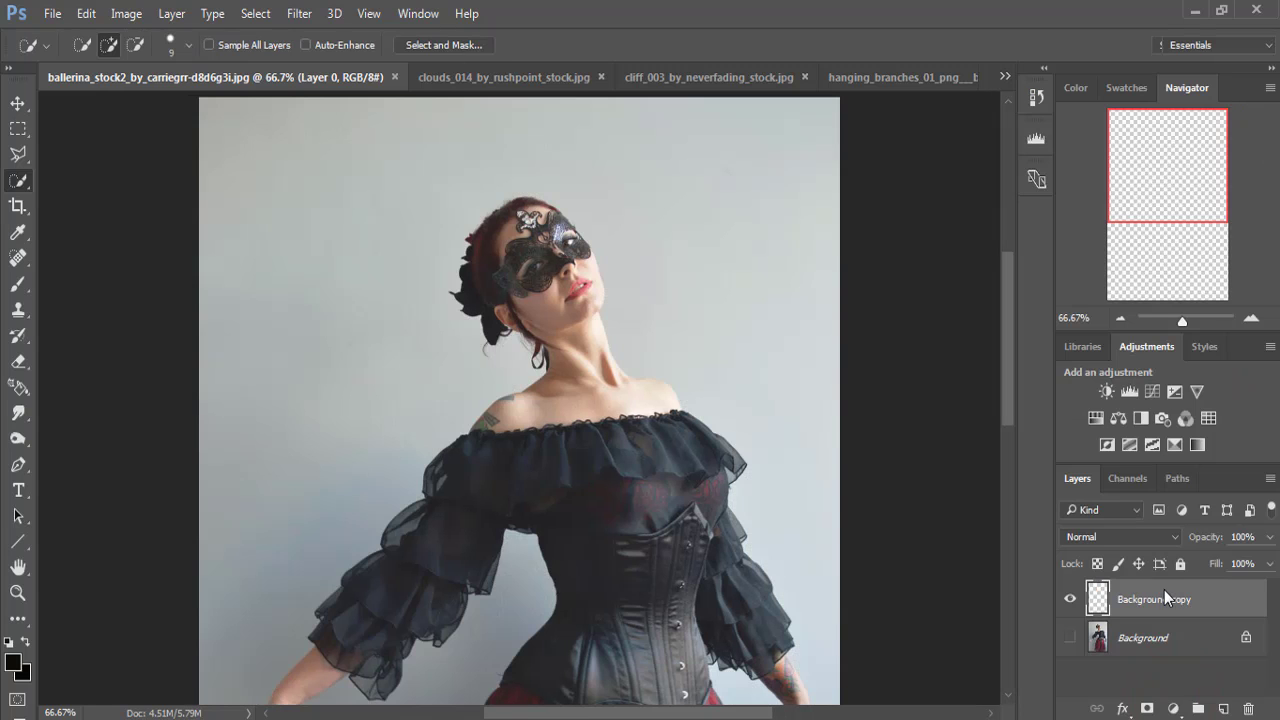
click(15, 101)
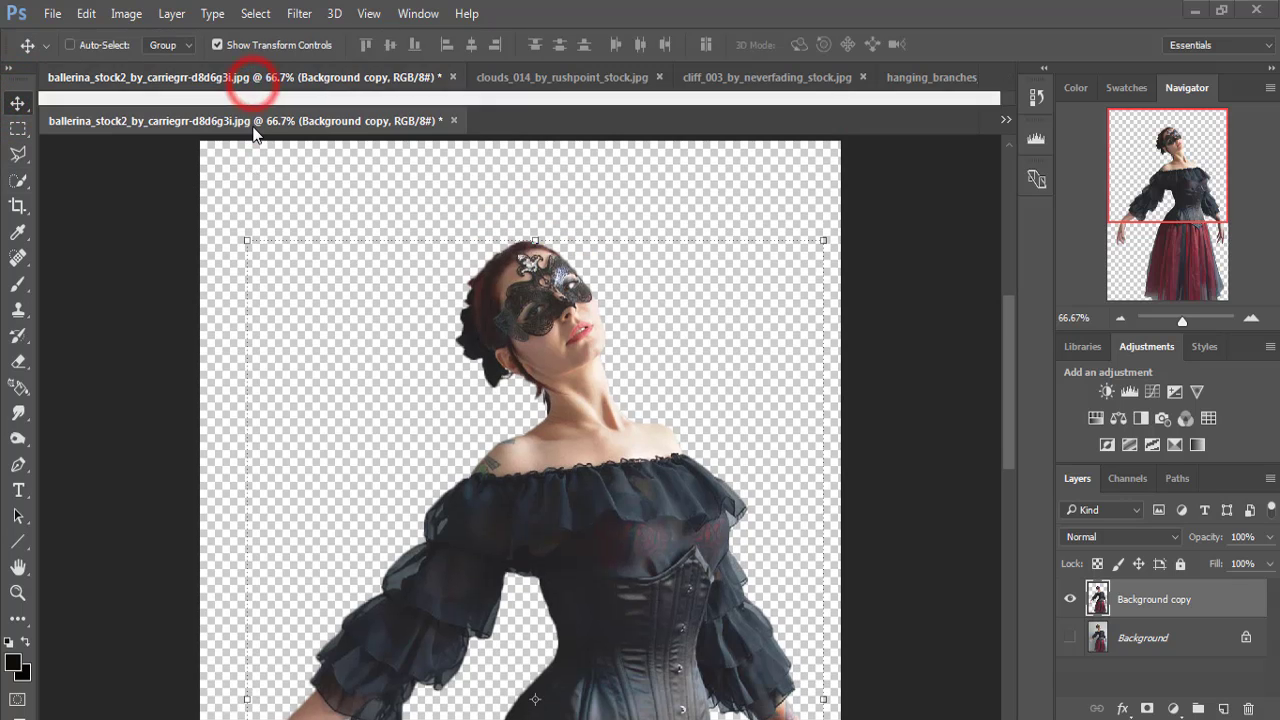
Copy the ballerina cutout layer into the Untitled-1 composition.
drag(253, 88, 256, 135)
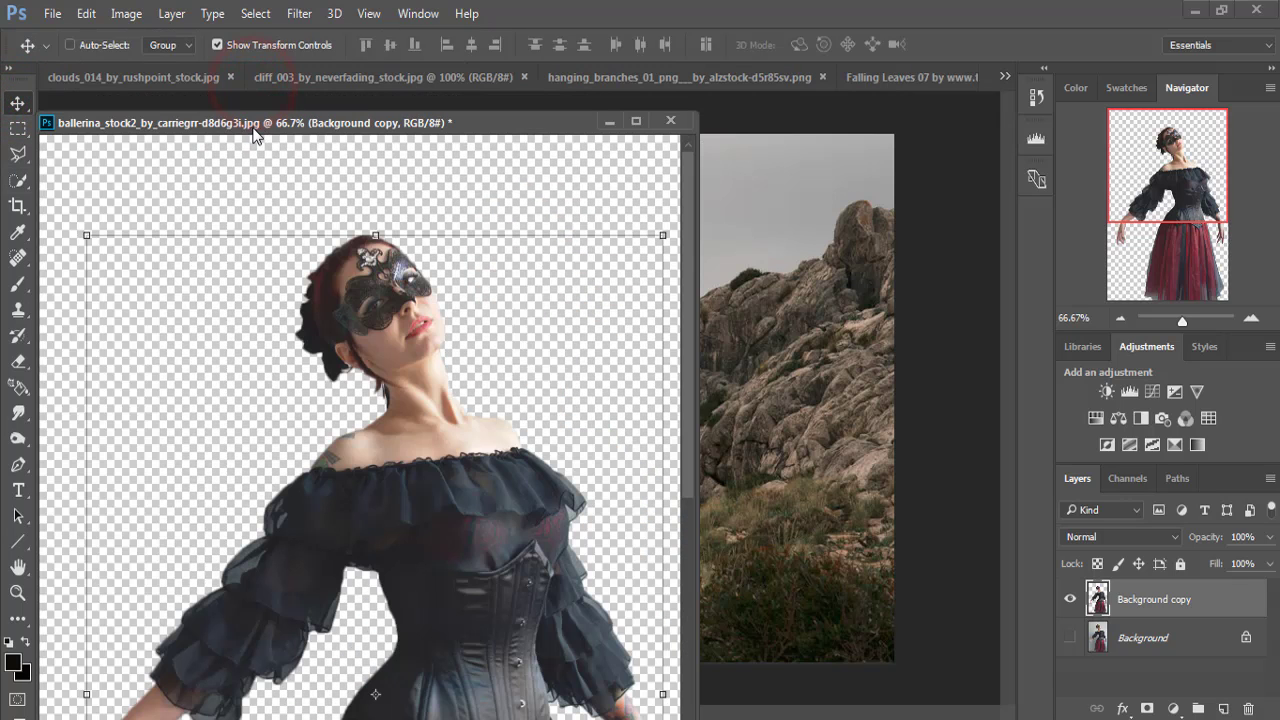
click(997, 79)
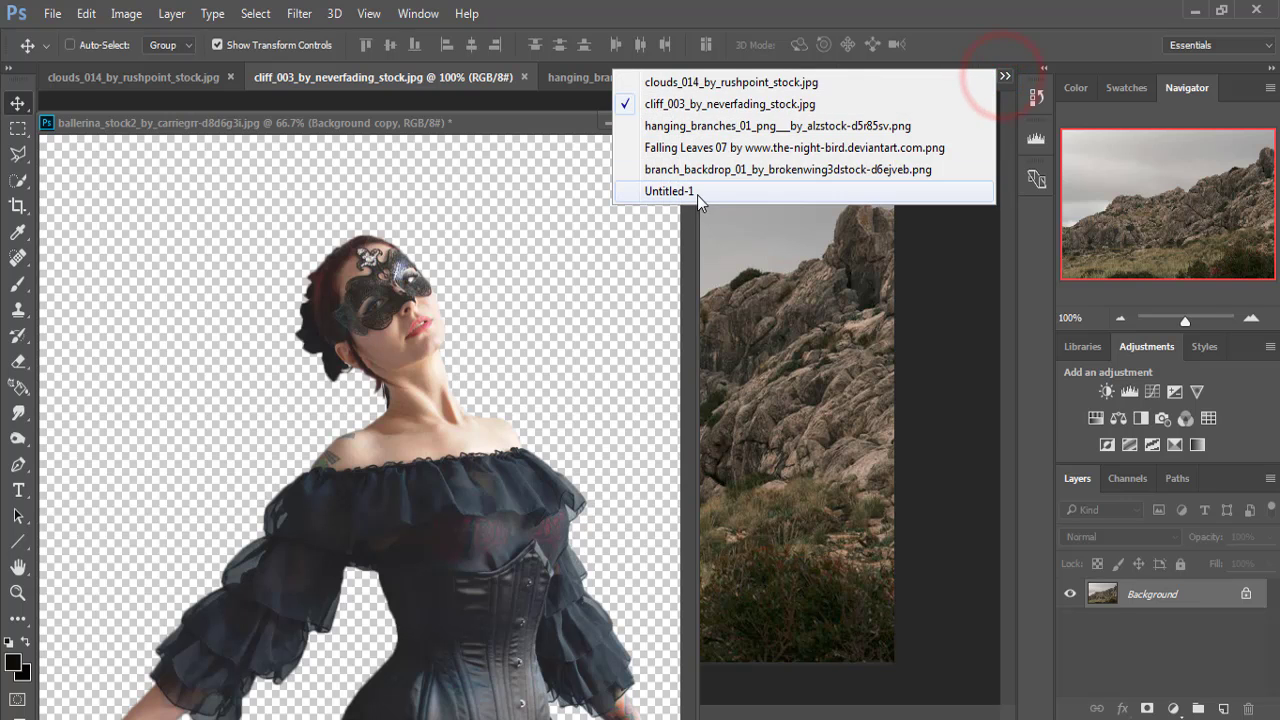
click(698, 192)
drag(339, 124, 912, 128)
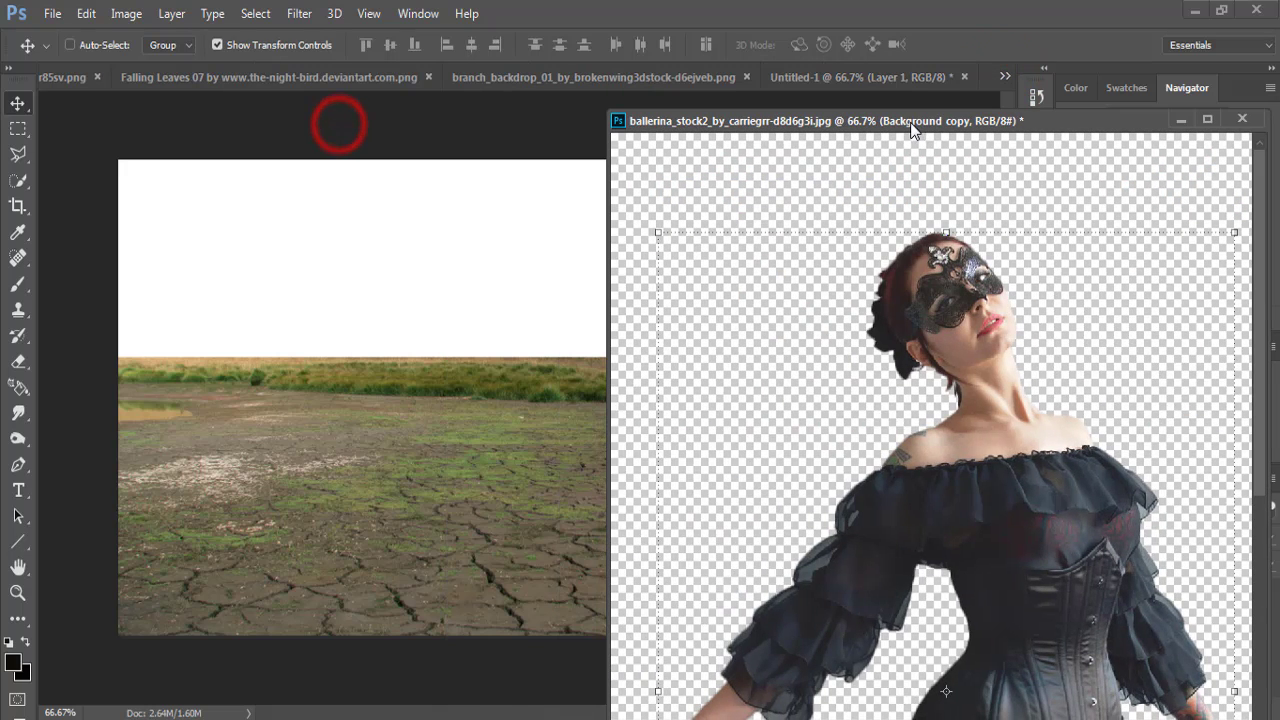
drag(1055, 568, 512, 460)
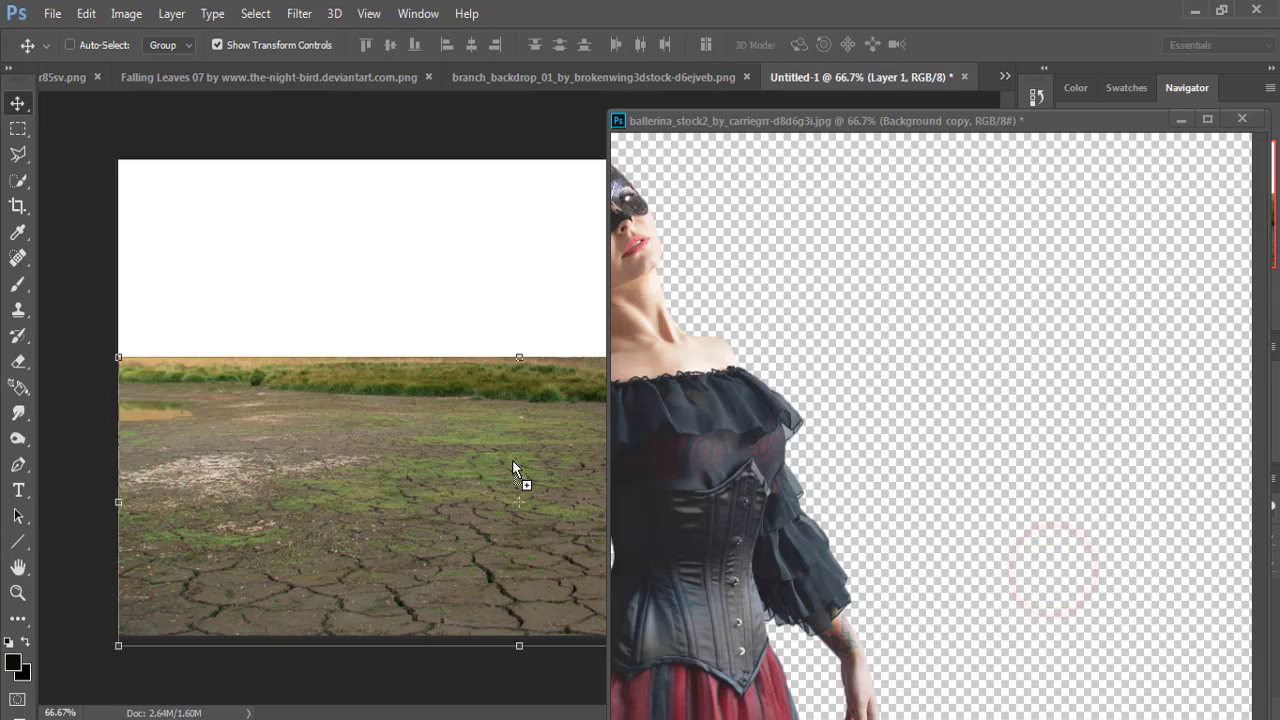
click(1181, 120)
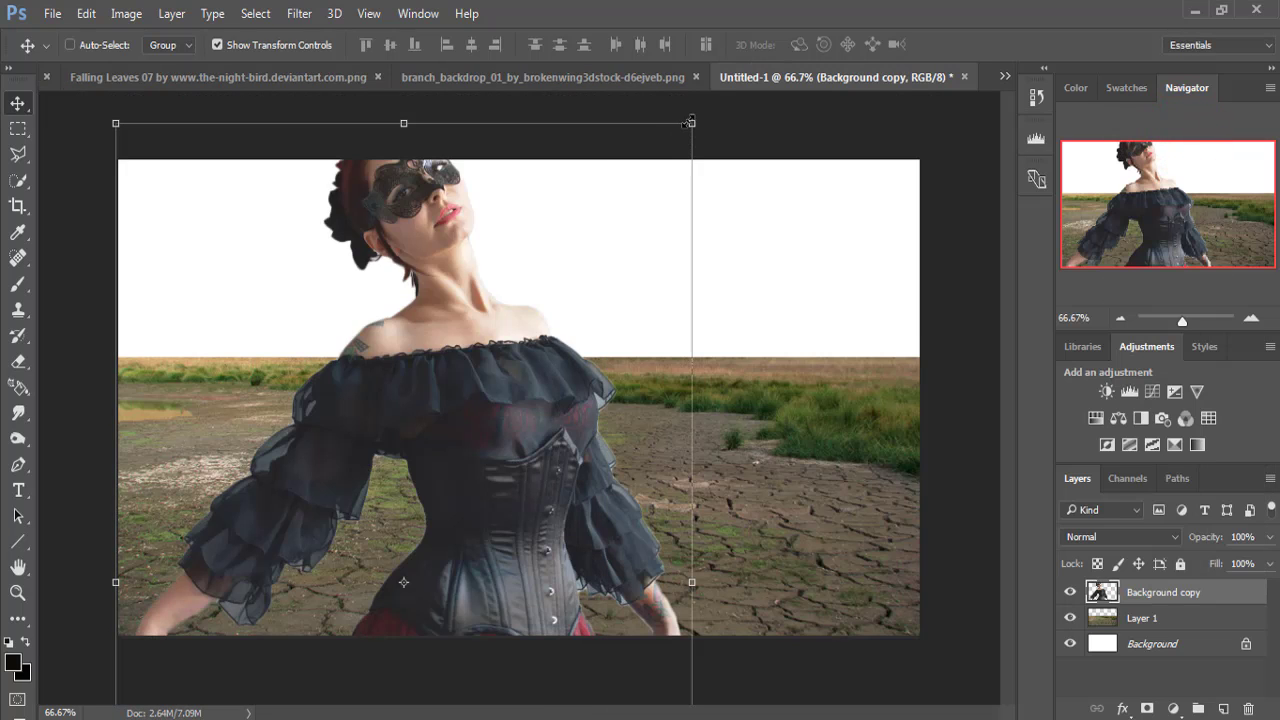
Scale the ballerina down and stand her near the centre of the cracked ground.
drag(690, 122, 566, 378)
drag(459, 521, 531, 352)
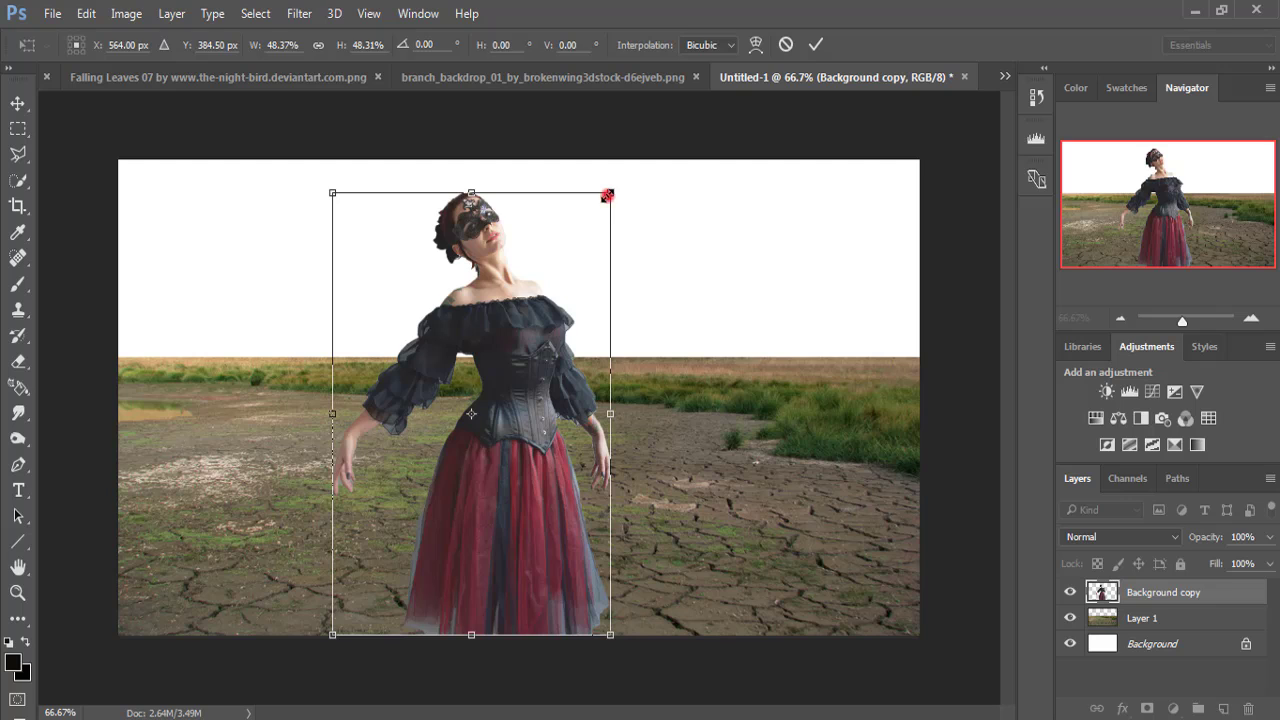
drag(607, 195, 586, 234)
drag(510, 378, 540, 349)
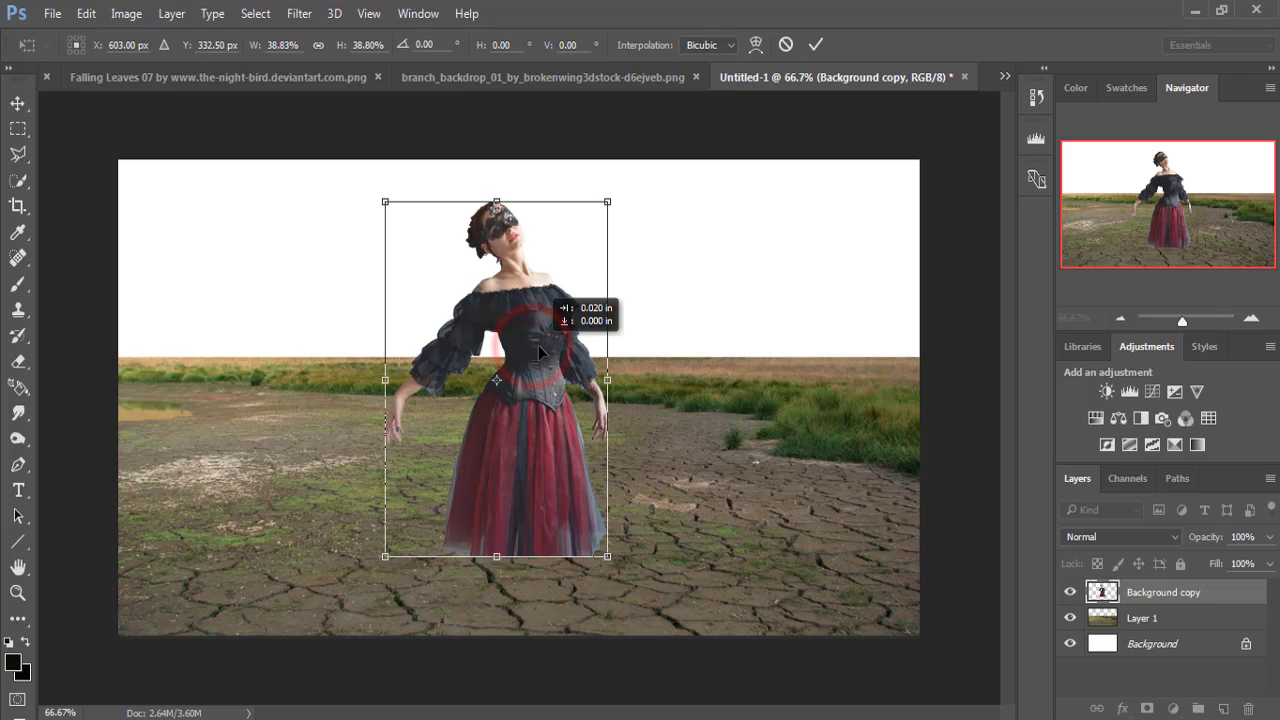
click(813, 42)
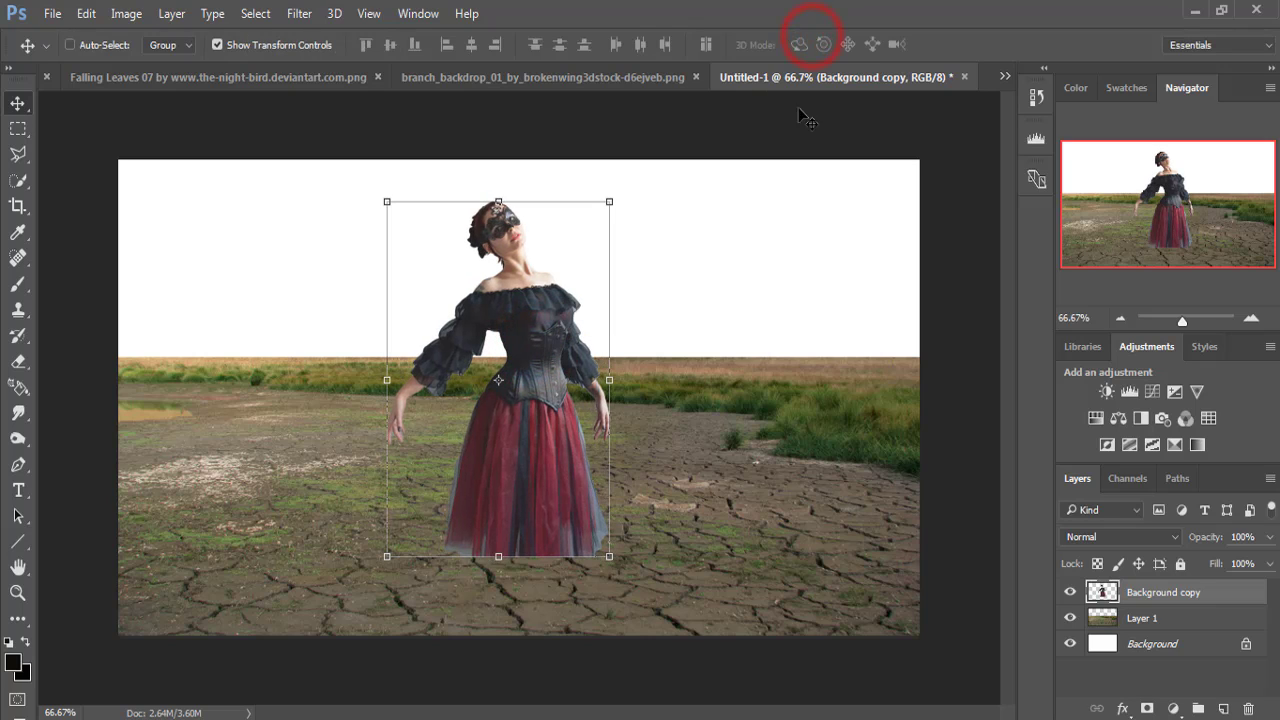
click(1158, 621)
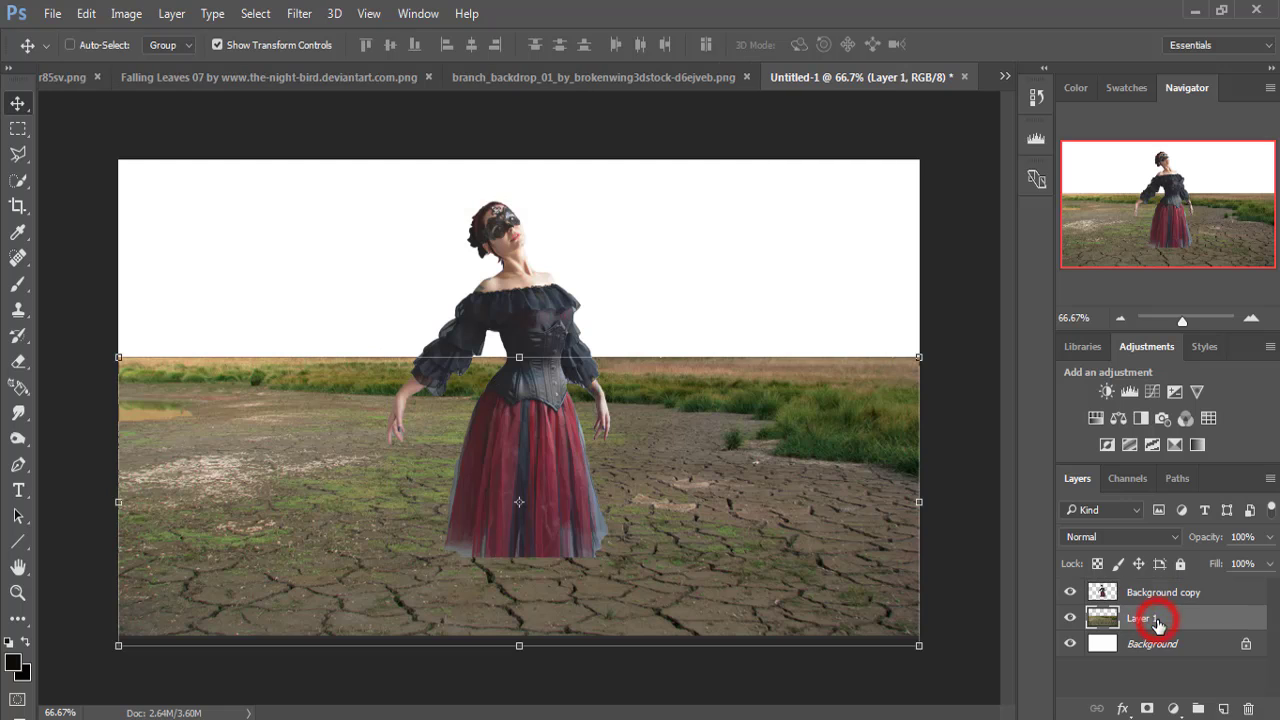
Copy the clouds_014 photo into the Untitled-1 composition.
click(1005, 78)
click(746, 83)
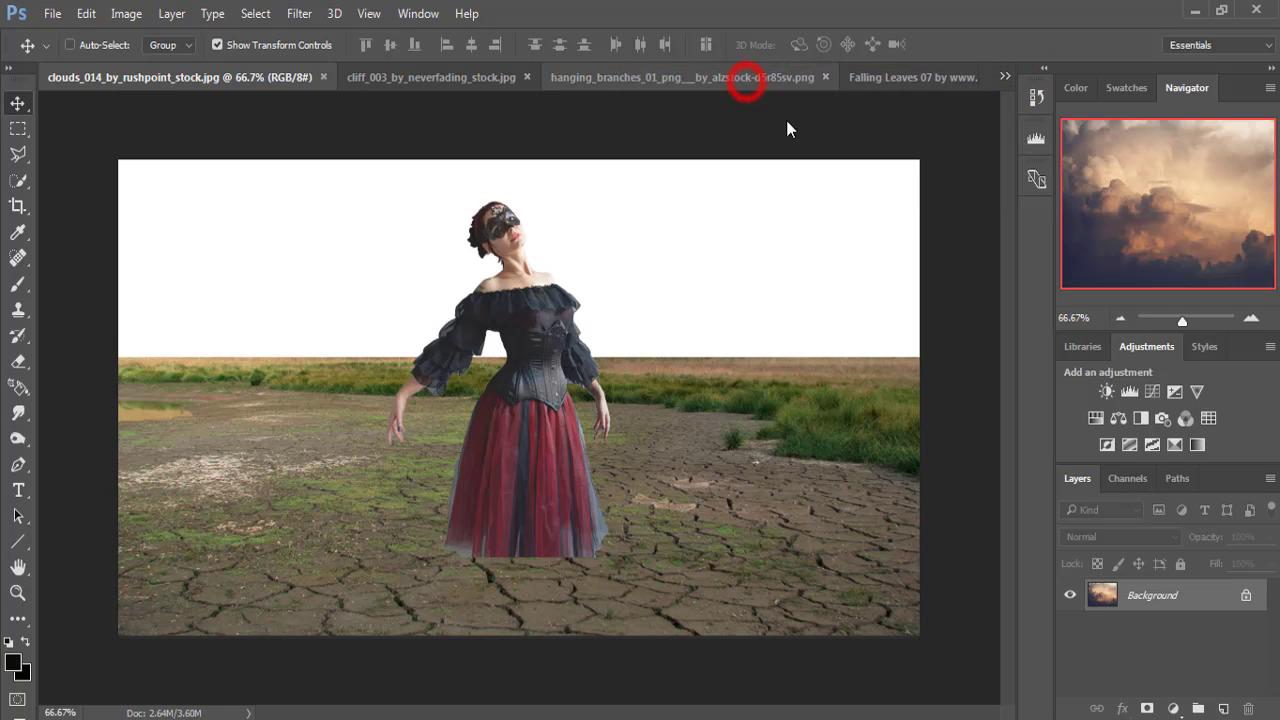
drag(208, 75, 830, 146)
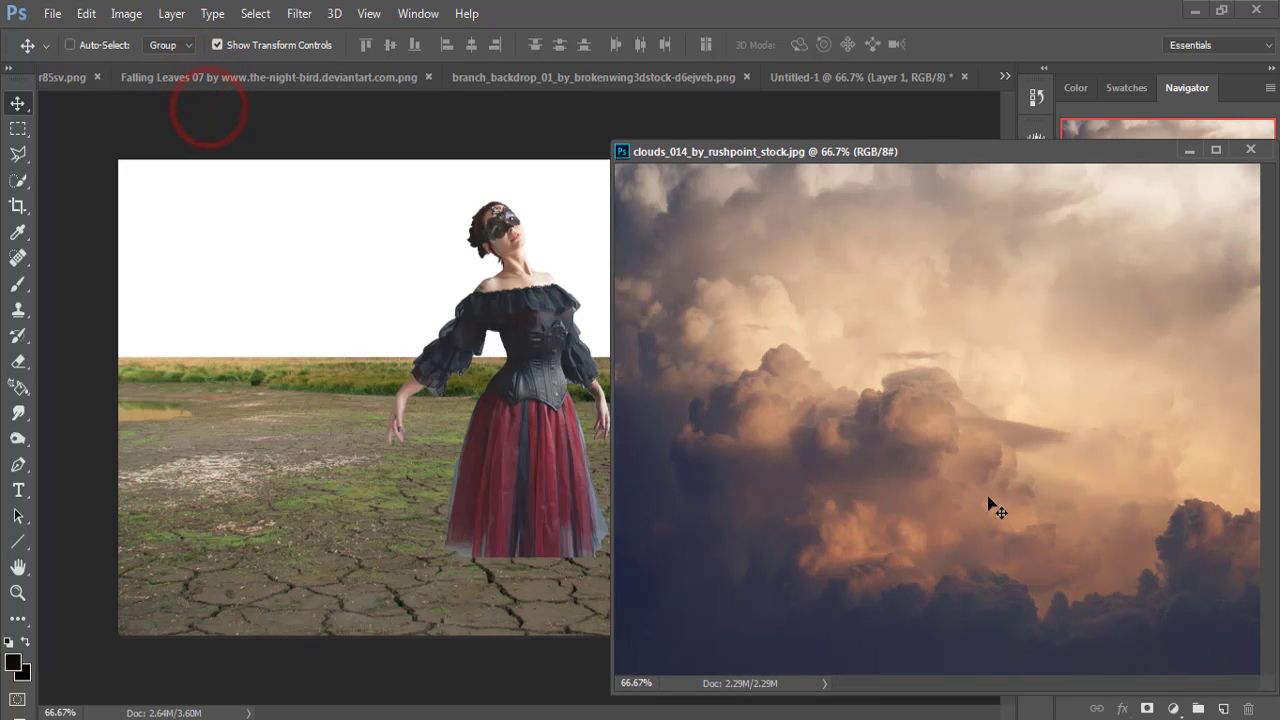
drag(960, 455, 368, 318)
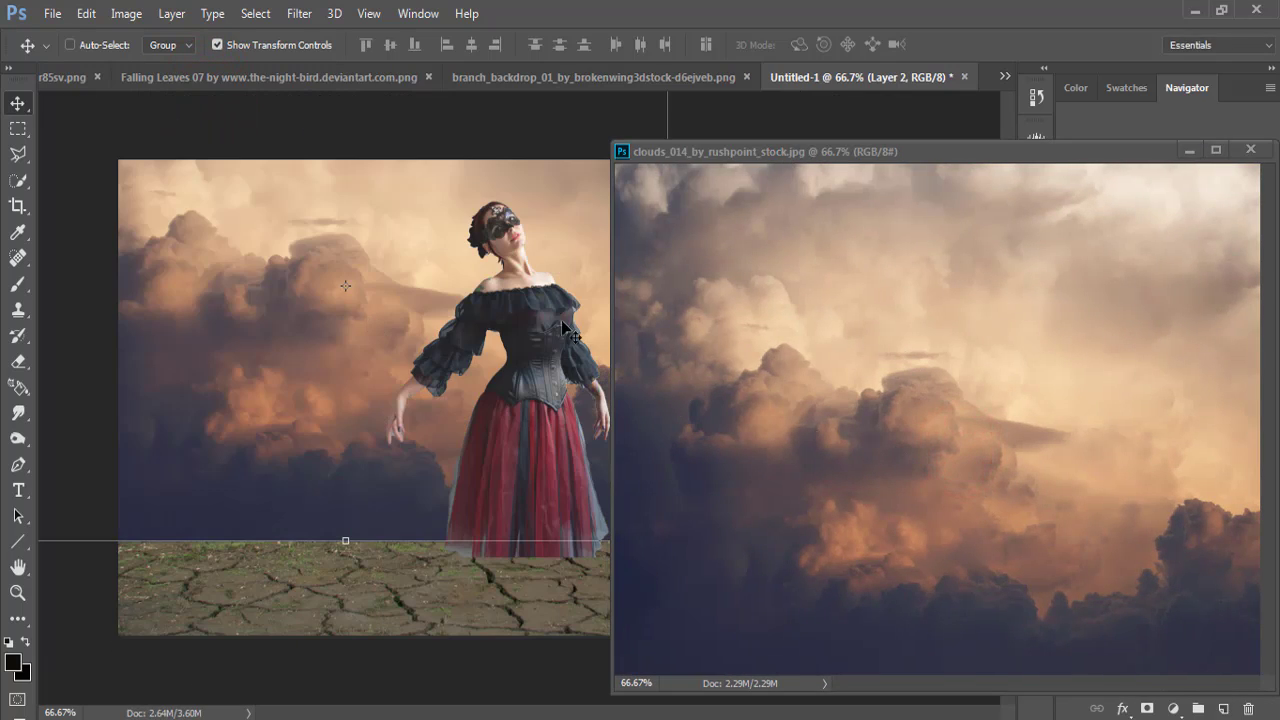
click(1191, 153)
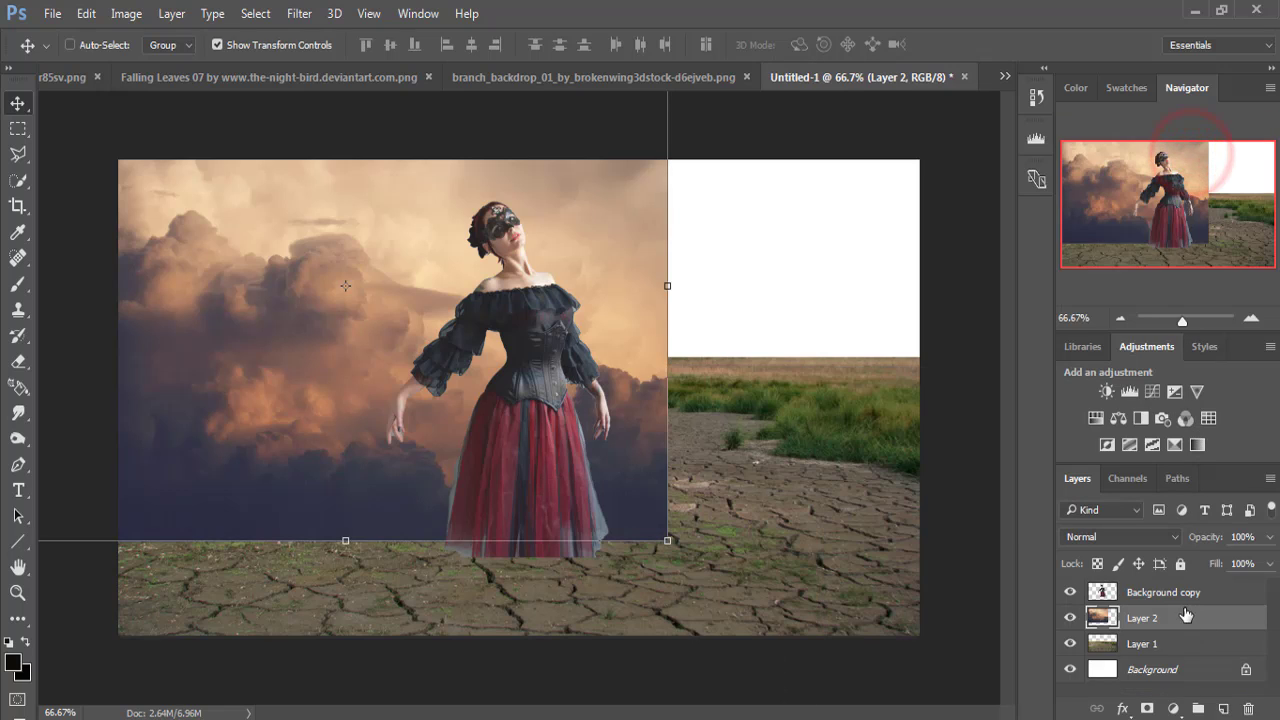
Place the clouds layer below the ground and stretch it across the full sky width.
drag(1183, 630, 1183, 655)
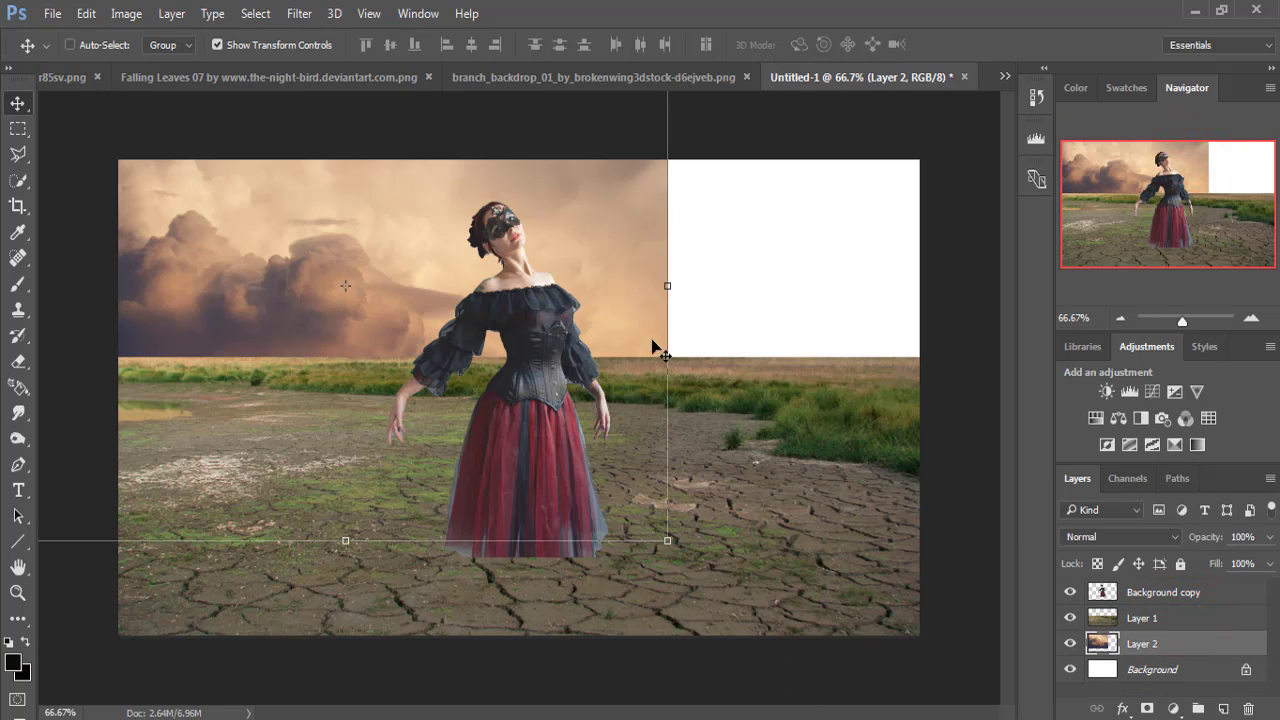
mouse_move(625, 322)
mouse_down()
mouse_move(712, 450)
mouse_move(679, 210)
mouse_up()
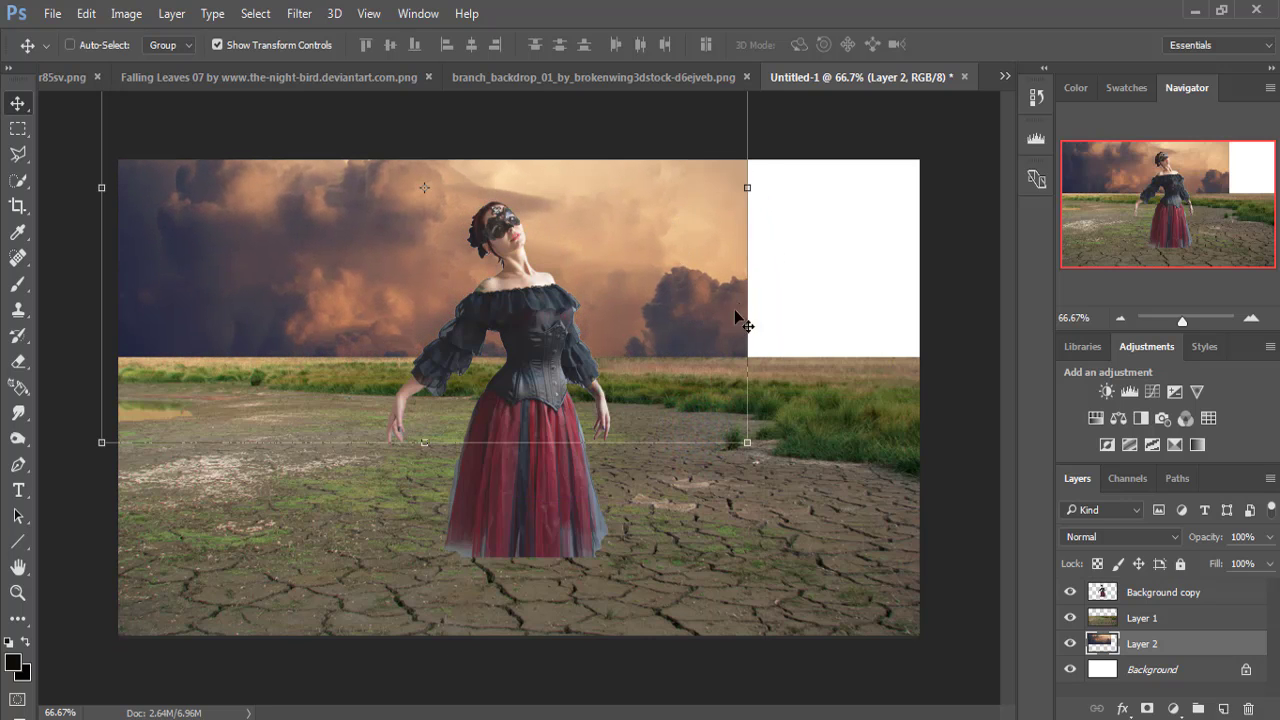
drag(695, 272, 712, 272)
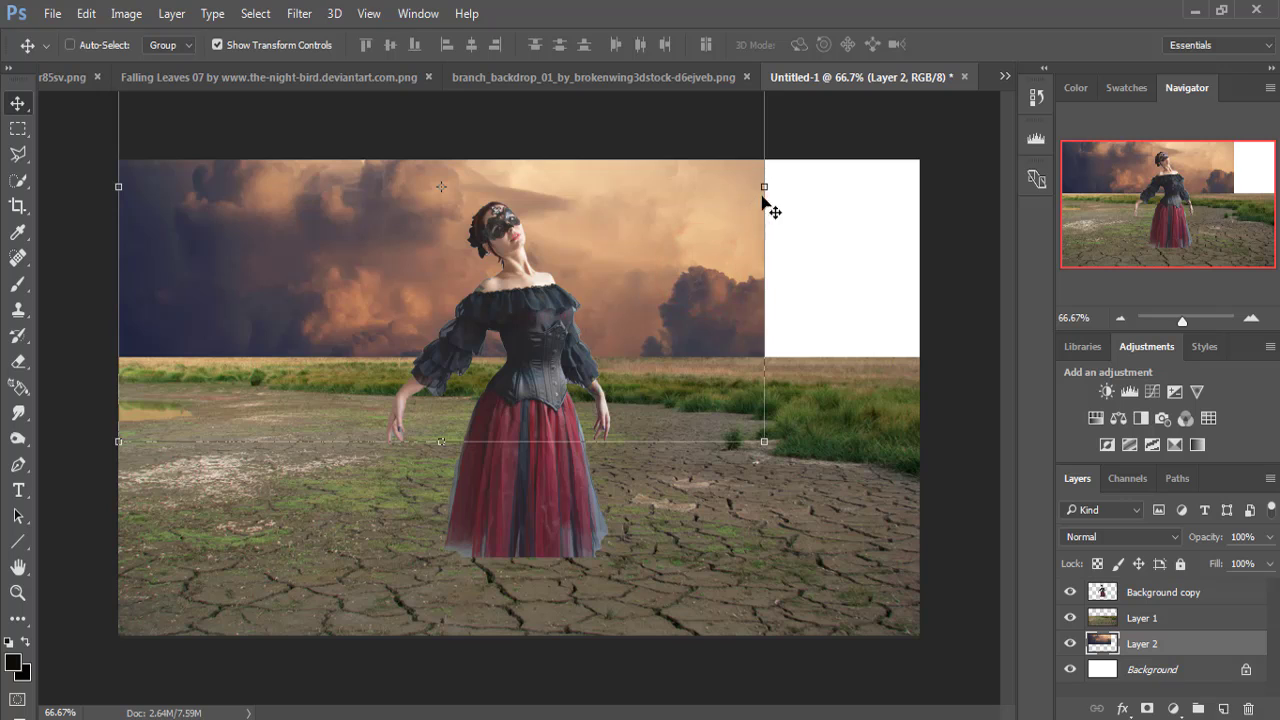
drag(764, 188, 919, 180)
click(817, 45)
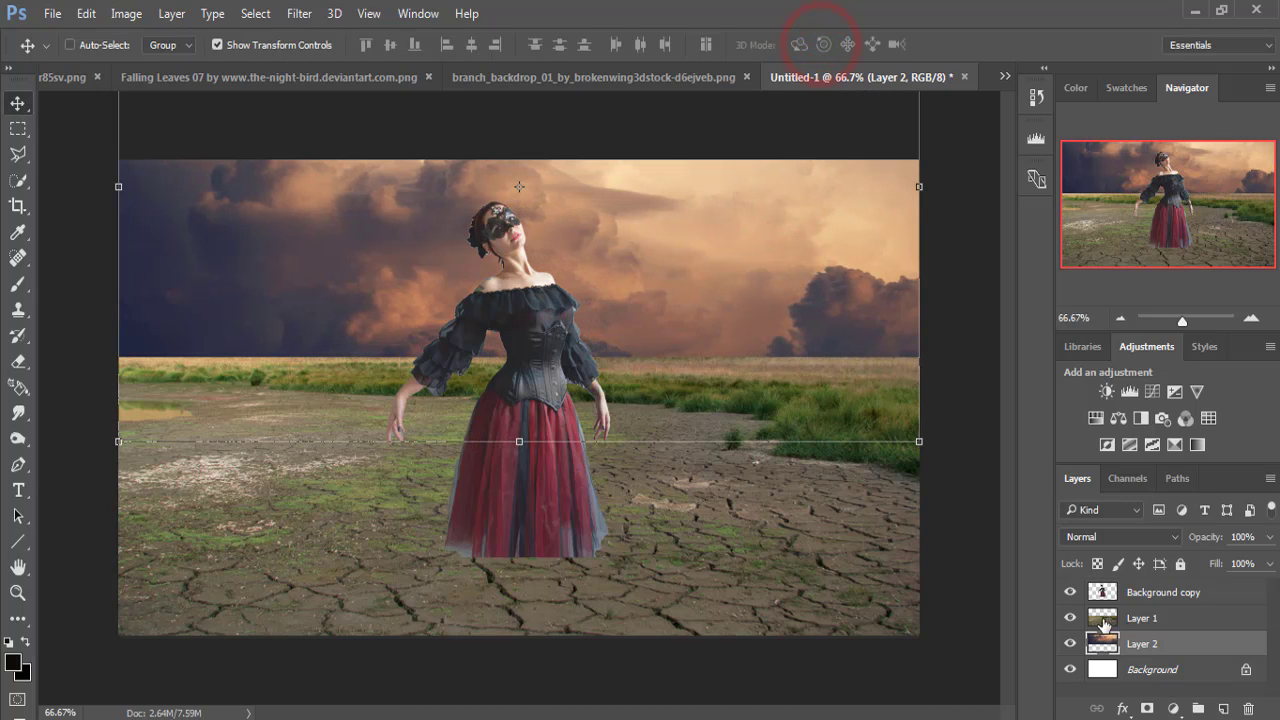
click(1133, 627)
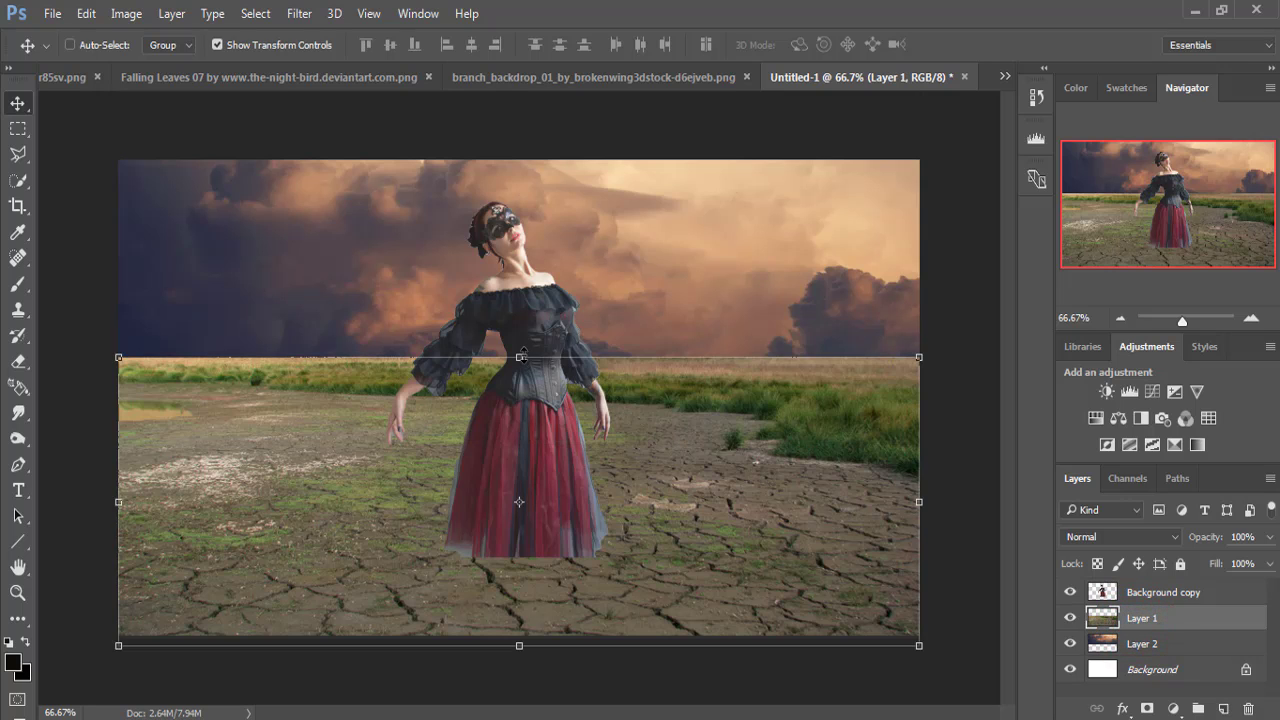
Lower the ground layer's top edge slightly to reveal more sky.
drag(521, 356, 539, 421)
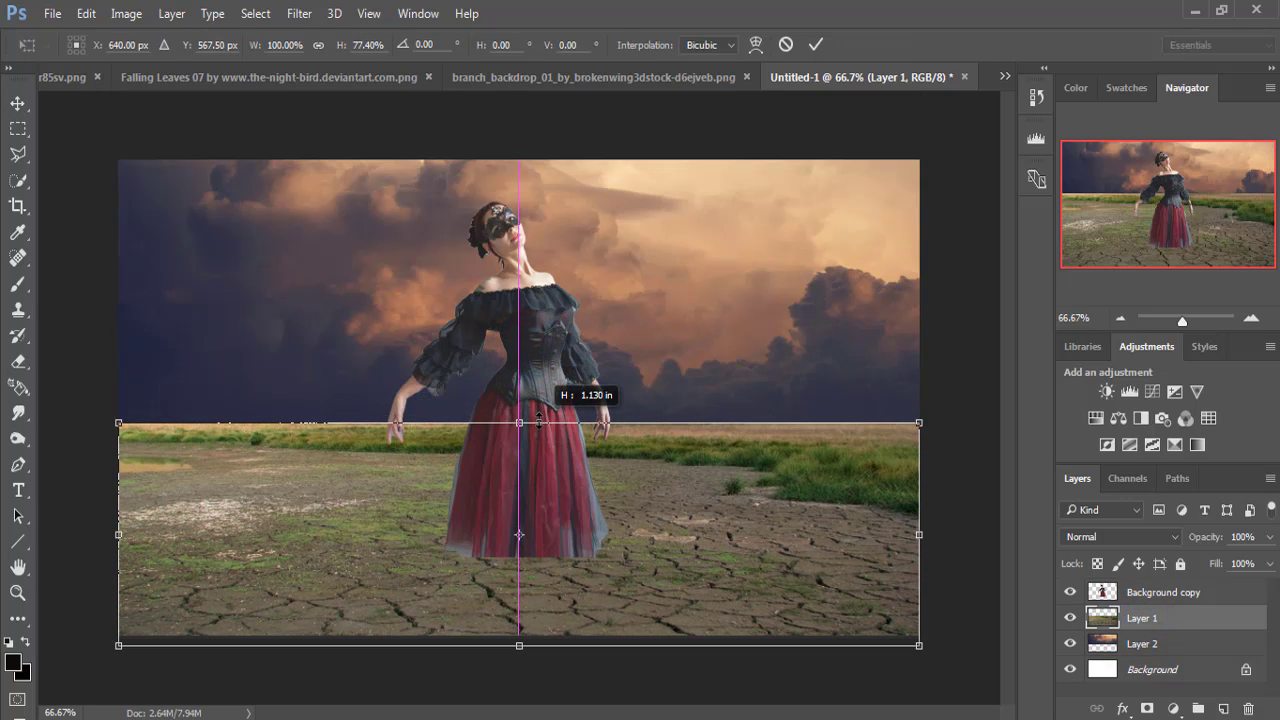
drag(539, 421, 539, 427)
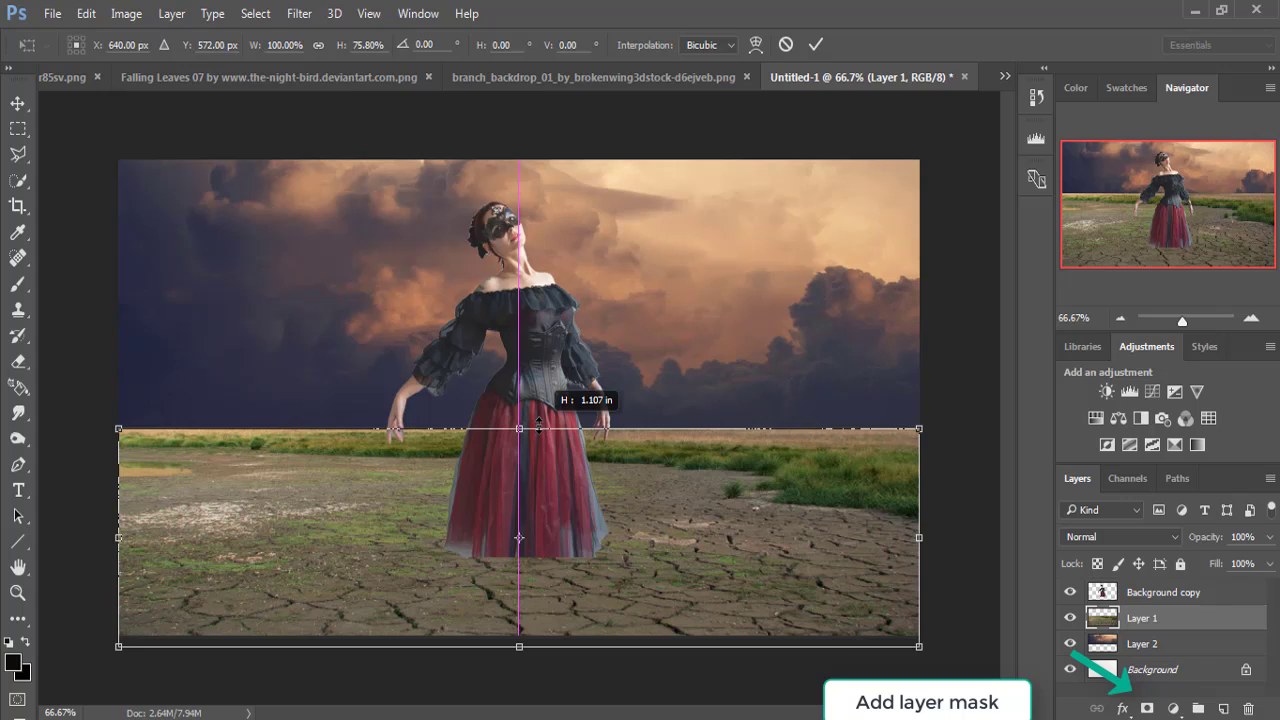
key(Return)
Set up a smaller black brush in Normal mode at 100% opacity.
click(18, 284)
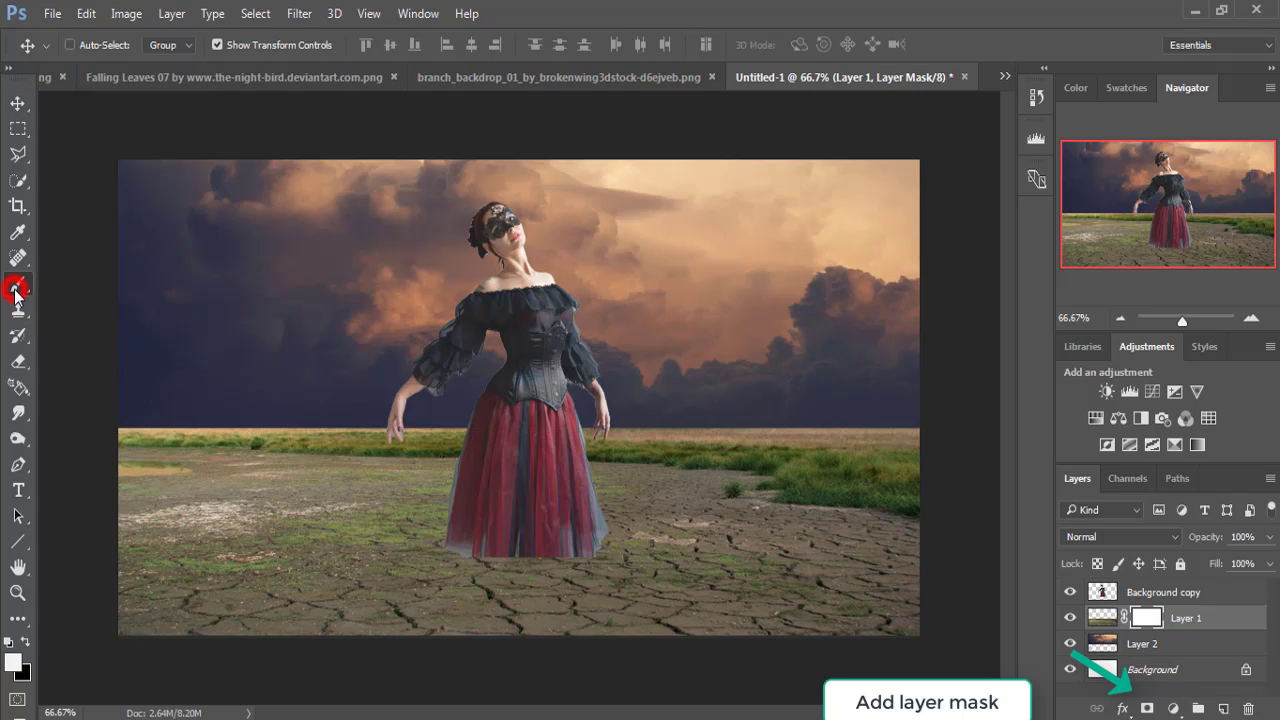
key(bracketleft)
key(bracketleft)
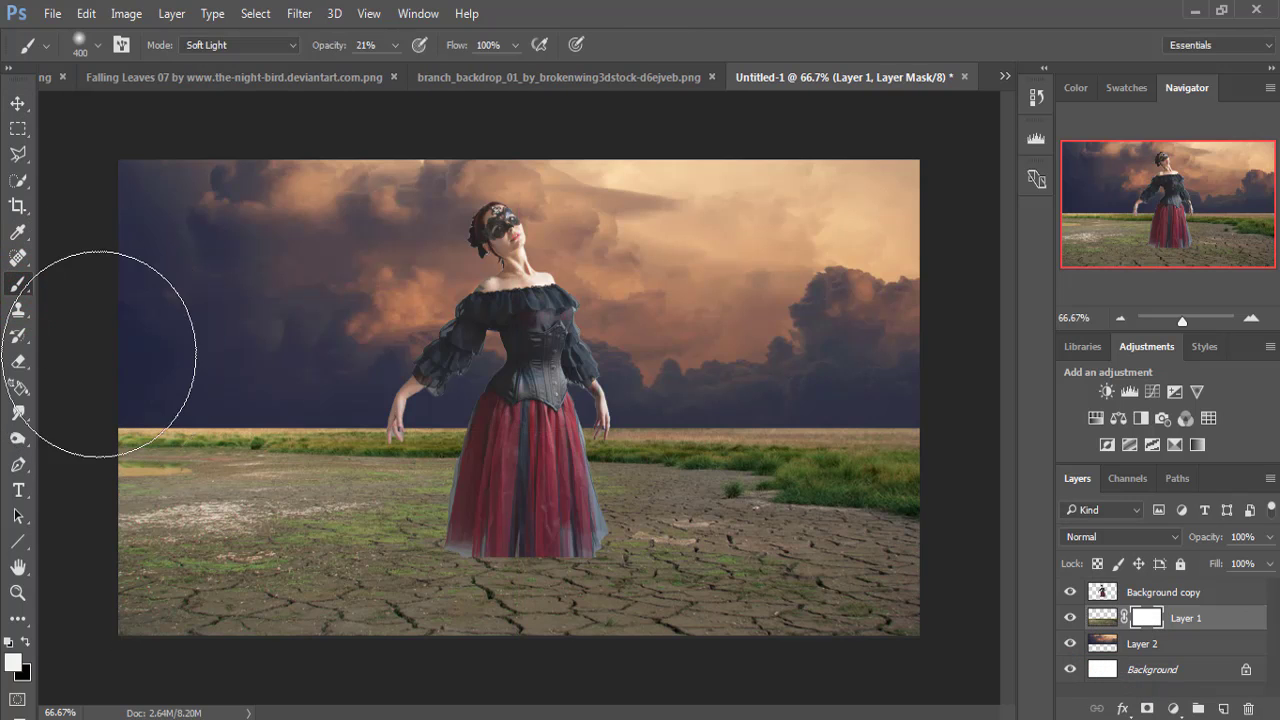
key(bracketleft)
key(bracketleft)
key(bracketleft)
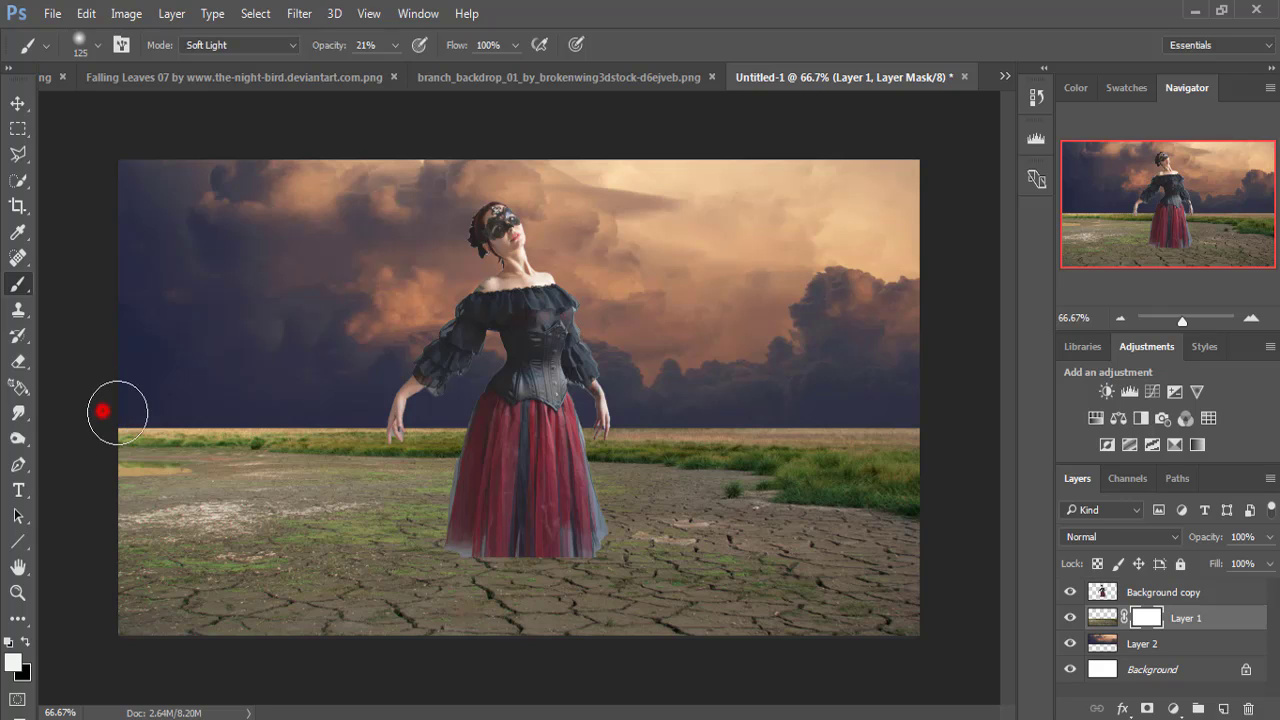
click(294, 45)
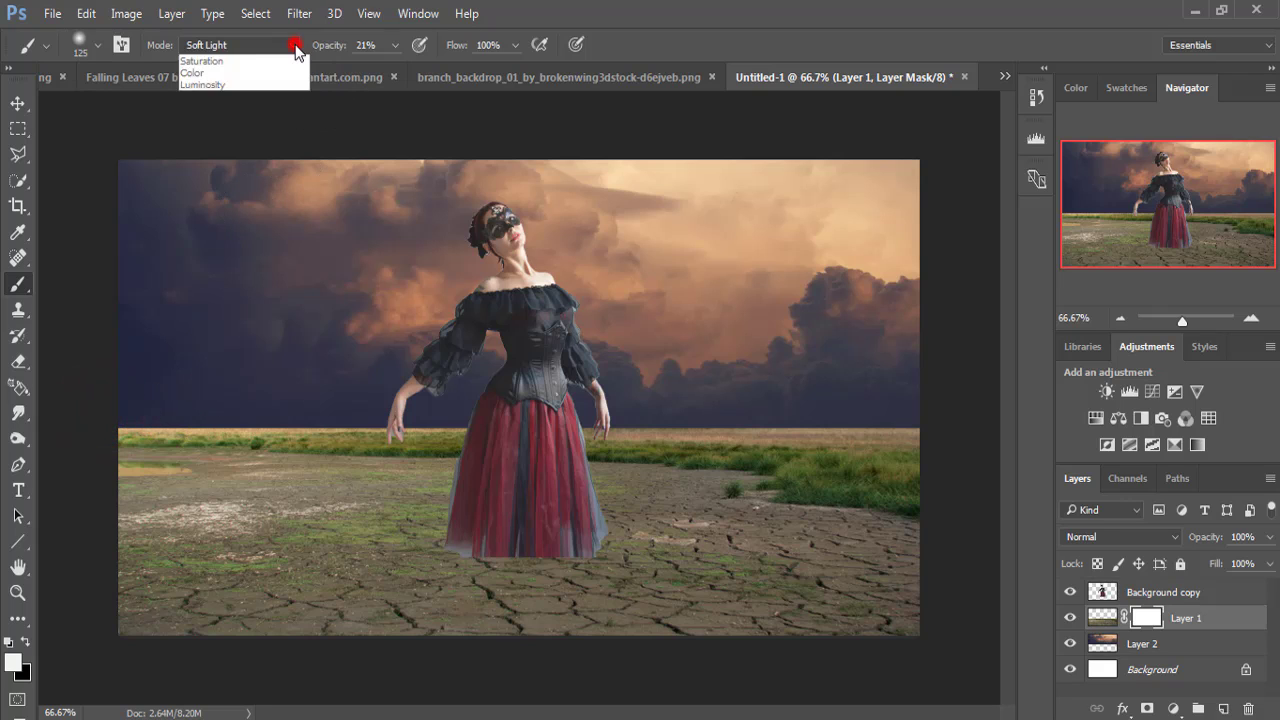
click(267, 55)
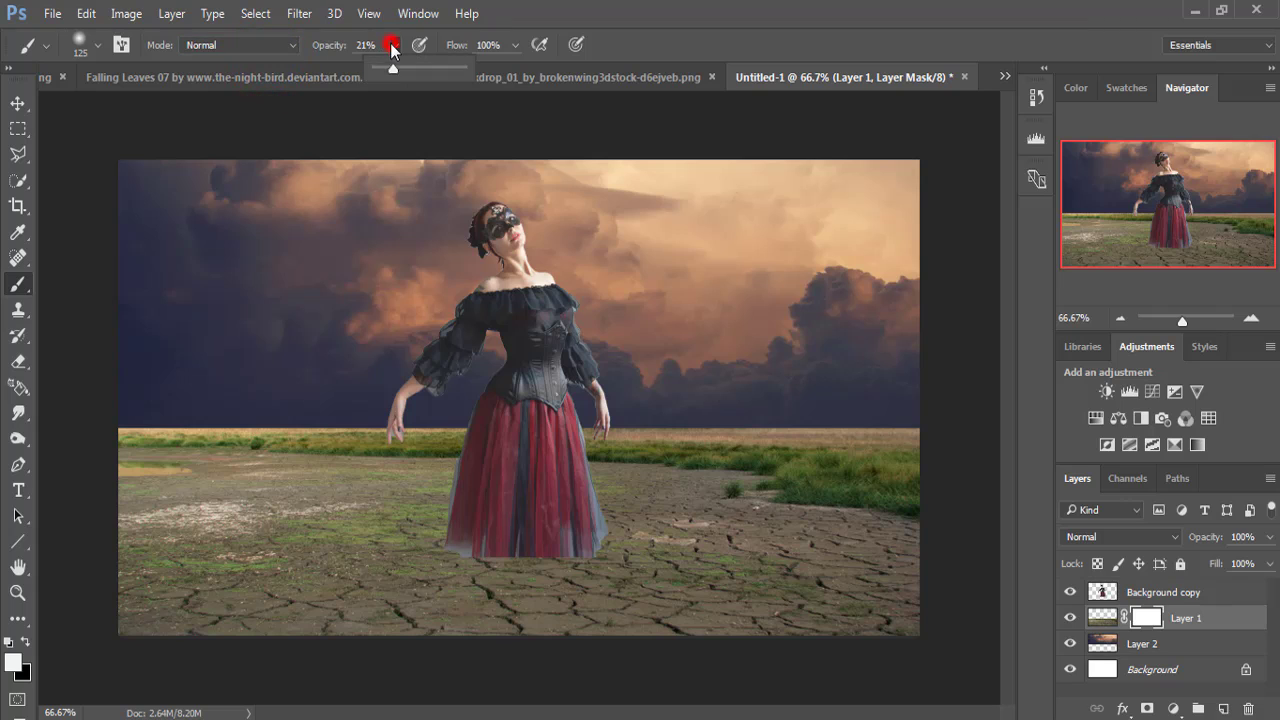
drag(393, 67, 461, 67)
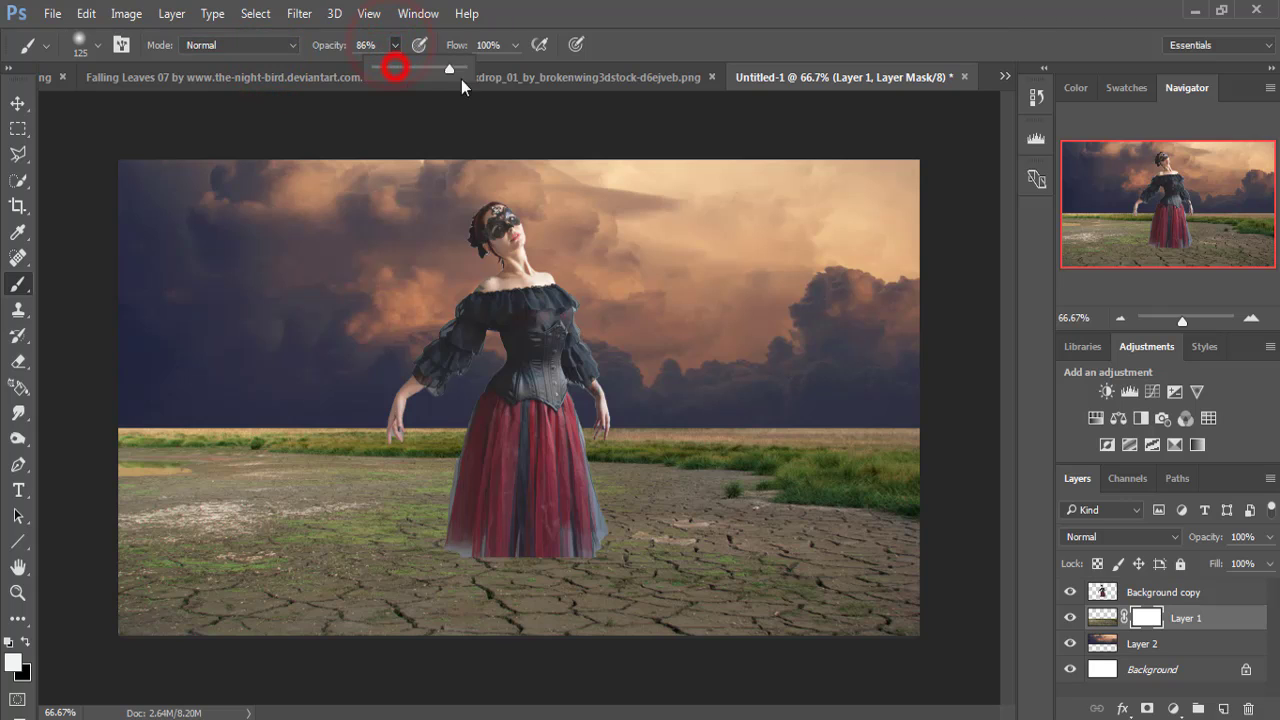
click(108, 408)
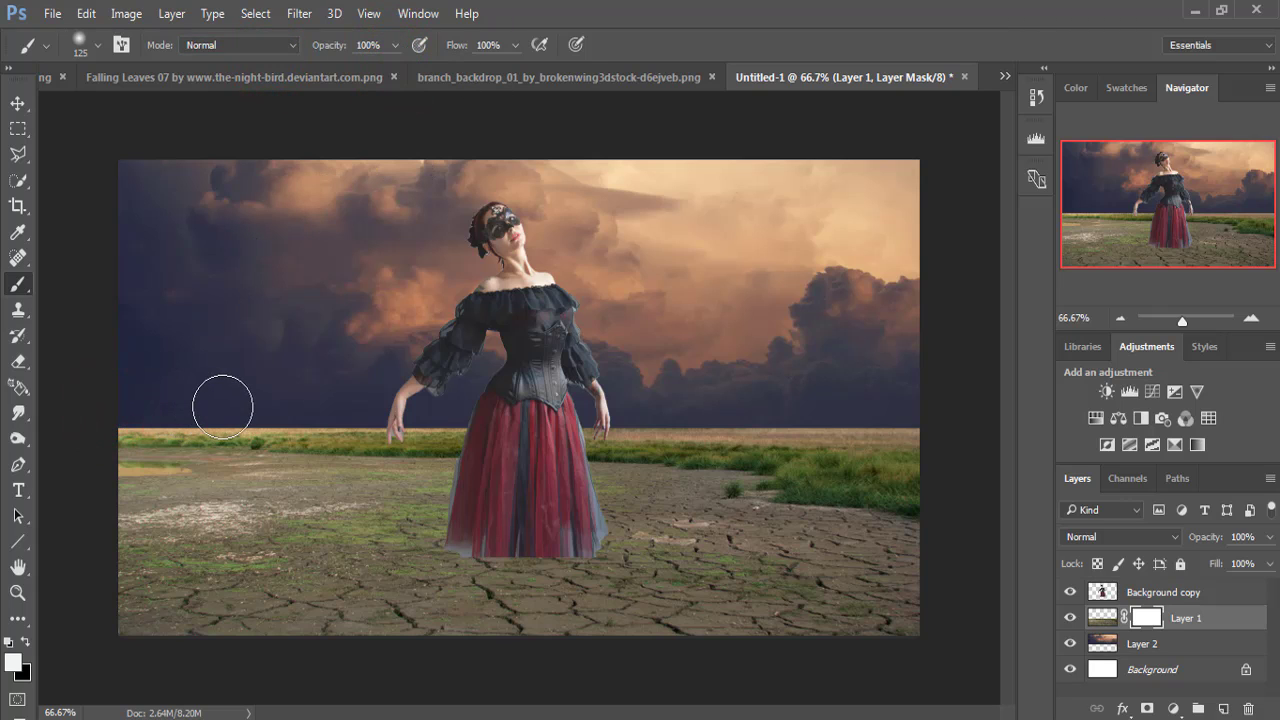
click(28, 643)
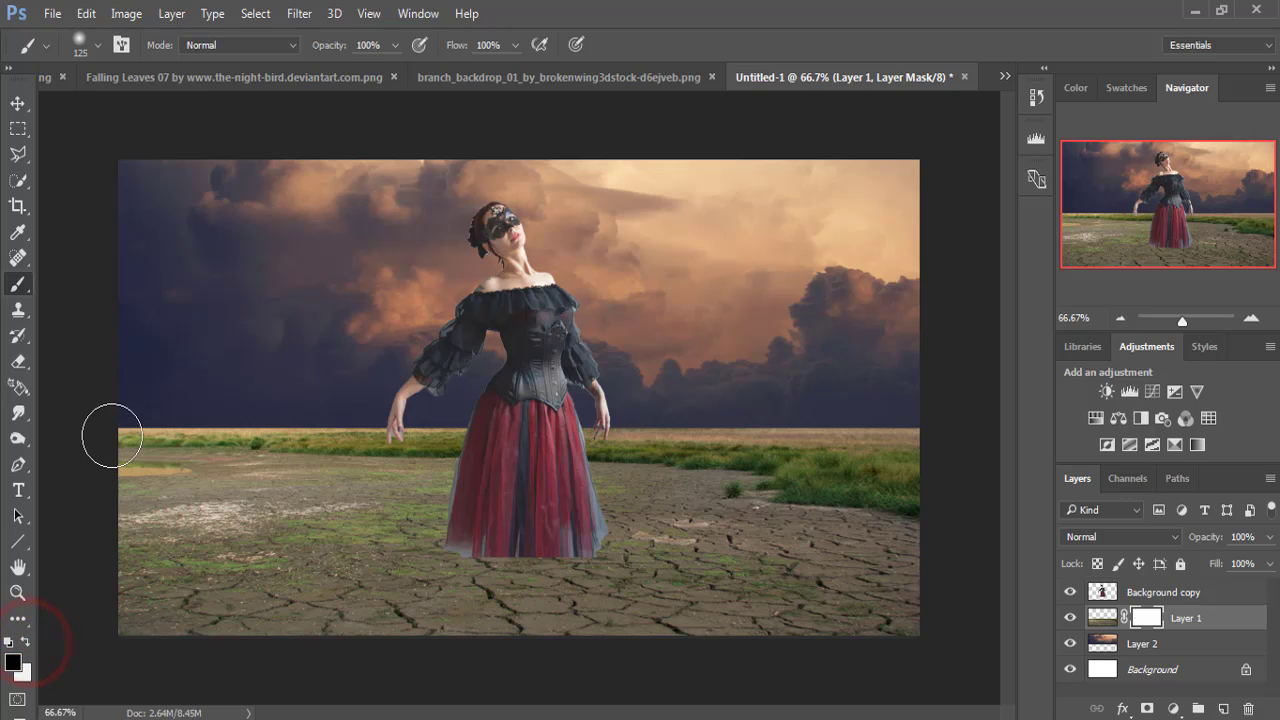
Paint the mask along the horizon strip and touch up spots near the sleeve, hand and right sky.
drag(102, 407, 682, 408)
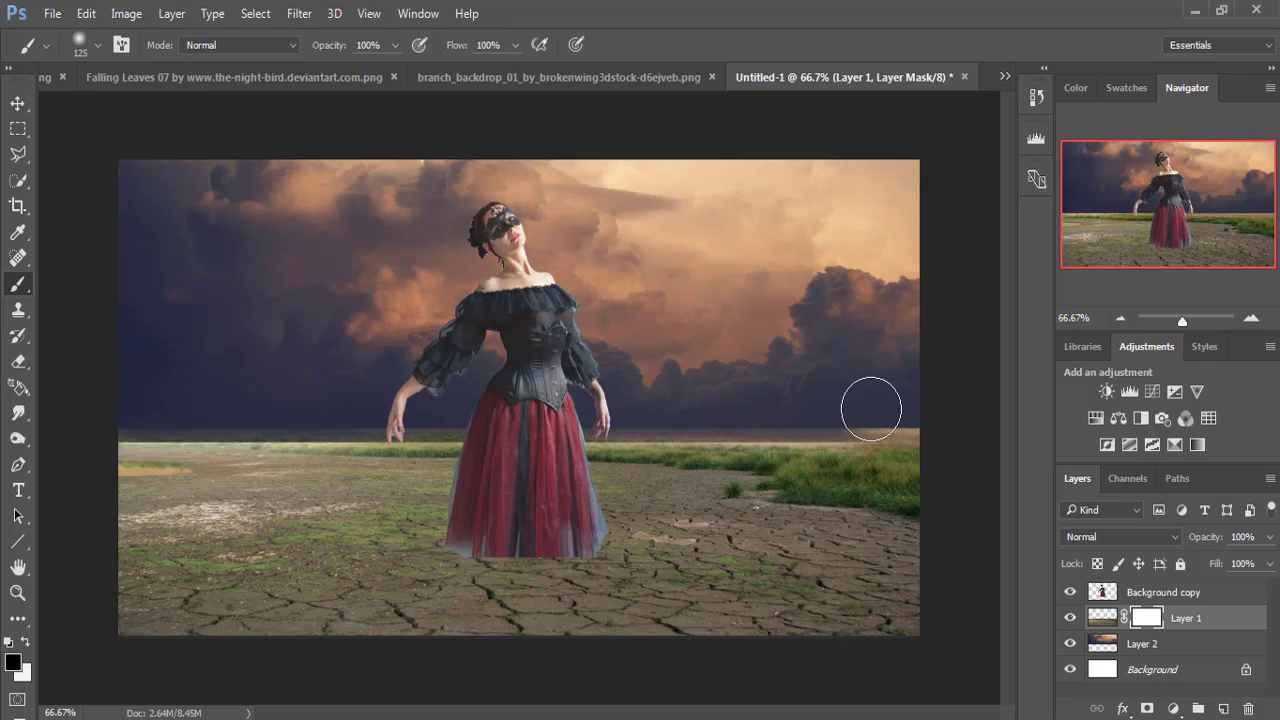
drag(682, 408, 960, 408)
click(435, 404)
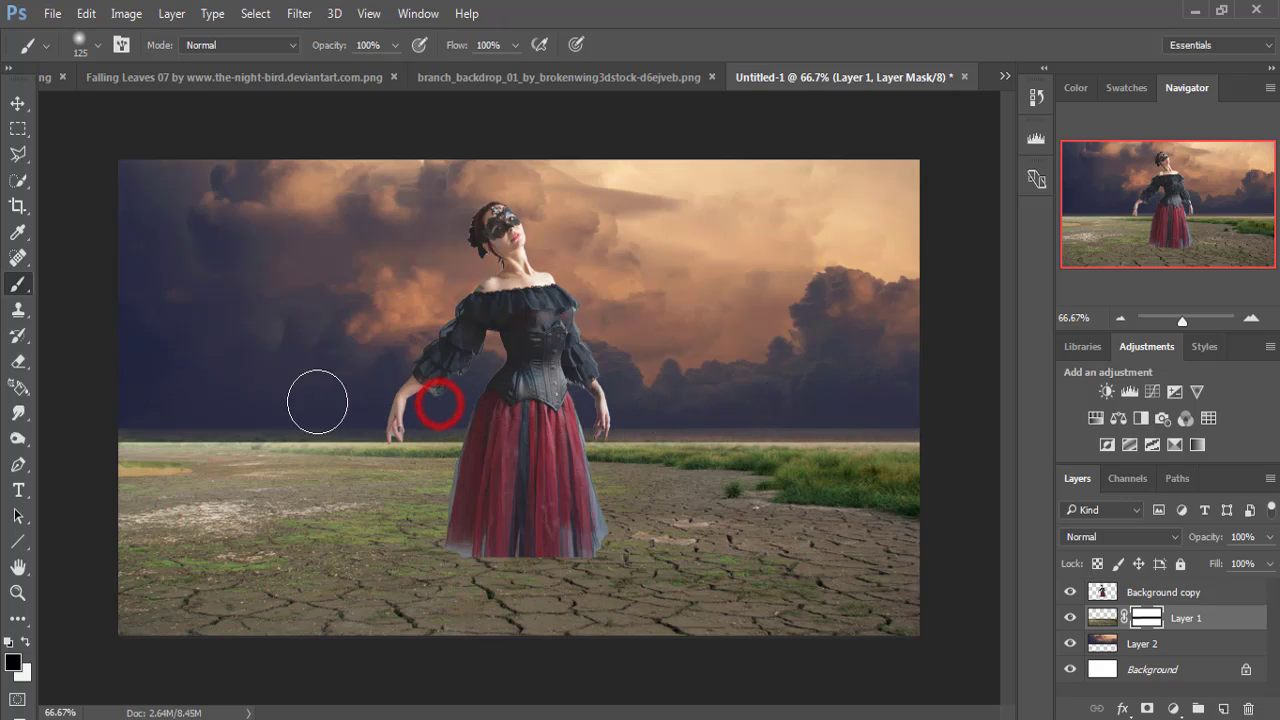
click(93, 403)
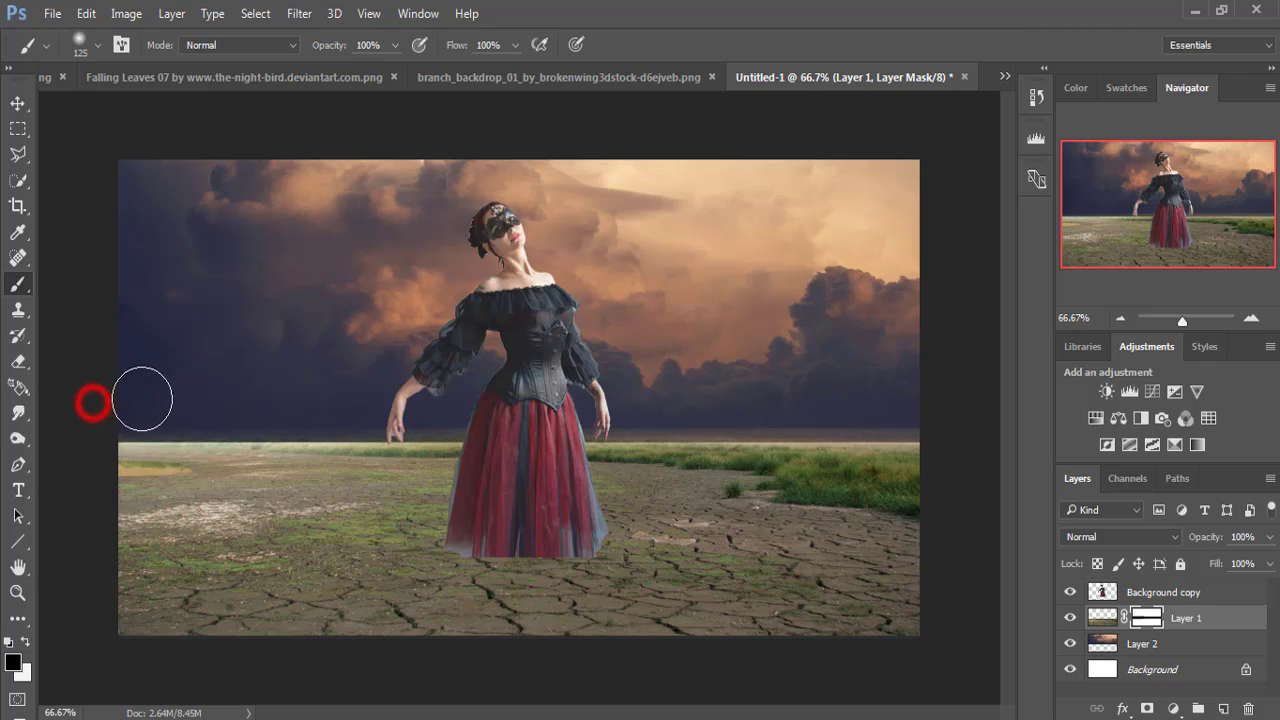
click(121, 401)
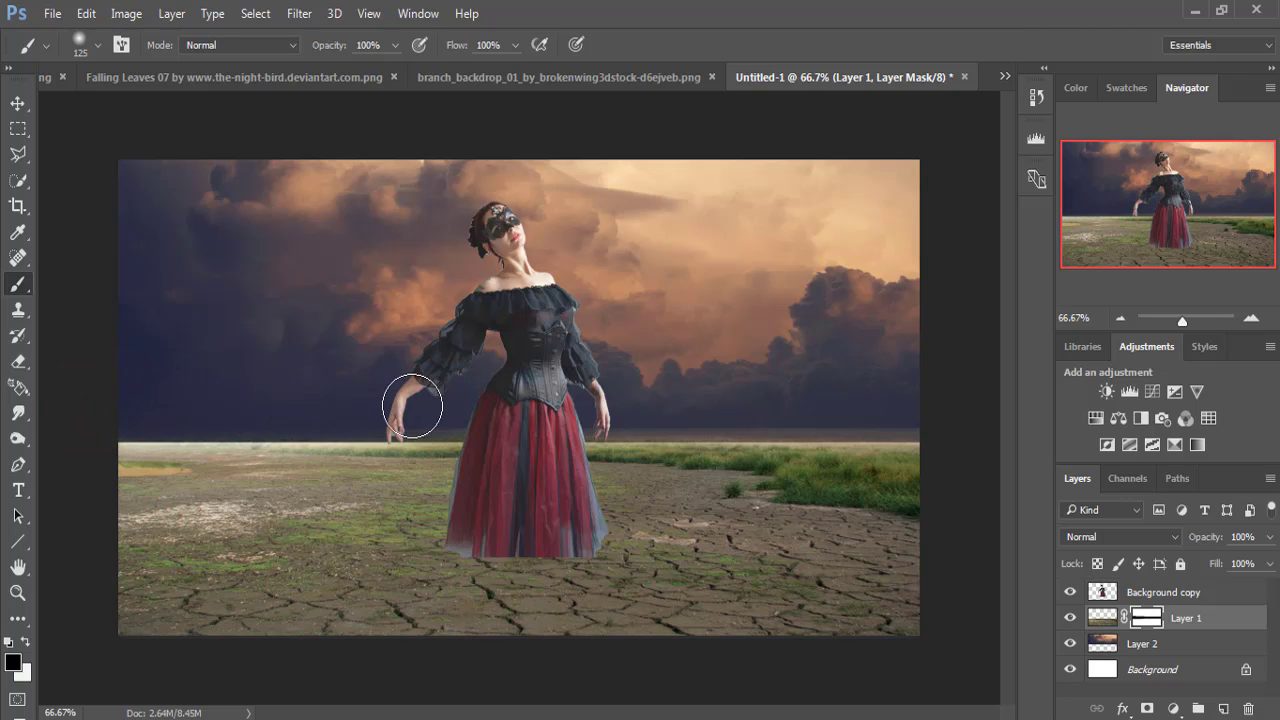
click(368, 403)
click(486, 405)
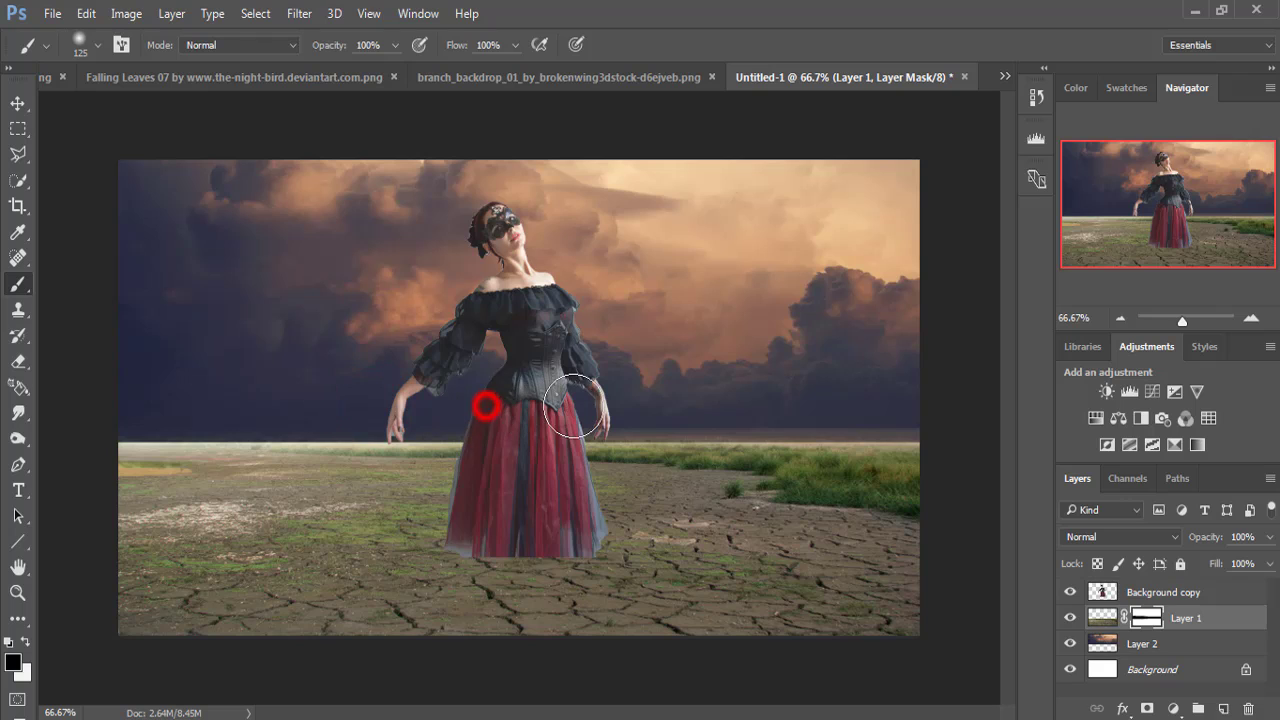
click(686, 407)
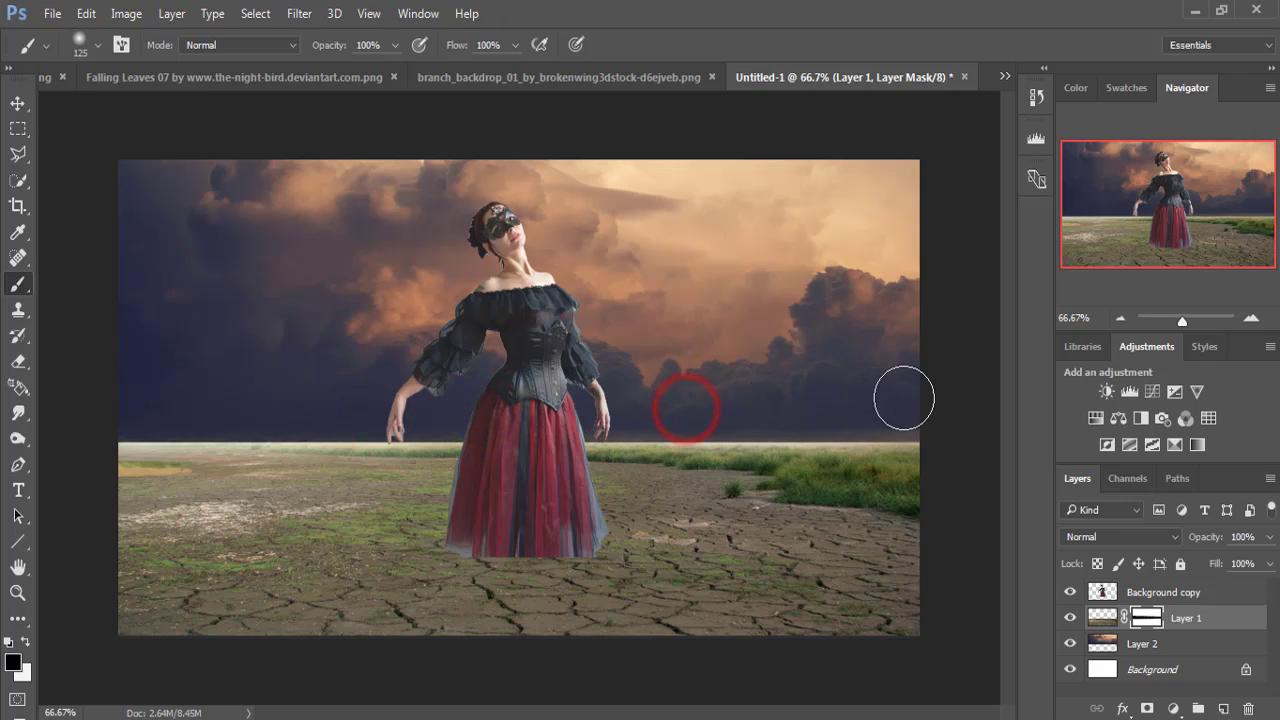
click(815, 412)
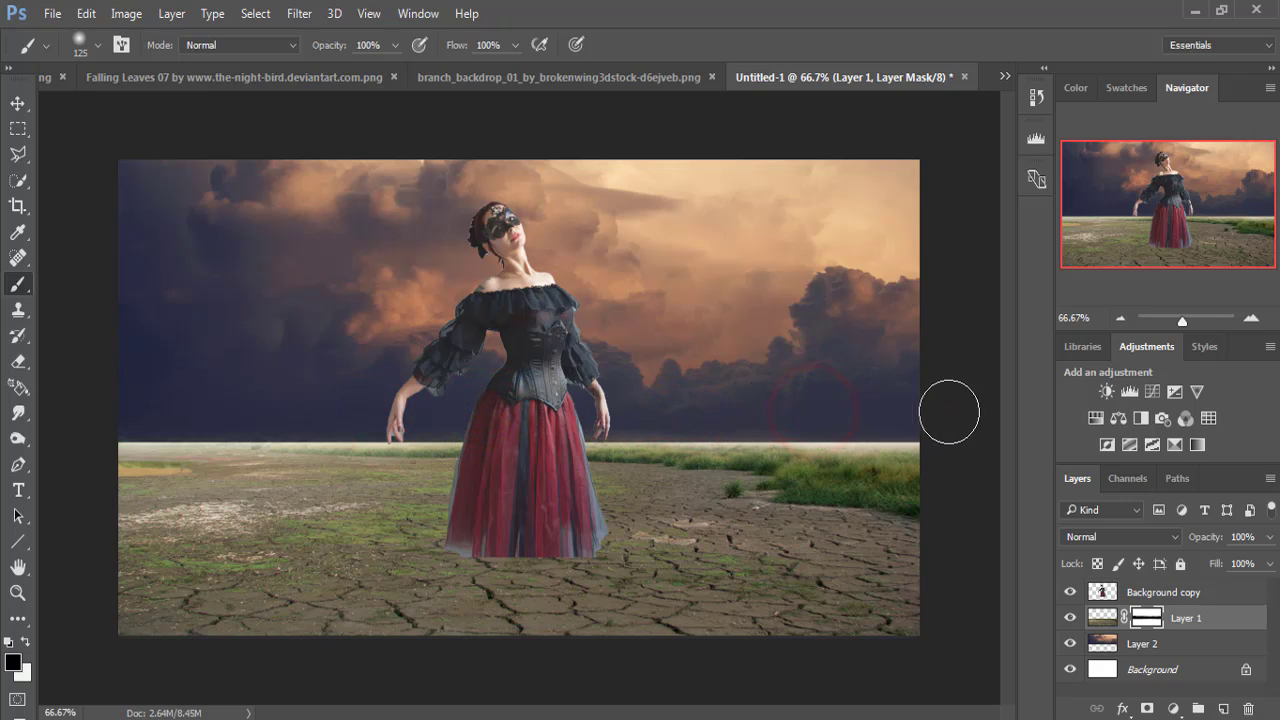
Stretch the Layer 2 sky down behind the horizon, nudge its top edge lower, and commit.
click(17, 104)
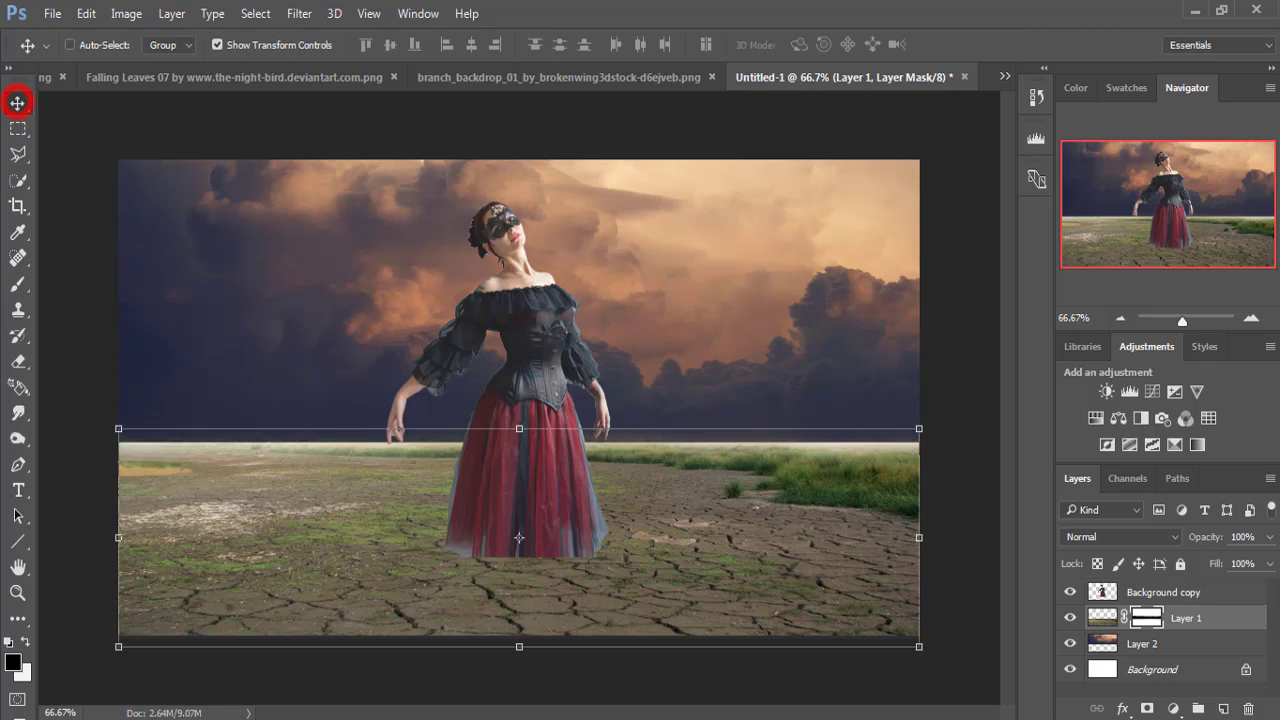
click(1142, 650)
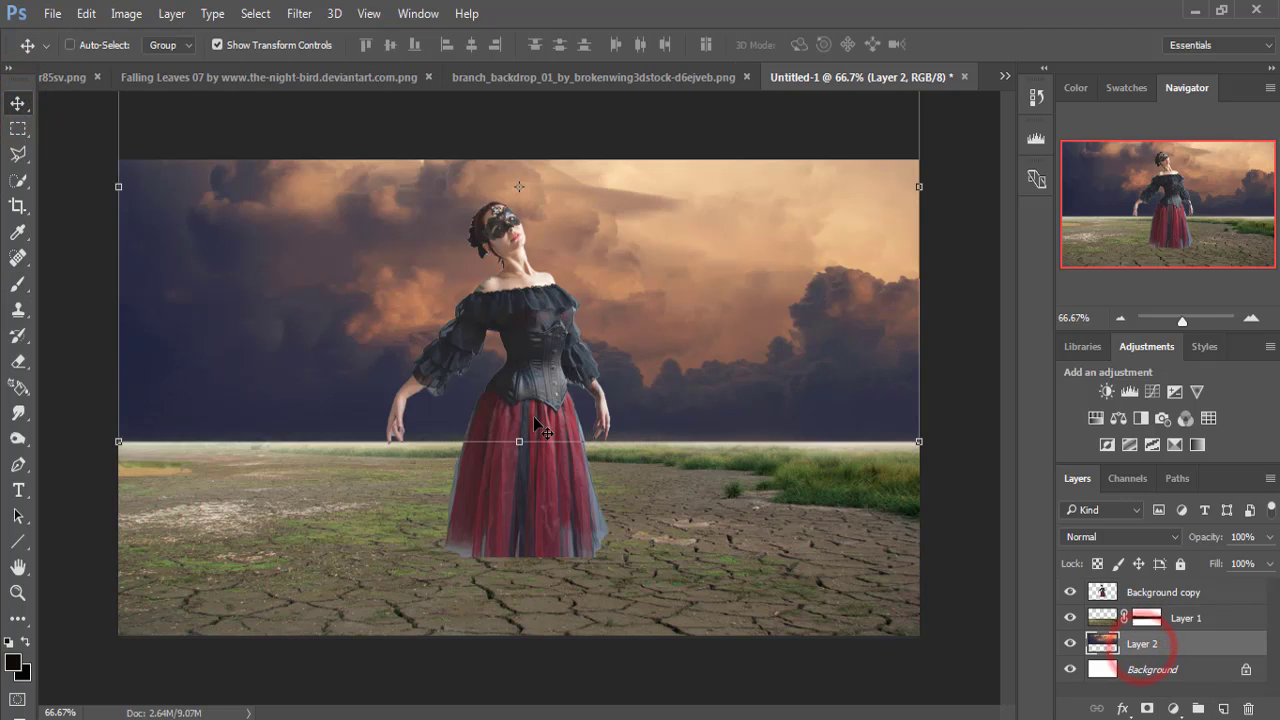
drag(517, 441, 505, 520)
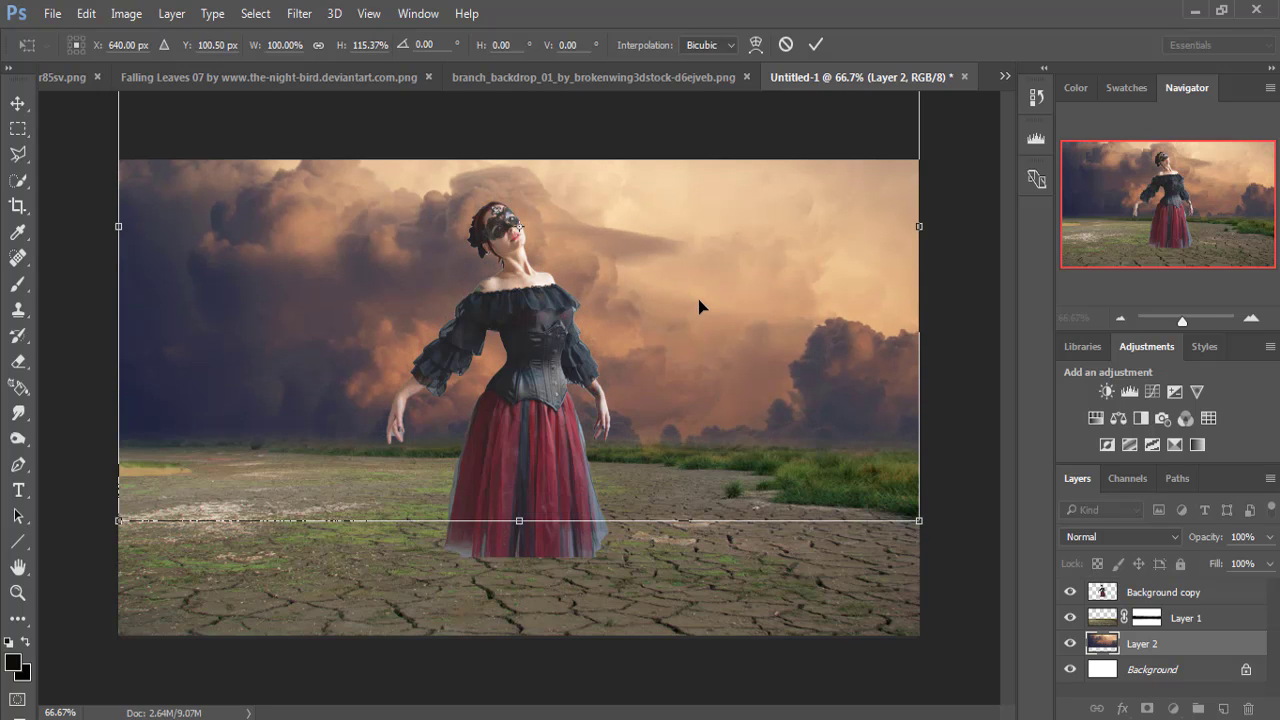
key(ctrl+minus)
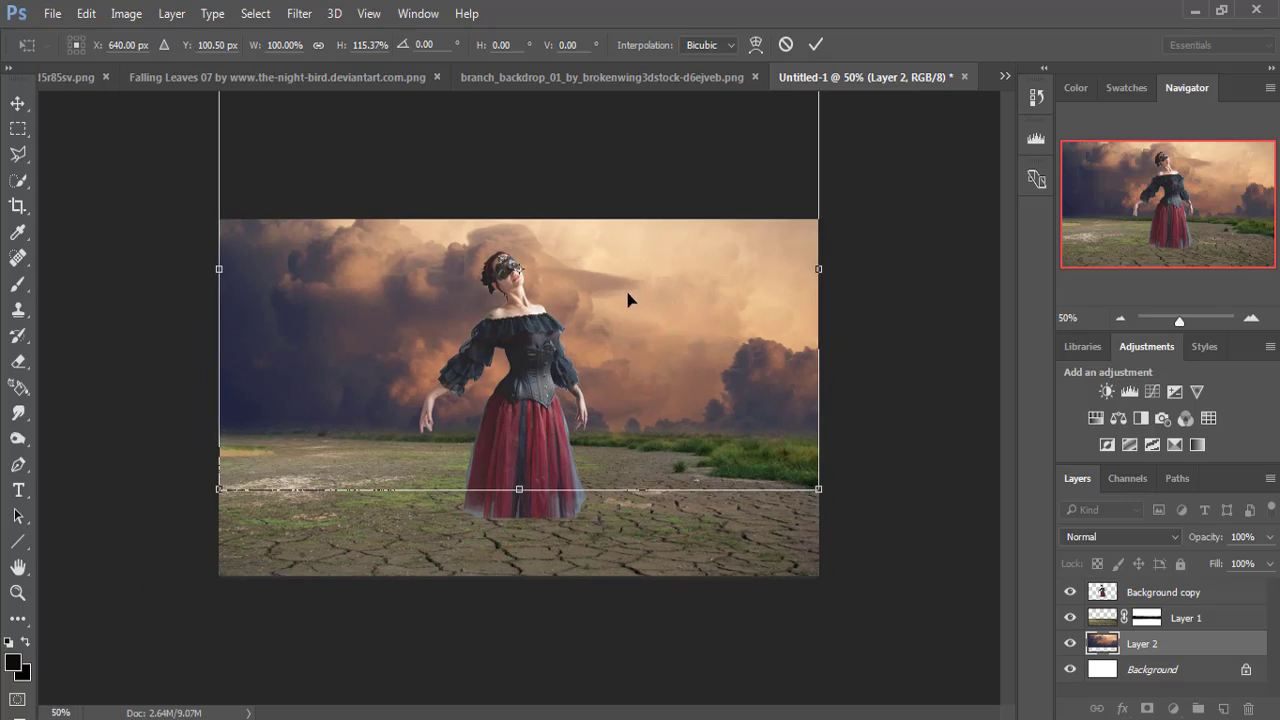
key(ctrl+minus)
drag(520, 162, 520, 191)
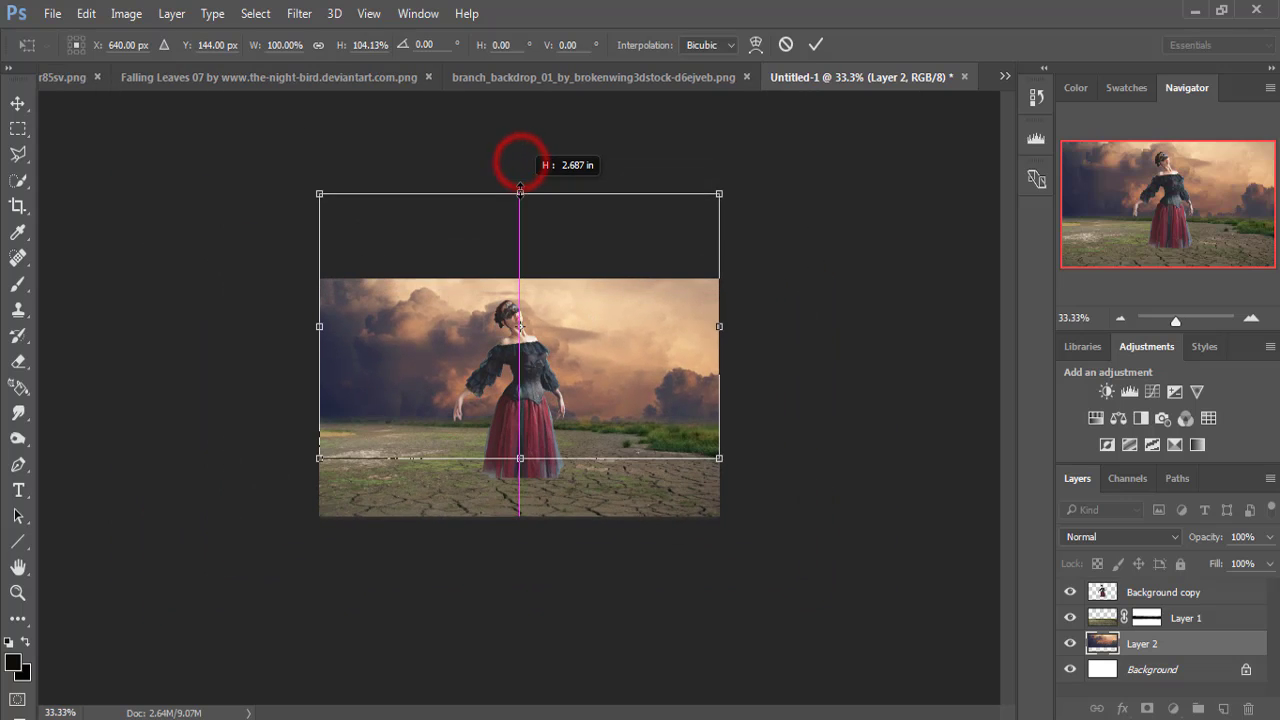
click(815, 50)
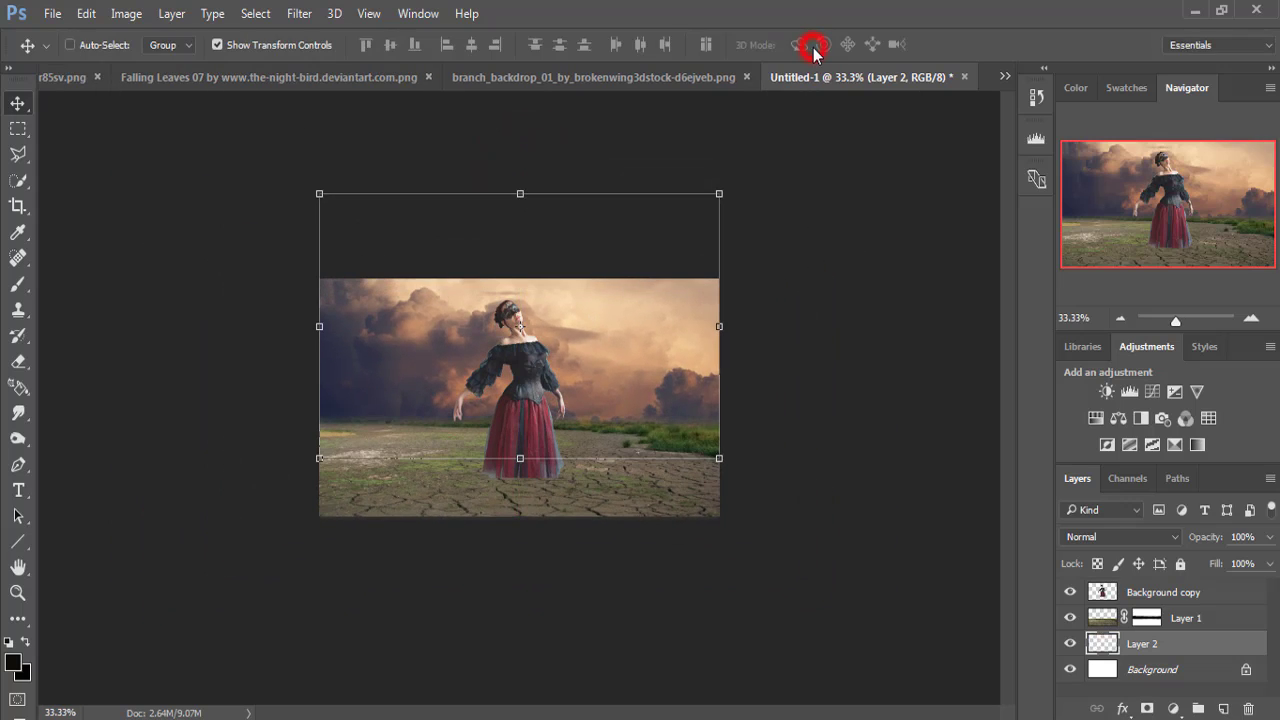
key(ctrl+plus)
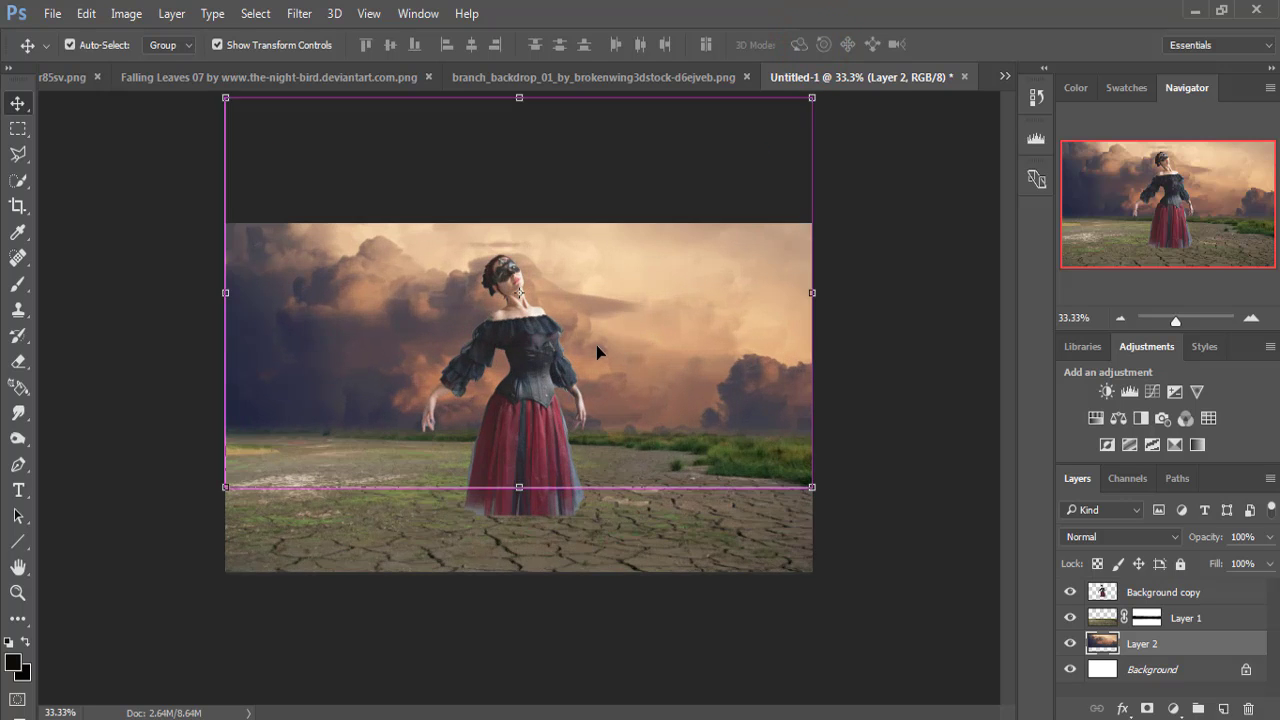
key(ctrl+plus)
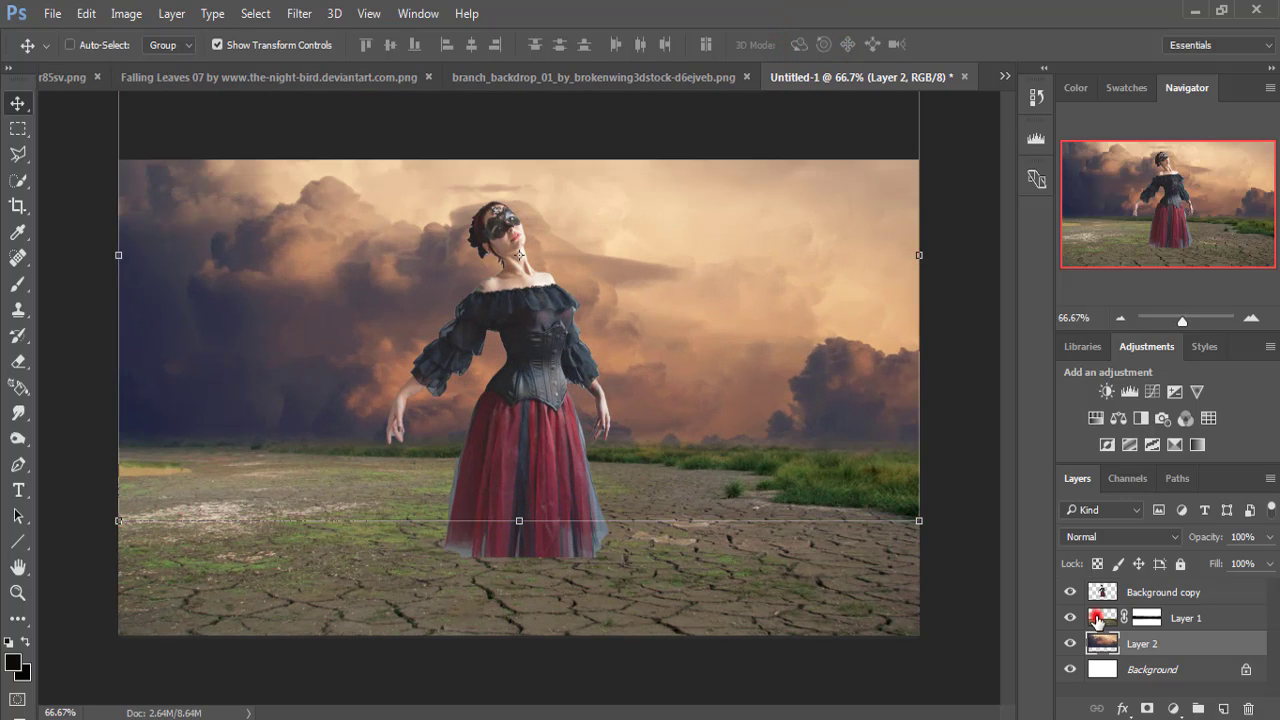
Apply Color Balance to Layer 1: Yellow–Blue about -37 and a slight magenta shift.
click(1098, 620)
click(126, 13)
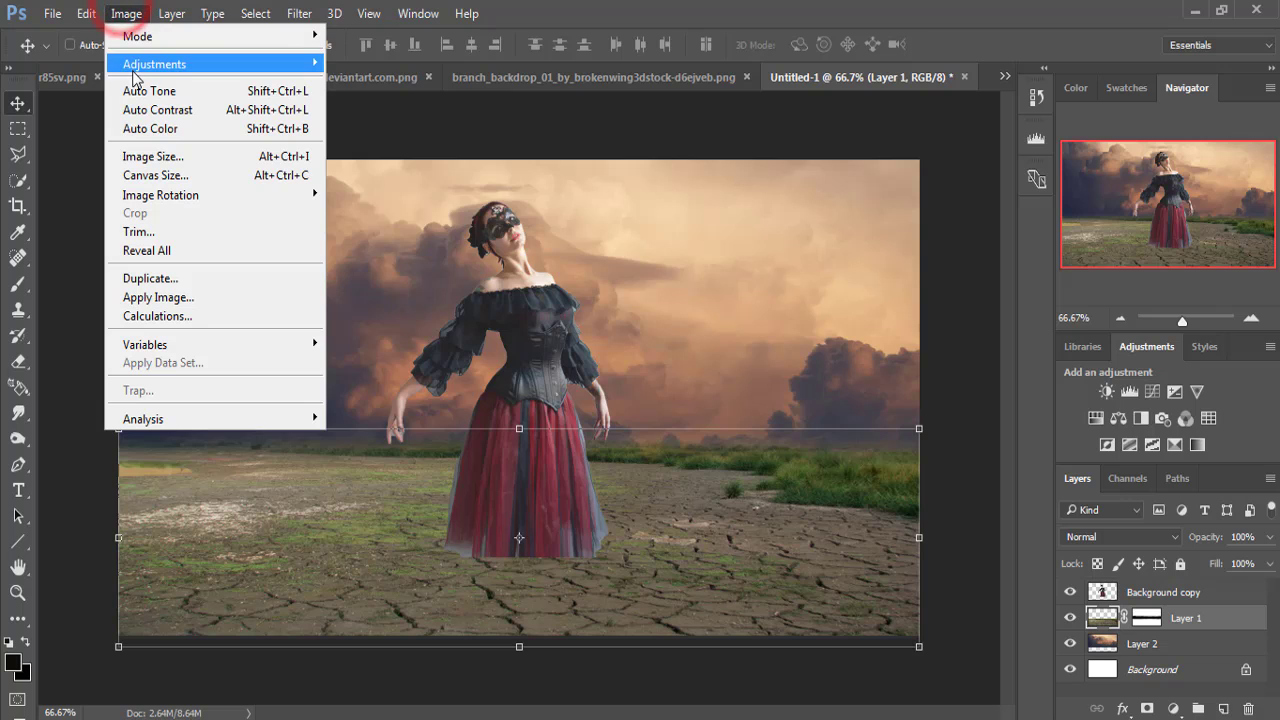
mouse_move(154, 63)
click(377, 186)
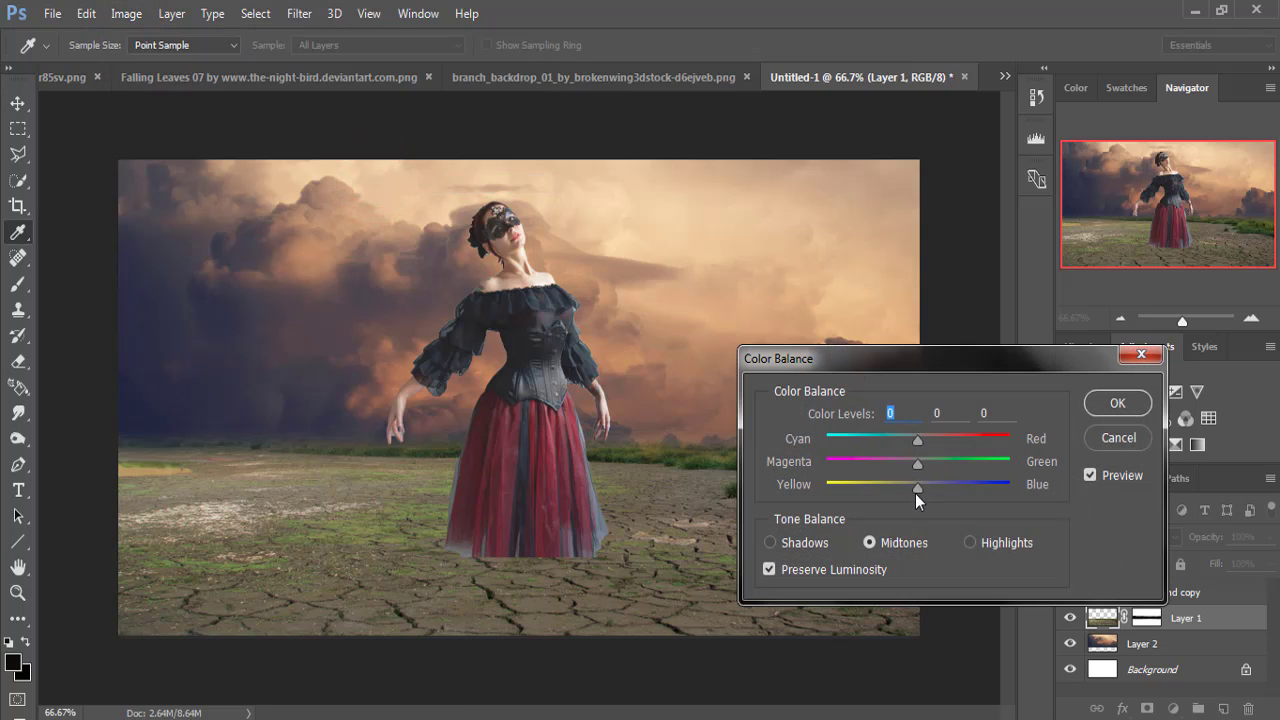
drag(915, 493, 880, 487)
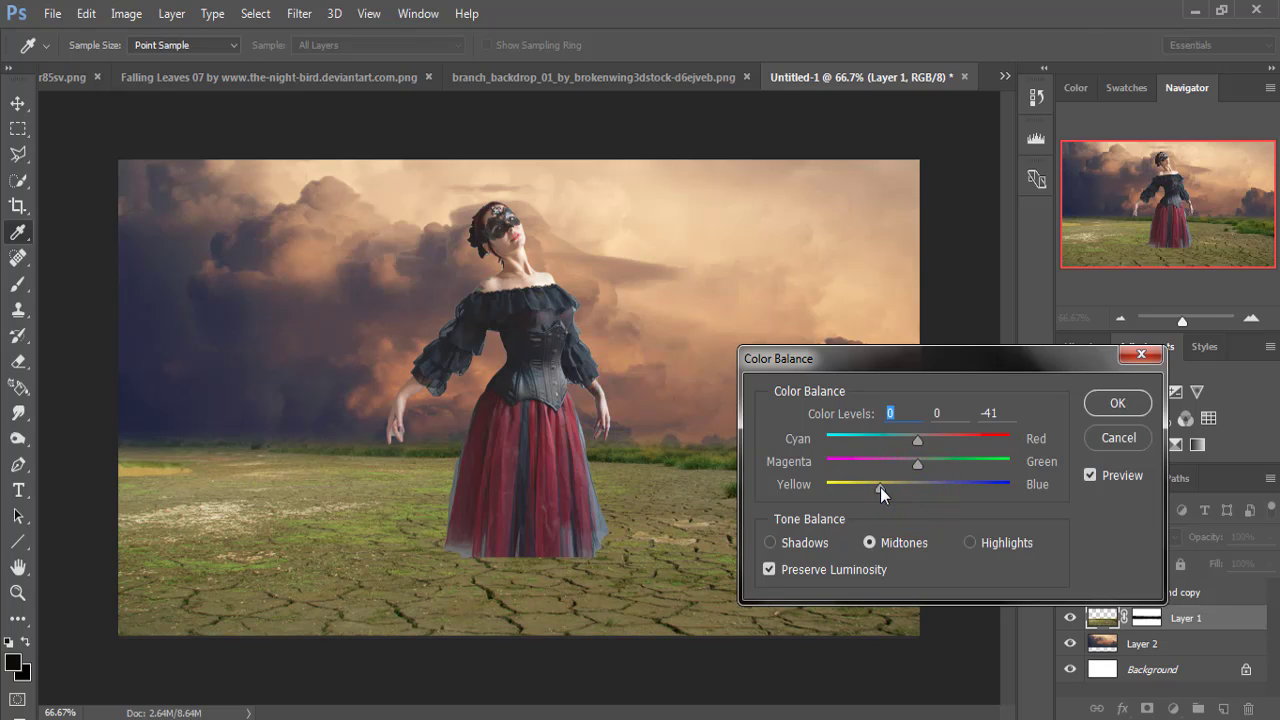
click(880, 487)
drag(882, 486, 884, 486)
drag(903, 465, 907, 465)
click(1117, 403)
key(v)
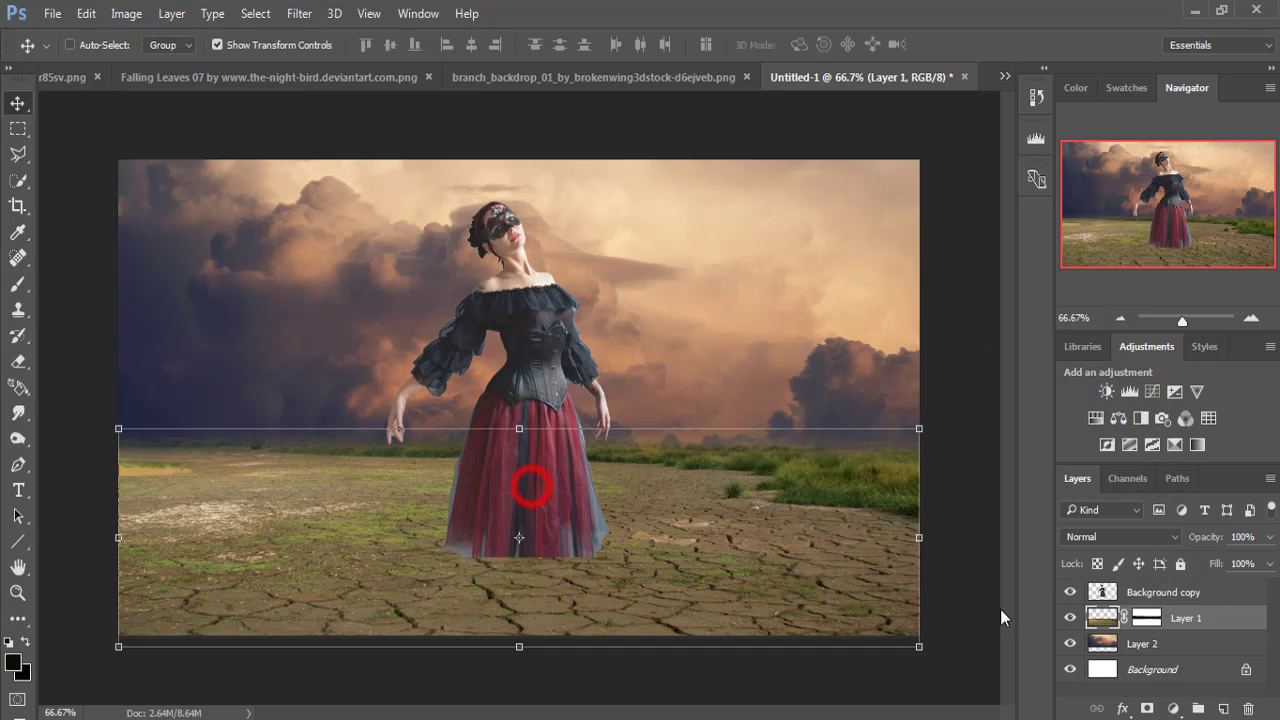
Duplicate the ballerina layer as Background copy 2 and pick the Smudge tool.
right_click(1146, 590)
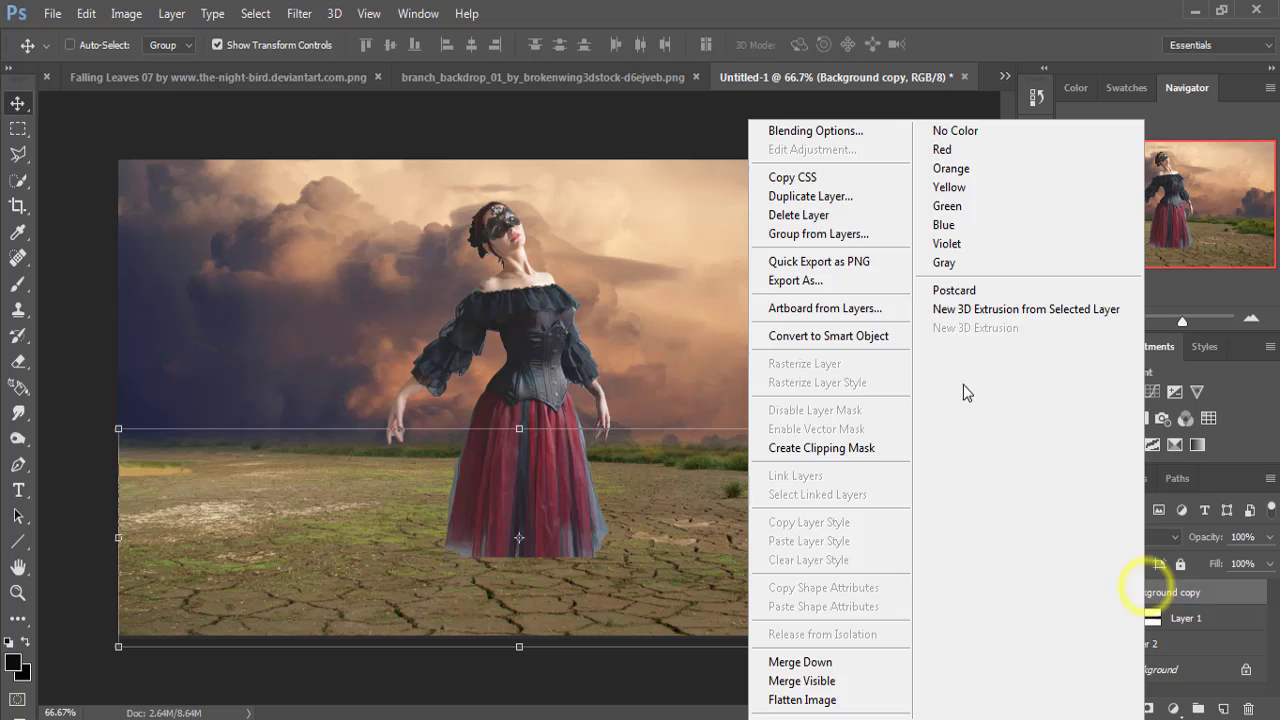
click(835, 205)
click(1184, 237)
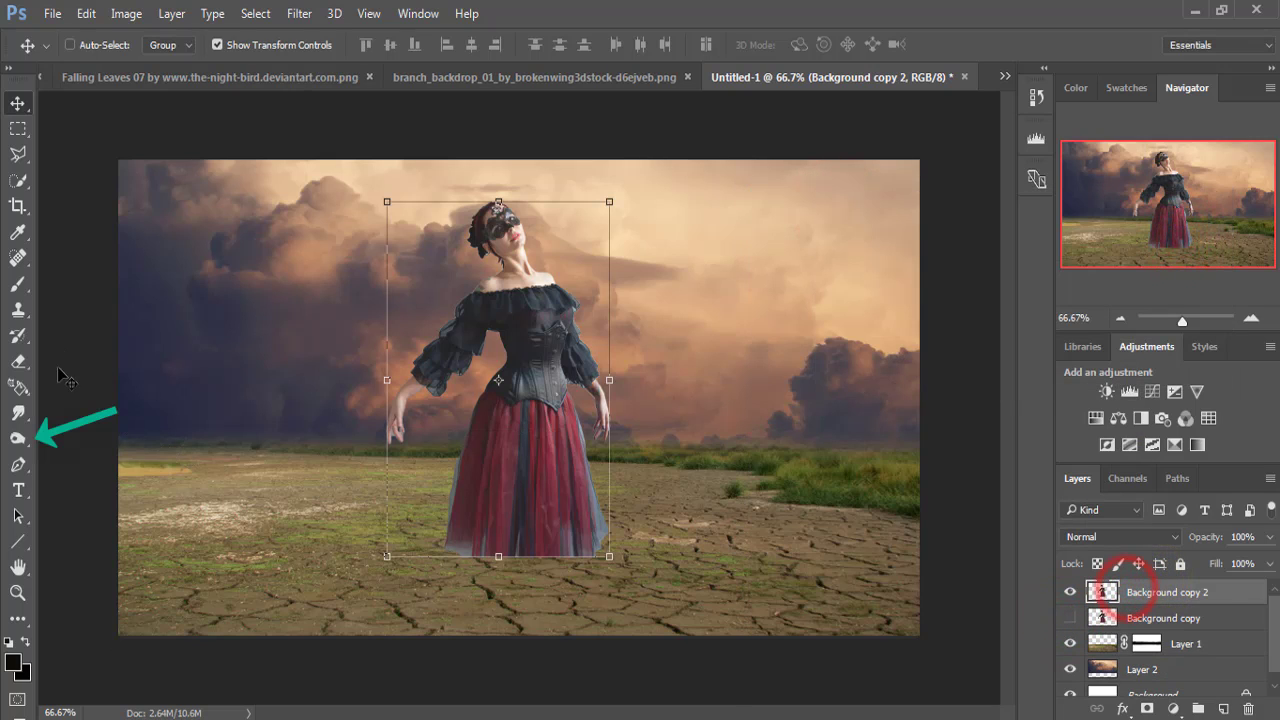
click(18, 438)
click(17, 410)
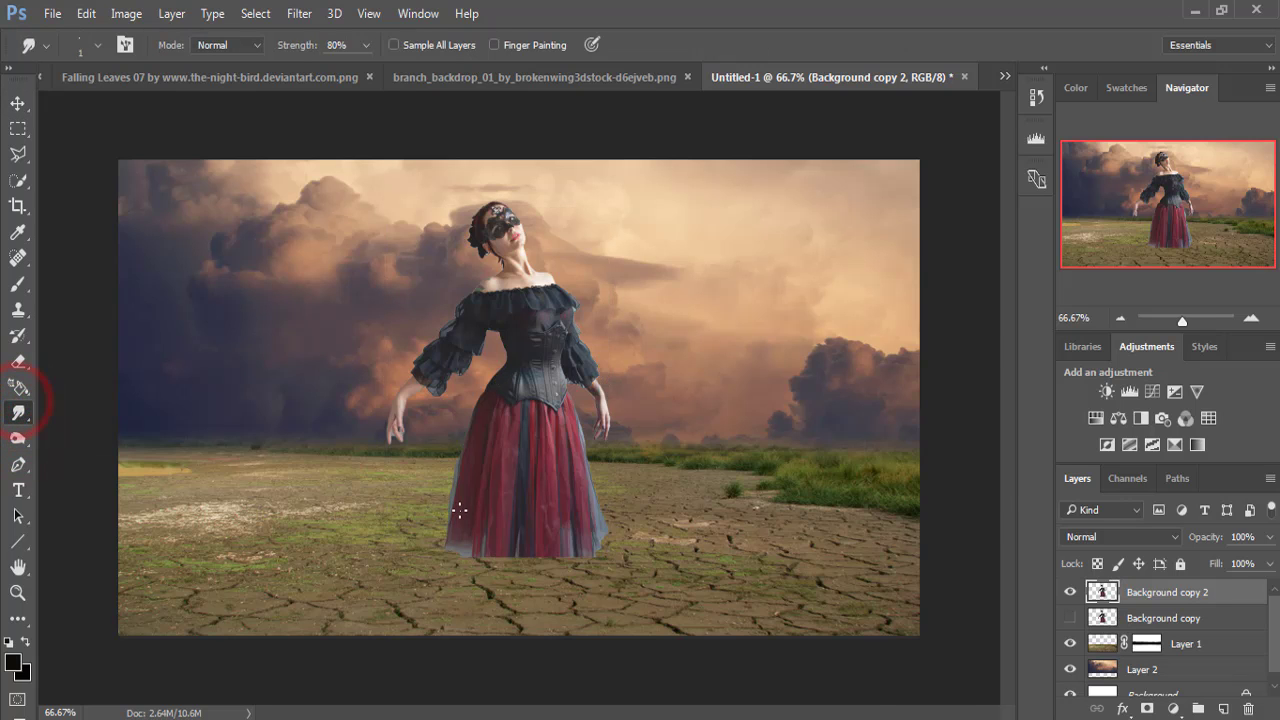
Zoom in and smudge the skirt's left and middle hem into downward smoky streaks.
key(ctrl+plus)
key(ctrl+plus)
drag(476, 575, 440, 321)
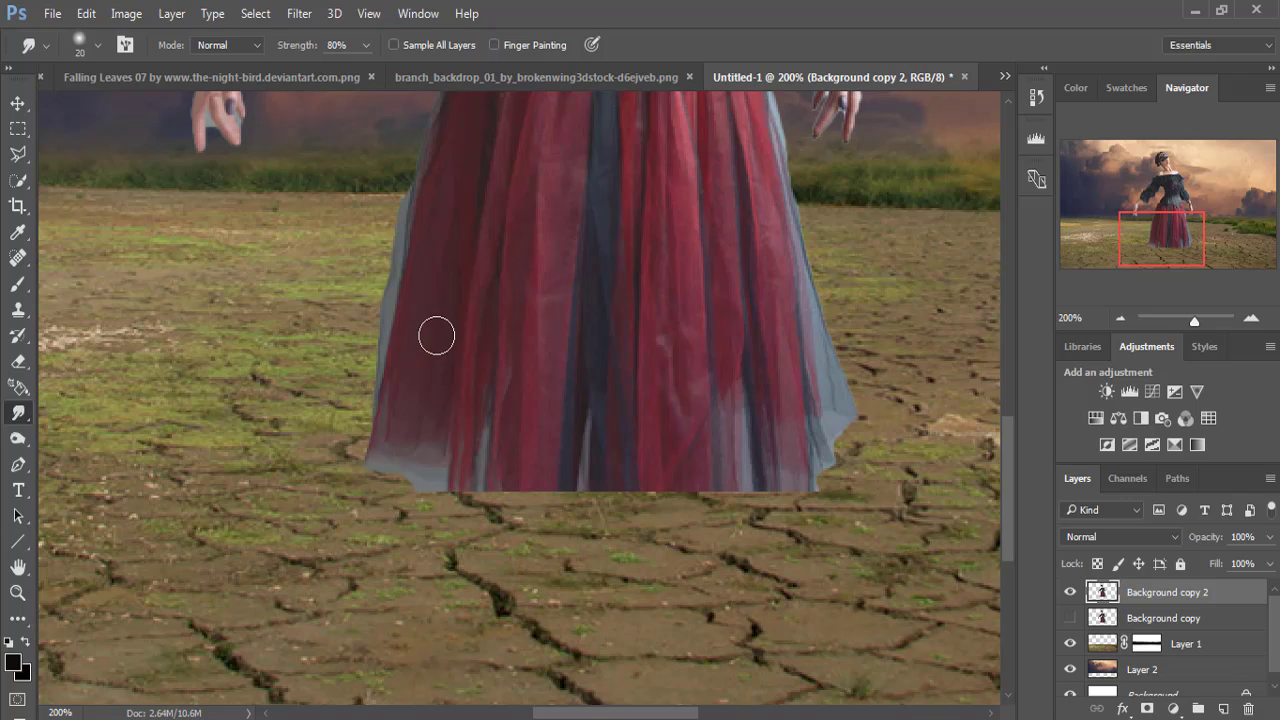
drag(398, 410, 362, 492)
mouse_move(400, 375)
mouse_down()
mouse_move(345, 525)
mouse_move(395, 490)
mouse_up()
mouse_move(430, 355)
mouse_down()
mouse_move(345, 540)
mouse_move(420, 505)
mouse_move(395, 440)
mouse_move(430, 540)
mouse_up()
mouse_move(450, 390)
mouse_down()
mouse_move(420, 565)
mouse_move(470, 515)
mouse_up()
drag(500, 345, 495, 580)
mouse_move(527, 400)
mouse_down()
mouse_move(527, 582)
mouse_move(550, 530)
mouse_move(565, 575)
mouse_up()
Smudge the right side of the hem into strands trailing down and outward.
drag(585, 375, 585, 530)
mouse_move(600, 395)
mouse_down()
mouse_move(615, 560)
mouse_move(600, 570)
mouse_up()
mouse_move(640, 400)
mouse_down()
mouse_move(645, 580)
mouse_move(670, 545)
mouse_up()
drag(690, 420, 690, 580)
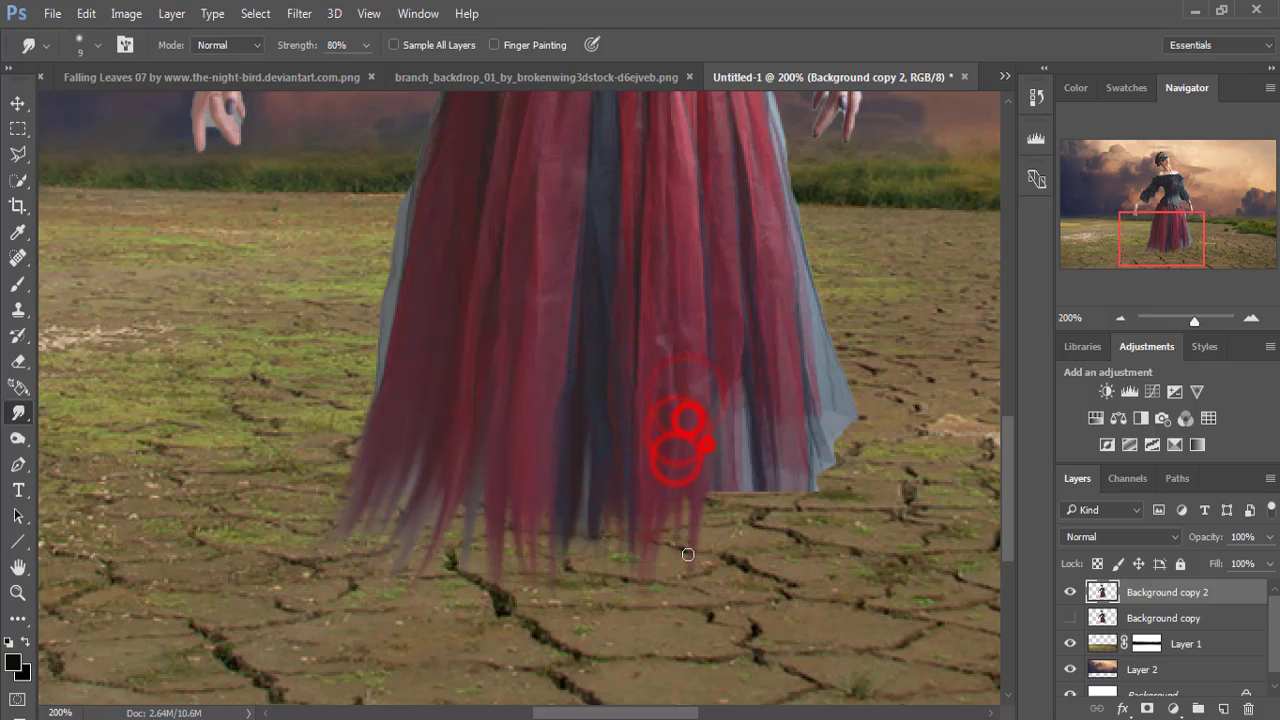
drag(740, 410, 758, 520)
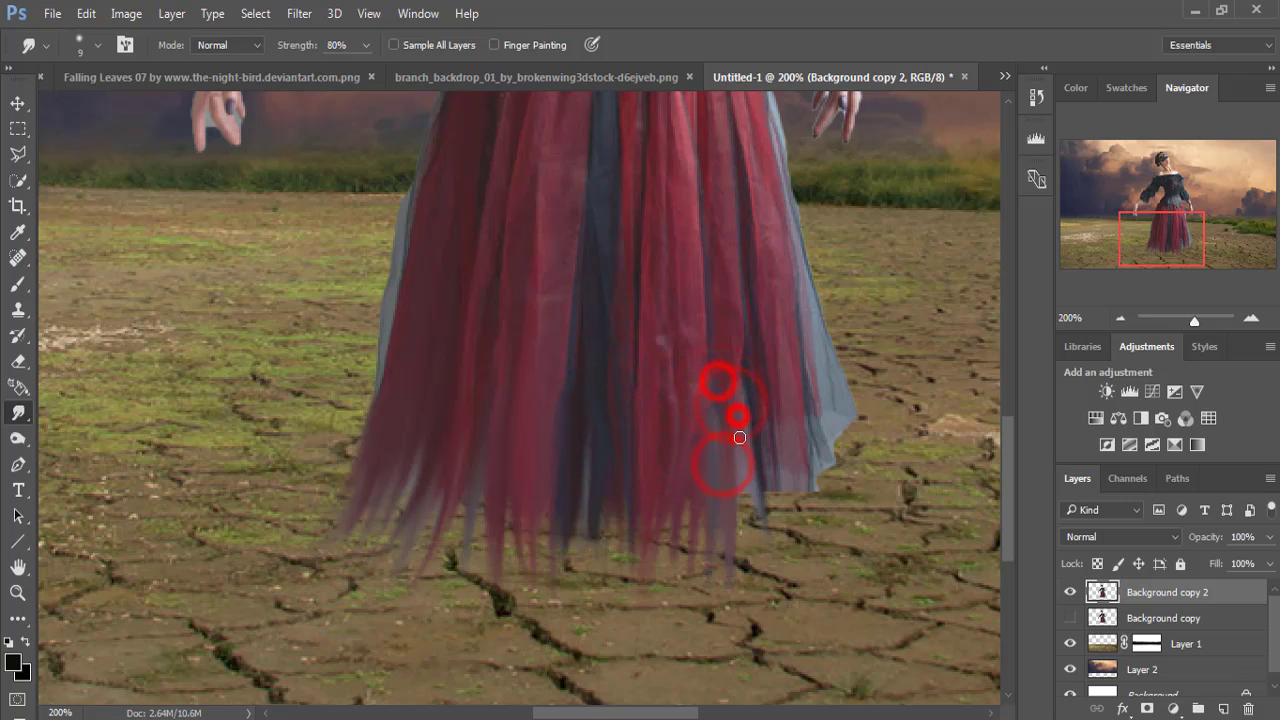
drag(748, 415, 800, 540)
drag(765, 440, 815, 570)
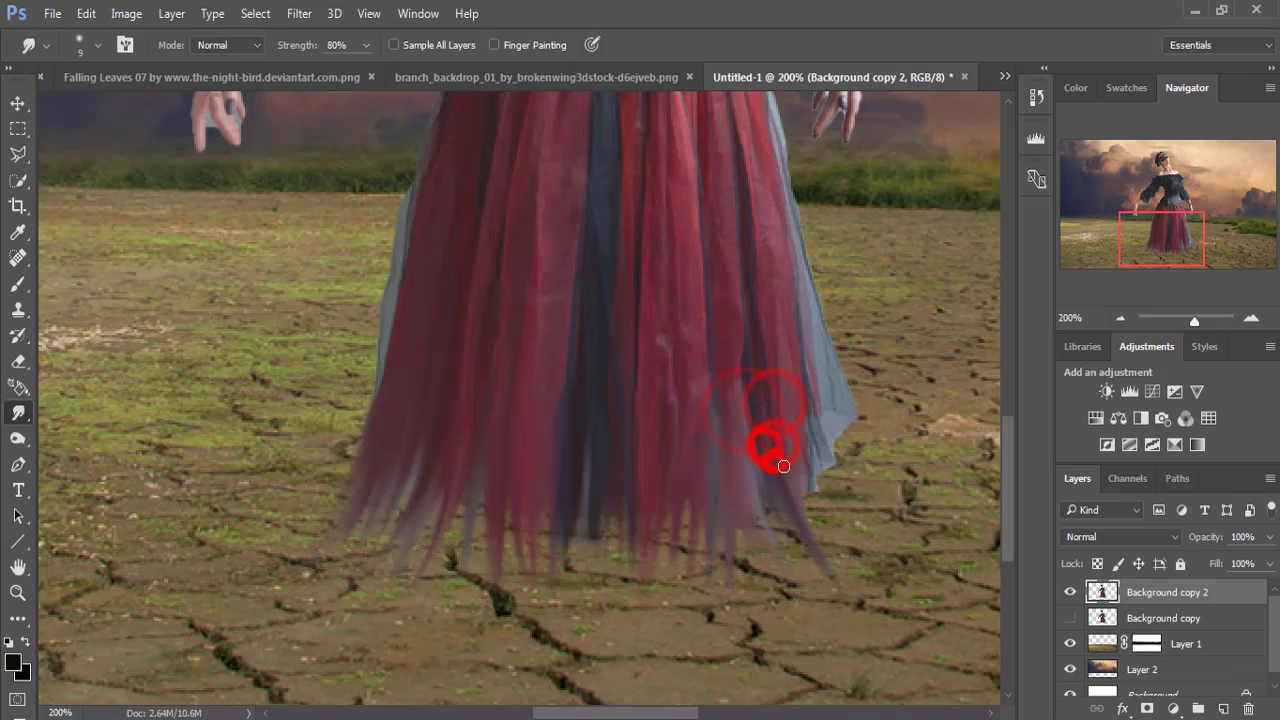
drag(780, 460, 794, 595)
mouse_move(790, 405)
mouse_down()
mouse_move(835, 485)
mouse_move(850, 470)
mouse_up()
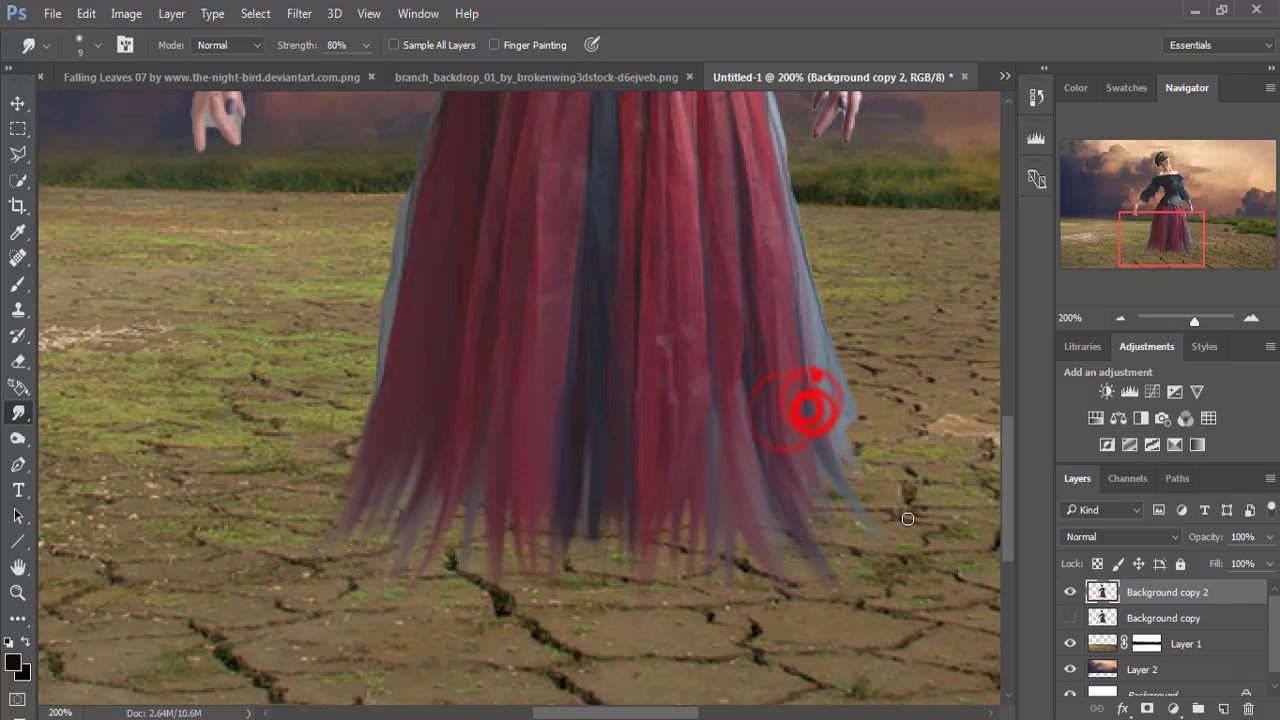
mouse_move(815, 380)
mouse_down()
mouse_move(880, 470)
mouse_move(855, 425)
mouse_move(829, 529)
mouse_up()
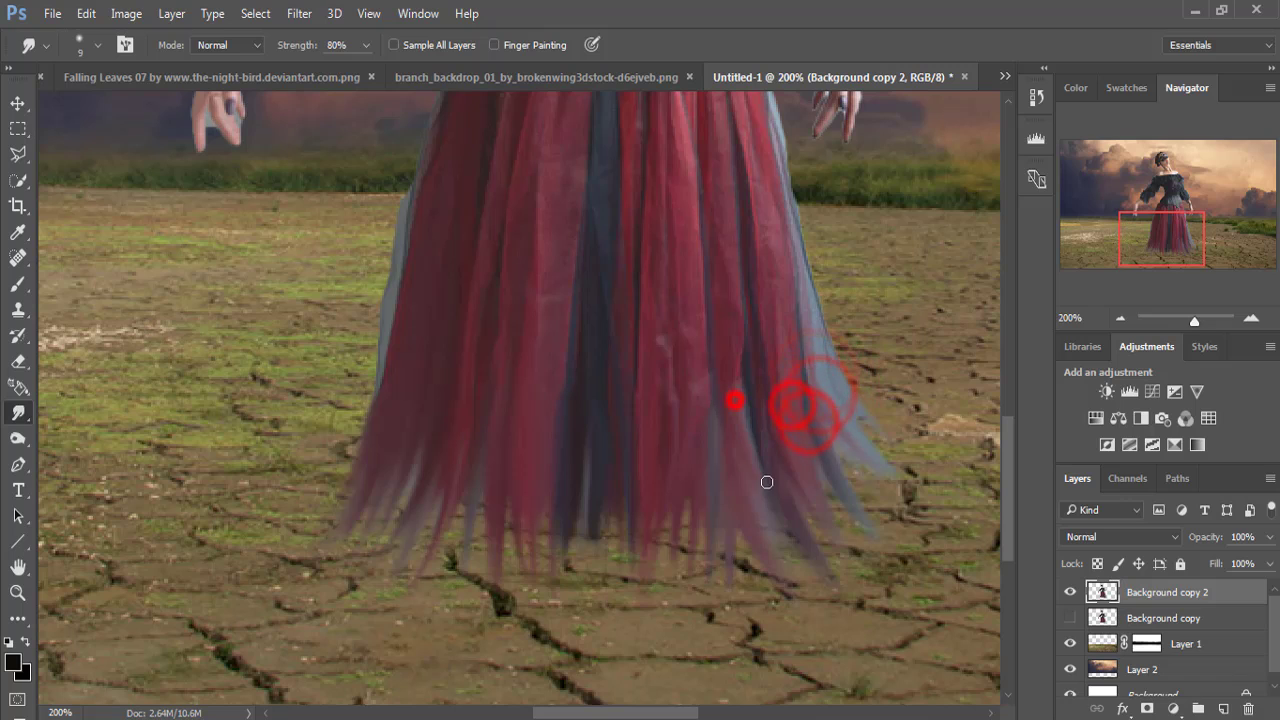
Sweep more hem strands down-left across the skirt and reselect the Background copy 2 layer.
drag(737, 394, 706, 463)
drag(670, 402, 553, 634)
drag(566, 449, 550, 570)
drag(513, 446, 480, 568)
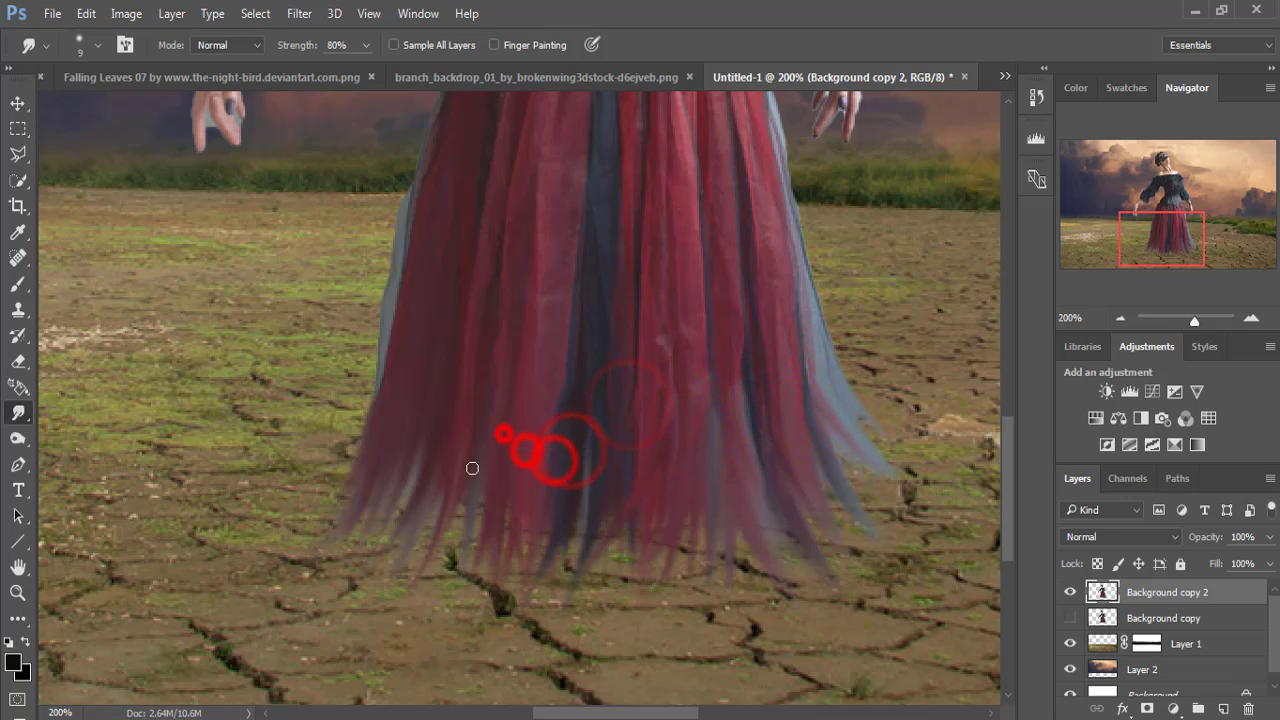
mouse_move(455, 436)
mouse_down()
mouse_move(420, 560)
mouse_move(365, 545)
mouse_up()
click(17, 103)
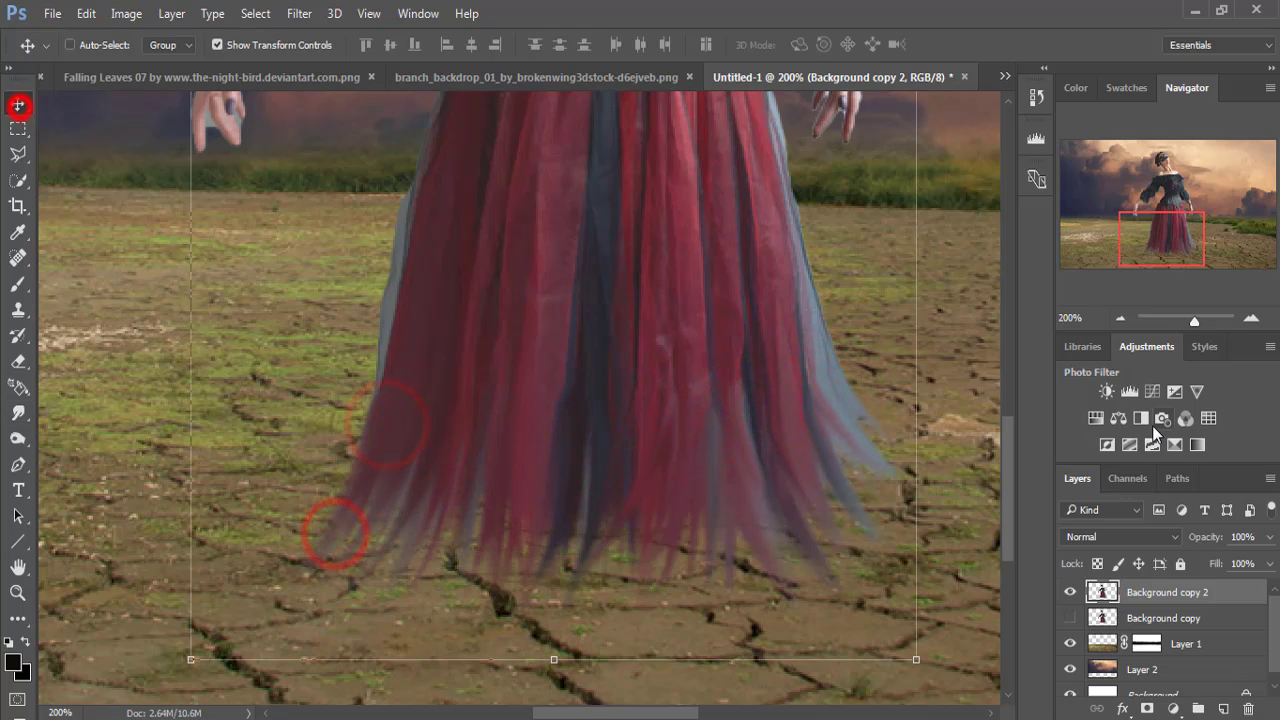
click(1155, 593)
Check the brush size and hardness options, then return to the Move tool.
click(17, 284)
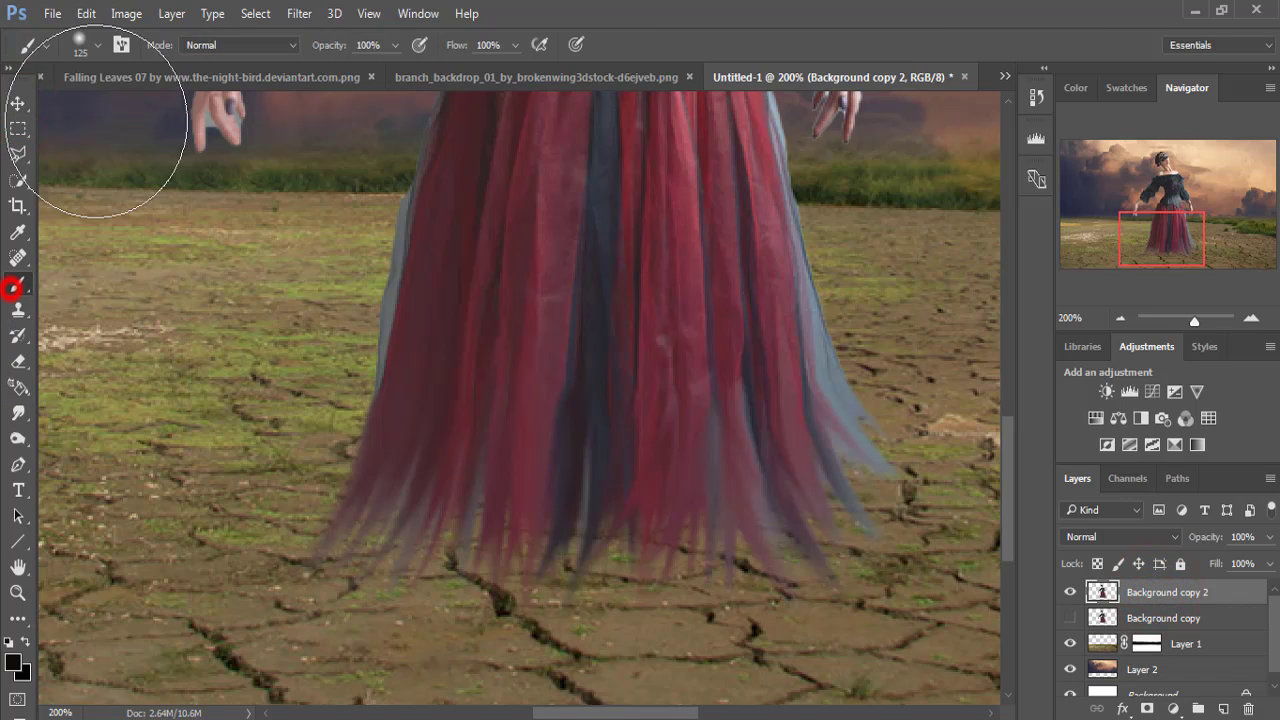
right_click(231, 284)
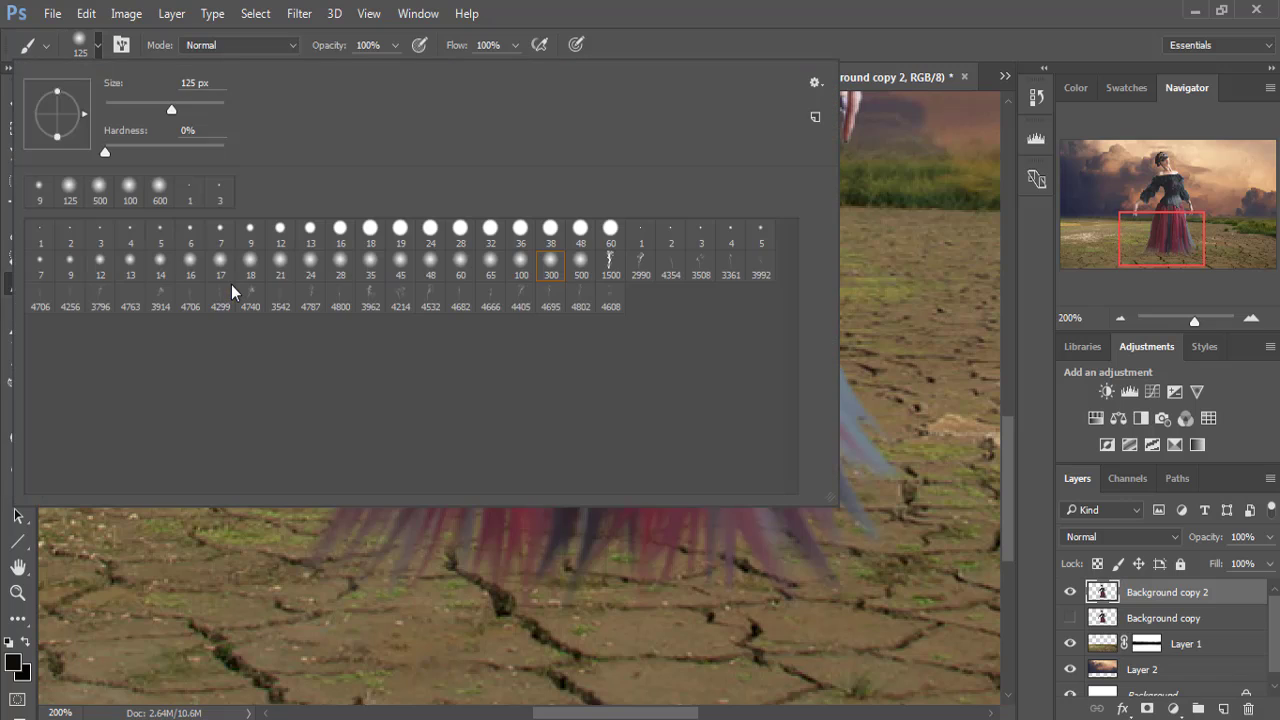
click(664, 5)
key(v)
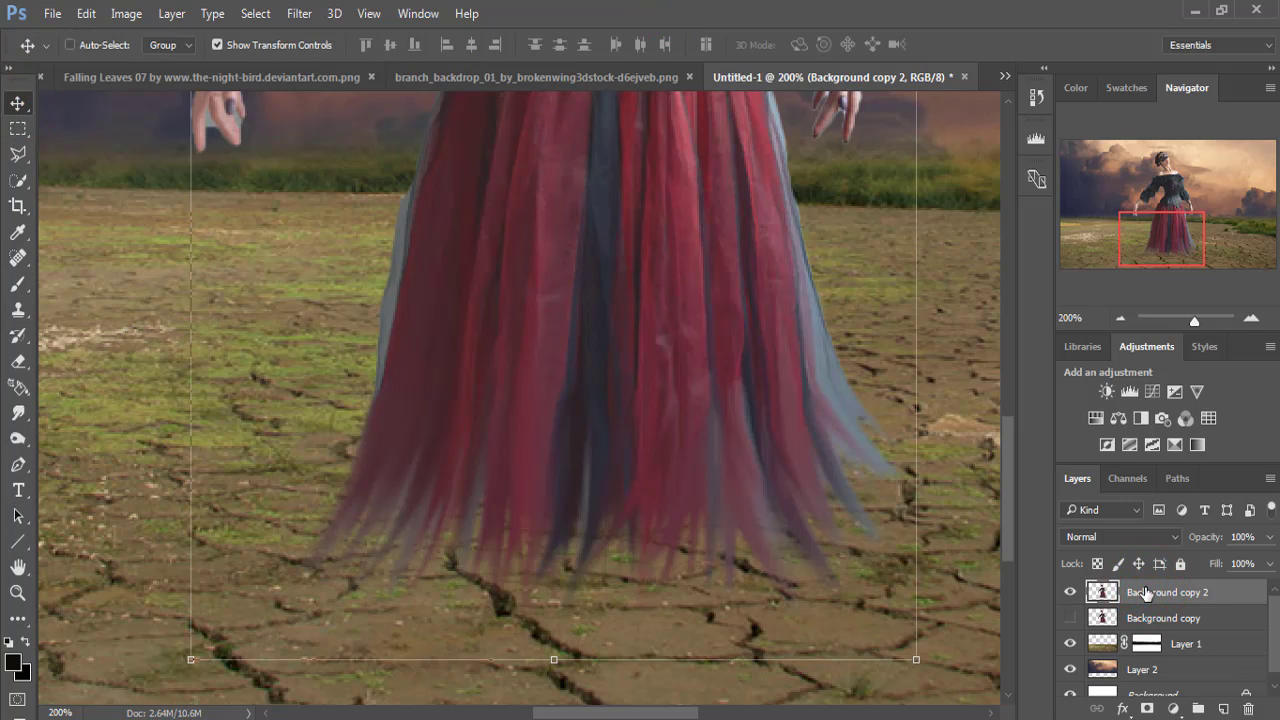
Duplicate Background copy 2 as Background copy 3 and reselect Background copy 2.
right_click(1146, 594)
click(818, 193)
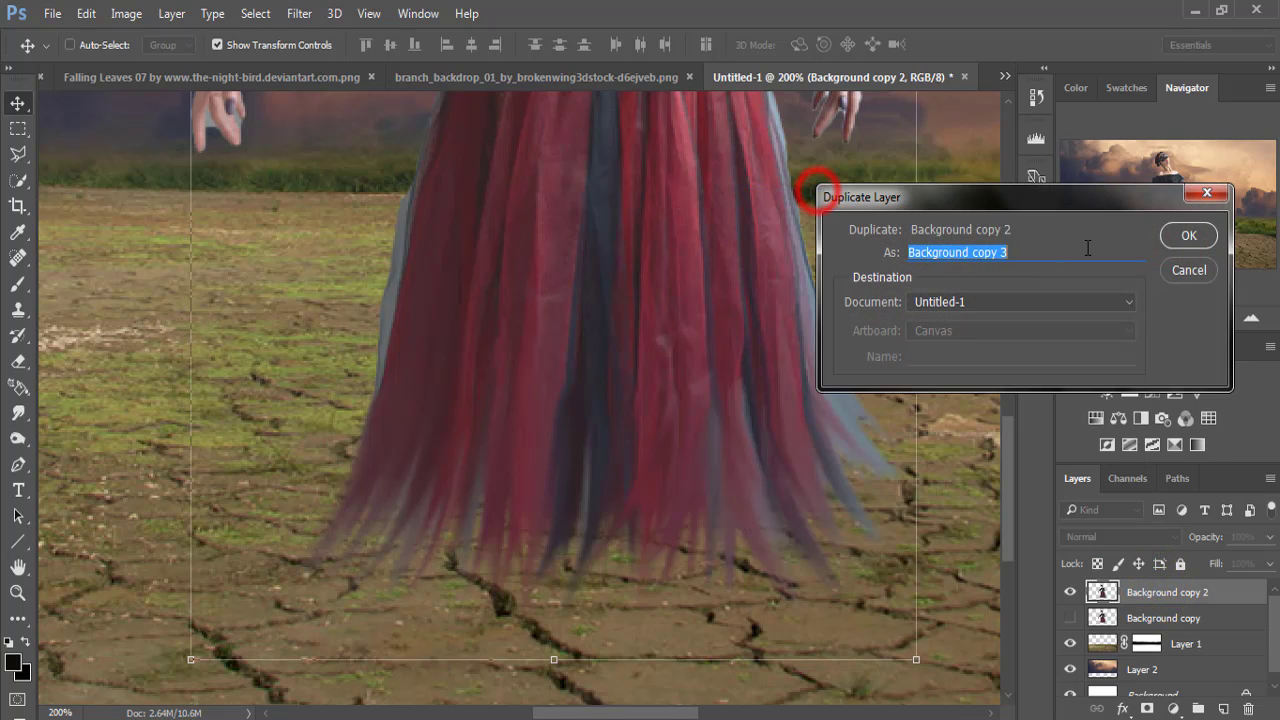
click(1187, 238)
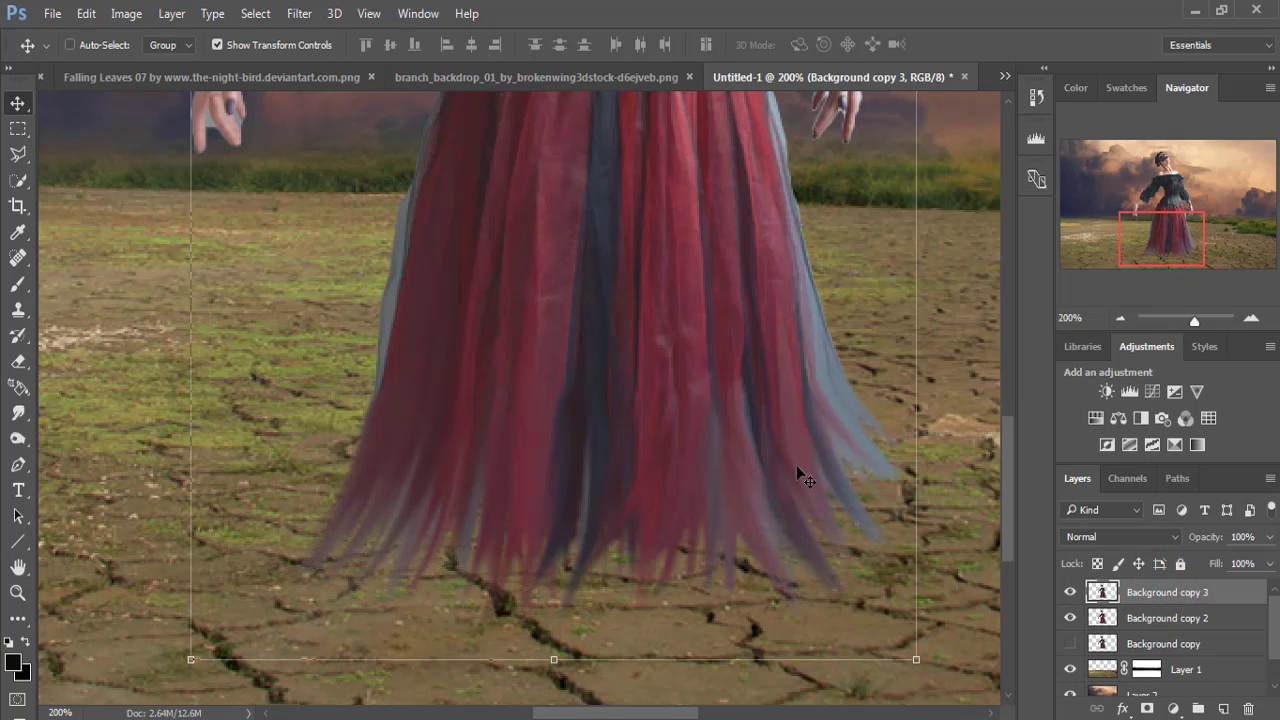
click(1157, 628)
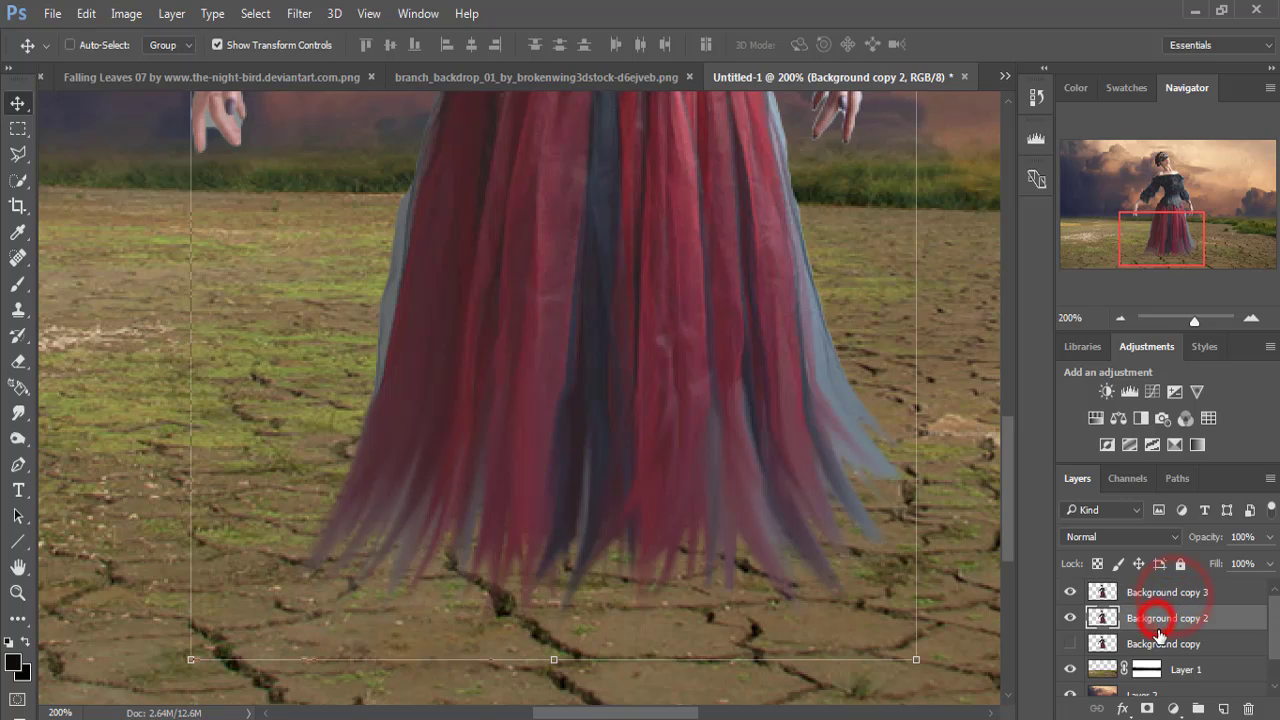
click(299, 13)
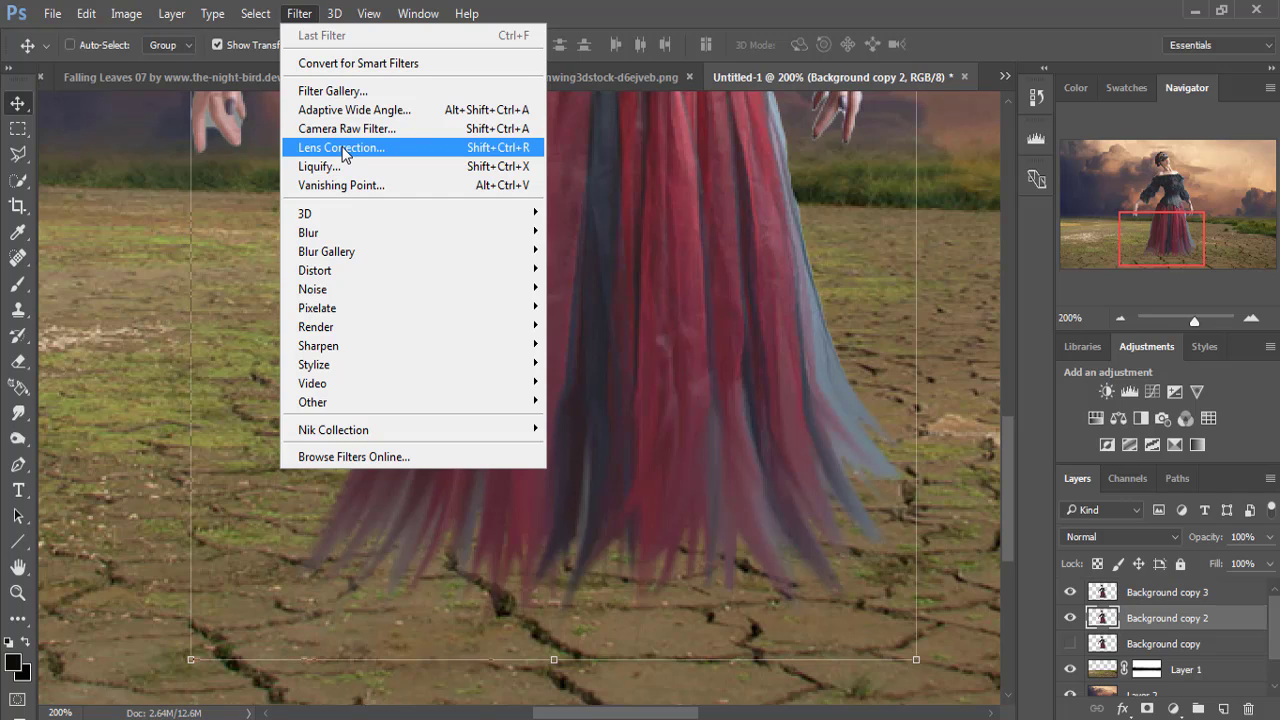
In Liquify, push the skirt hem into long tails down-left and down-right.
click(341, 166)
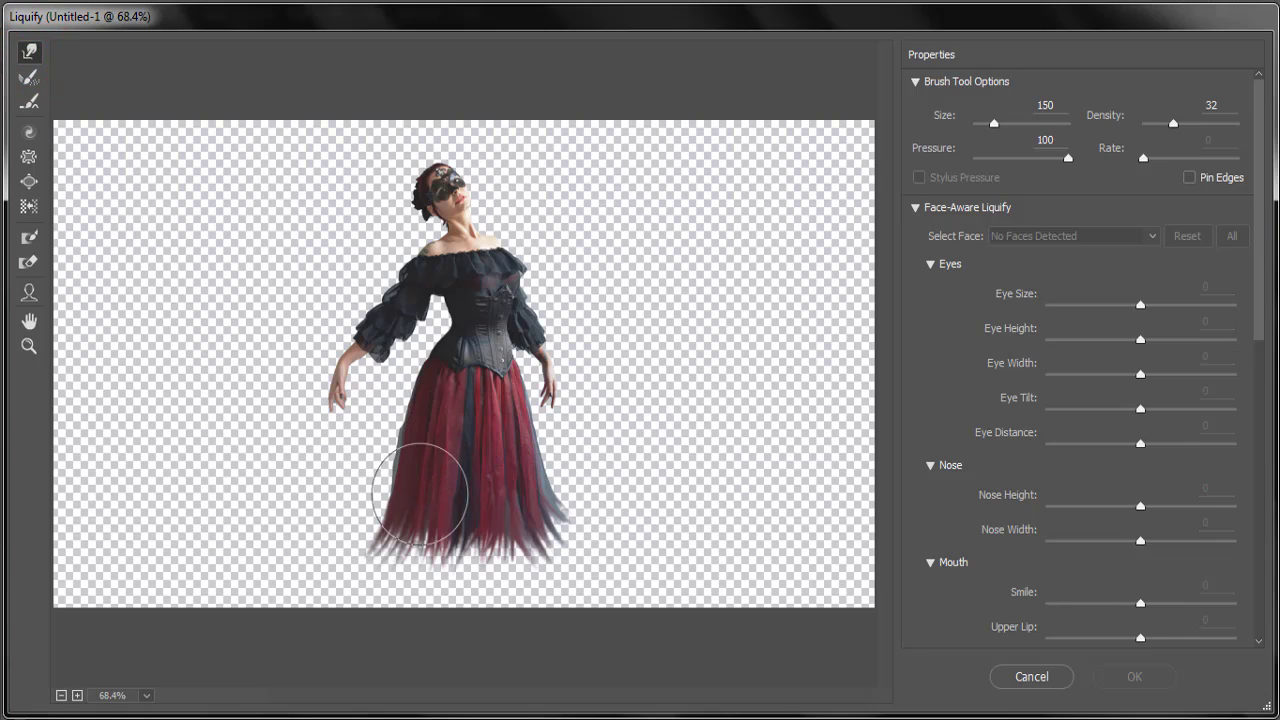
drag(400, 527, 306, 614)
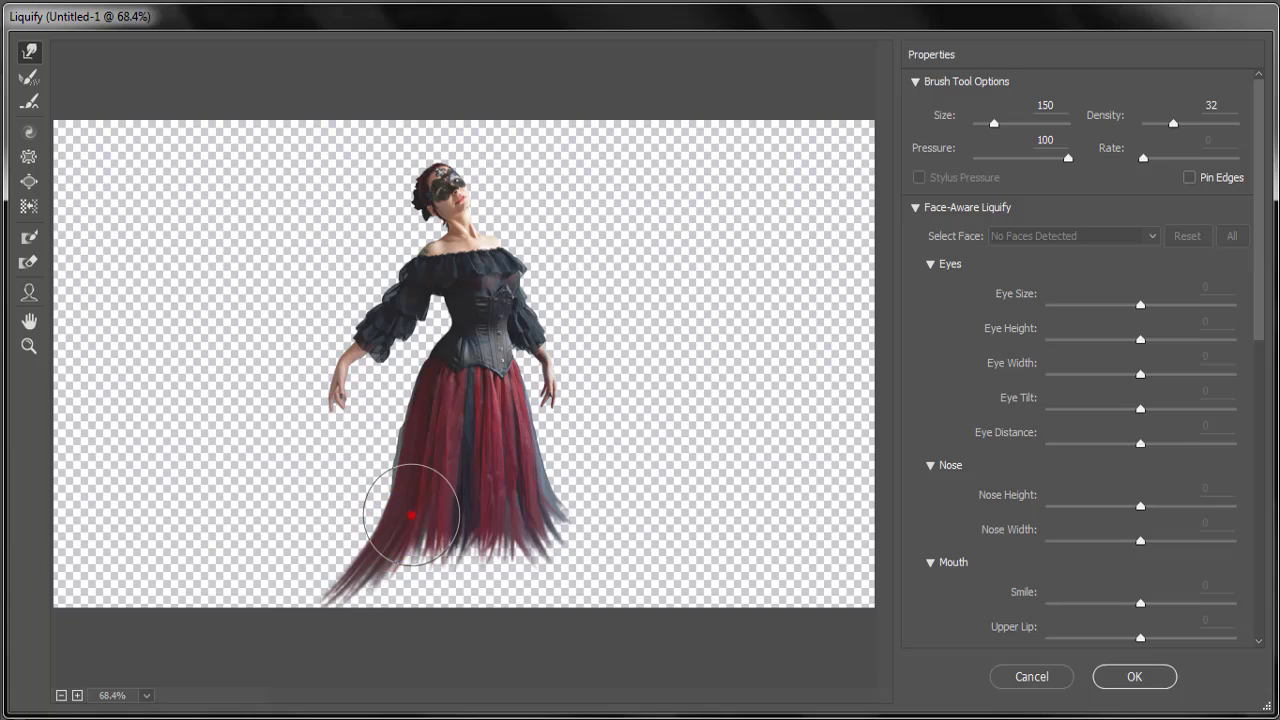
drag(412, 515, 291, 628)
drag(429, 486, 403, 643)
drag(429, 534, 397, 586)
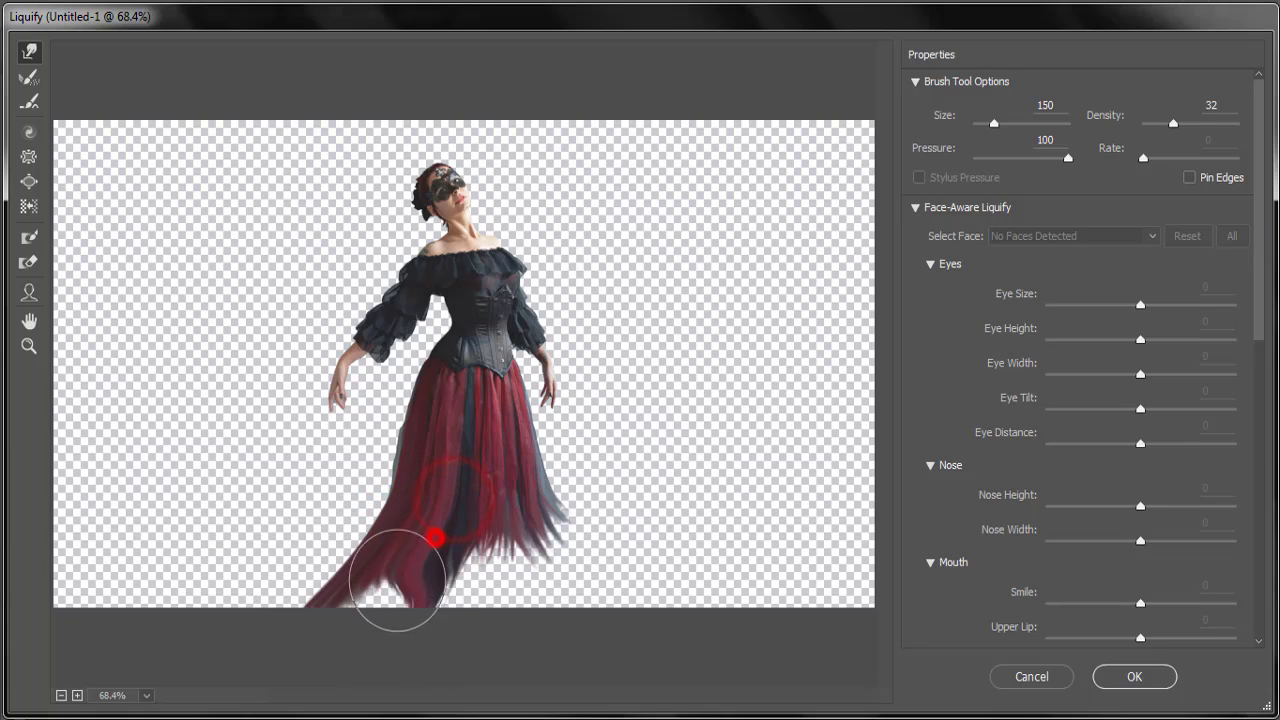
mouse_move(471, 508)
mouse_down()
mouse_move(440, 630)
mouse_move(543, 609)
mouse_up()
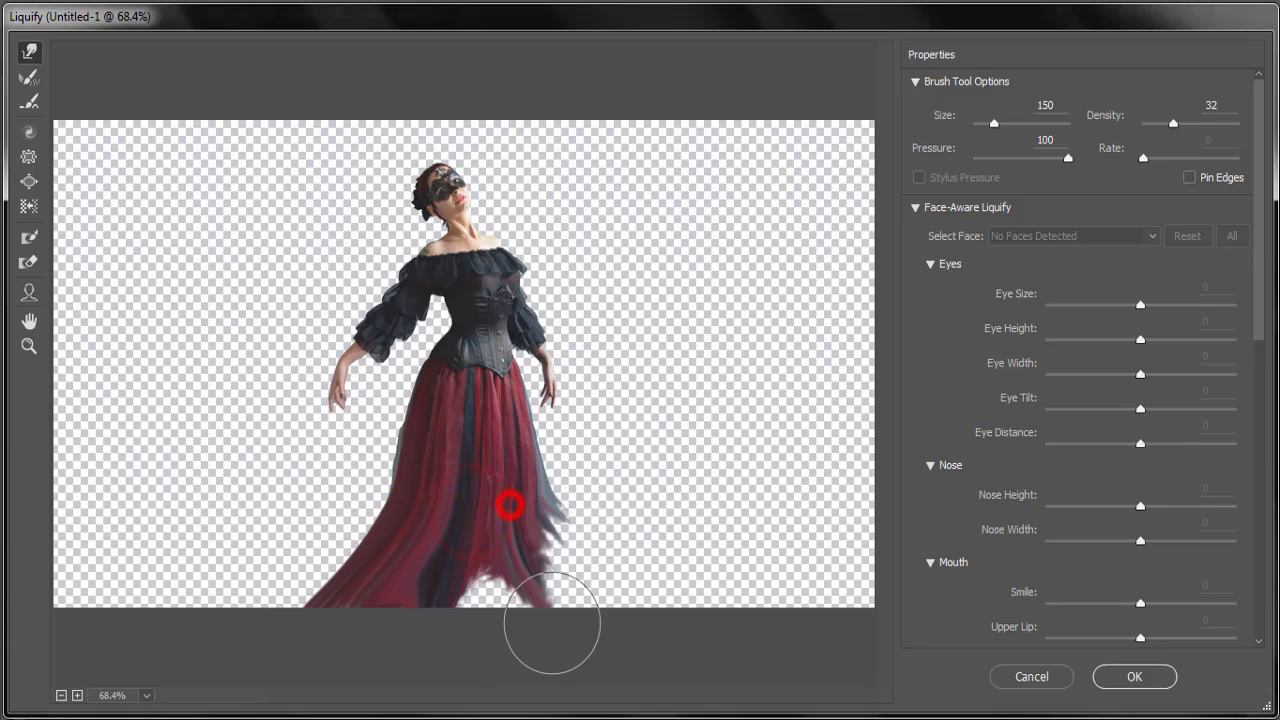
mouse_move(486, 538)
mouse_down()
mouse_move(486, 614)
mouse_move(529, 586)
mouse_up()
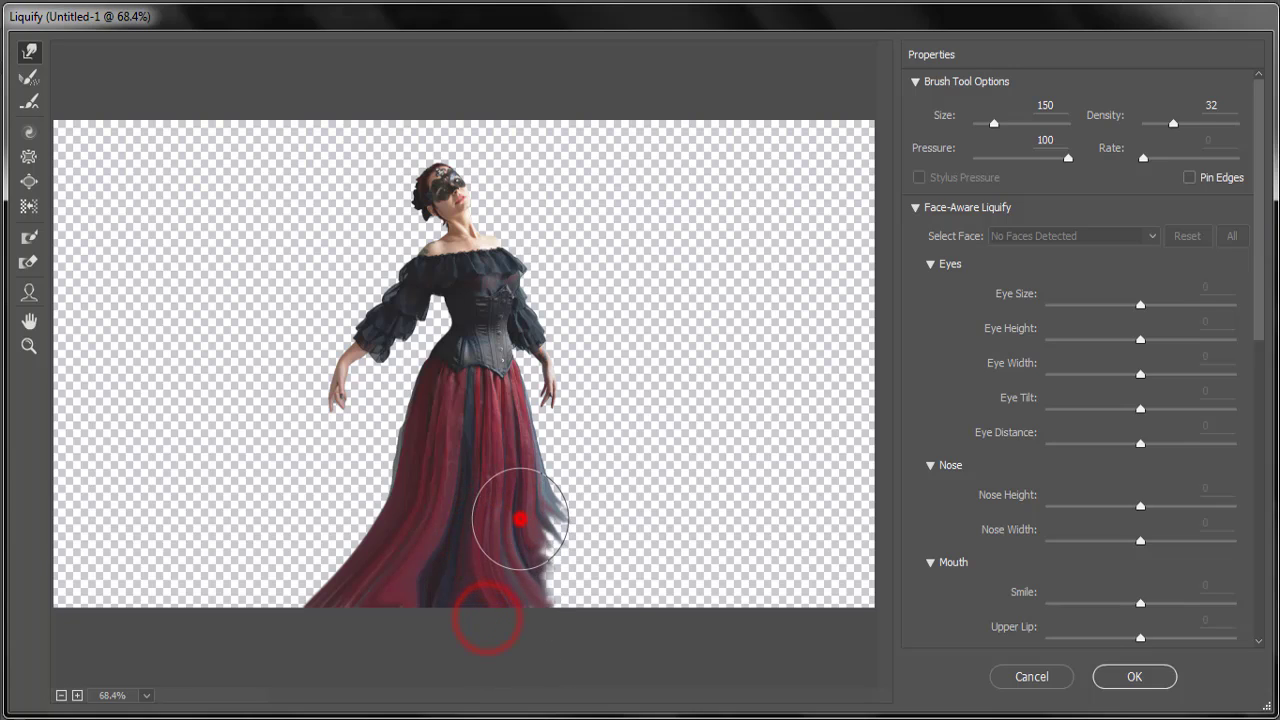
drag(519, 518, 591, 591)
mouse_move(529, 486)
mouse_down()
mouse_move(609, 580)
mouse_move(557, 551)
mouse_move(634, 614)
mouse_up()
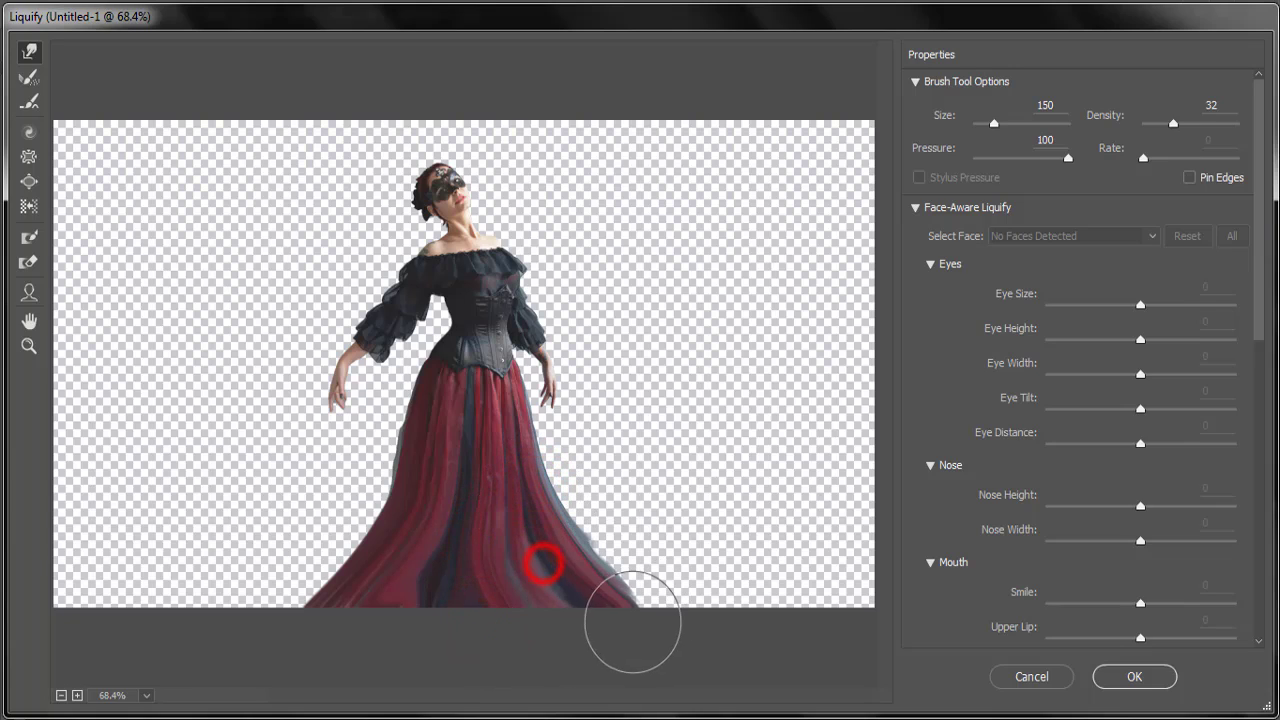
drag(574, 570, 631, 604)
Warp the skirt's left side outward into waves and pointed tails toward the bottom-left.
drag(420, 457, 290, 537)
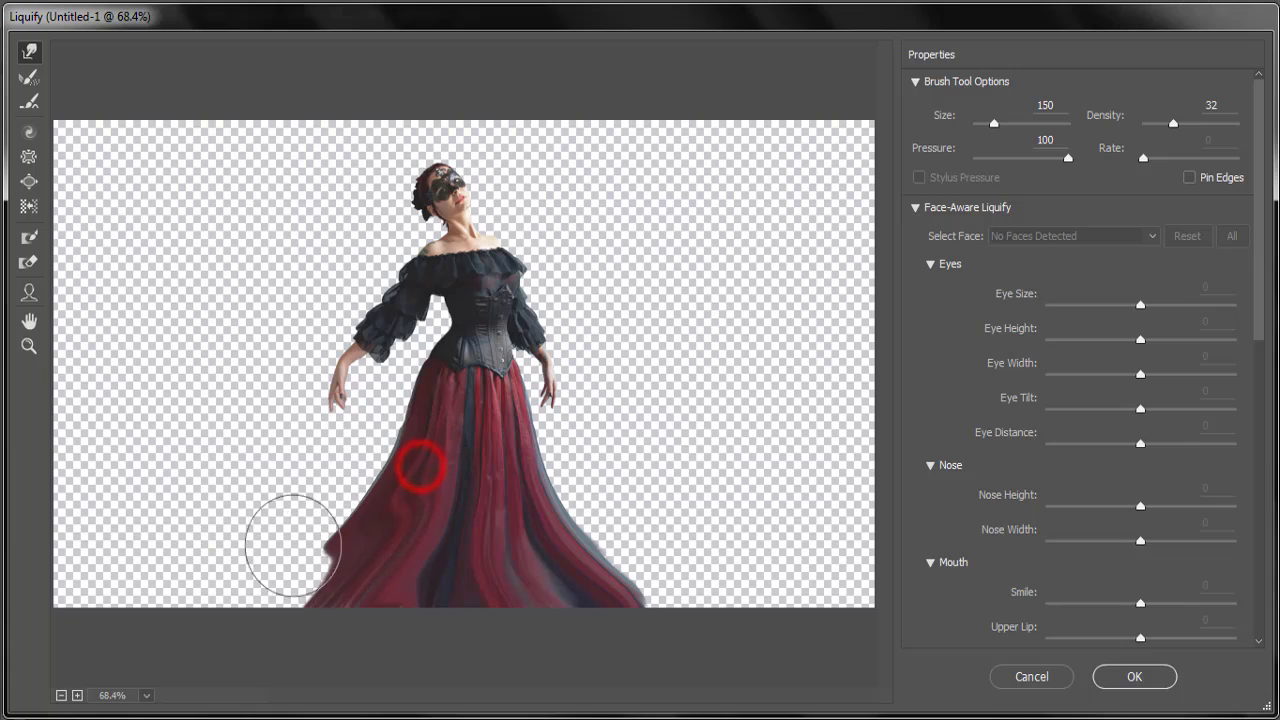
mouse_move(400, 490)
mouse_down()
mouse_move(420, 398)
mouse_move(286, 500)
mouse_up()
drag(423, 409, 329, 451)
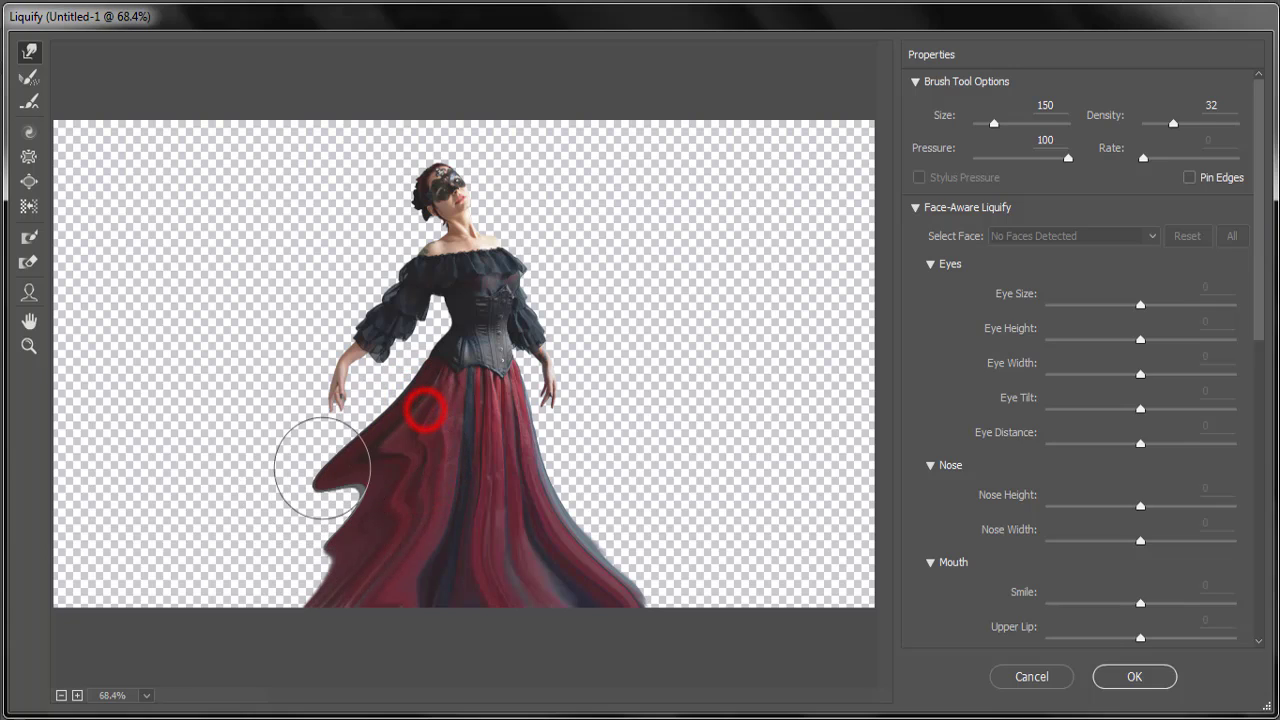
drag(432, 373, 383, 422)
drag(343, 505, 190, 534)
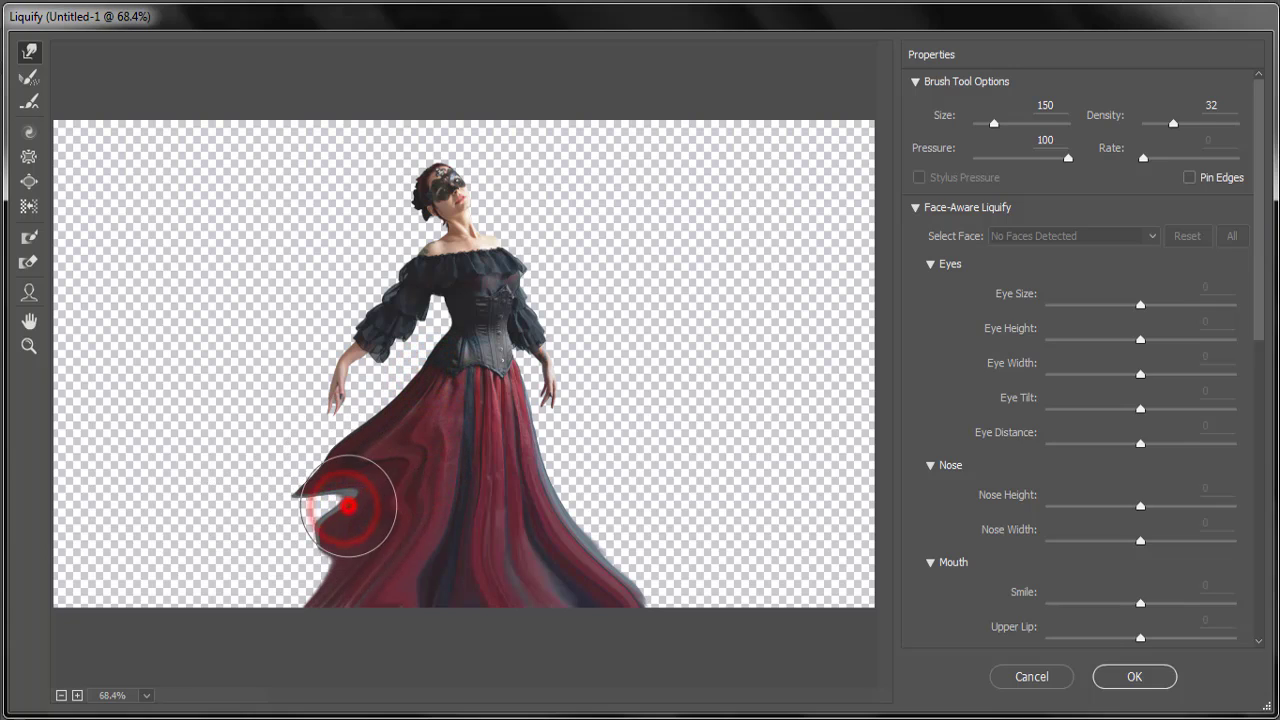
drag(348, 507, 171, 589)
drag(317, 534, 246, 600)
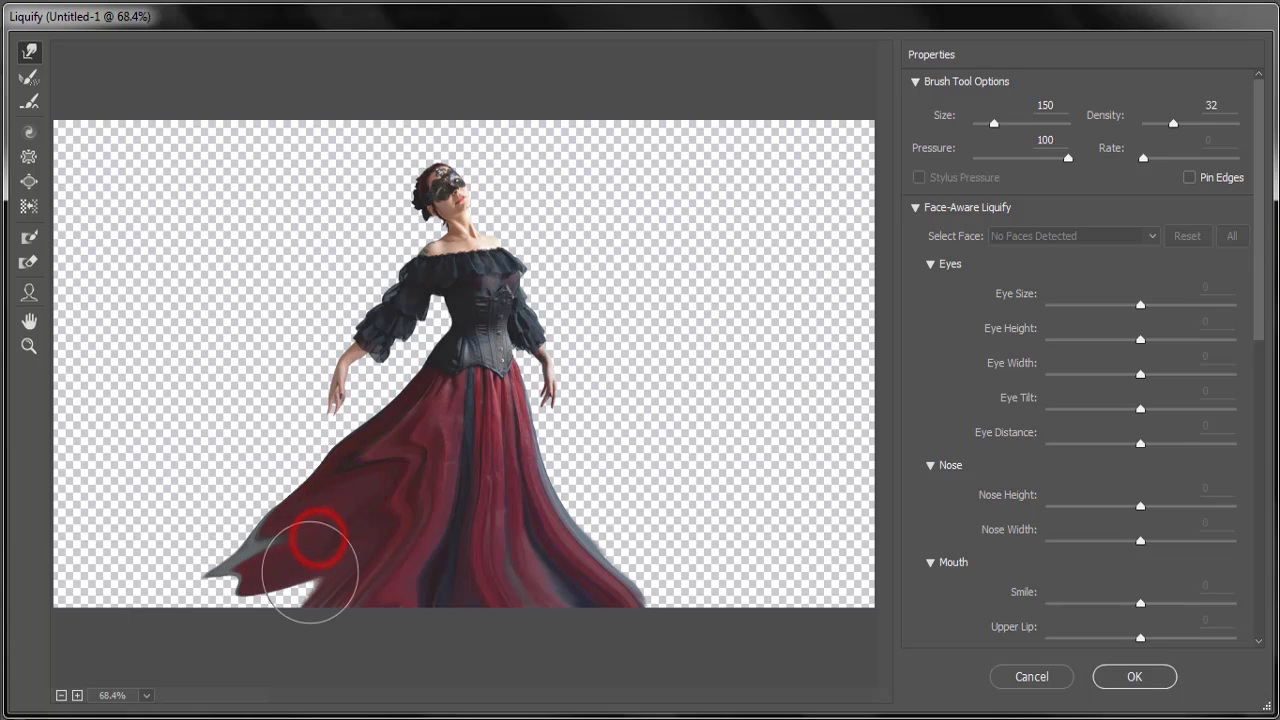
mouse_move(312, 571)
mouse_down()
mouse_move(198, 624)
mouse_move(214, 606)
mouse_up()
drag(382, 431, 243, 460)
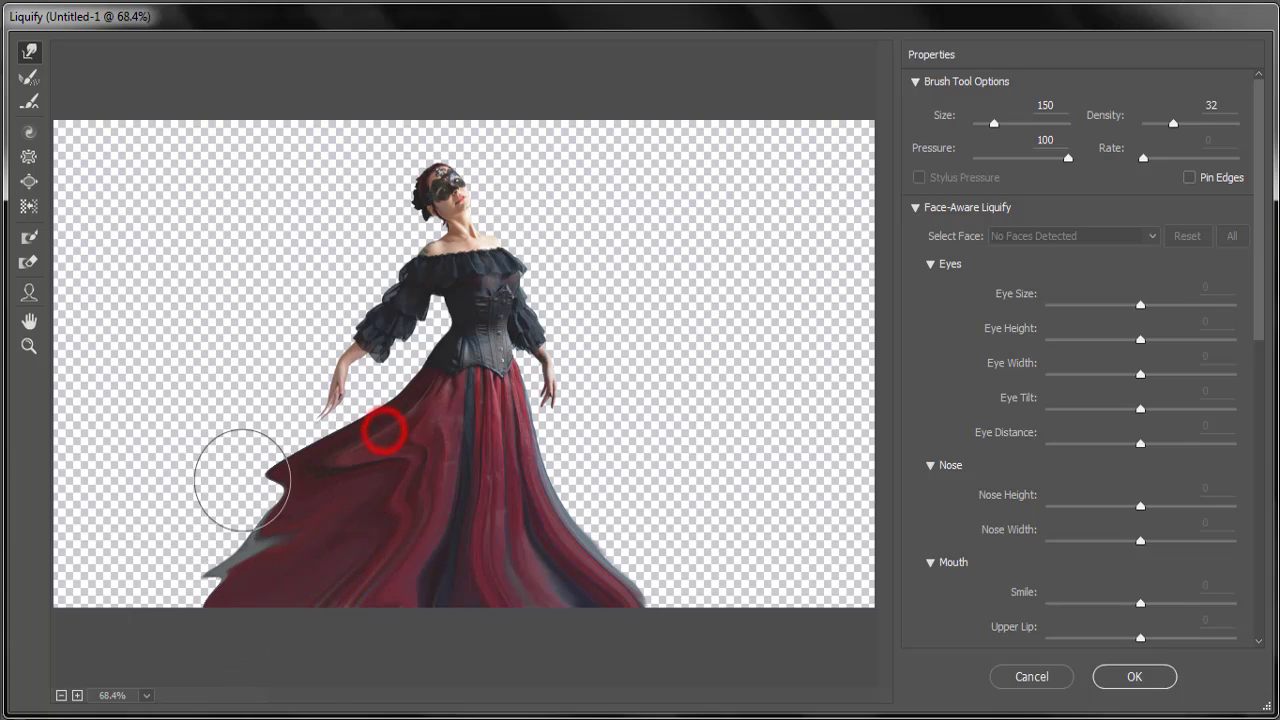
drag(404, 396, 330, 440)
drag(278, 515, 143, 557)
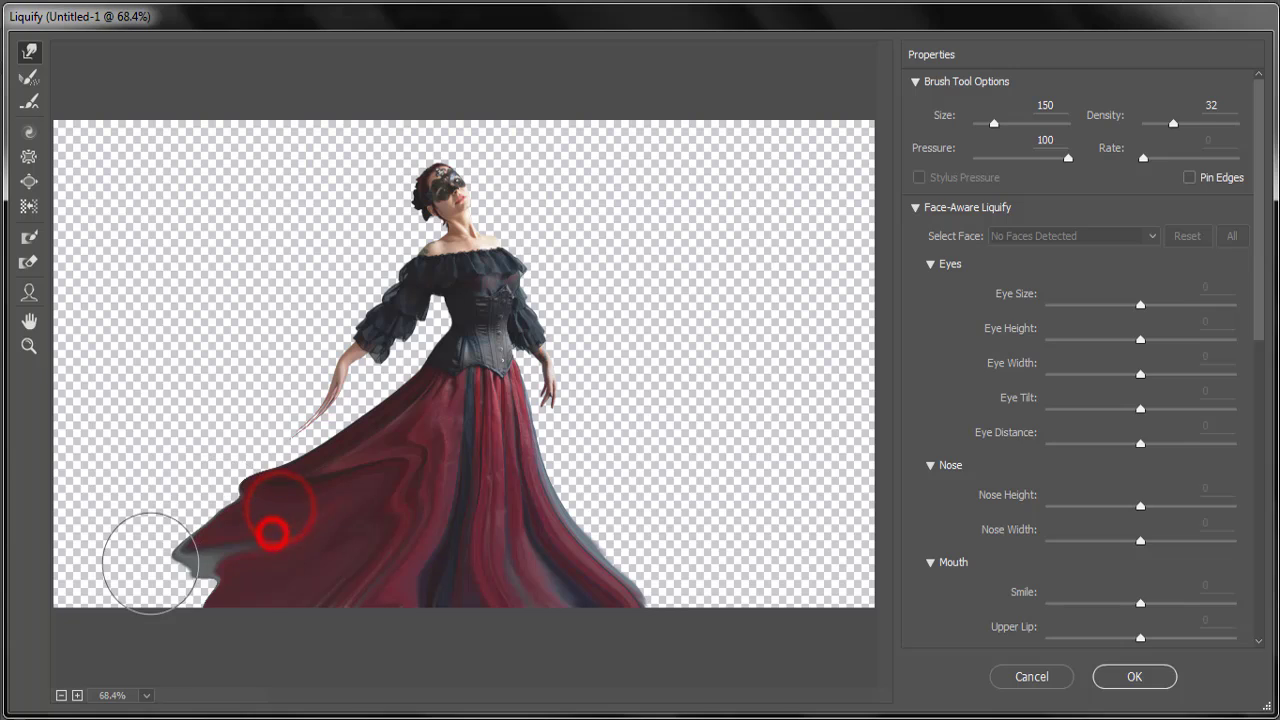
drag(257, 591, 100, 623)
Pull the skirt's right side into wavy pointed folds toward the bottom right and apply.
drag(500, 420, 600, 466)
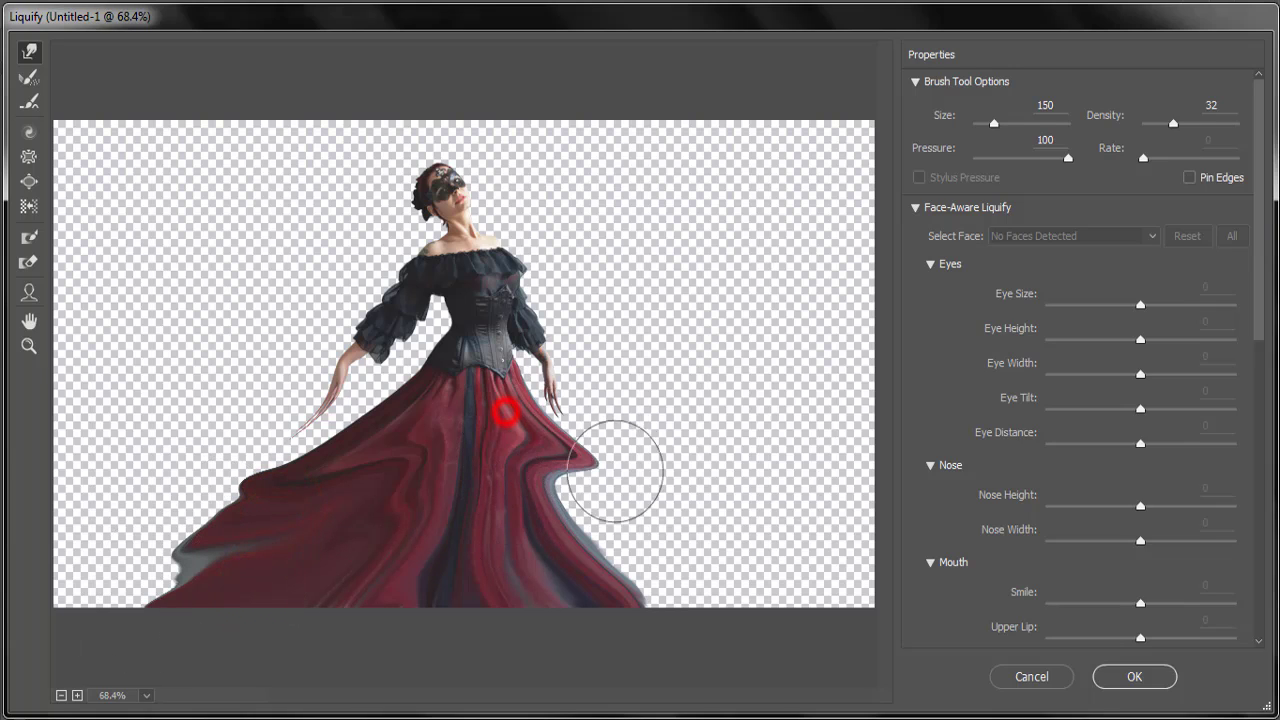
drag(524, 397, 714, 523)
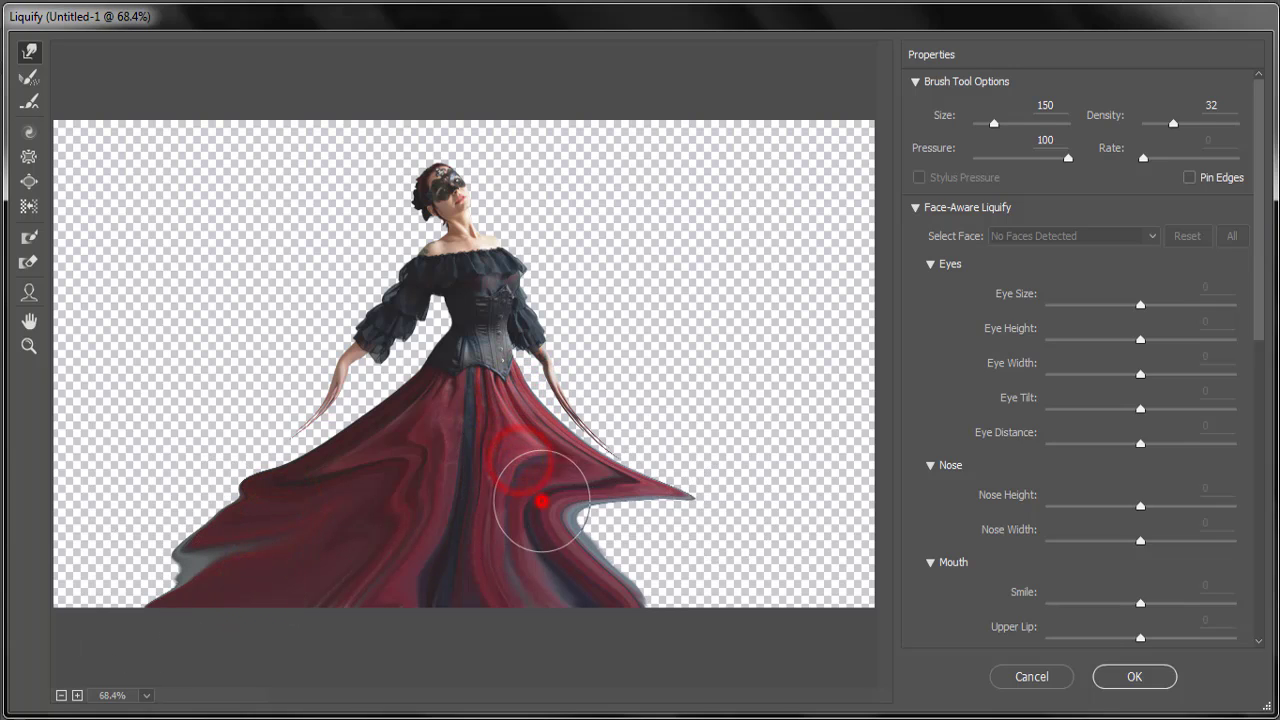
mouse_move(541, 500)
mouse_down()
mouse_move(608, 537)
mouse_move(766, 566)
mouse_up()
drag(614, 543, 714, 571)
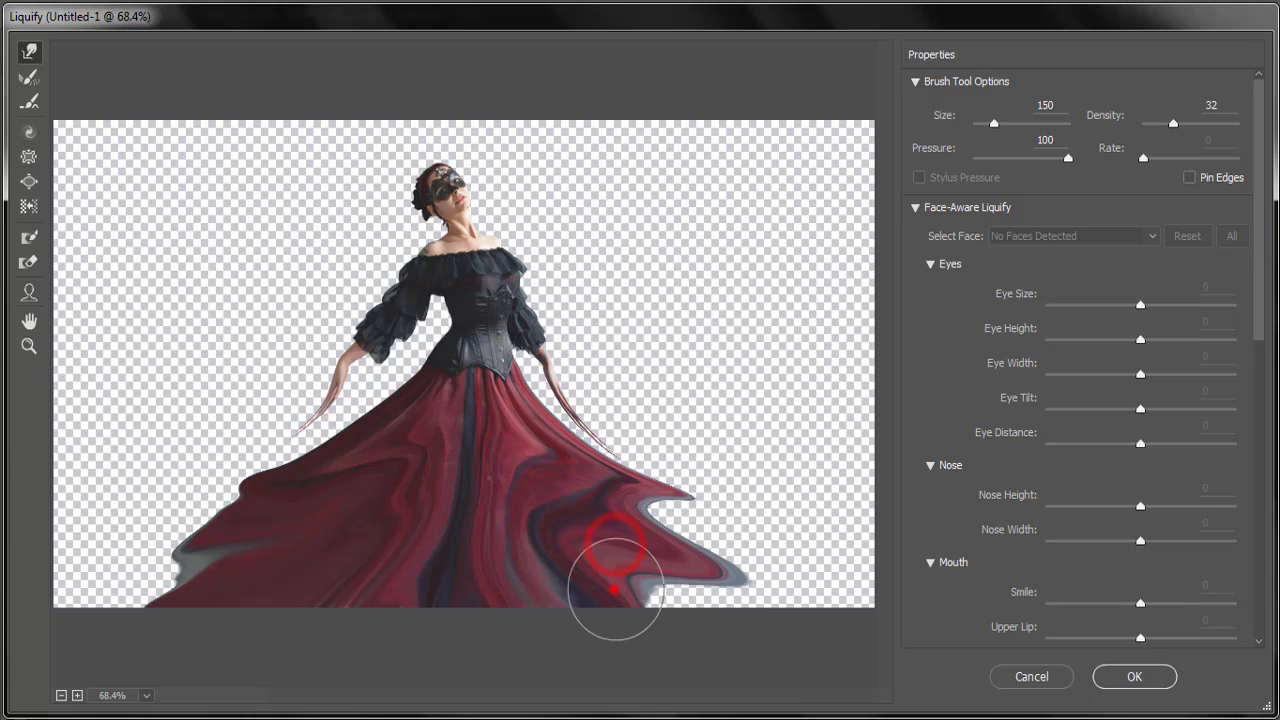
mouse_move(613, 590)
mouse_down()
mouse_move(792, 636)
mouse_move(814, 603)
mouse_up()
drag(622, 516, 771, 534)
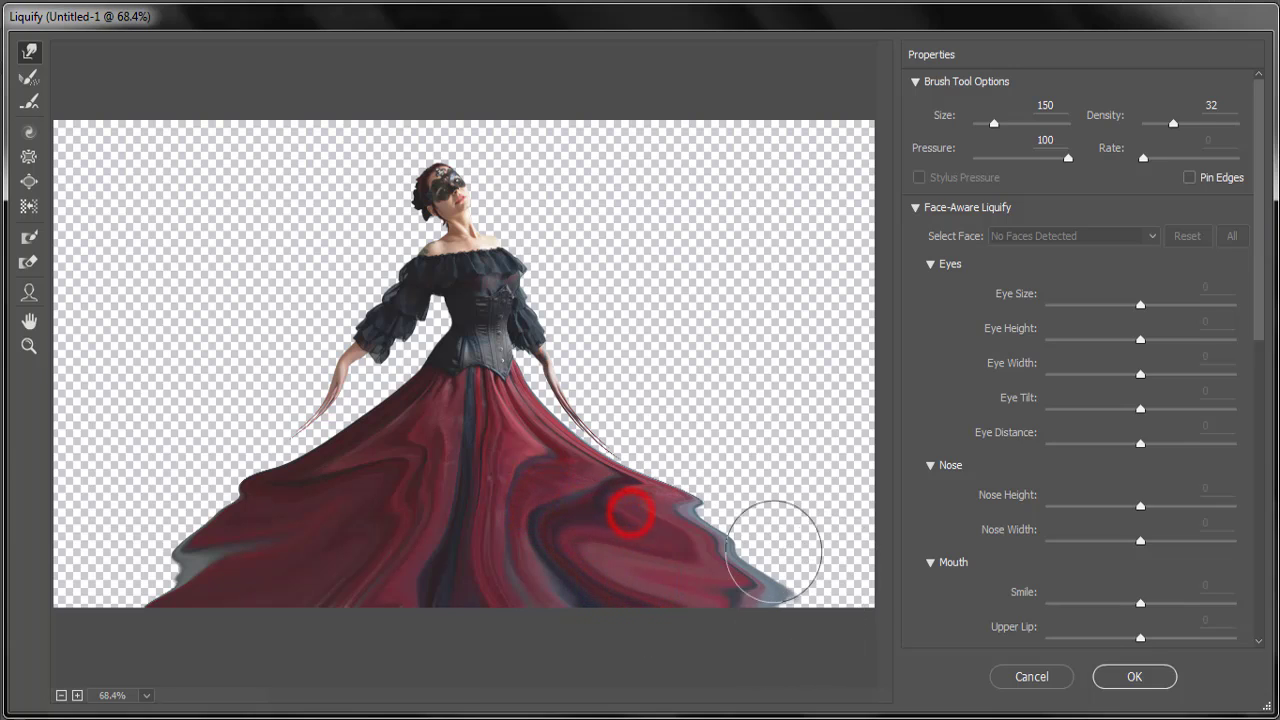
mouse_move(684, 514)
mouse_down()
mouse_move(840, 567)
mouse_move(767, 527)
mouse_up()
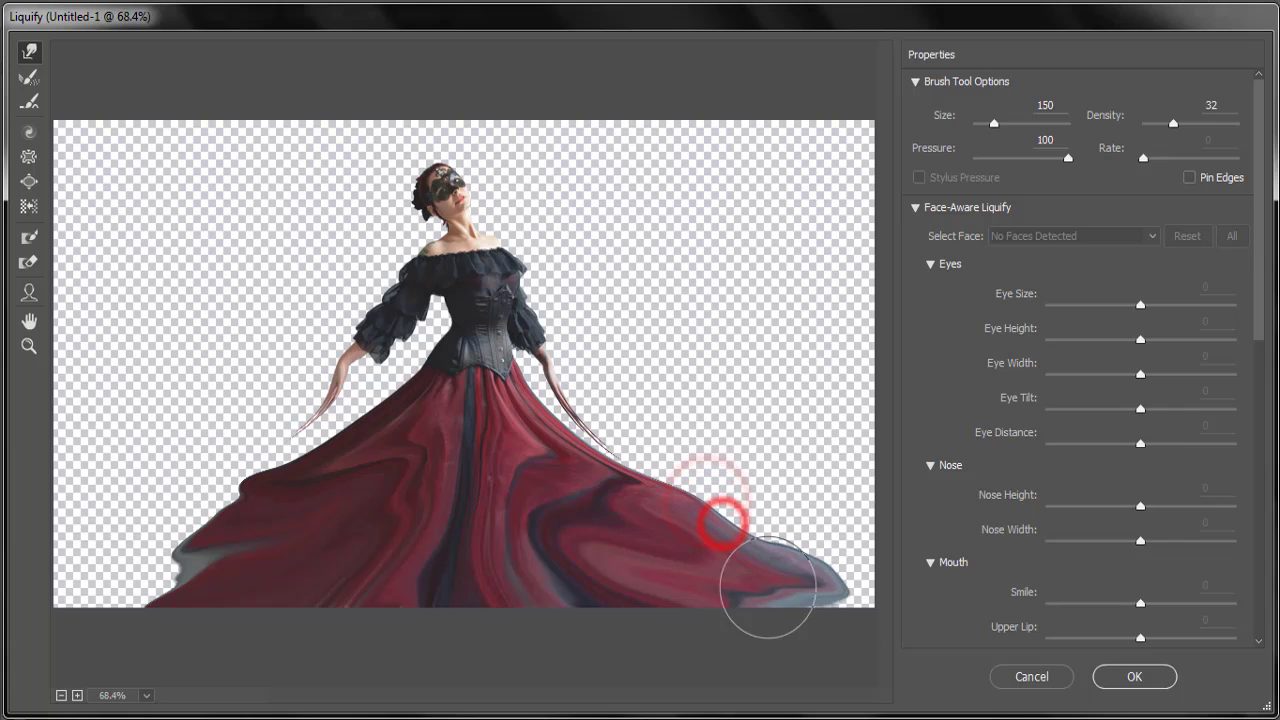
drag(727, 517, 845, 620)
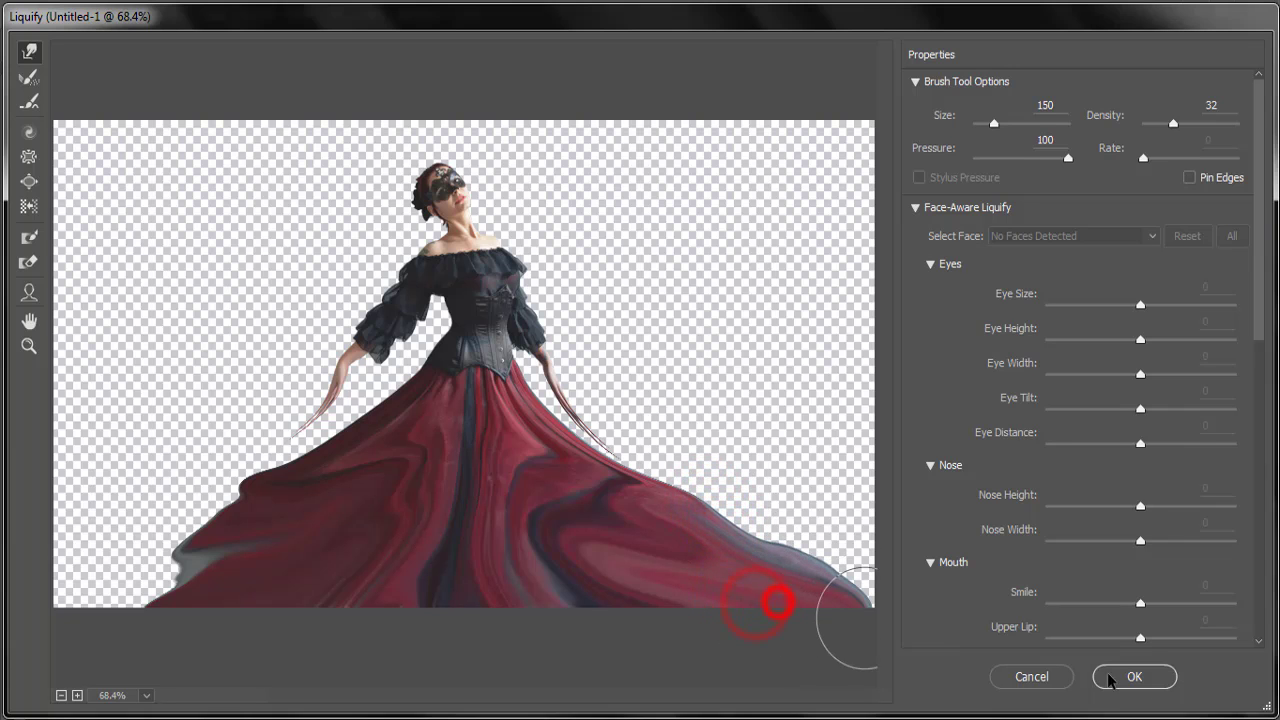
click(1158, 684)
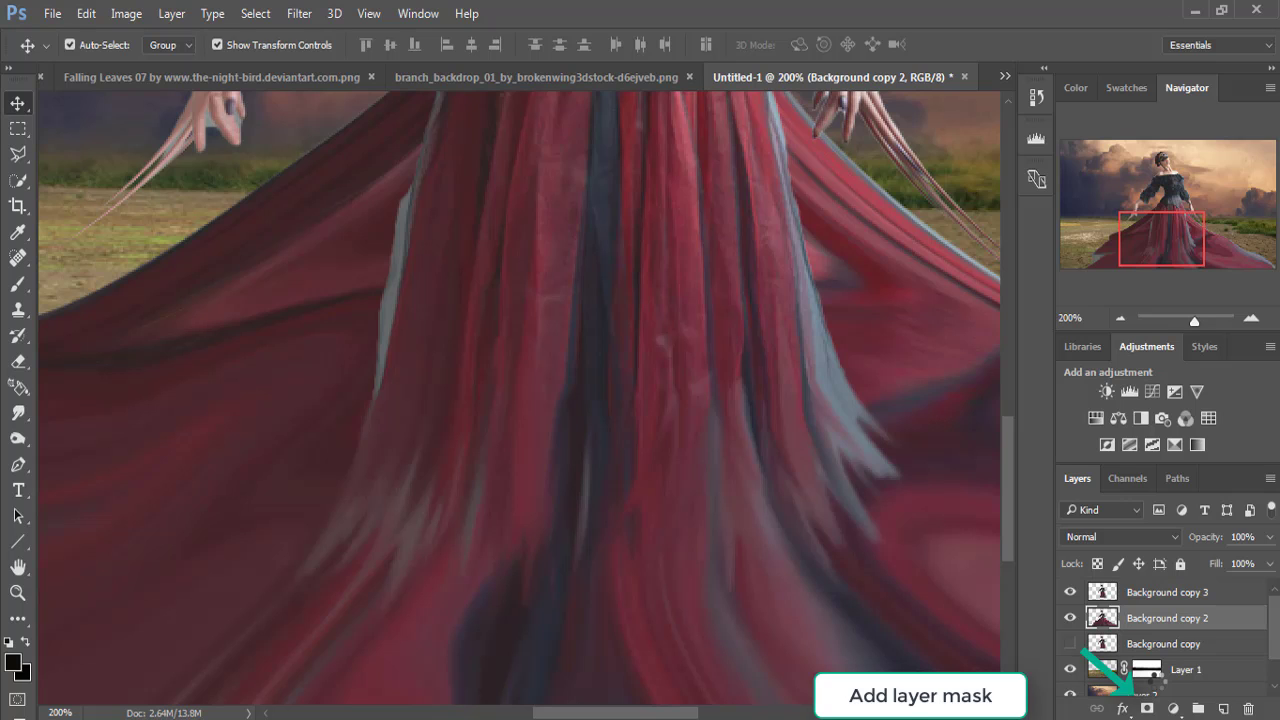
Add a layer mask to Background copy 2 and paint out the warped red drape along the bottom.
key(ctrl+minus)
key(ctrl+minus)
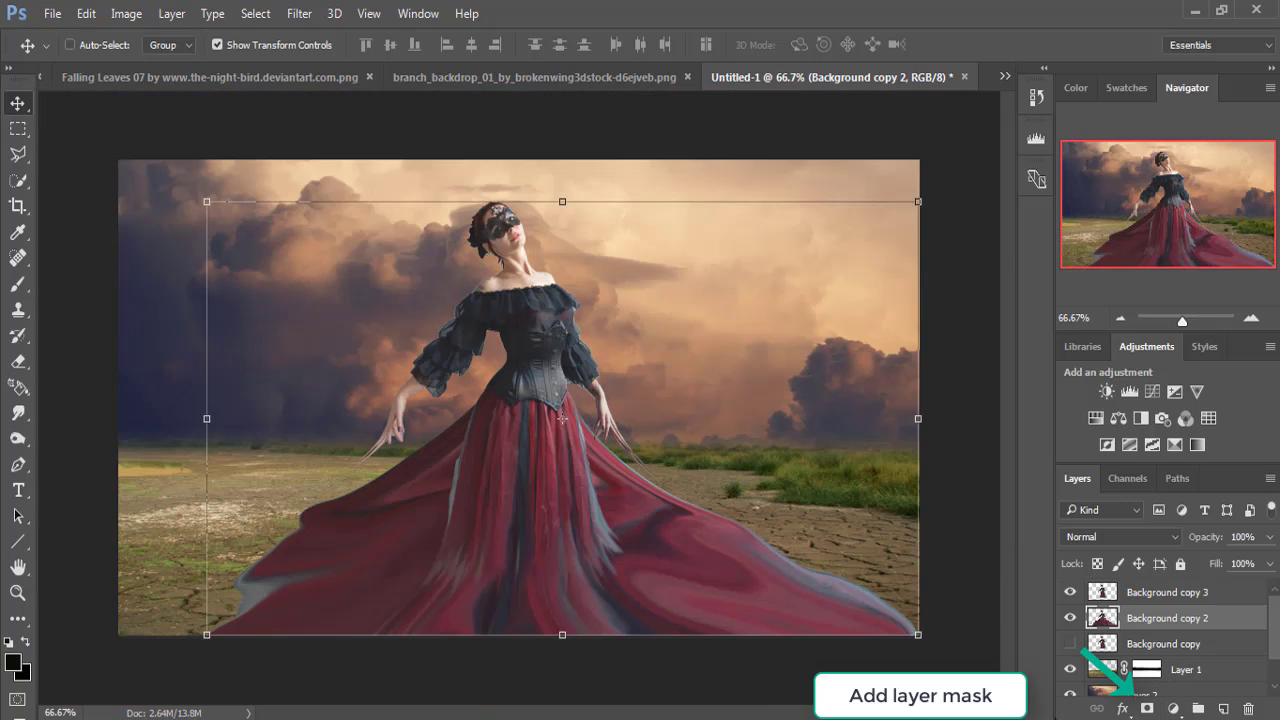
click(1147, 708)
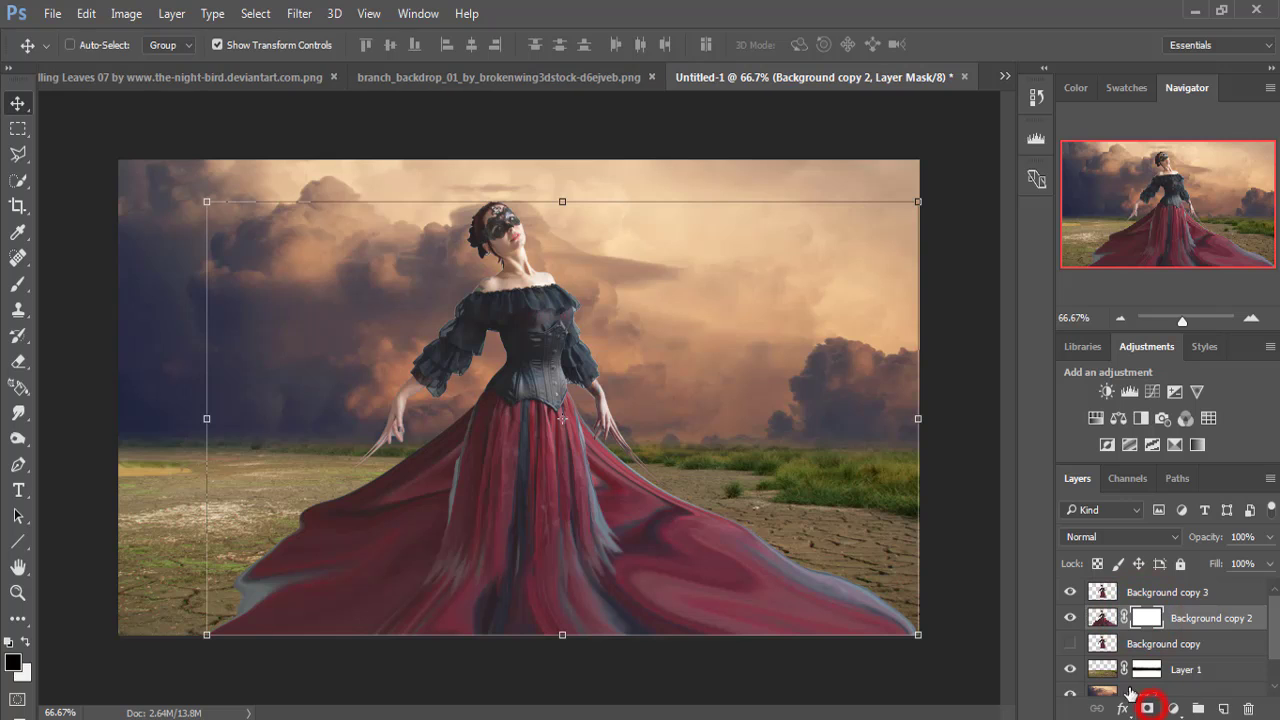
click(18, 284)
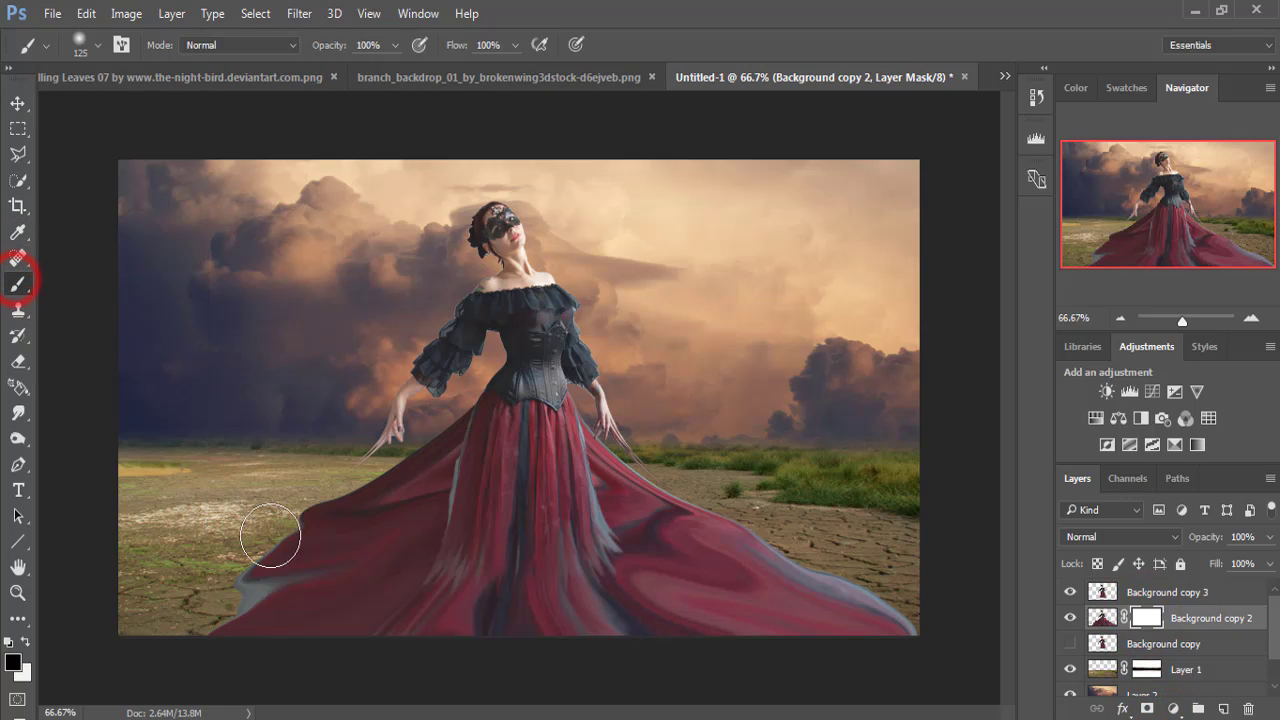
mouse_move(253, 567)
mouse_down()
mouse_move(723, 566)
mouse_move(440, 507)
mouse_move(503, 451)
mouse_move(726, 437)
mouse_move(233, 413)
mouse_up()
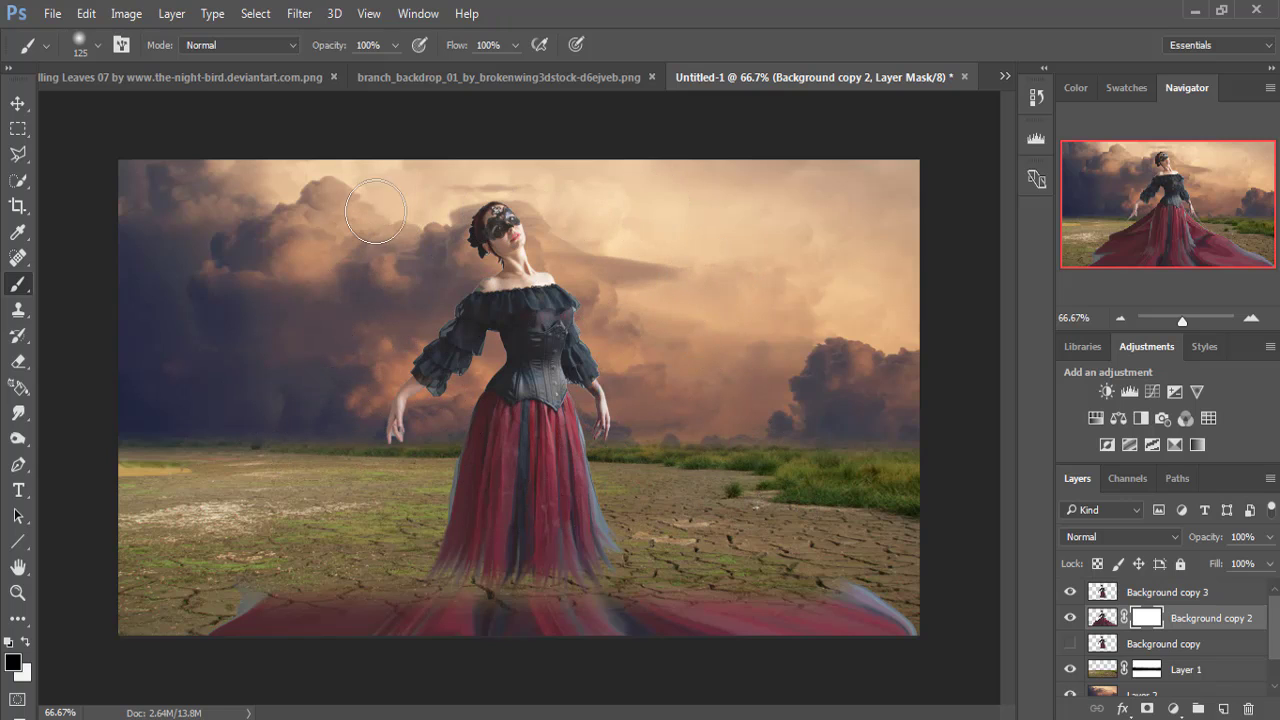
drag(819, 577, 97, 603)
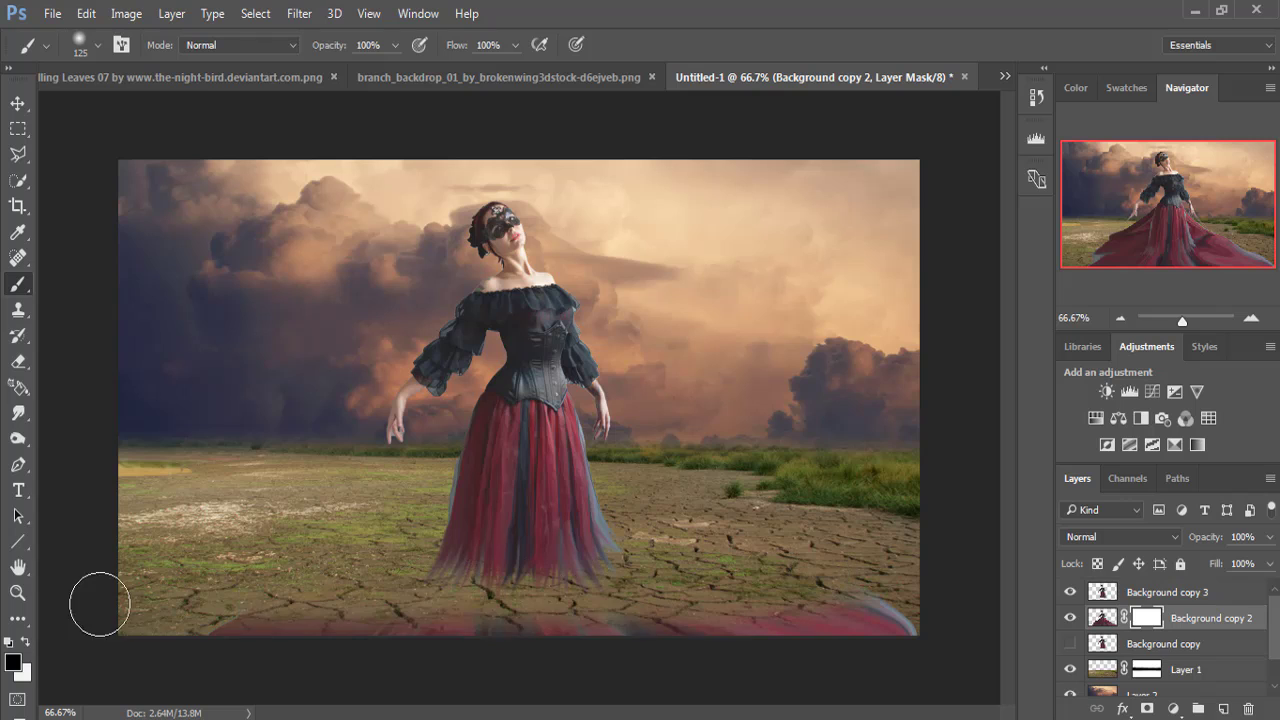
drag(926, 623, 353, 645)
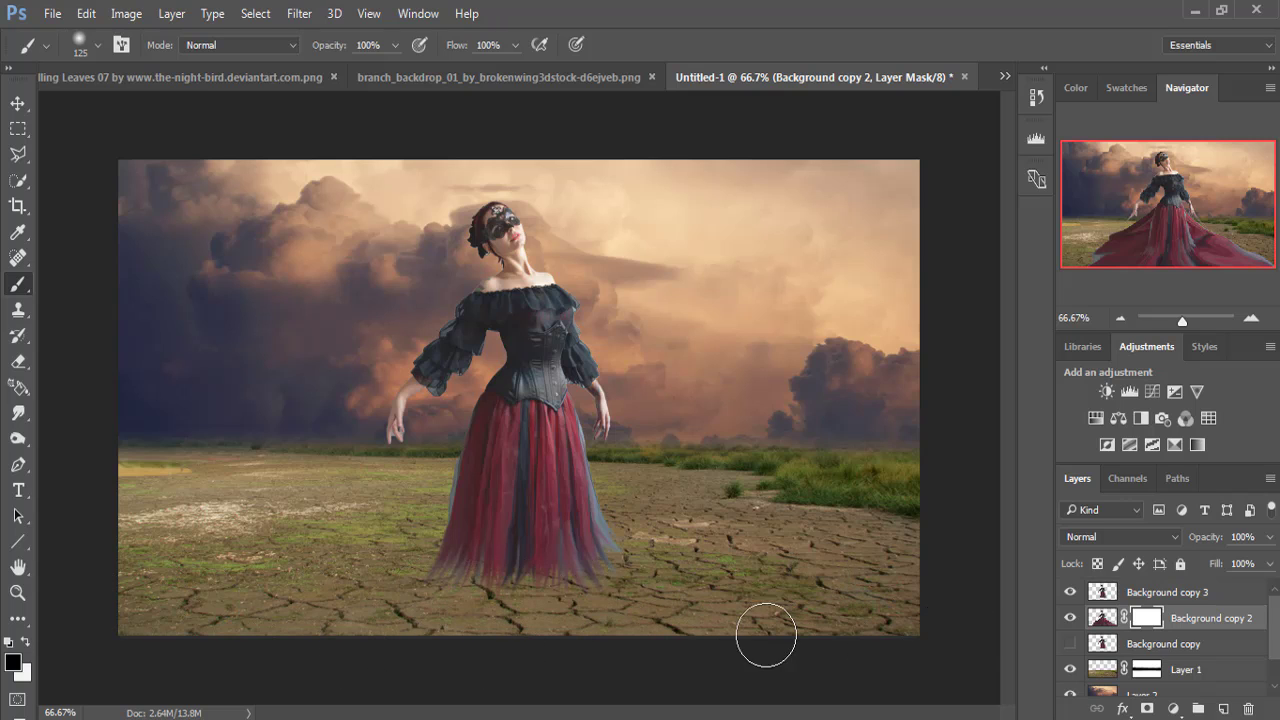
click(14, 103)
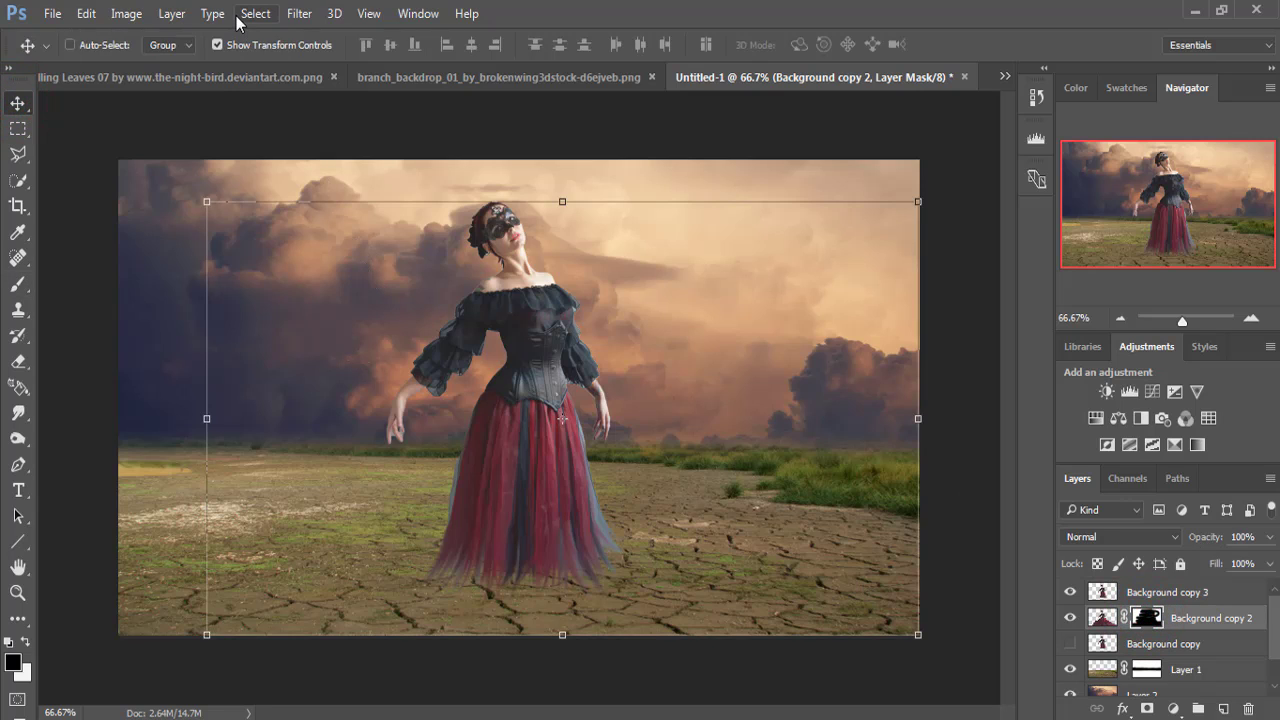
Pick the 4695 textured brush tip and reduce its size.
click(18, 285)
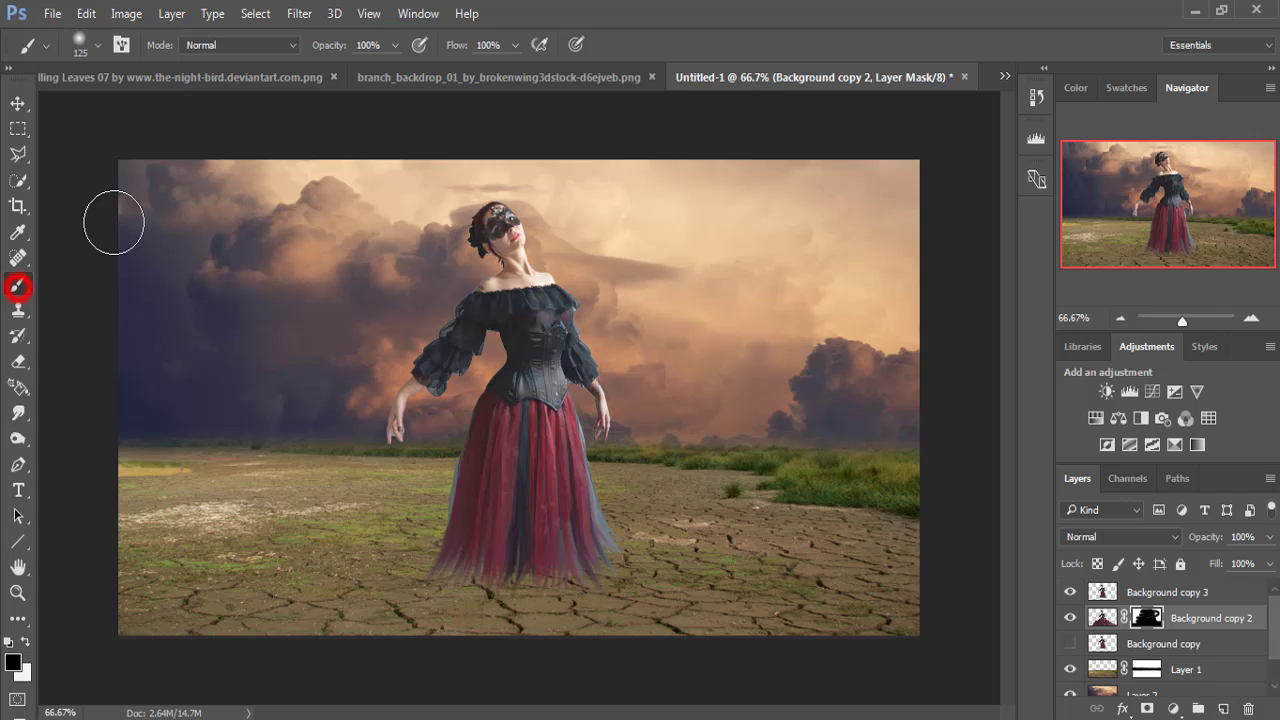
click(97, 44)
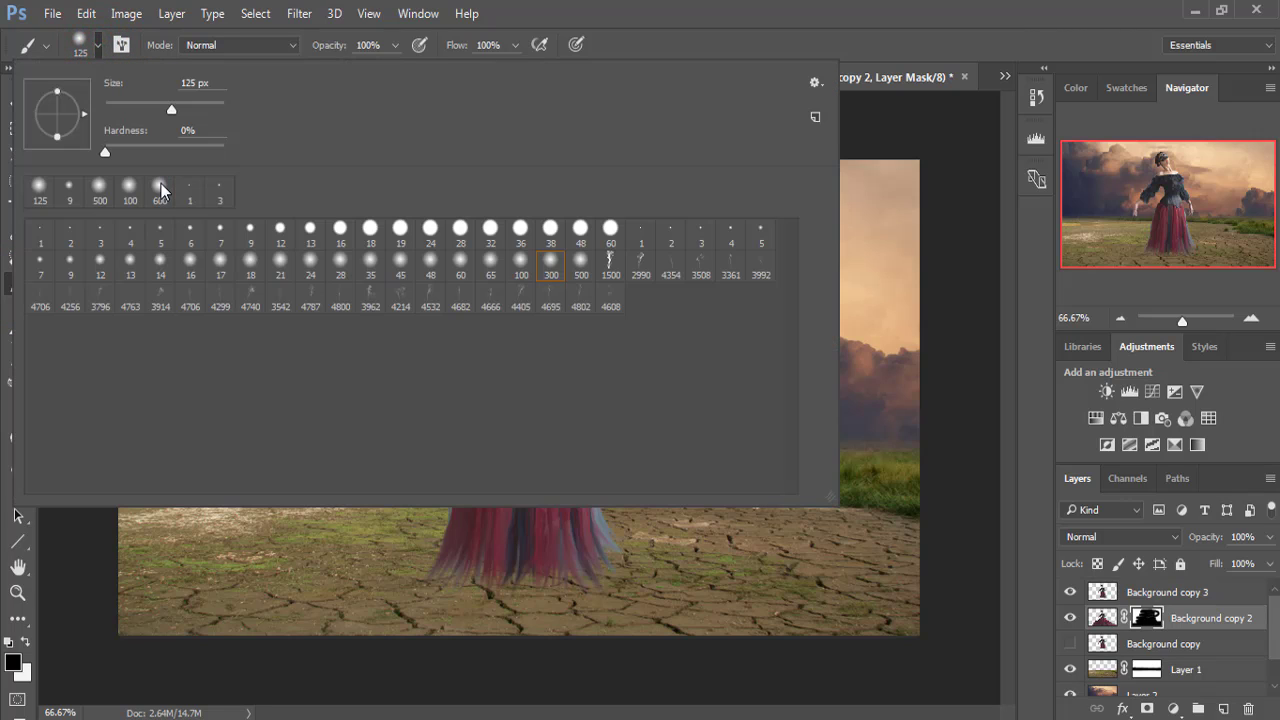
click(548, 296)
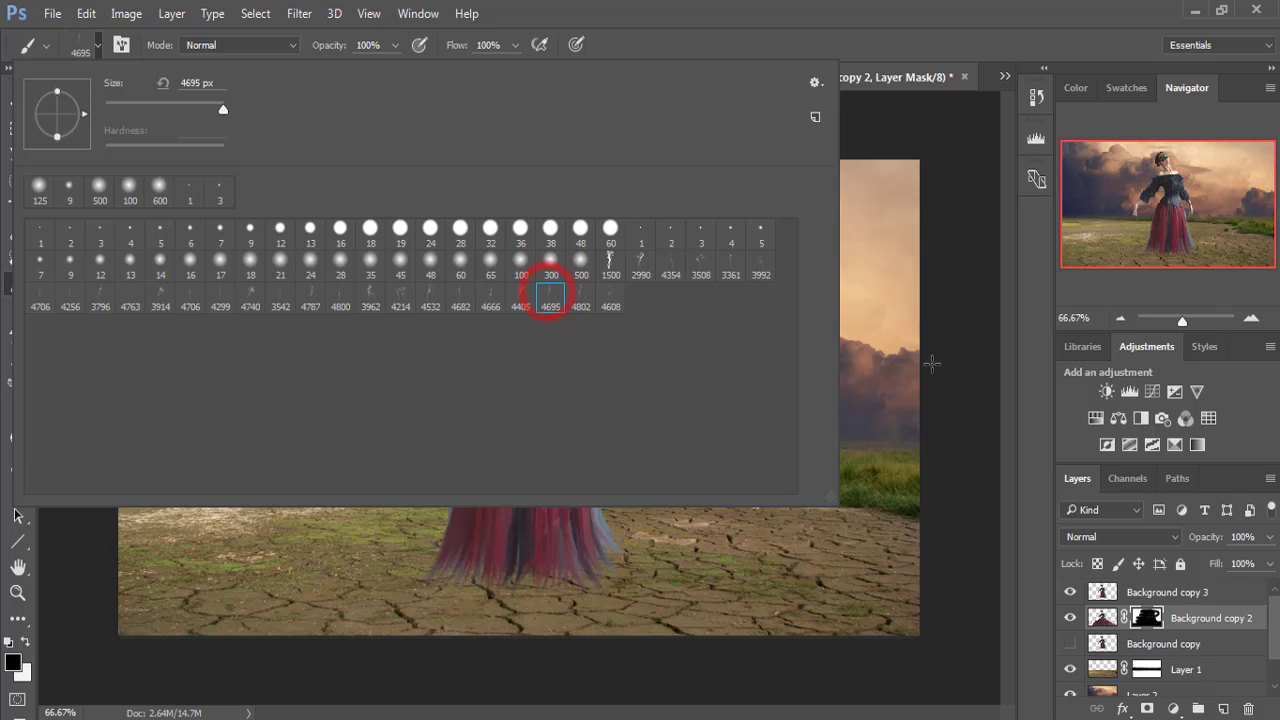
click(1027, 14)
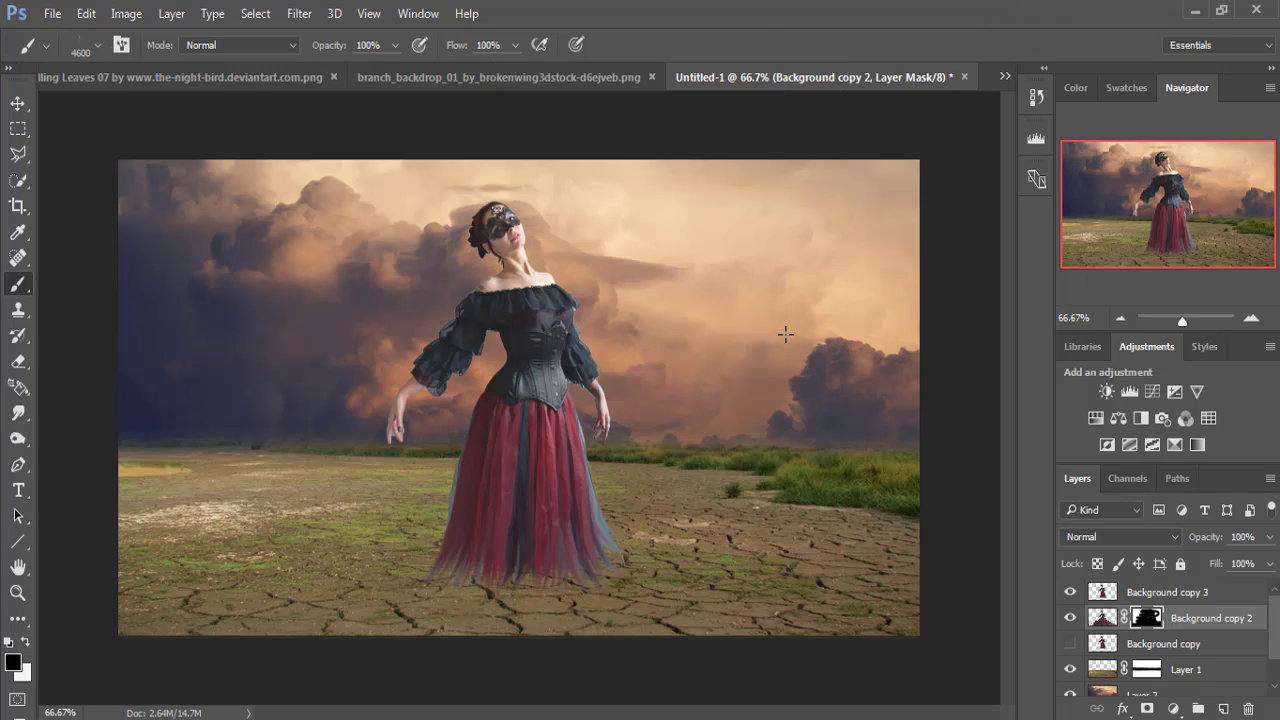
key(bracketleft)
key(bracketleft)
key(bracketleft)
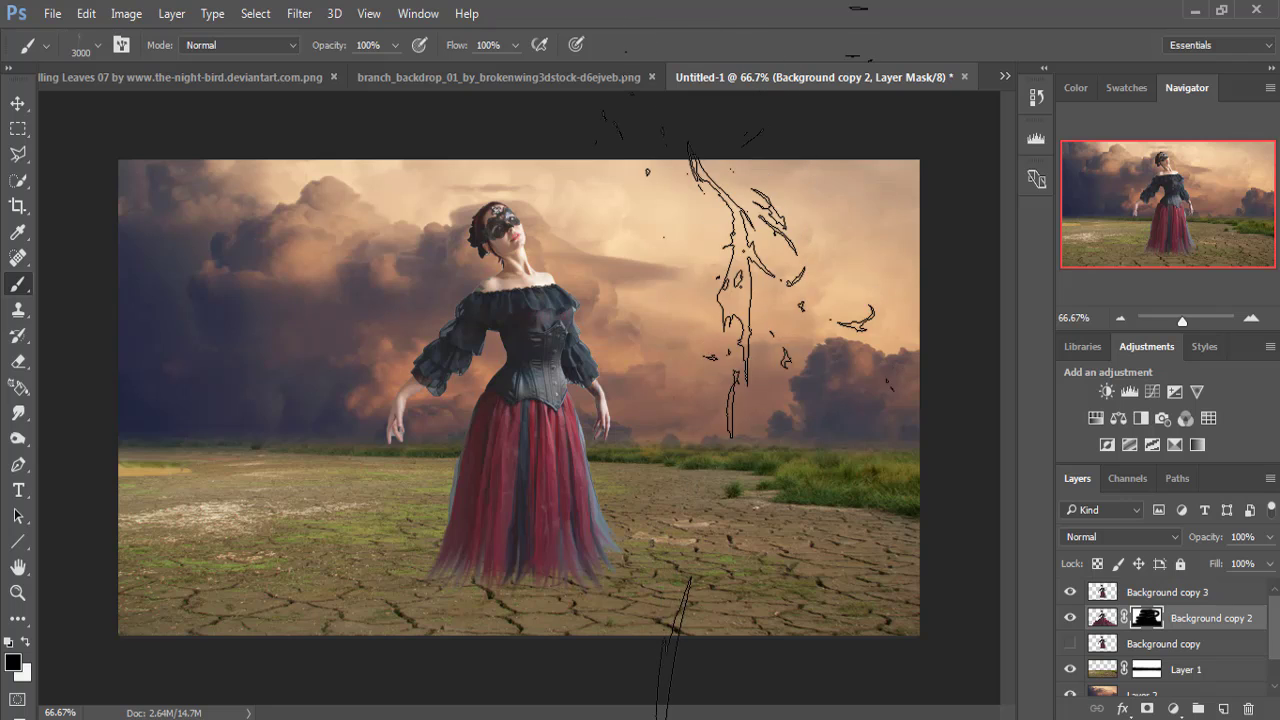
key(bracketleft)
key(bracketleft)
key(bracketleft)
key(bracketleft)
key(bracketleft)
key(bracketleft)
key(bracketleft)
key(bracketleft)
key(bracketleft)
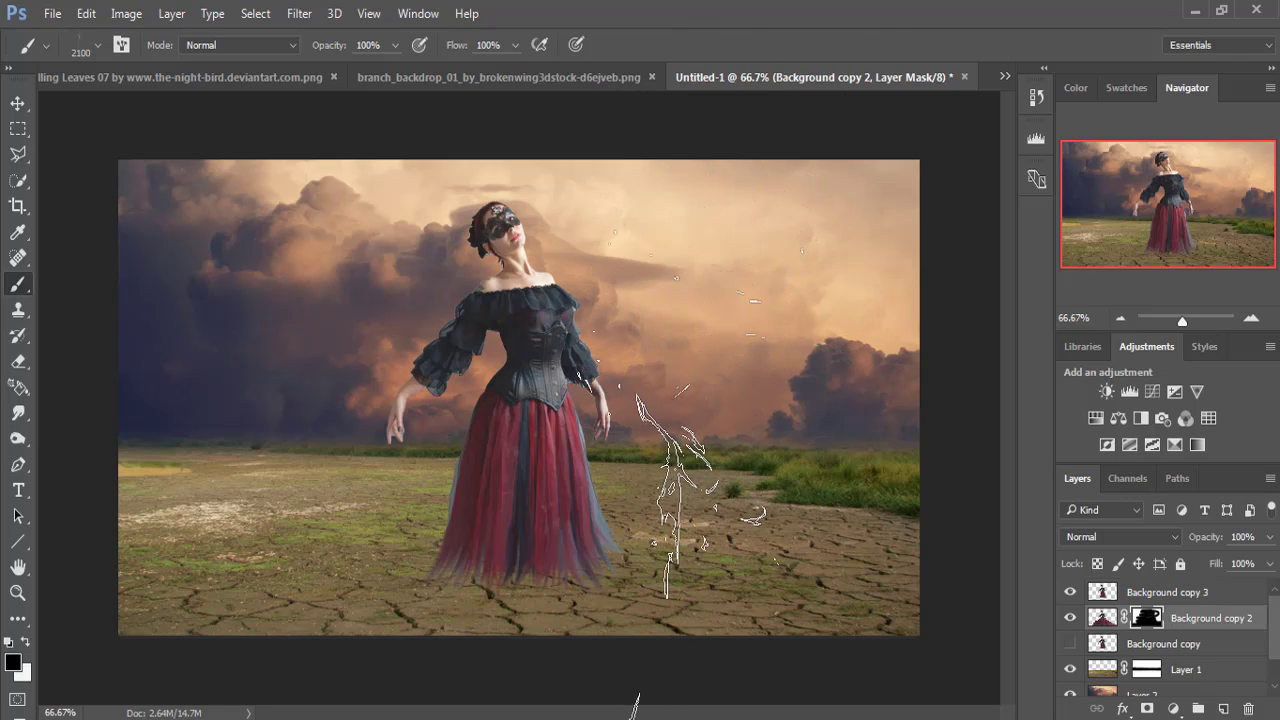
key(bracketleft)
key(bracketleft)
key(bracketleft)
key(bracketleft)
key(bracketleft)
key(bracketleft)
key(bracketleft)
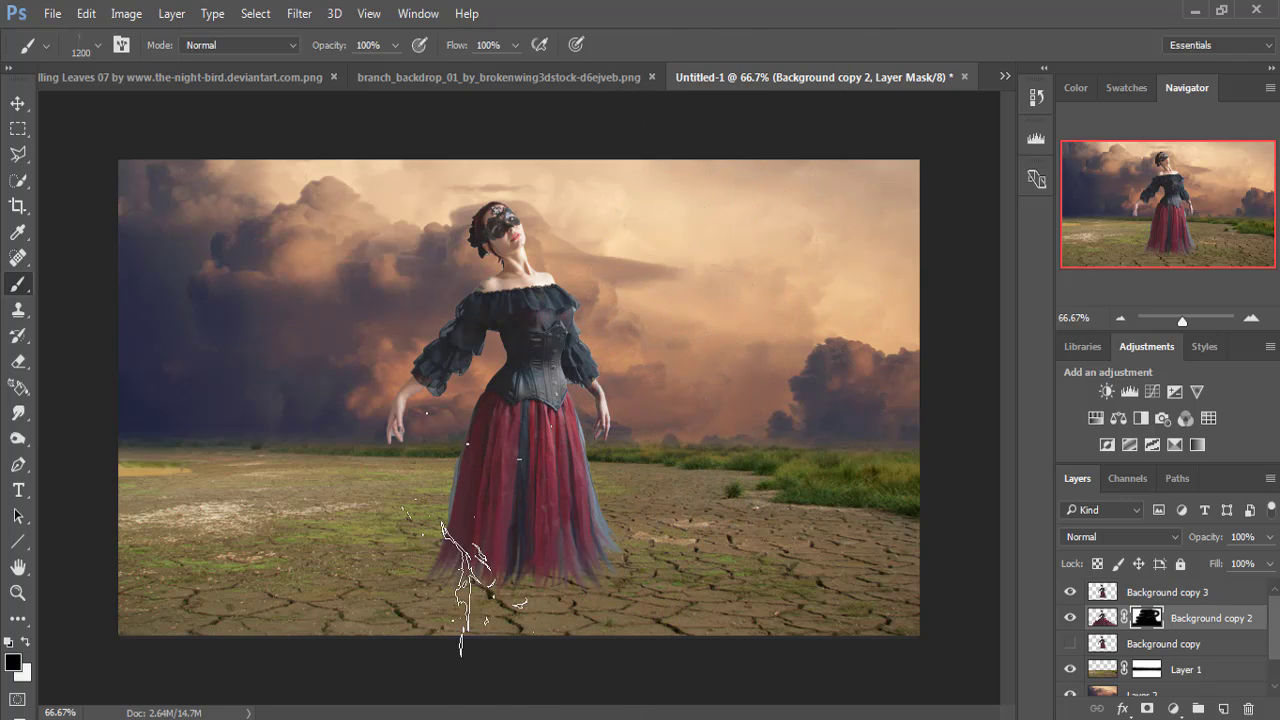
key(bracketleft)
key(bracketleft)
key(bracketleft)
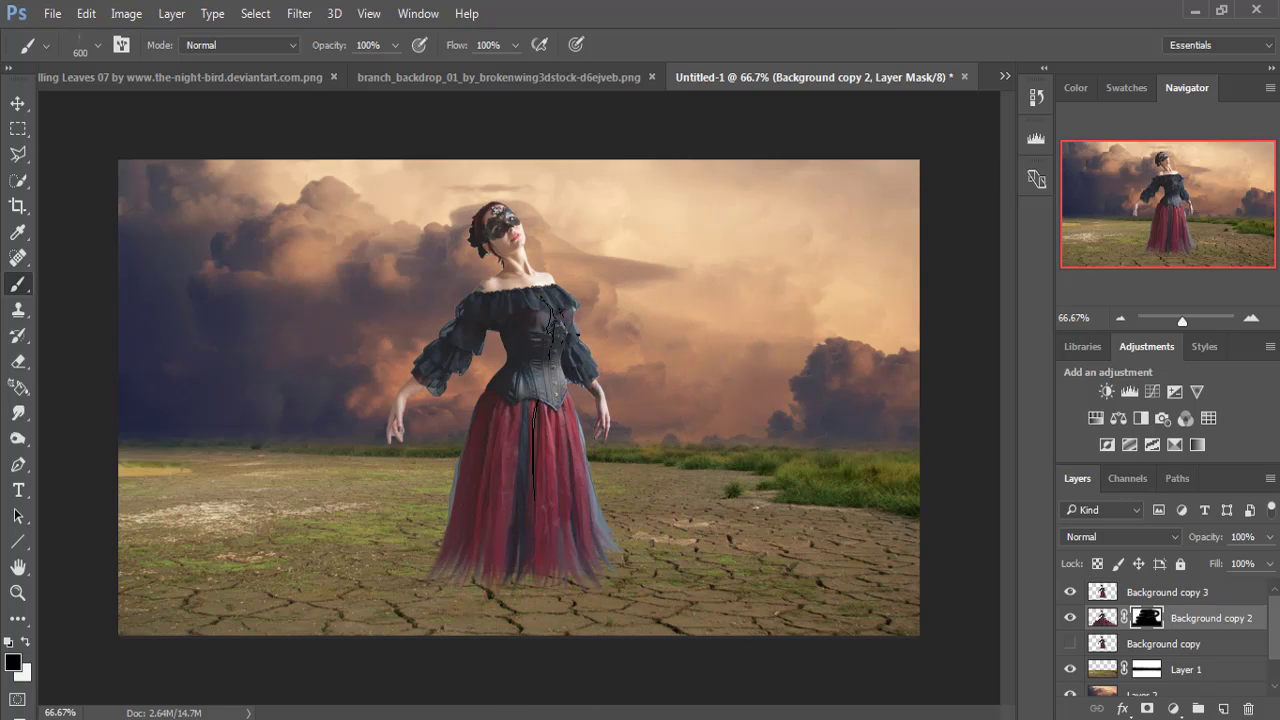
Resize the brush to 900 px, make white the painting colour, and stamp smoke at the skirt.
right_click(557, 363)
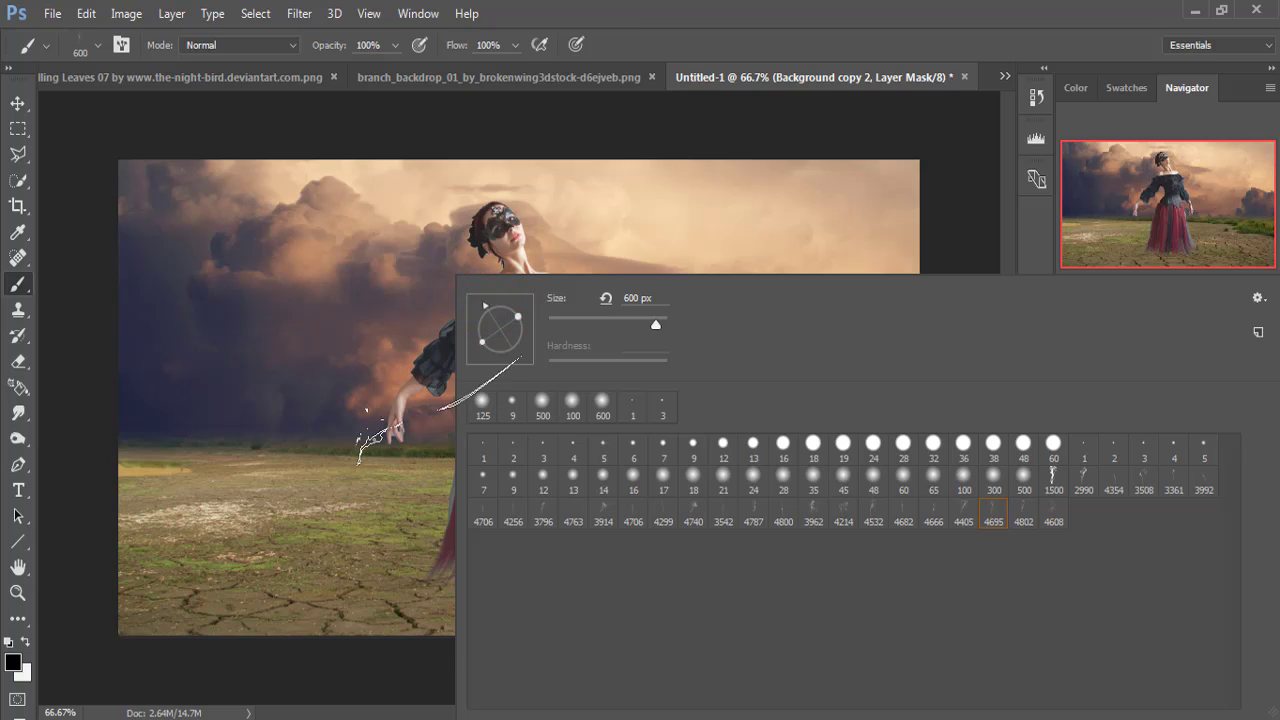
click(668, 12)
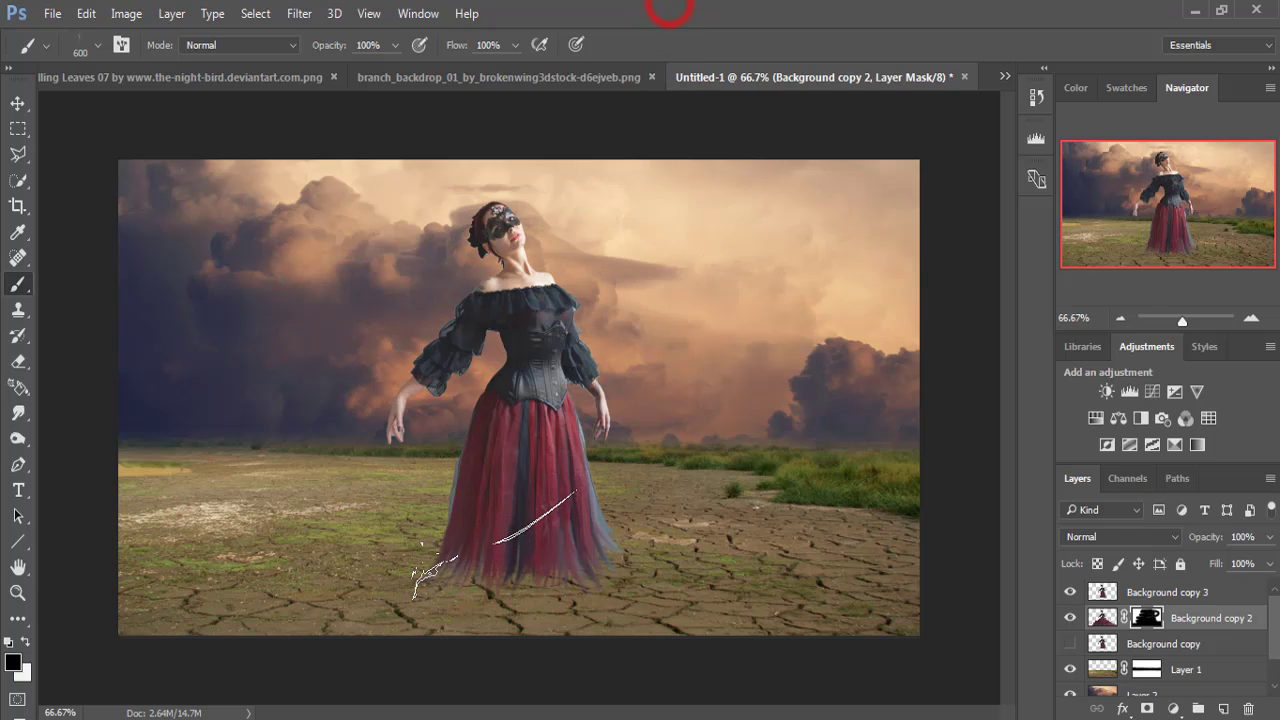
key(bracketright)
key(bracketright)
key(bracketright)
click(25, 640)
click(467, 536)
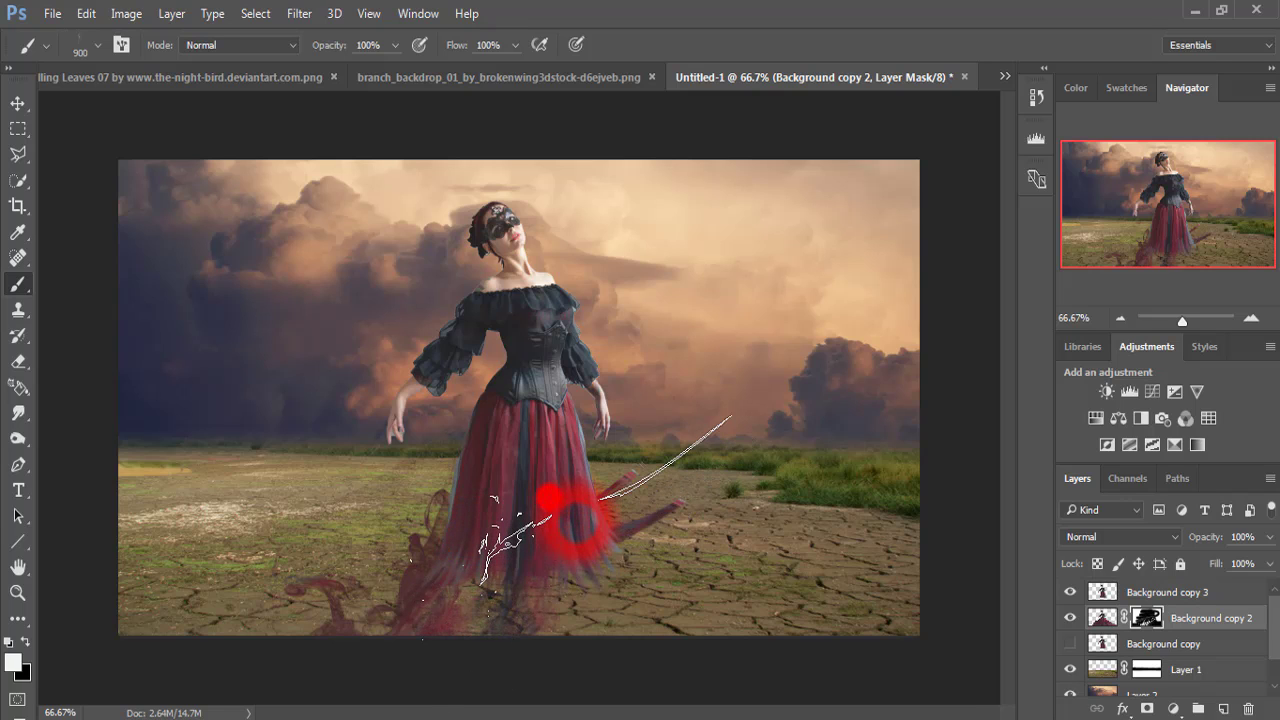
Stamp smoky red wisps on the mask to the right of and below the skirt.
click(558, 490)
click(543, 510)
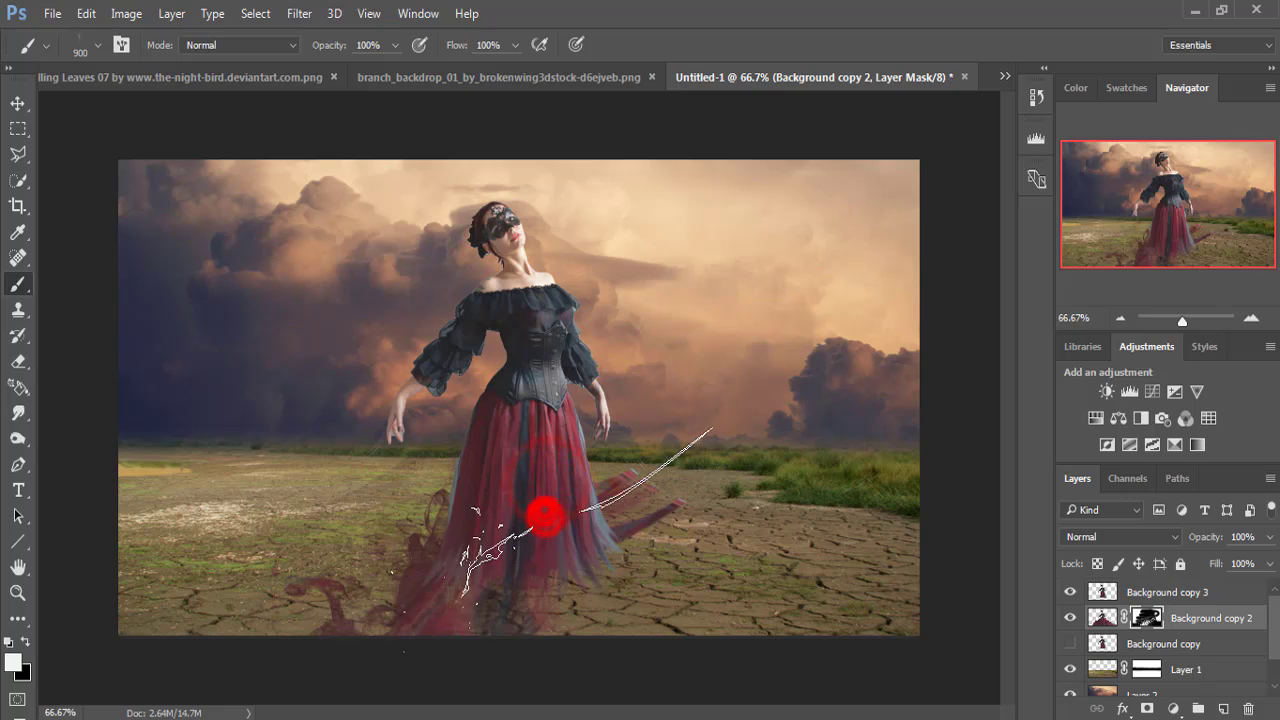
click(586, 514)
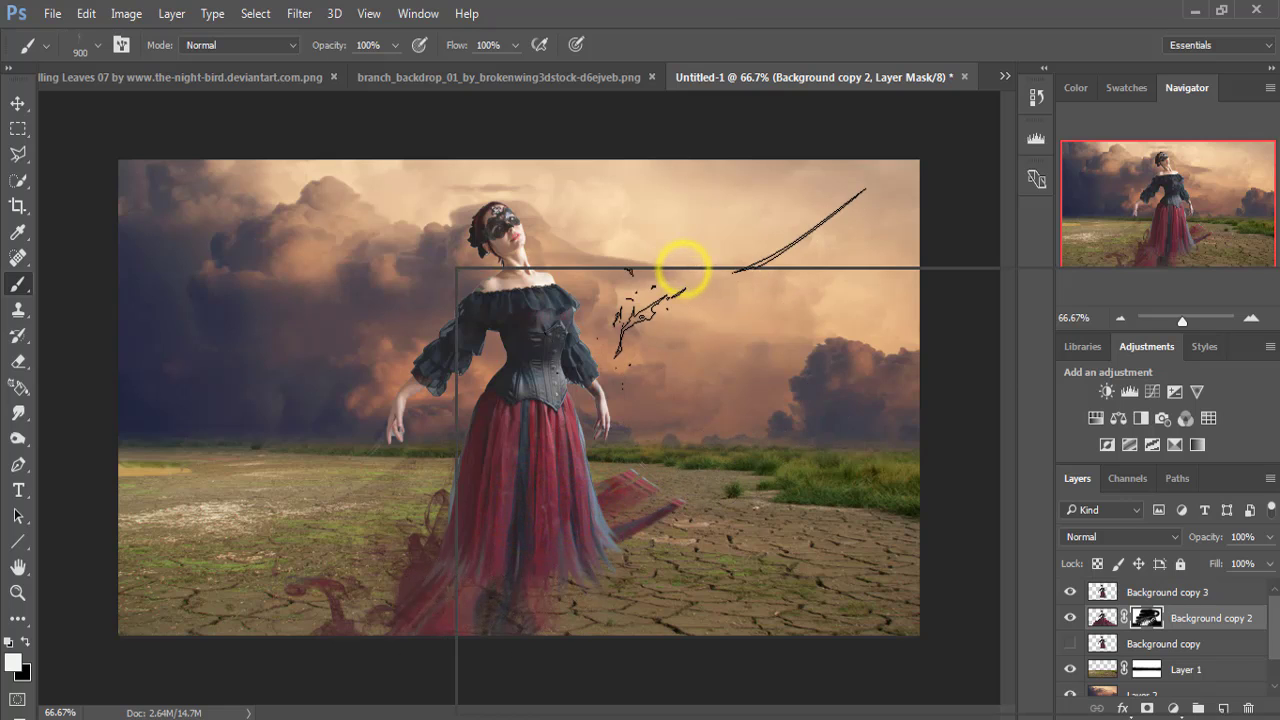
right_click(683, 270)
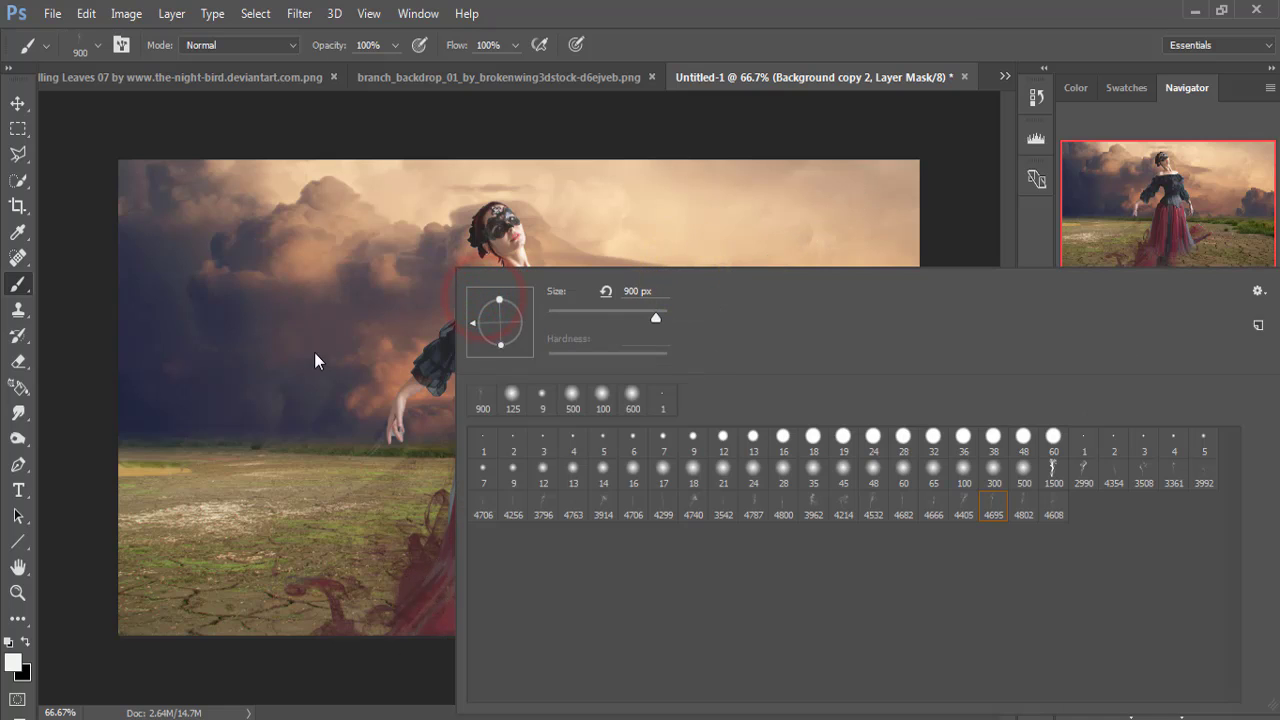
click(708, 5)
click(548, 556)
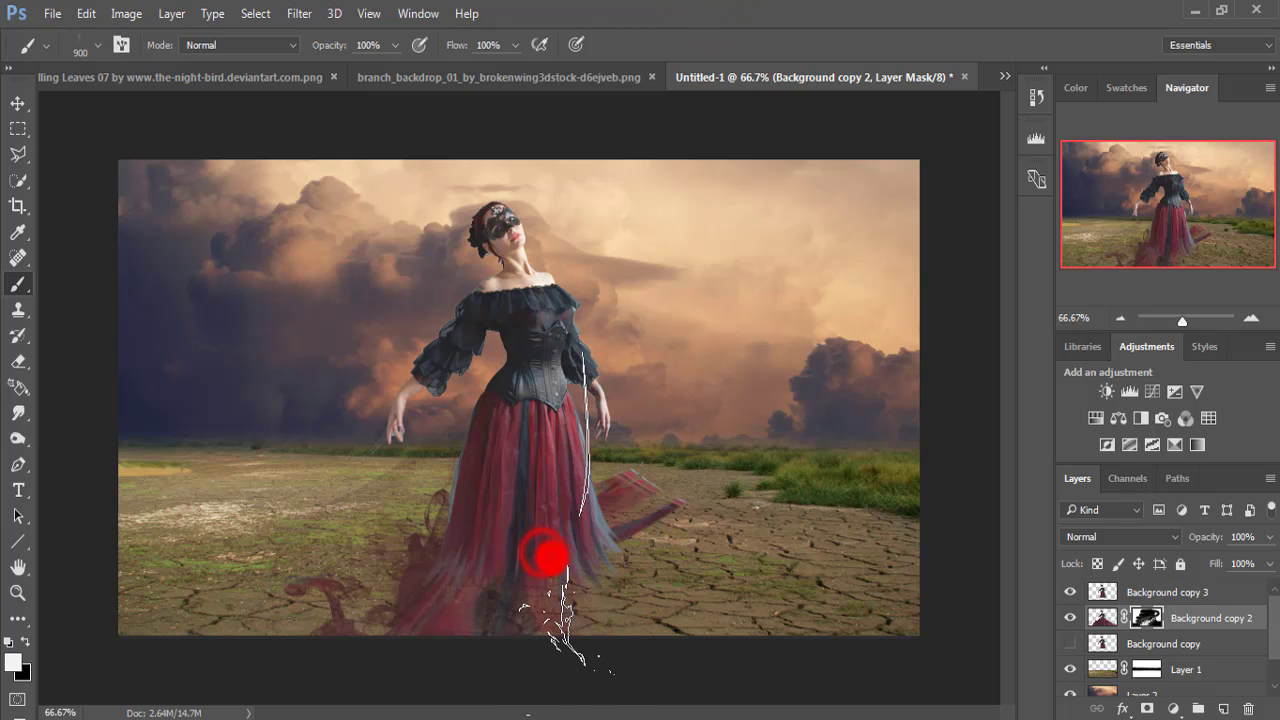
Rotate the brush tip to a new angle and stamp more wisps near the hem.
right_click(649, 320)
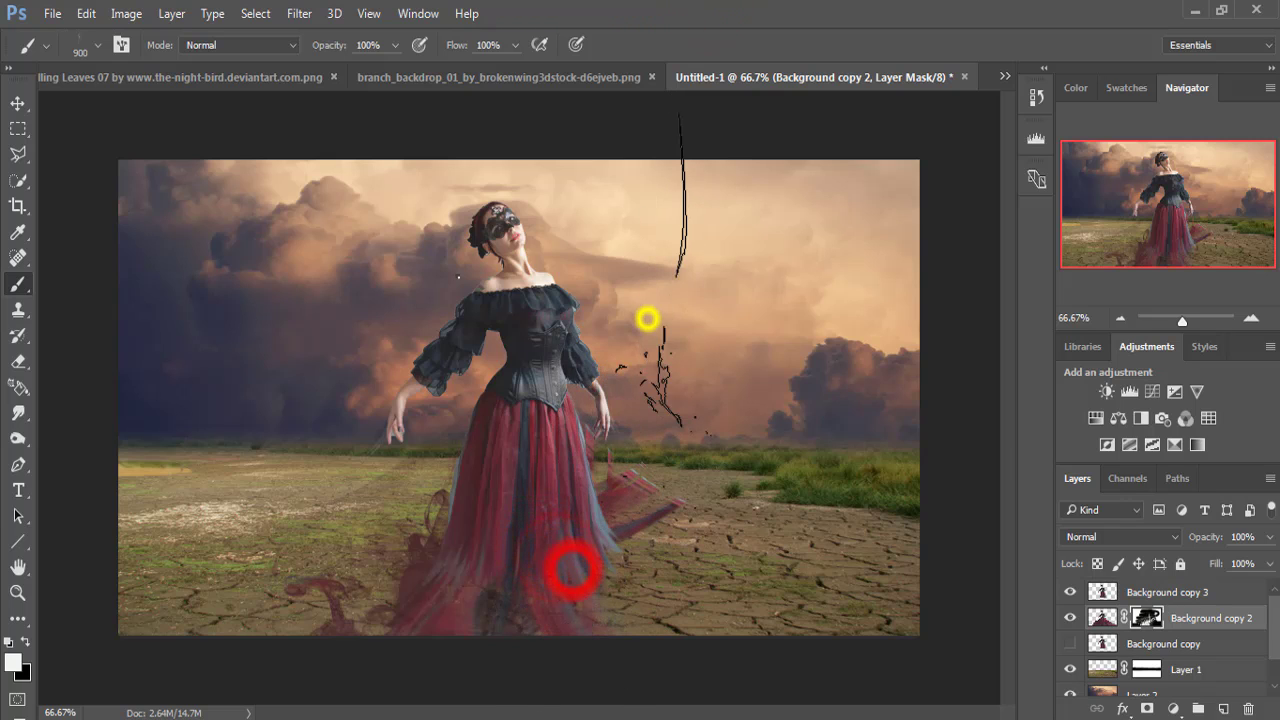
drag(474, 331, 481, 343)
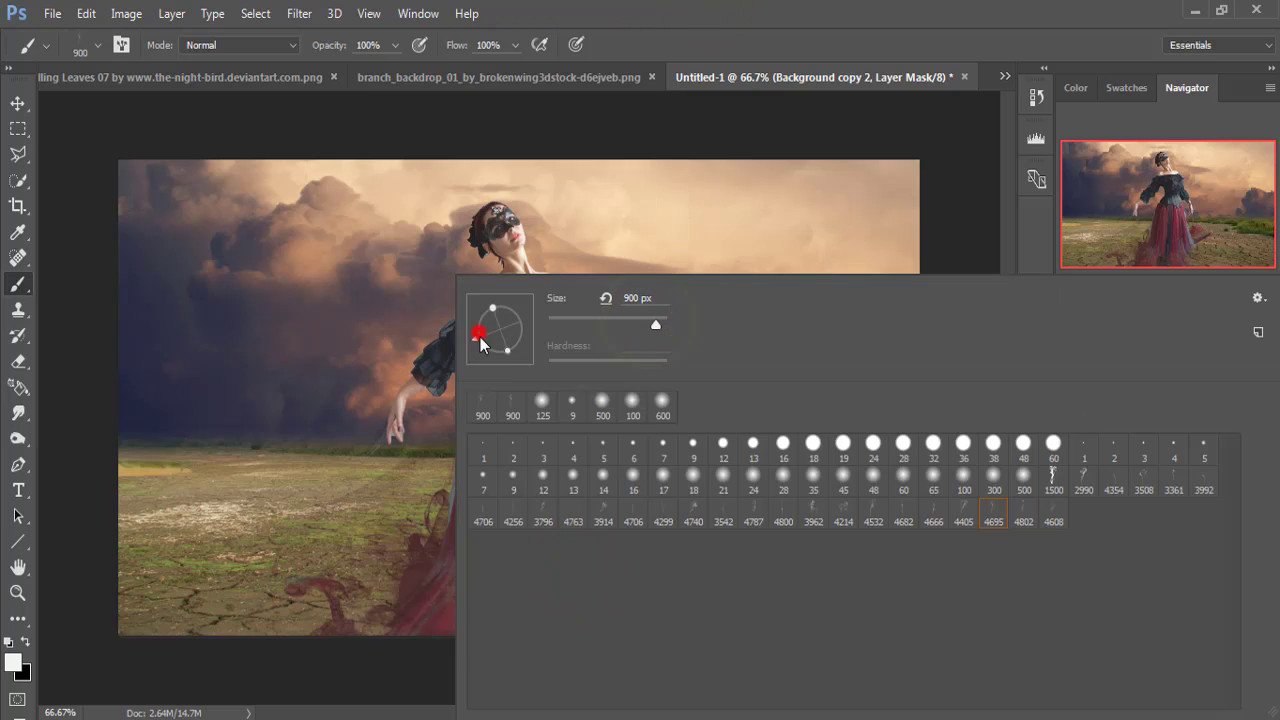
click(763, 20)
click(607, 571)
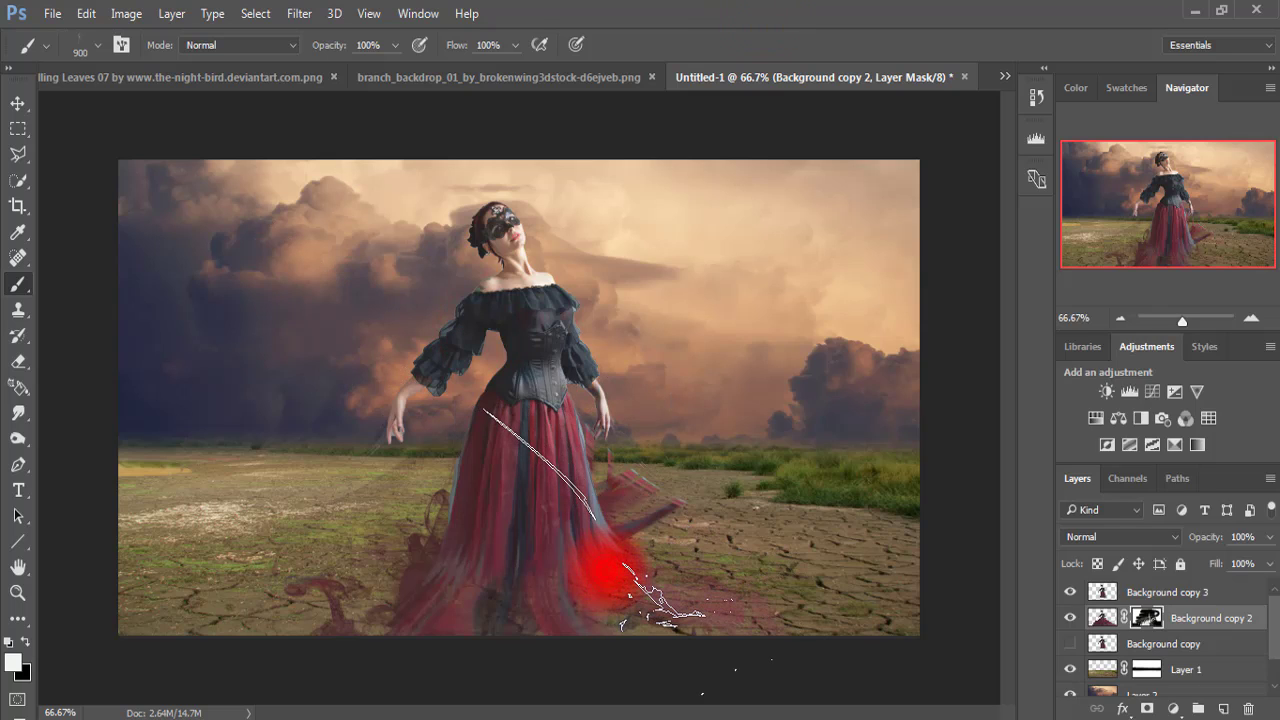
click(575, 555)
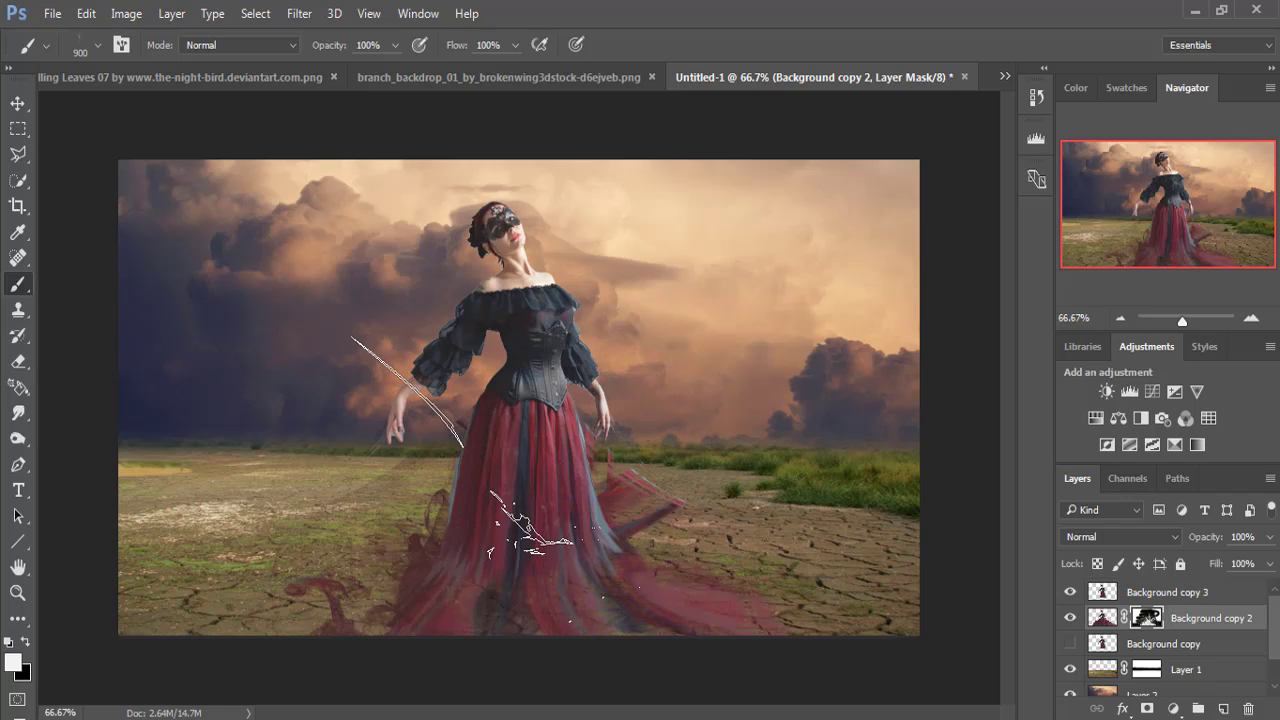
Stamp smoke left of the skirt and paint a larger smoky drape across the ground there.
right_click(596, 383)
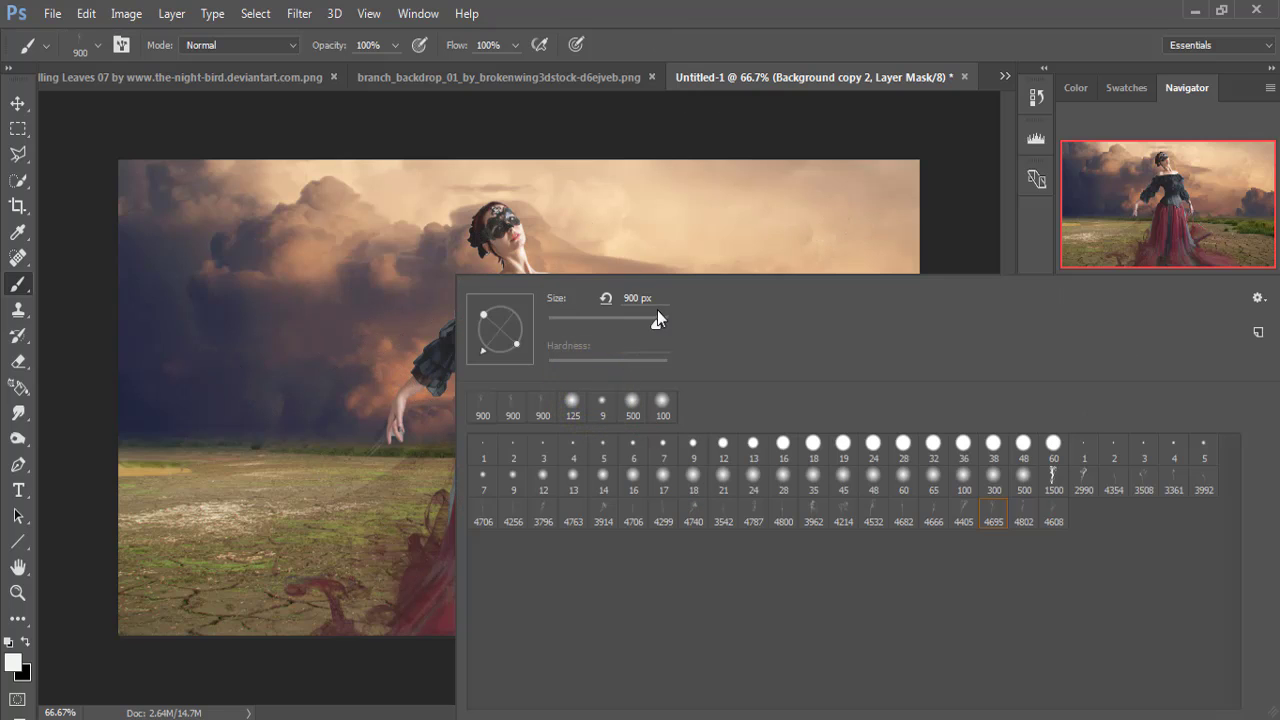
click(518, 304)
click(668, 10)
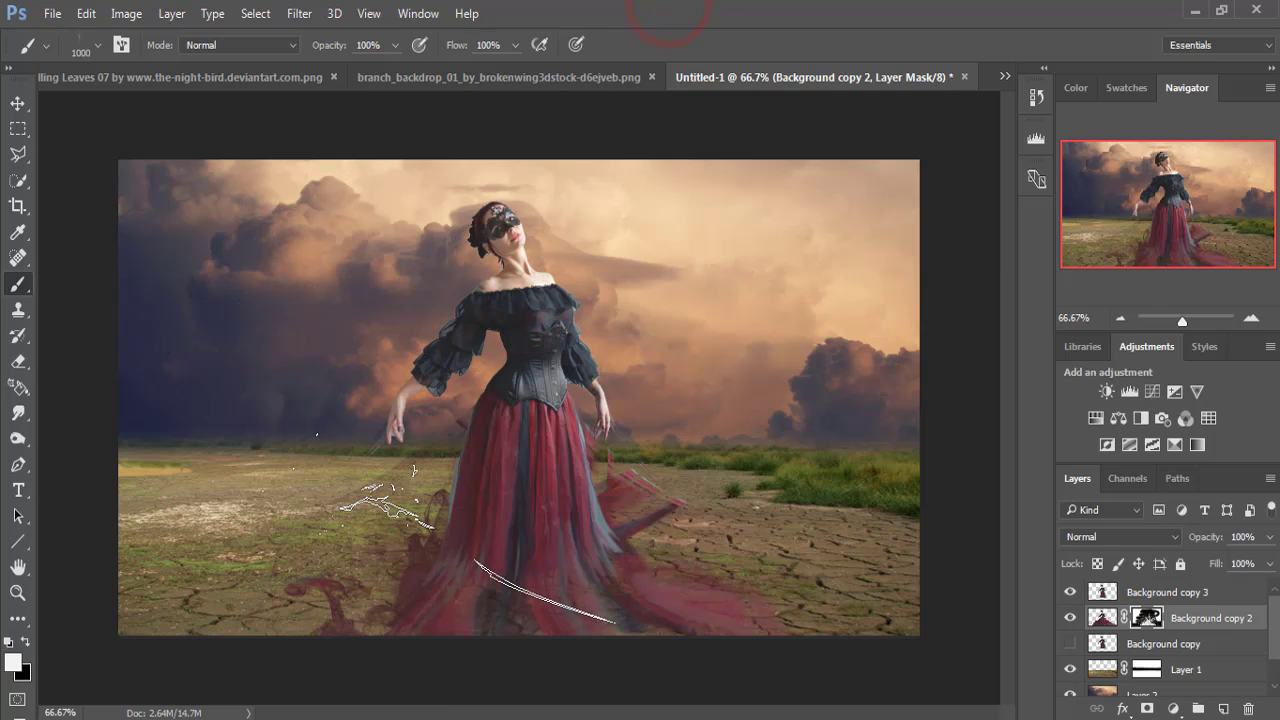
key(bracketright)
key(bracketright)
key(bracketright)
drag(428, 508, 437, 512)
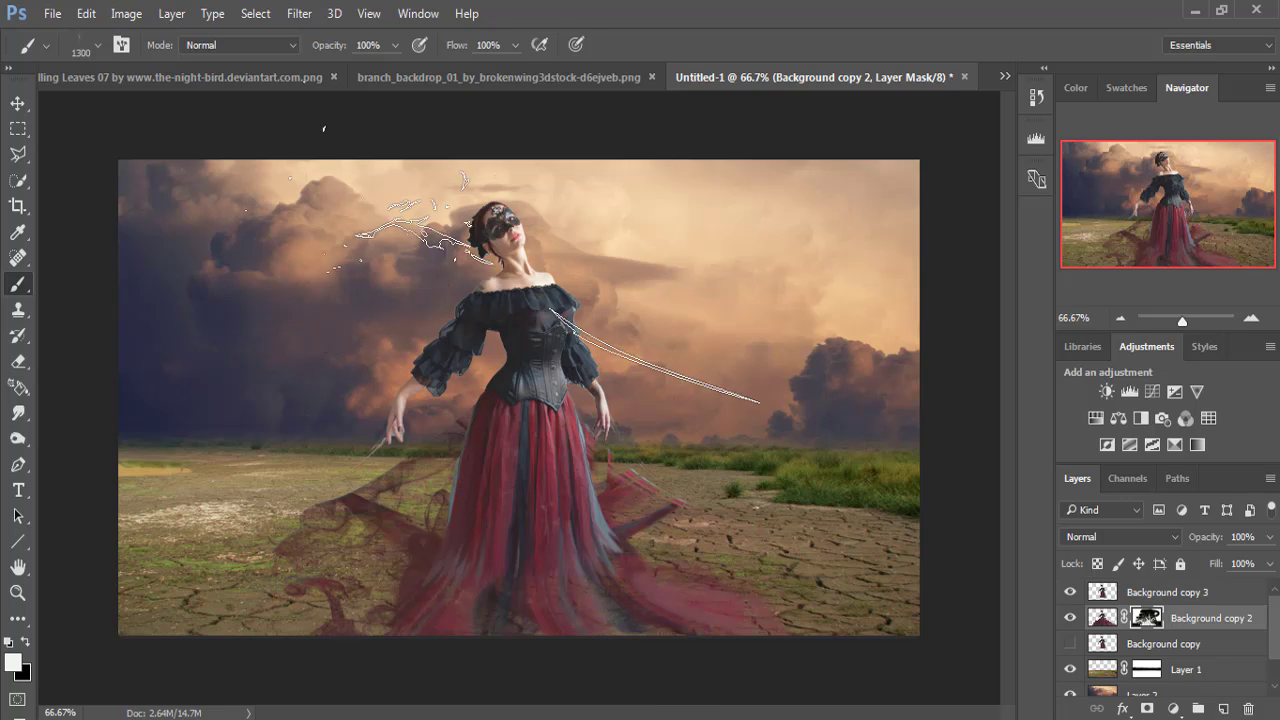
click(17, 103)
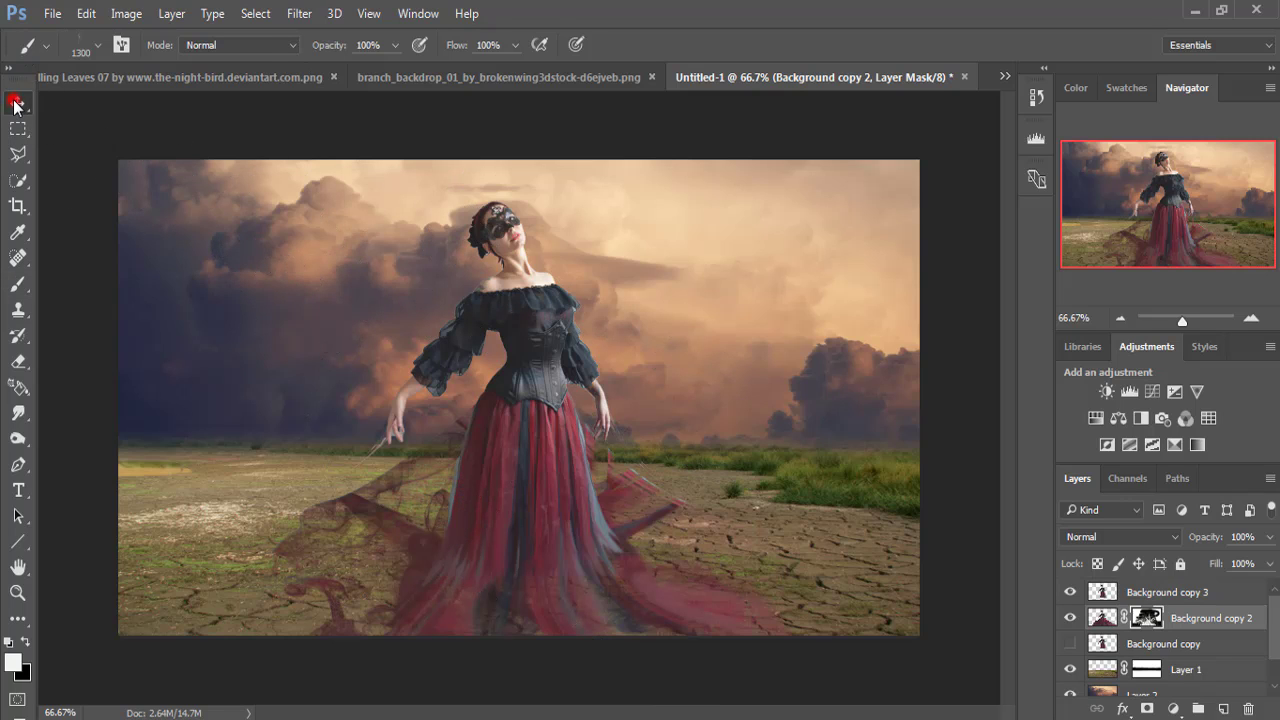
On the layer mask, paint with a soft round black brush to hide smoke around her hands.
click(17, 285)
click(97, 45)
click(580, 262)
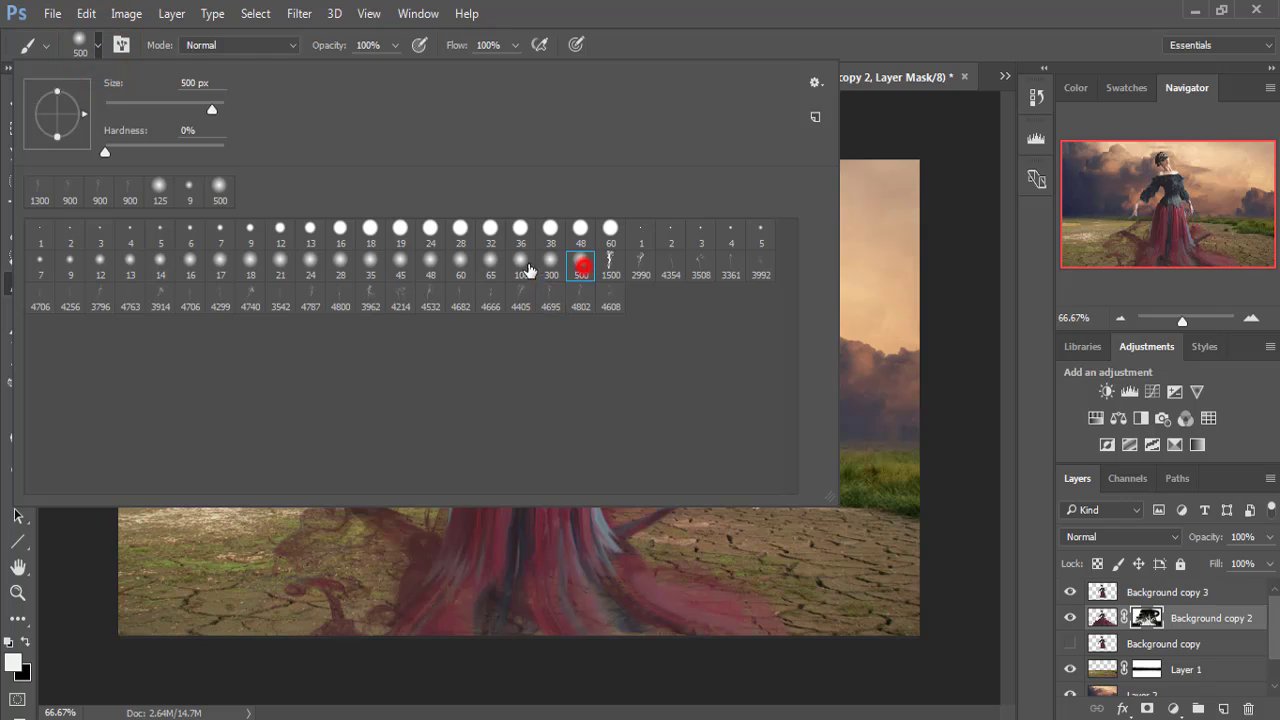
double_click(509, 262)
click(1069, 645)
click(1146, 618)
click(26, 641)
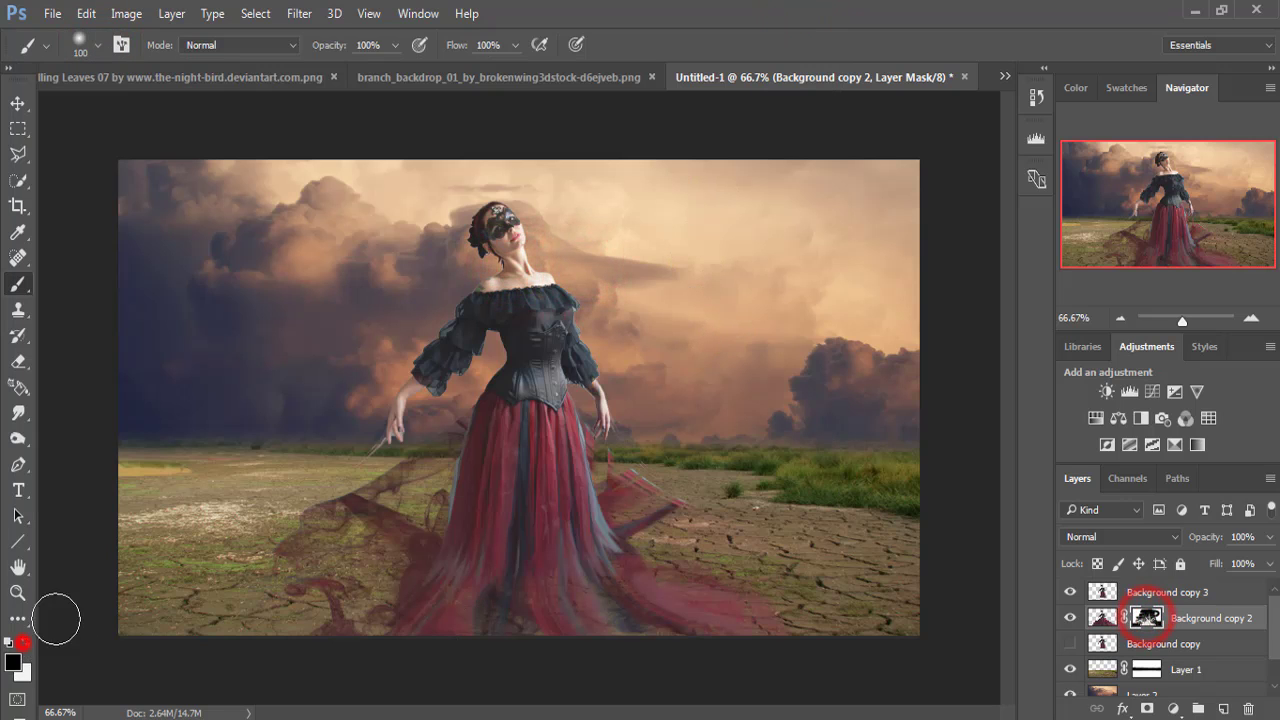
mouse_move(458, 400)
mouse_down()
mouse_move(378, 467)
mouse_move(309, 471)
mouse_move(394, 449)
mouse_move(429, 414)
mouse_up()
mouse_move(598, 435)
mouse_down()
mouse_move(614, 471)
mouse_move(691, 509)
mouse_move(629, 466)
mouse_move(675, 524)
mouse_move(743, 531)
mouse_move(614, 466)
mouse_up()
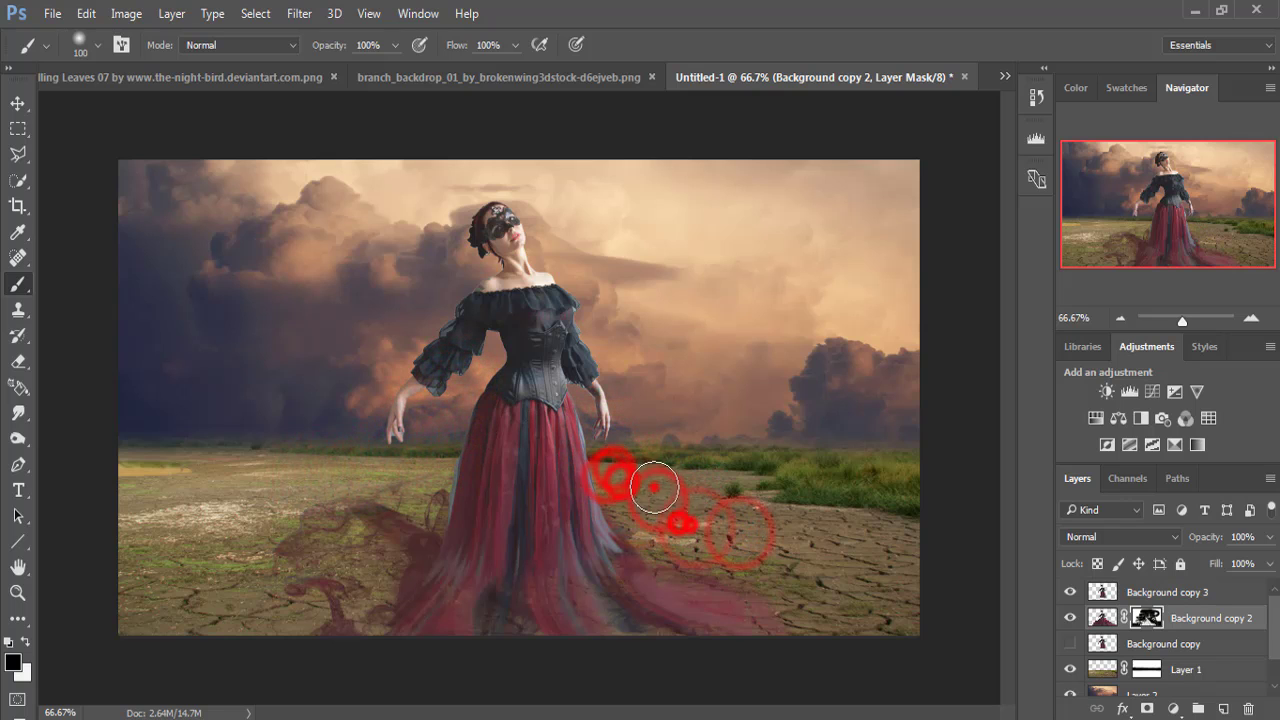
With a smaller scattered brush in white, reveal a wisp of red veil beside her hand.
click(97, 44)
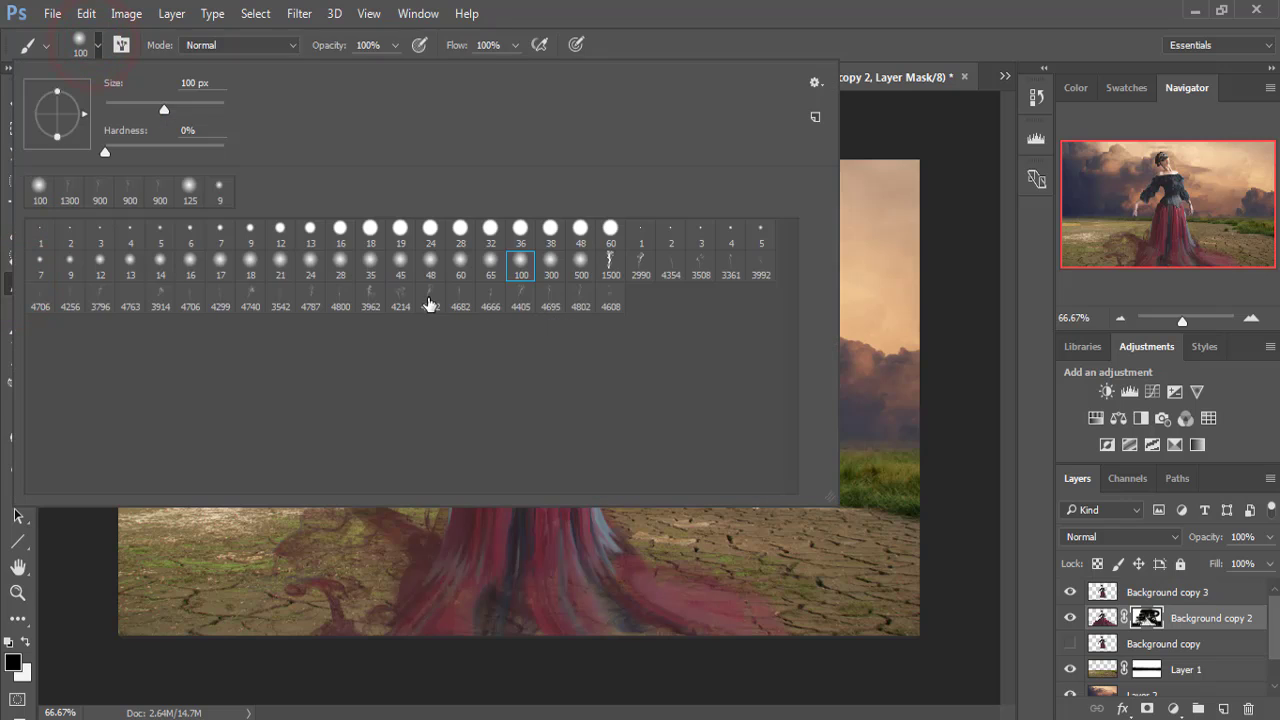
click(401, 297)
click(937, 6)
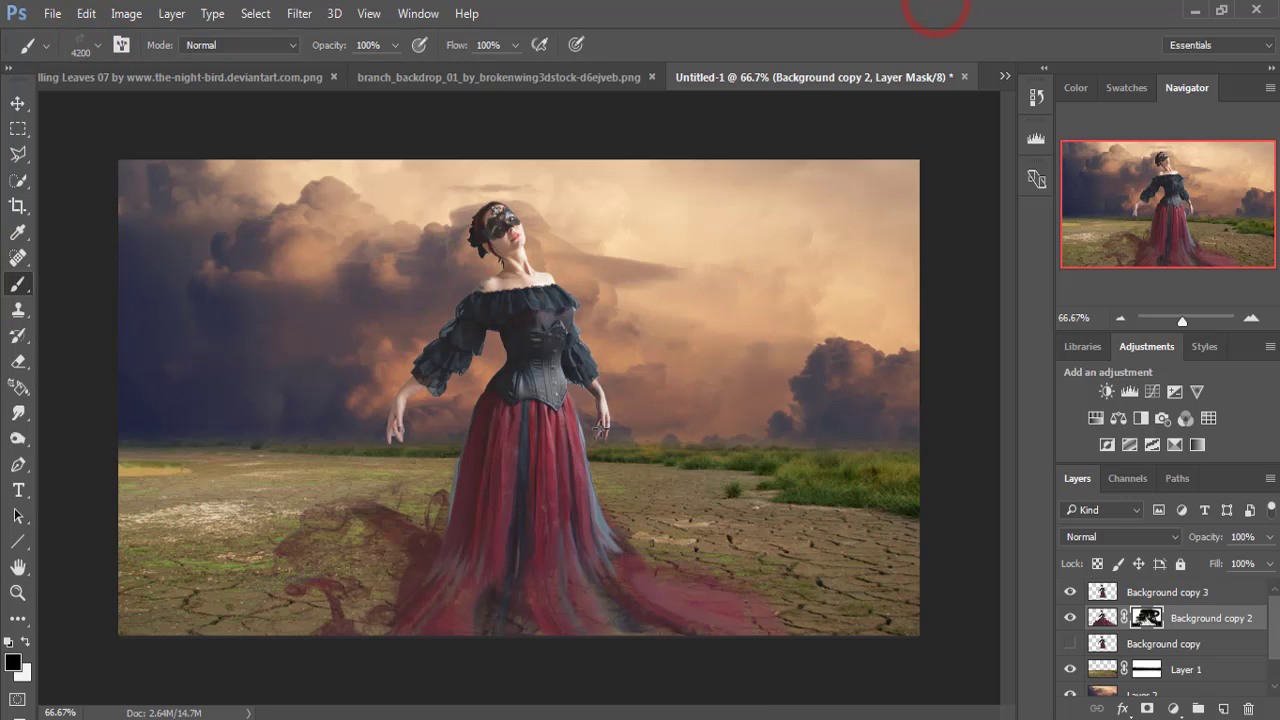
key(bracketleft)
key(bracketleft)
key(bracketleft)
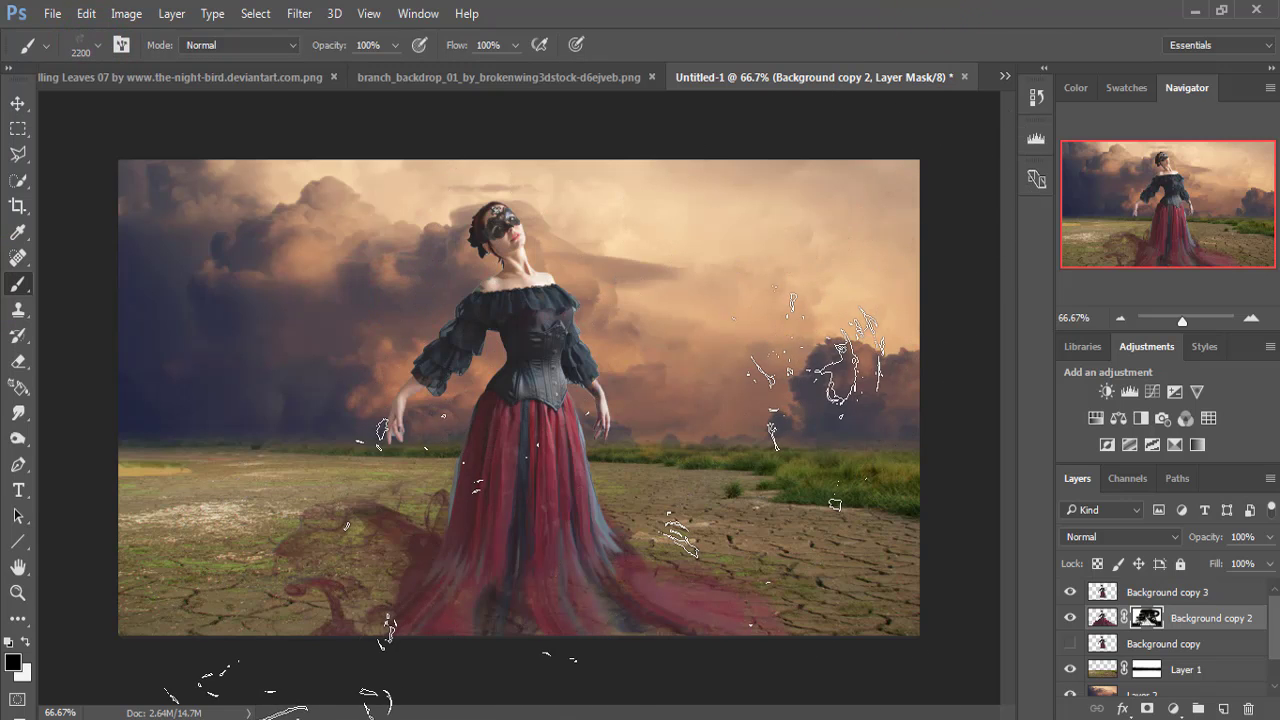
key(bracketleft)
key(bracketleft)
key(bracketleft)
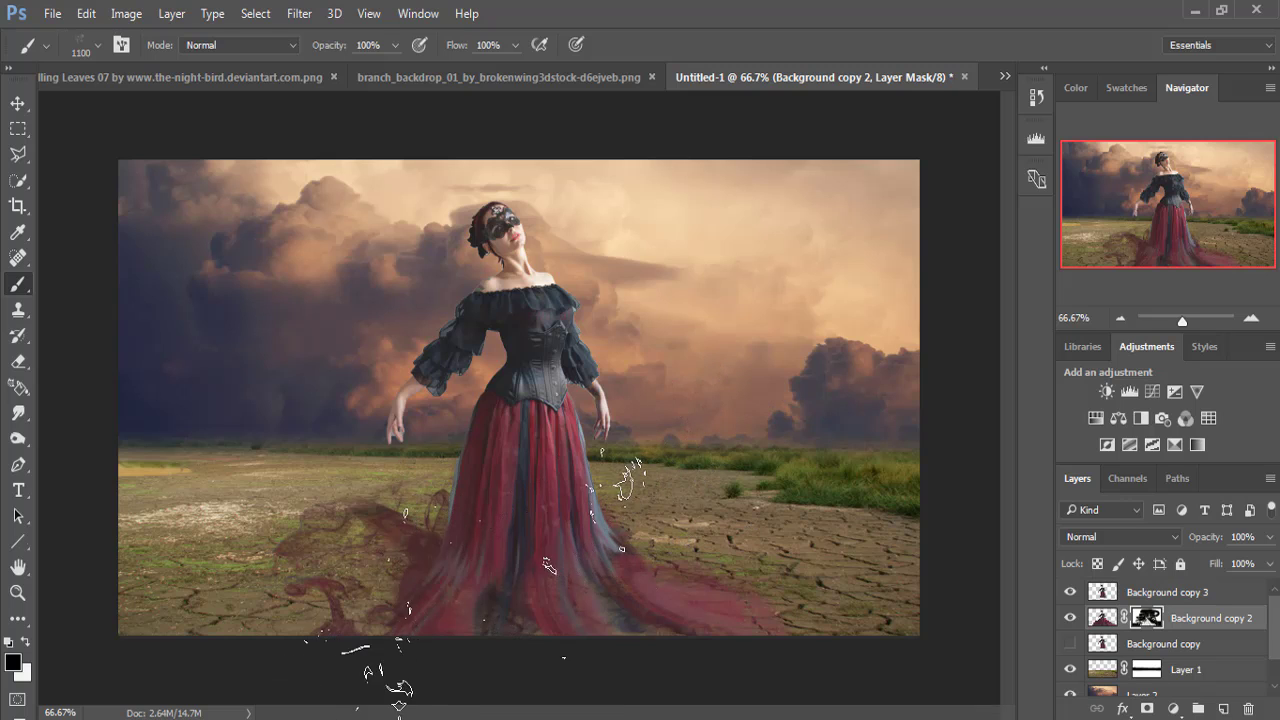
click(25, 645)
click(486, 606)
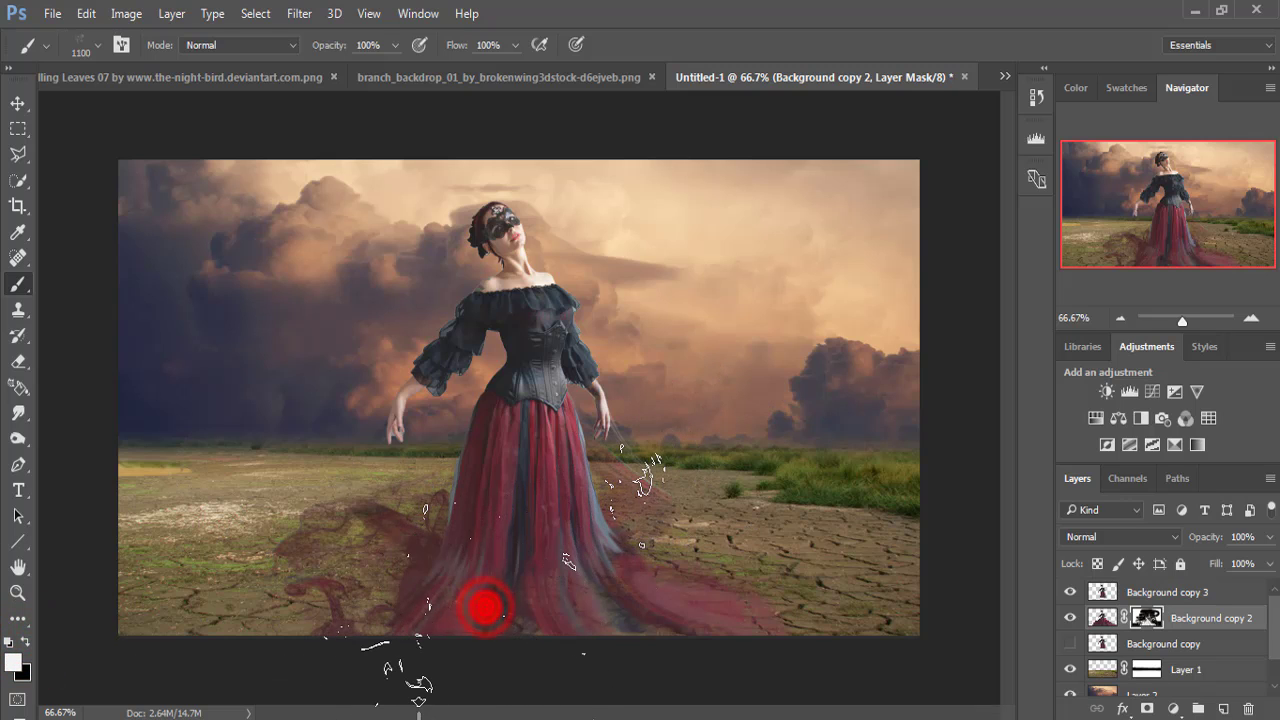
click(15, 102)
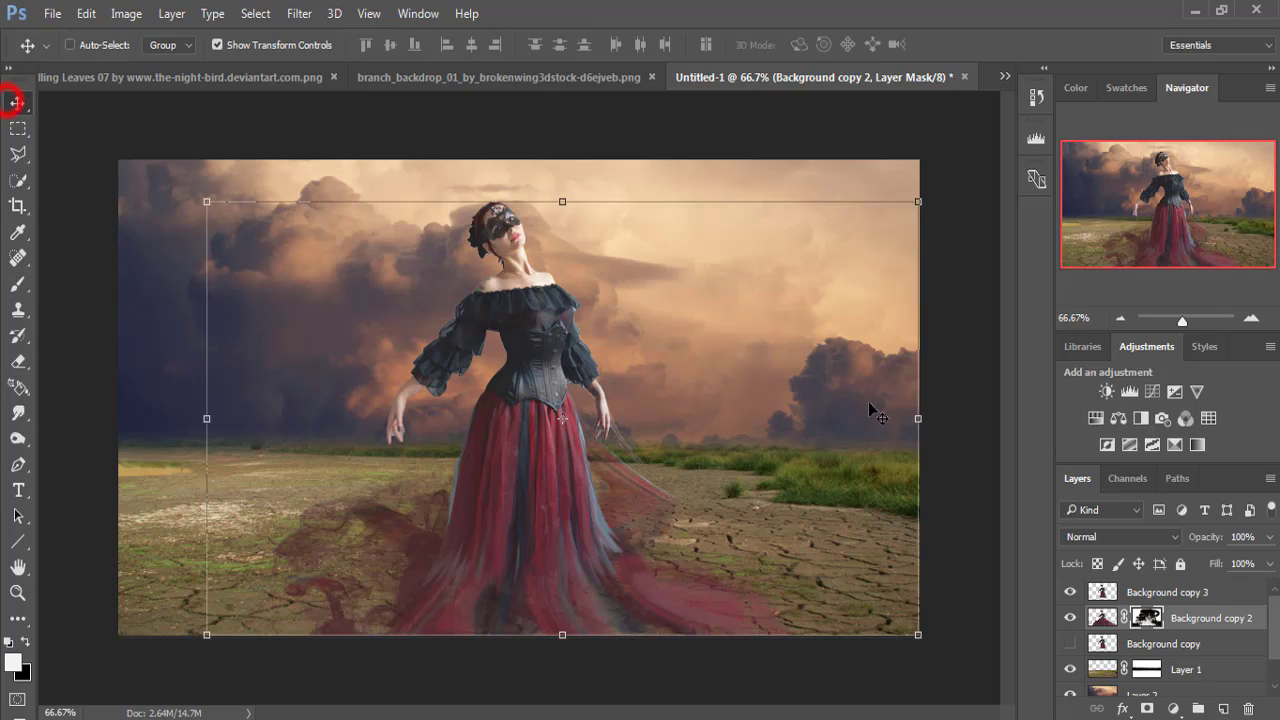
Paint with a soft 100 px black brush to remove excess veil near her hand.
click(12, 280)
click(100, 44)
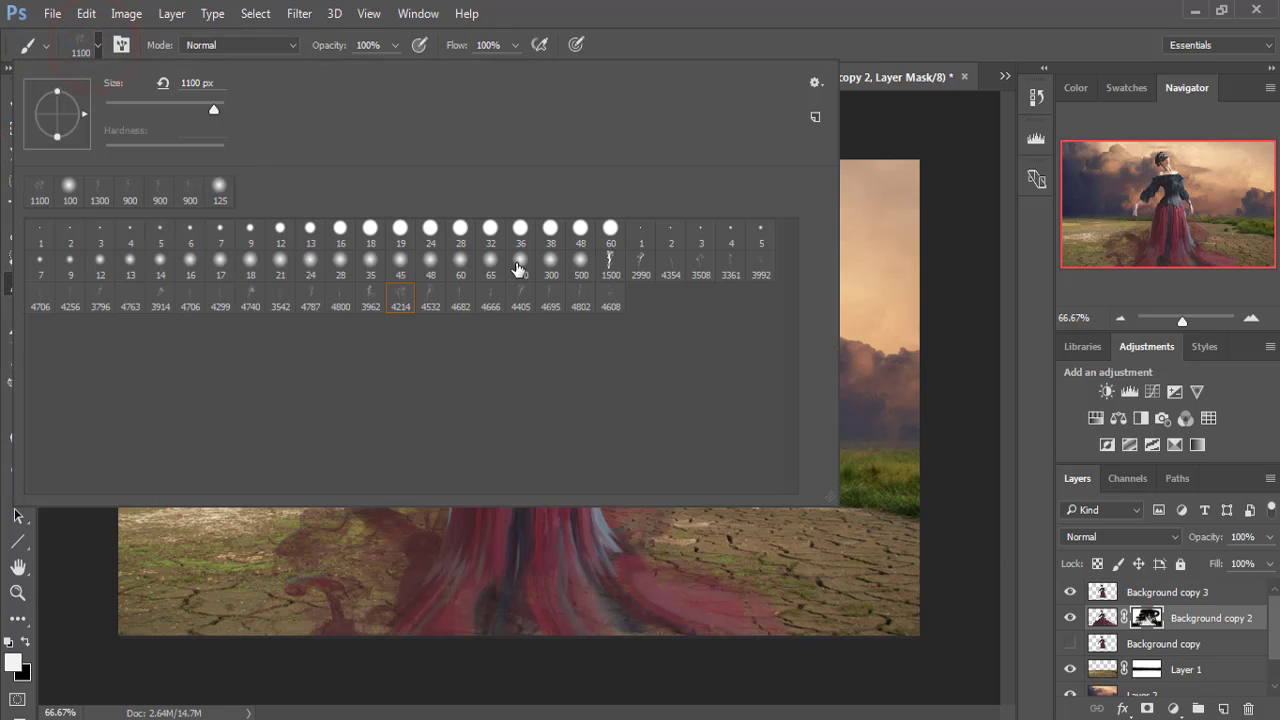
double_click(516, 265)
click(26, 640)
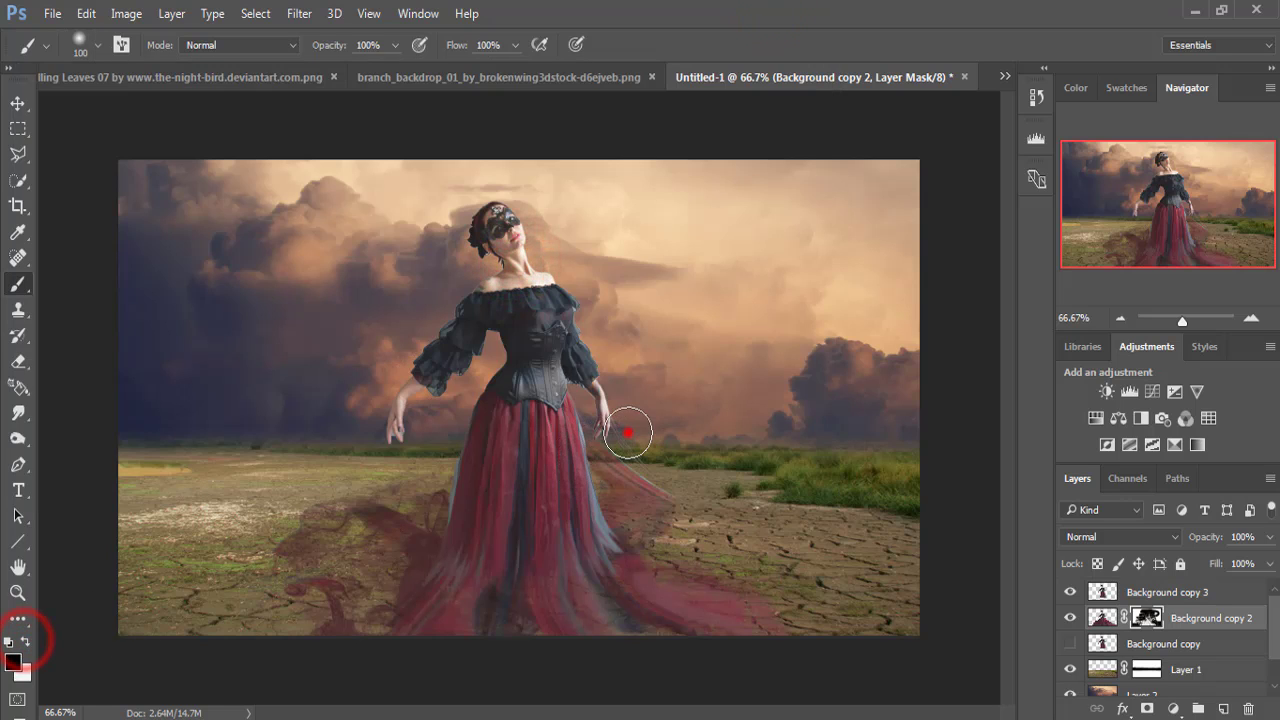
drag(627, 432, 590, 422)
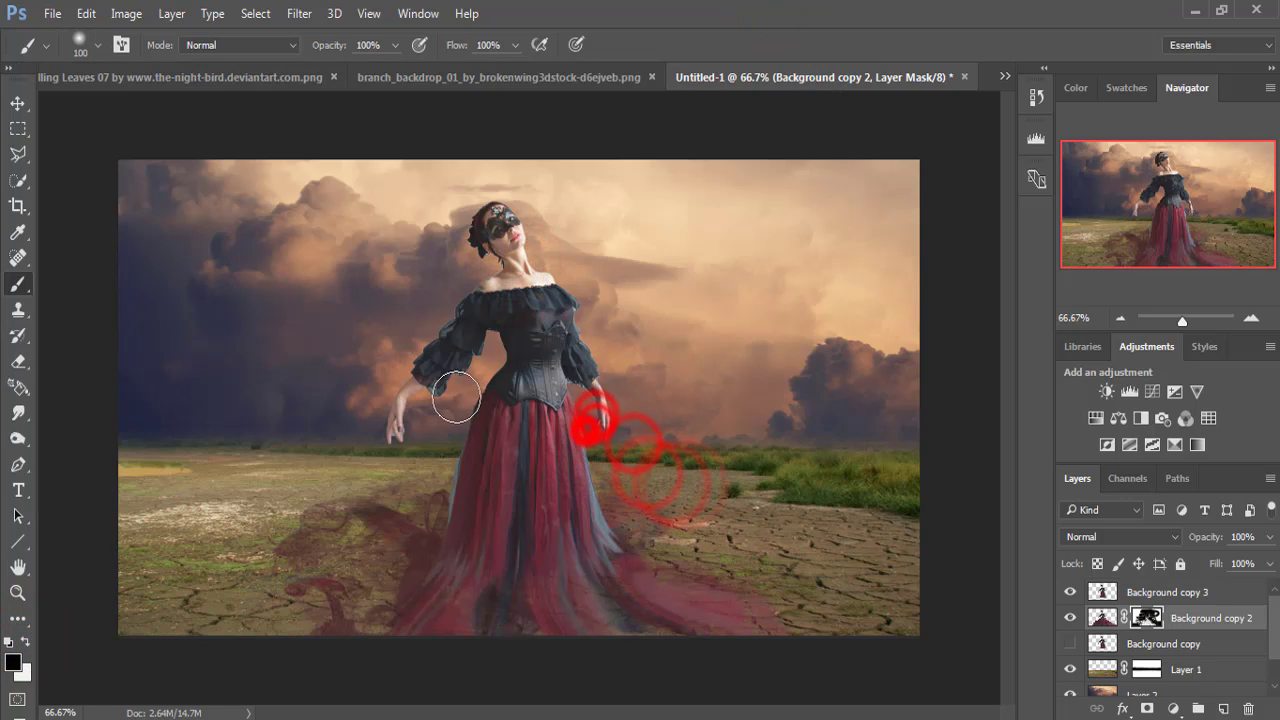
click(390, 428)
click(17, 104)
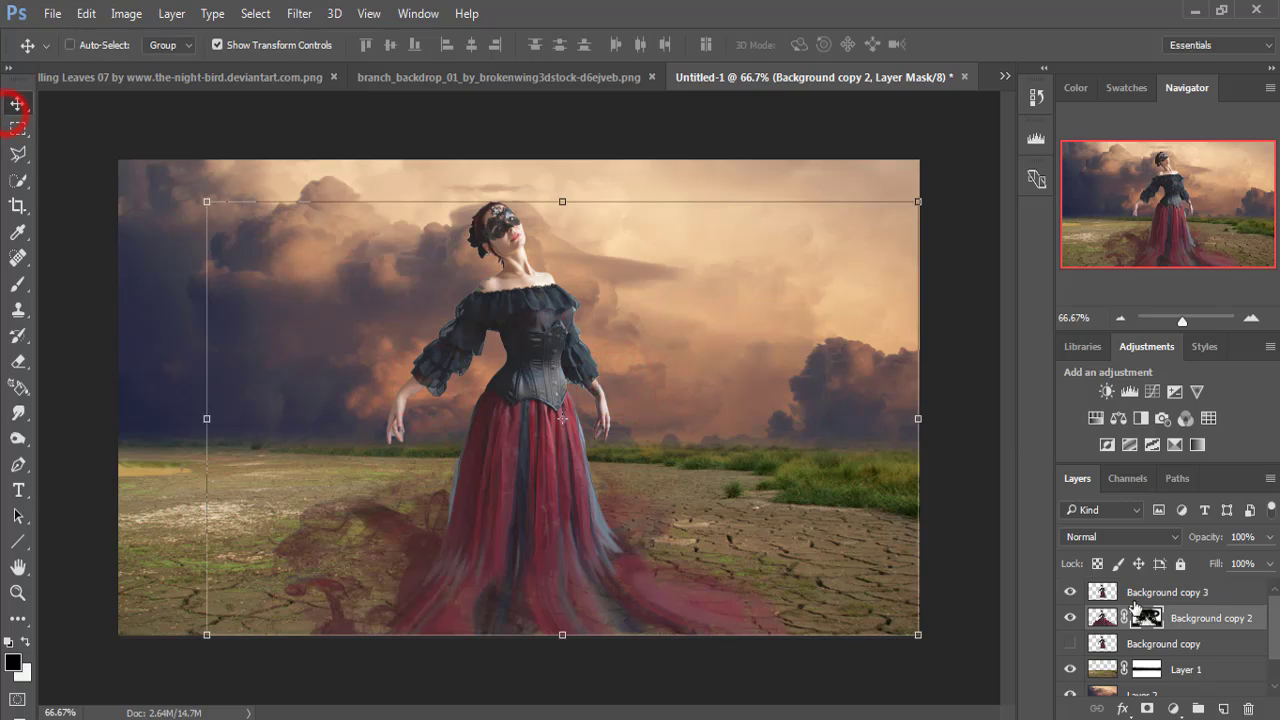
Select Background copy 3 and zoom in on her hand on the left.
click(1150, 592)
key(ctrl+plus)
key(ctrl+plus)
key(ctrl+plus)
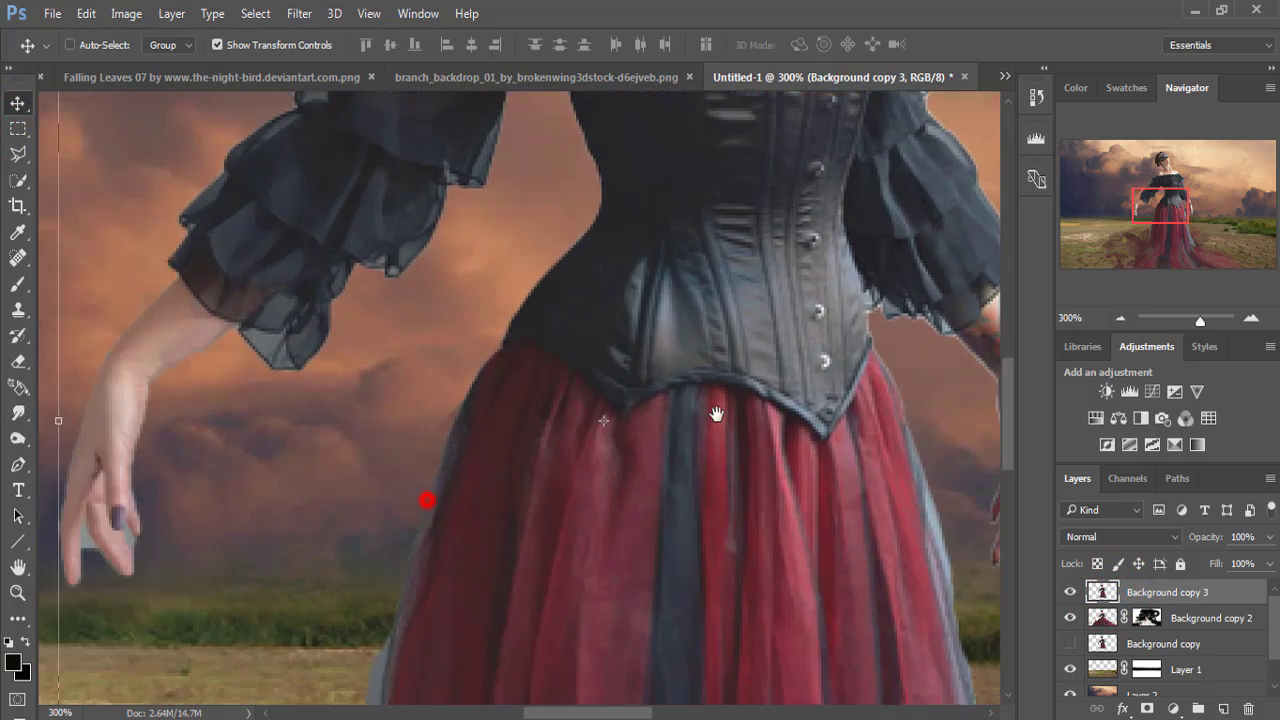
drag(716, 414, 1044, 224)
Trace a Polygonal Lasso selection around the fingertip mark, deselect, and zoom back out.
click(17, 154)
click(411, 323)
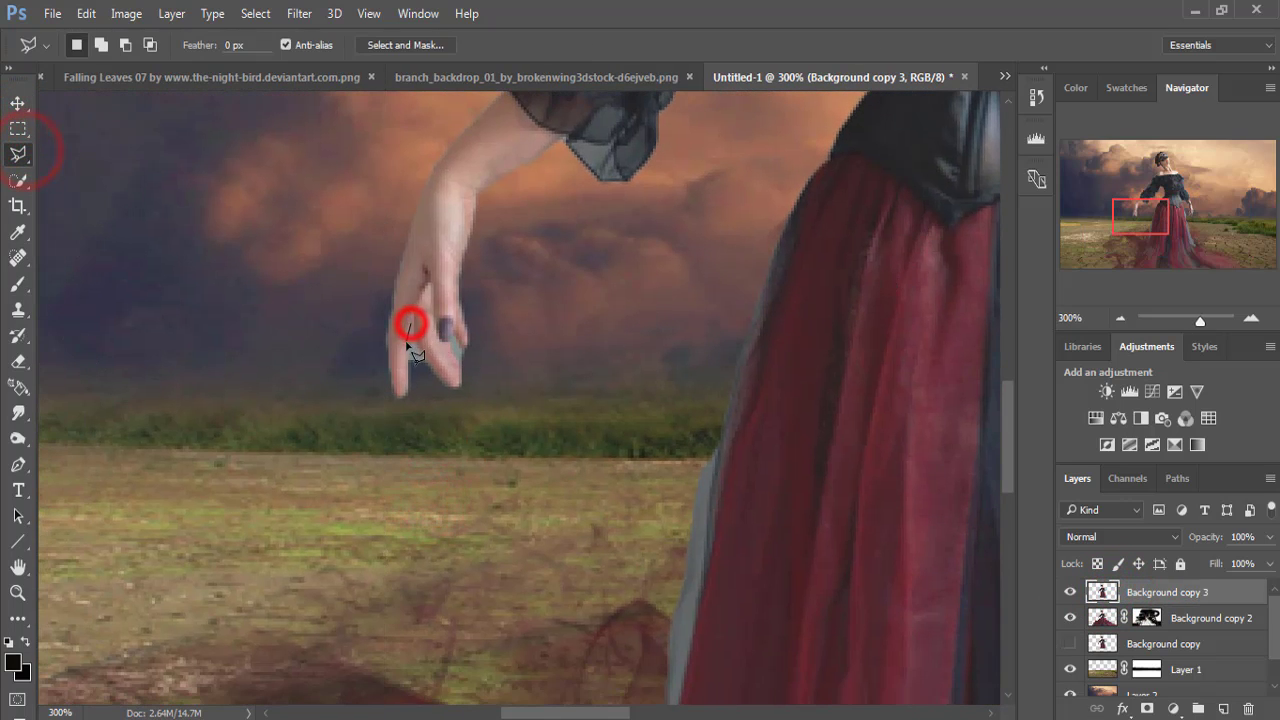
click(420, 366)
click(411, 323)
click(452, 350)
click(460, 360)
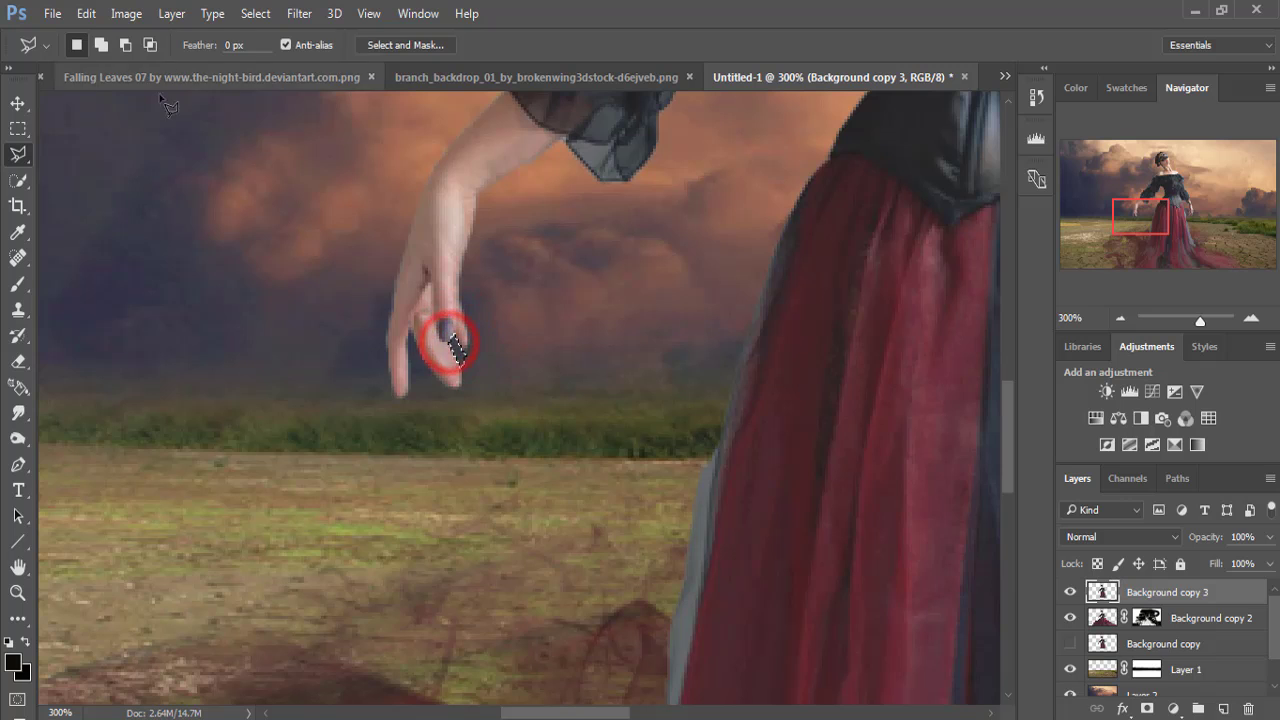
click(243, 13)
click(262, 38)
click(17, 102)
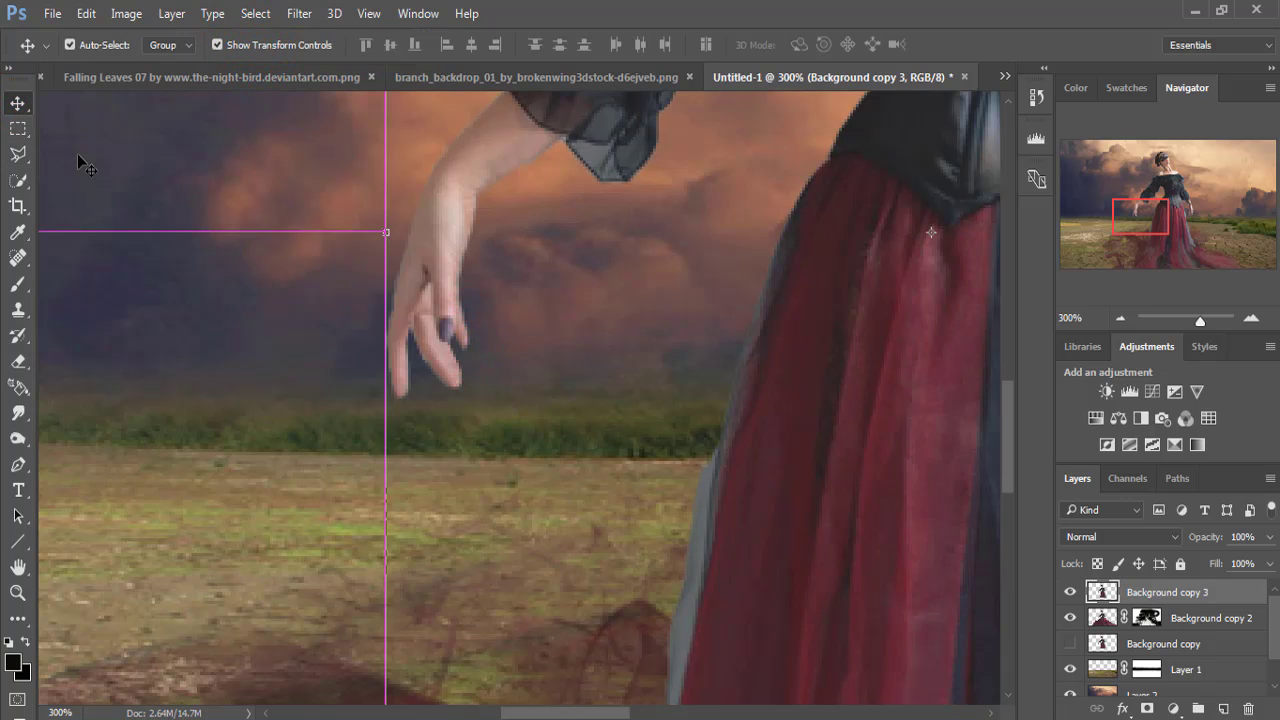
key(ctrl+minus)
key(ctrl+minus)
key(ctrl+minus)
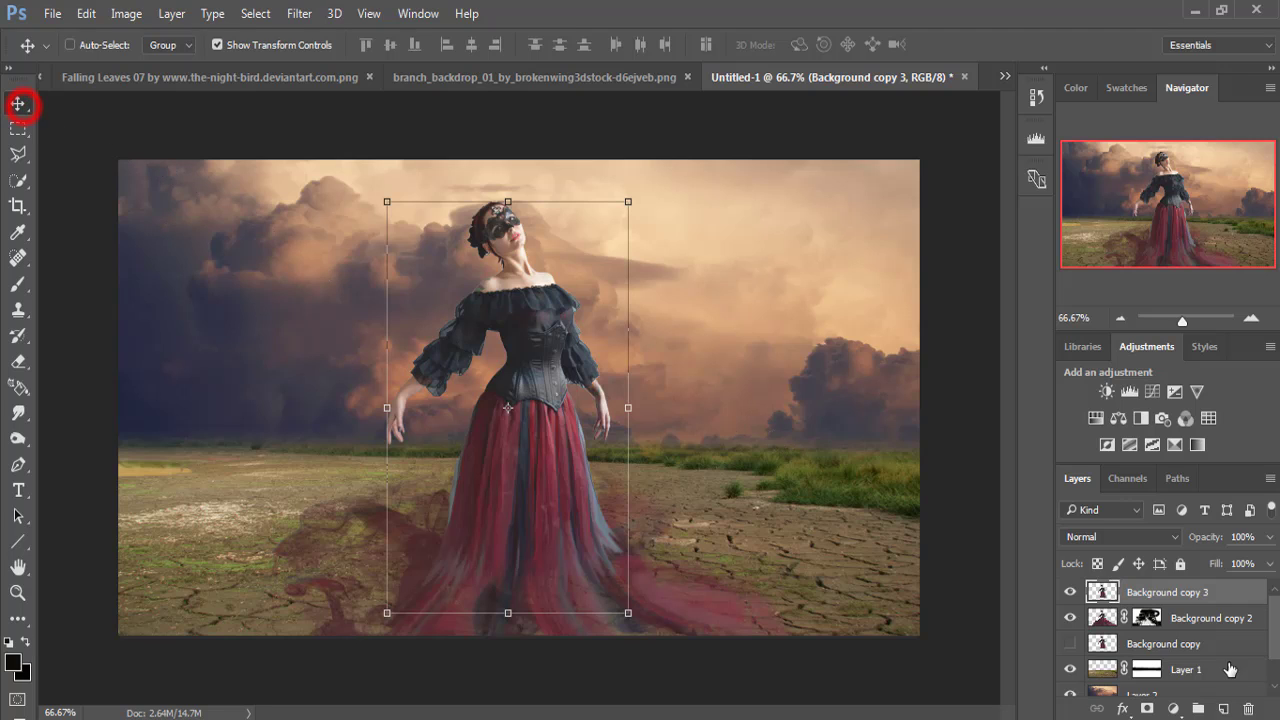
Add a Hue/Saturation adjustment clipped to Layer 1, with Saturation lowered to about -48.
click(1107, 674)
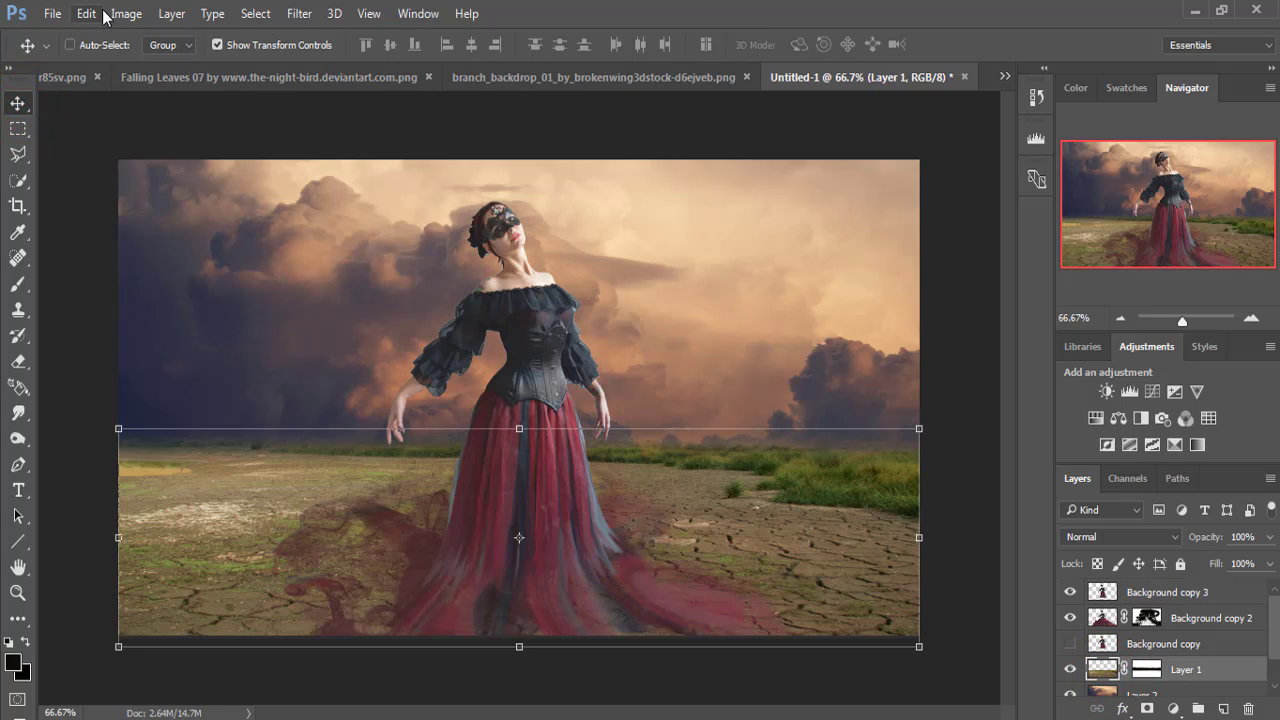
click(1173, 709)
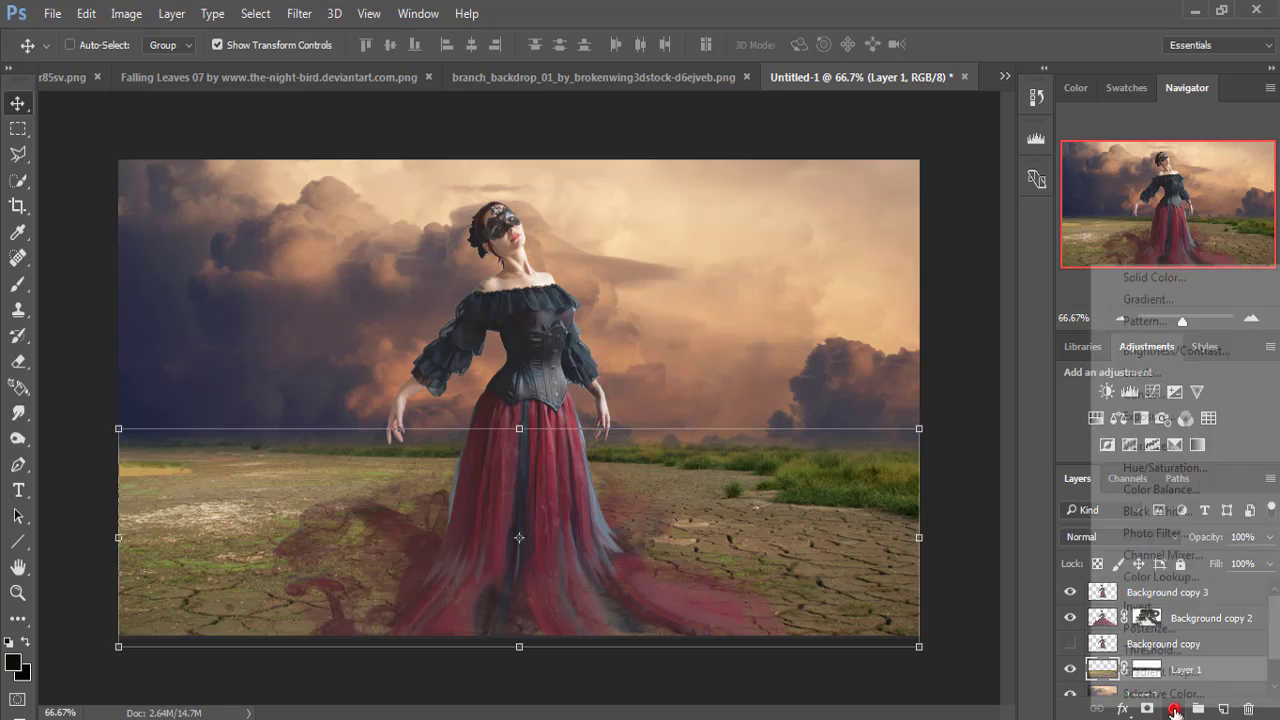
click(1183, 469)
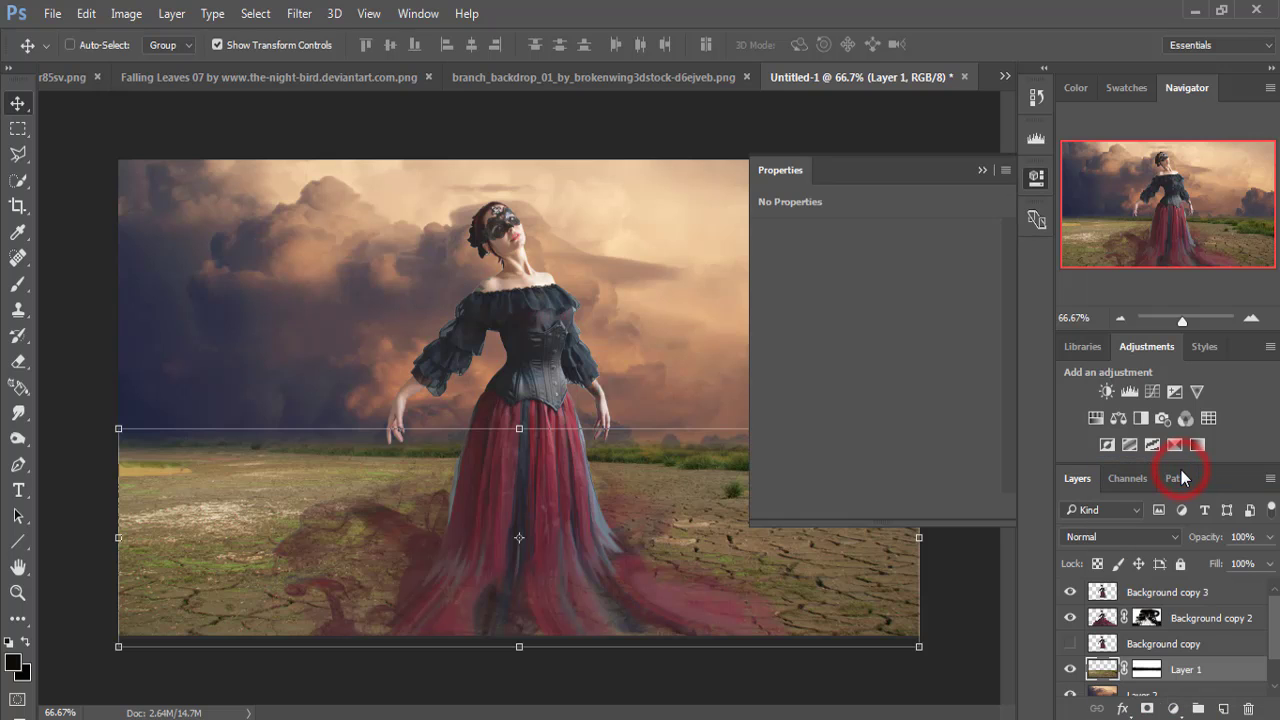
right_click(1191, 679)
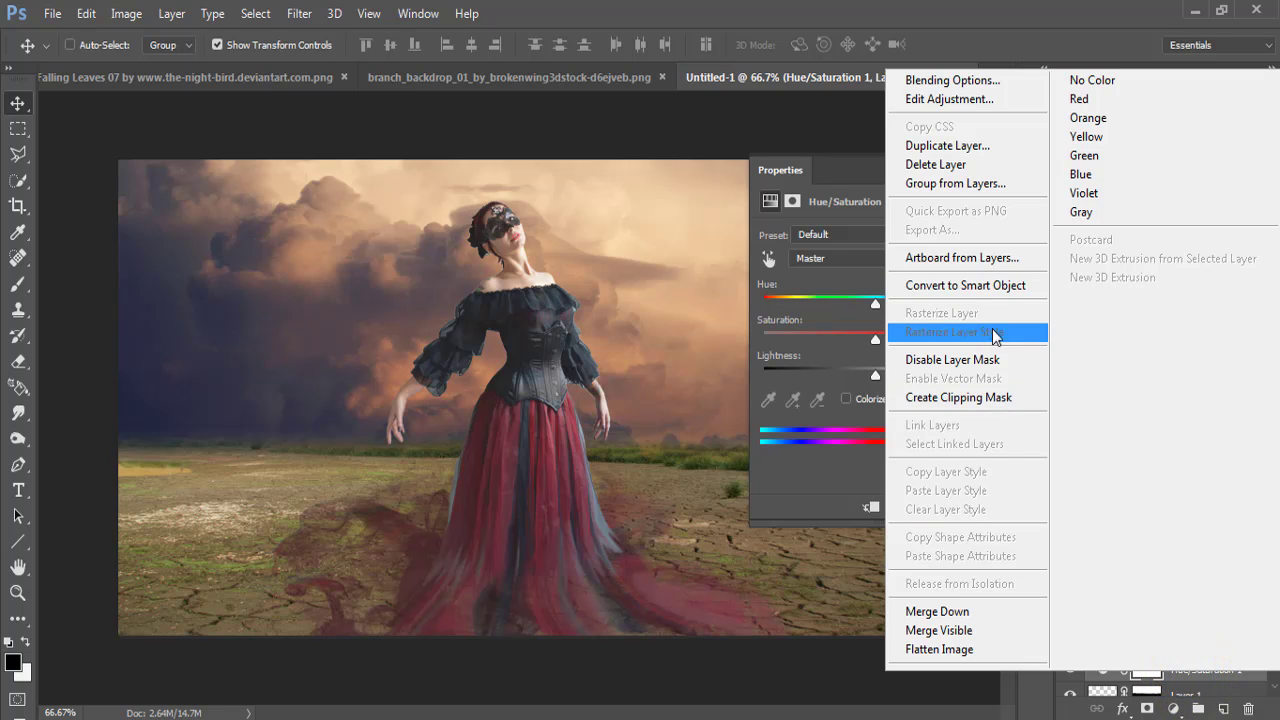
click(988, 397)
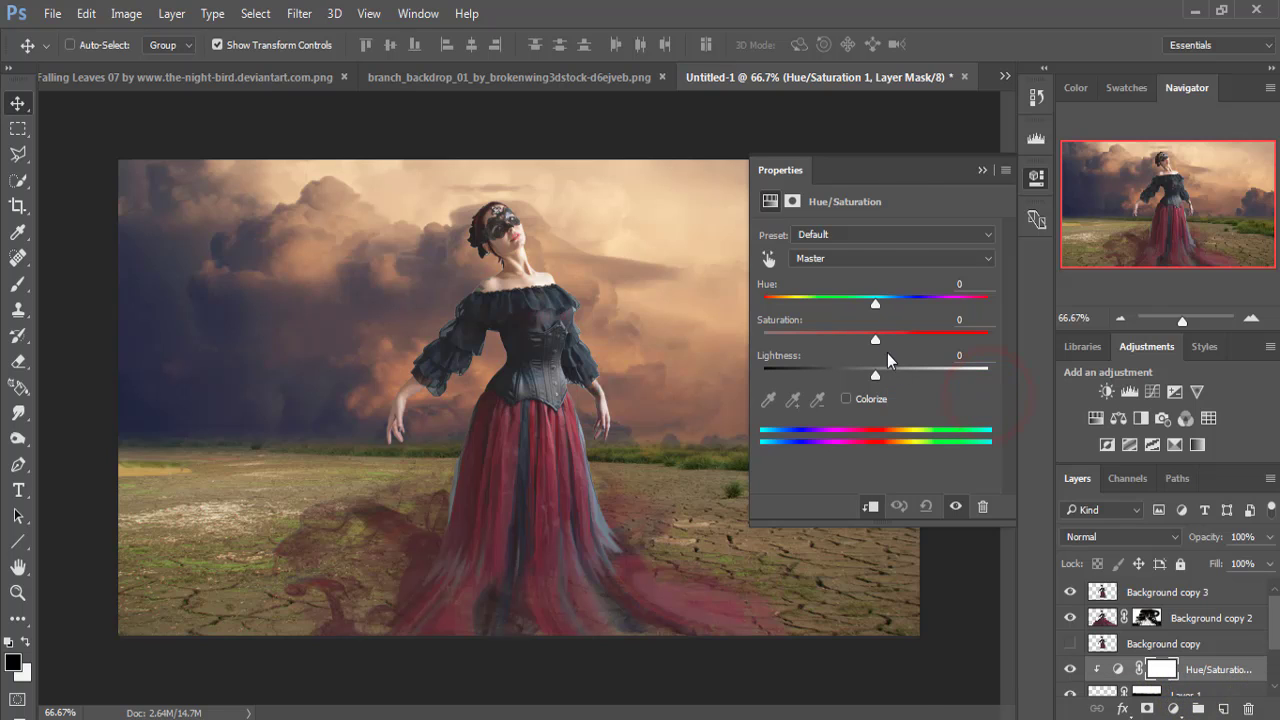
drag(875, 340, 837, 341)
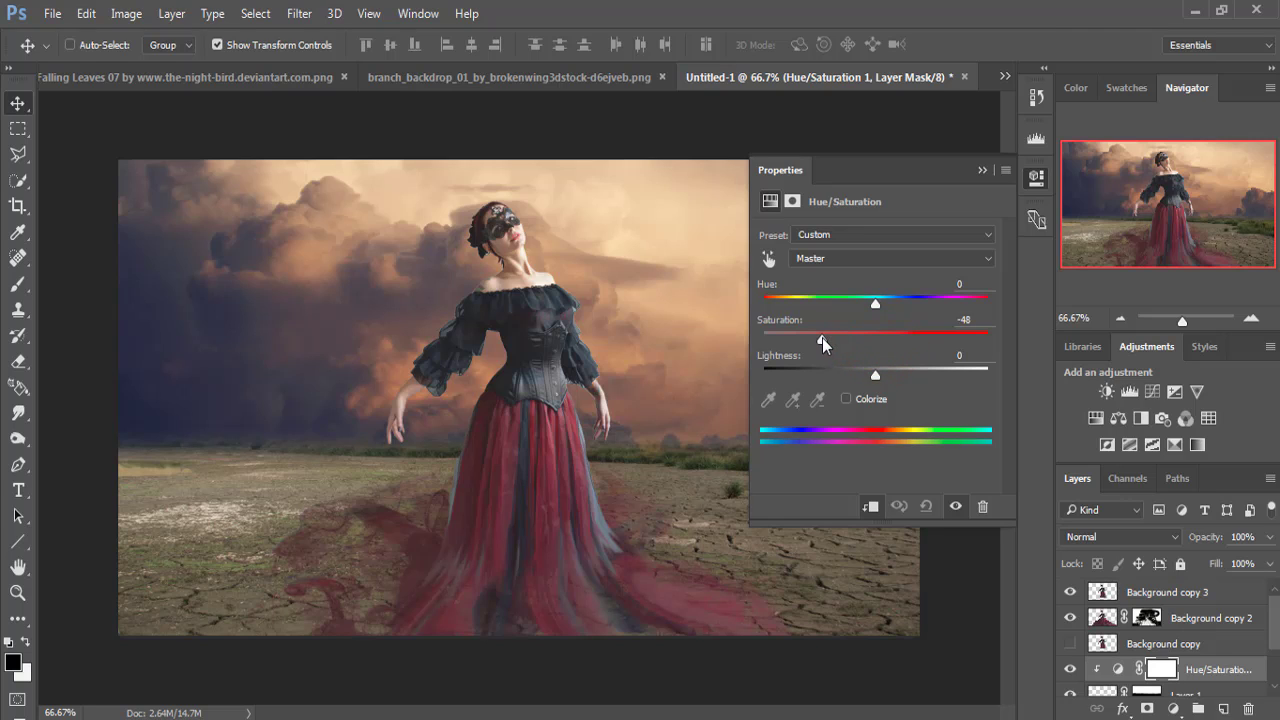
Close the adjustment properties and target Layer 1's mask again.
click(979, 170)
scroll(1157, 652, down, 2)
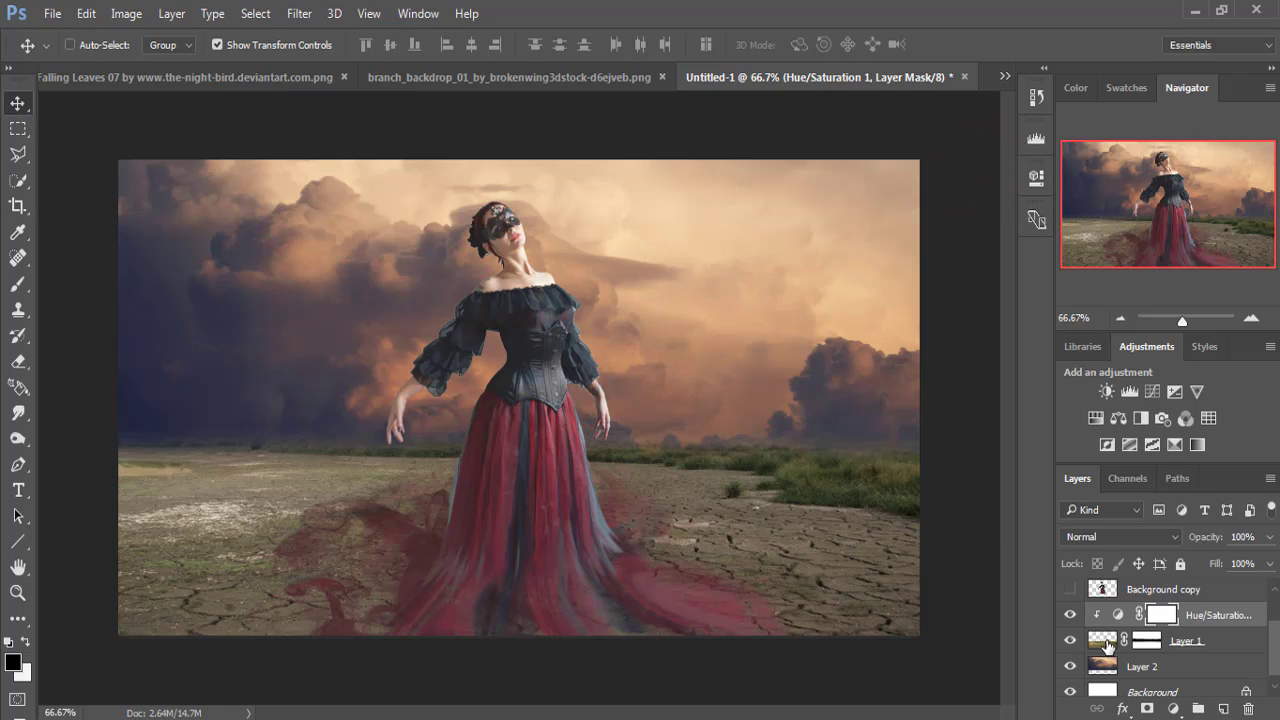
click(1108, 648)
click(1147, 641)
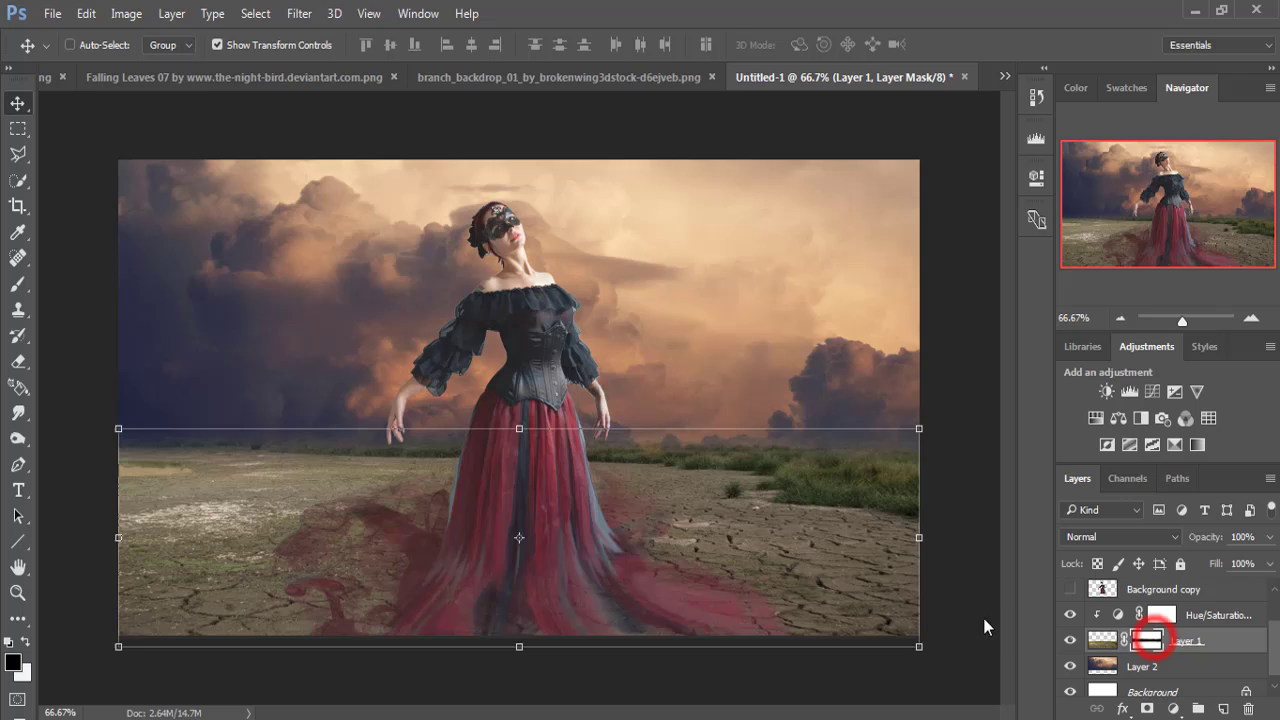
Brush over Layer 1's mask along the left horizon to fade the ground into the clouds.
click(10, 287)
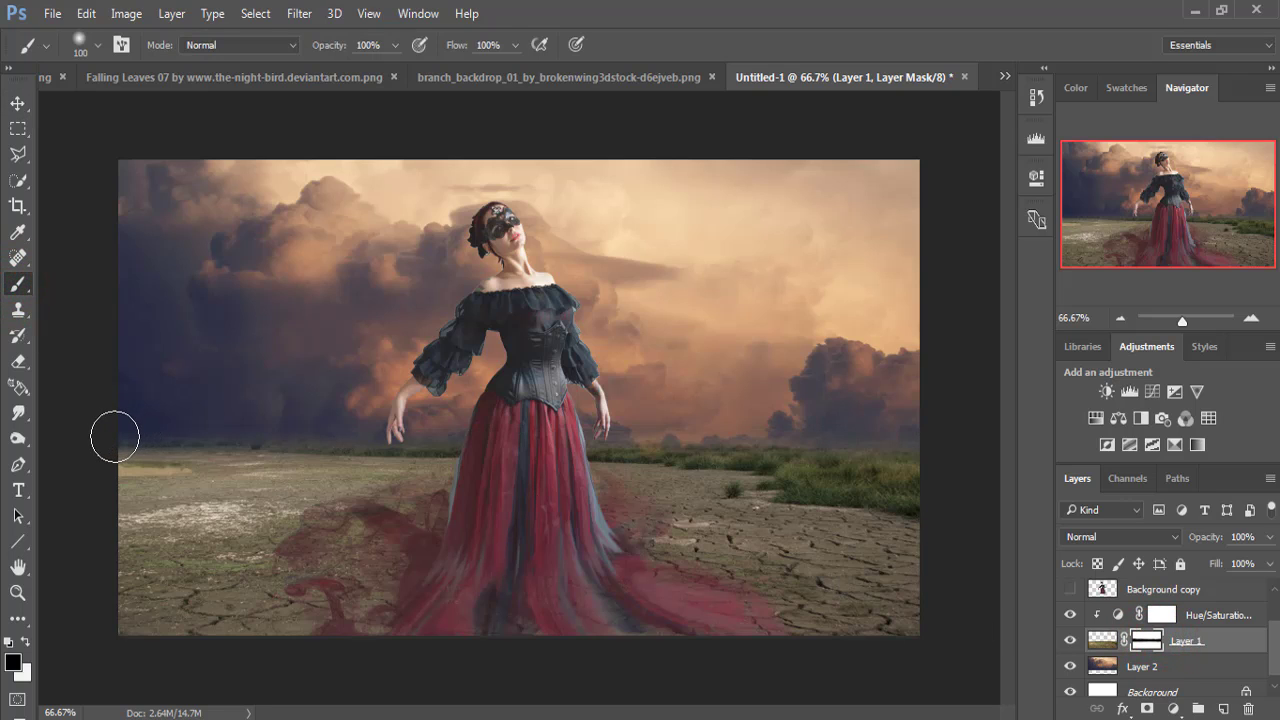
drag(114, 436, 348, 430)
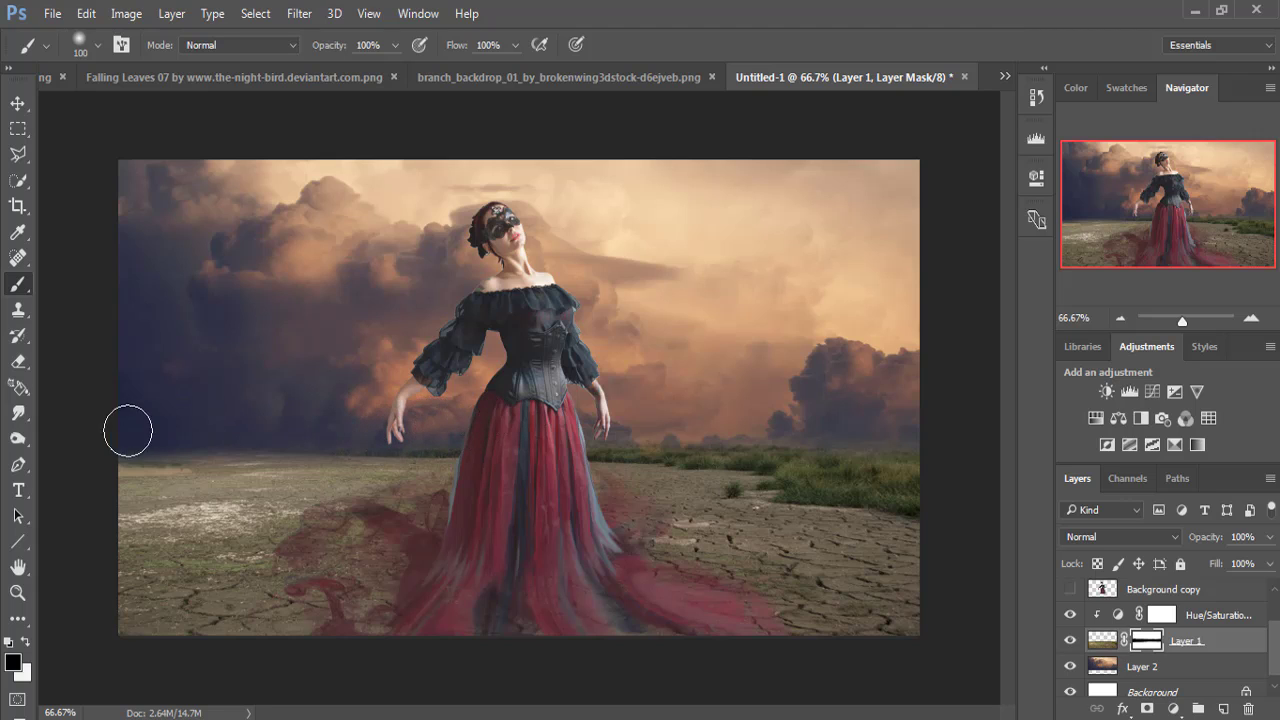
drag(104, 443, 365, 434)
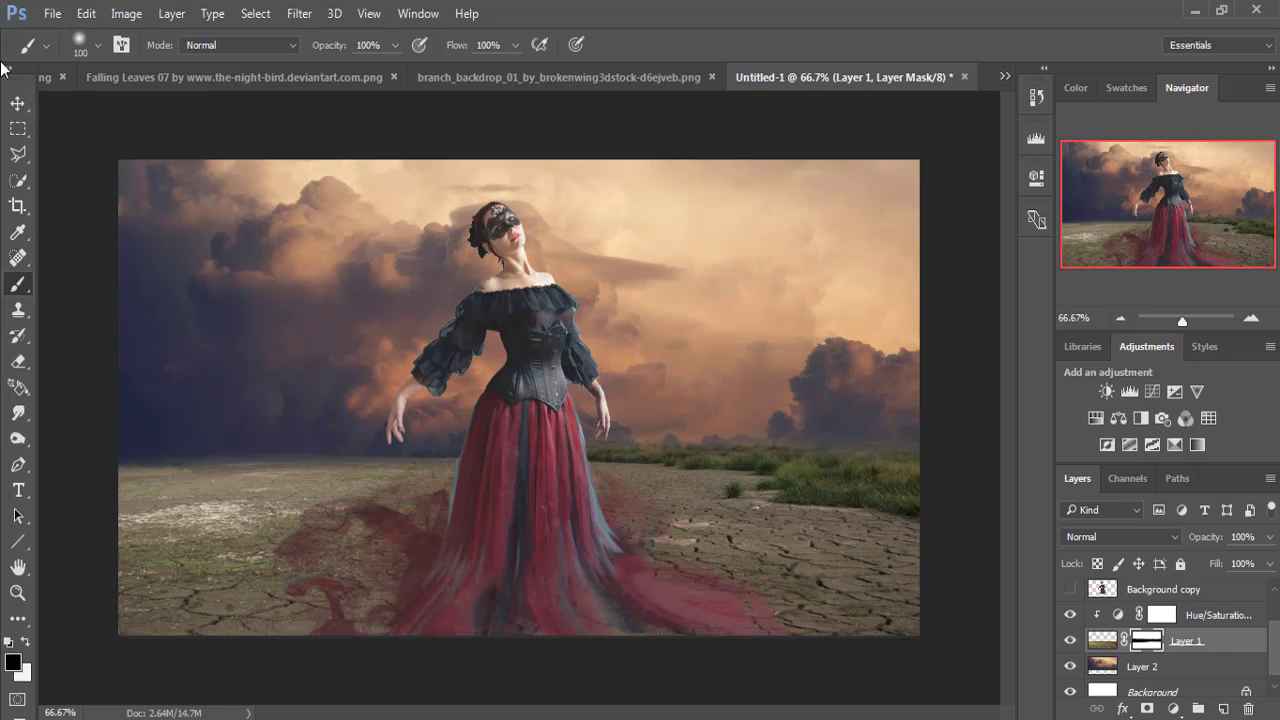
click(20, 105)
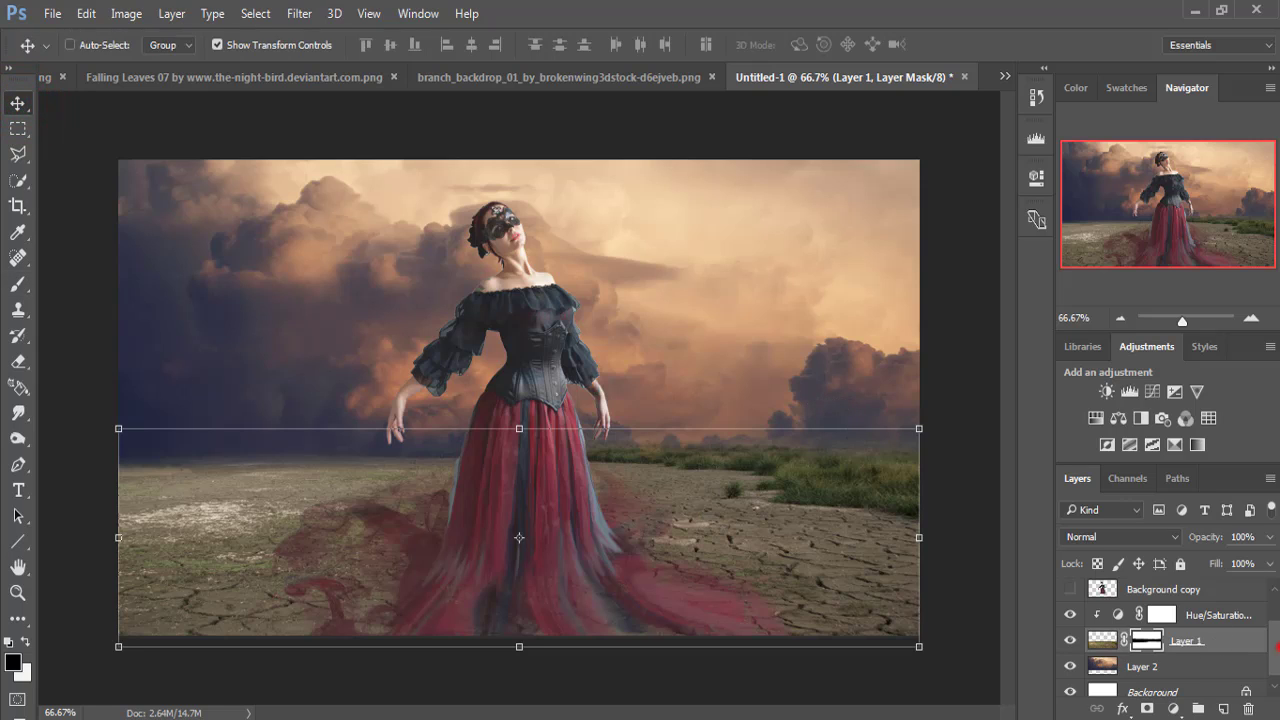
scroll(1276, 645, up, 2)
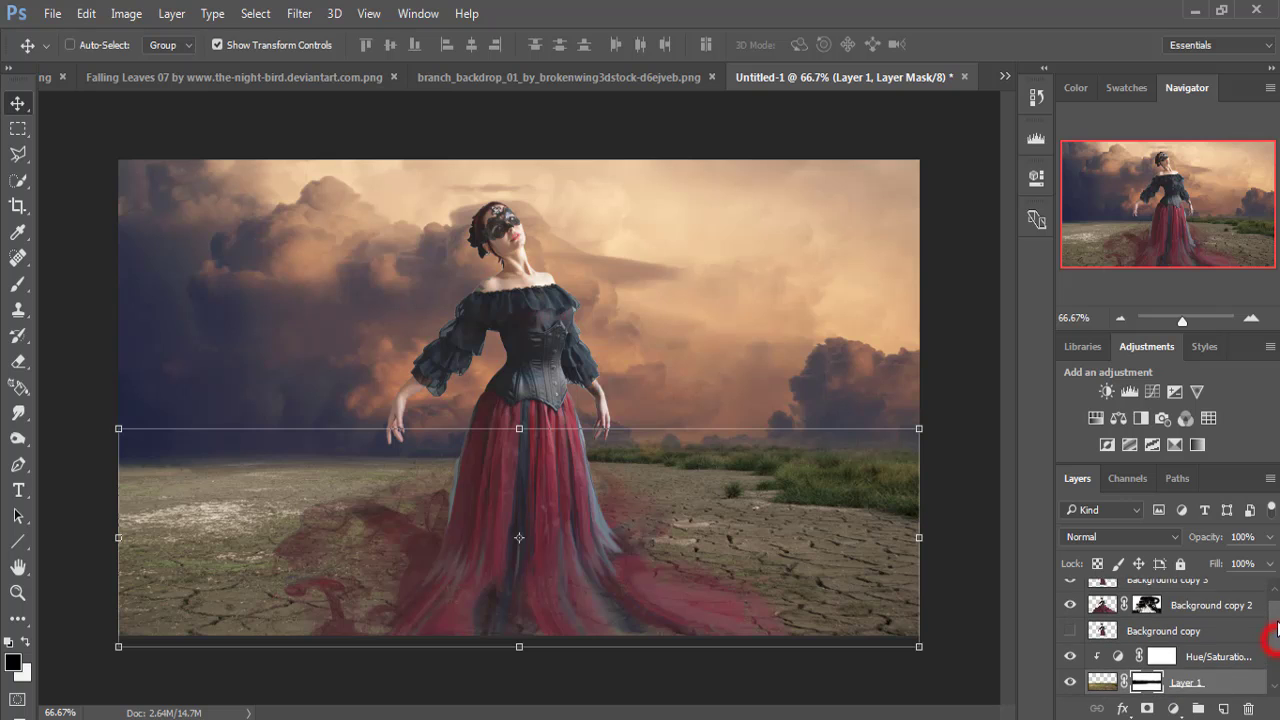
scroll(1276, 645, down, 2)
scroll(1276, 645, up, 2)
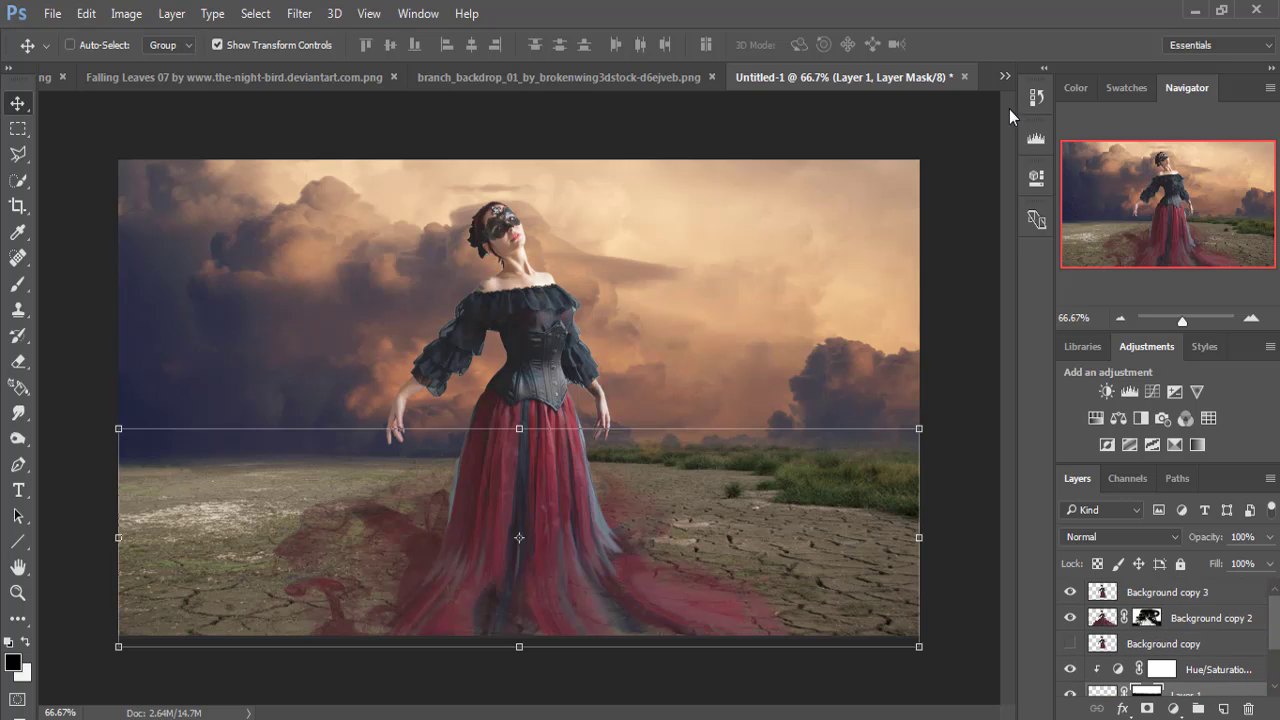
Float the branch_backdrop image in its own window.
click(585, 79)
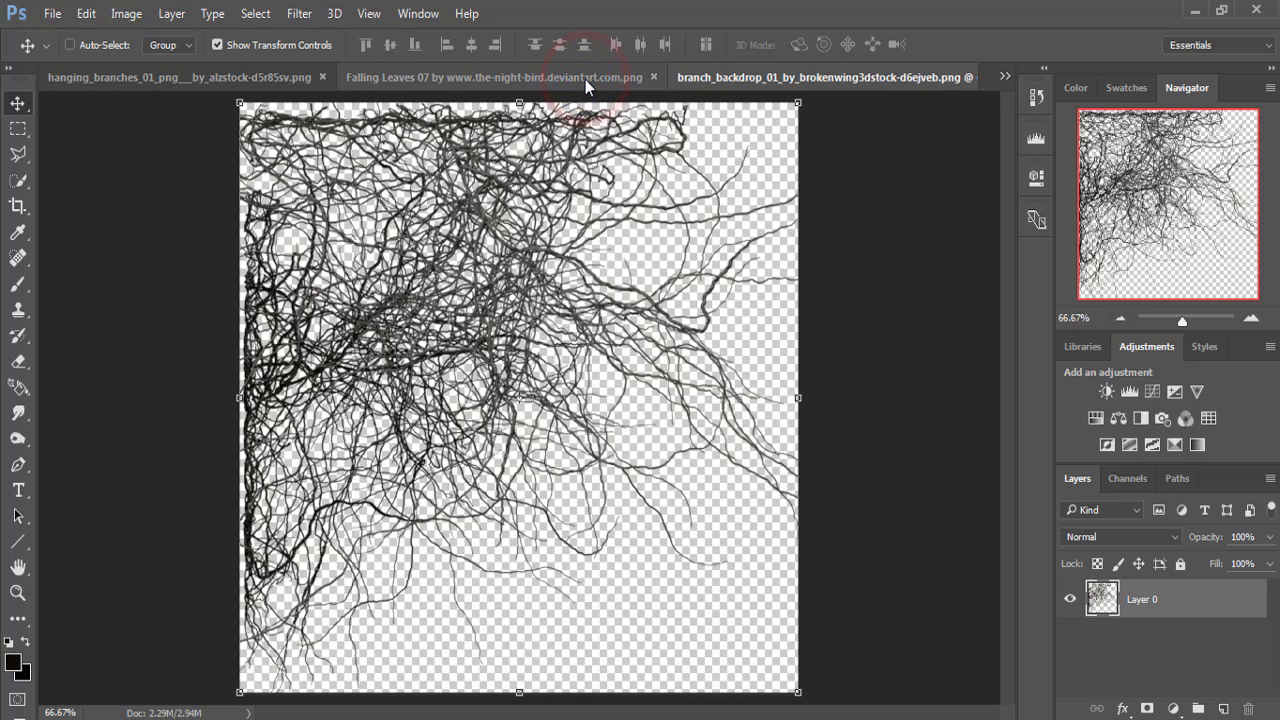
click(585, 79)
click(858, 79)
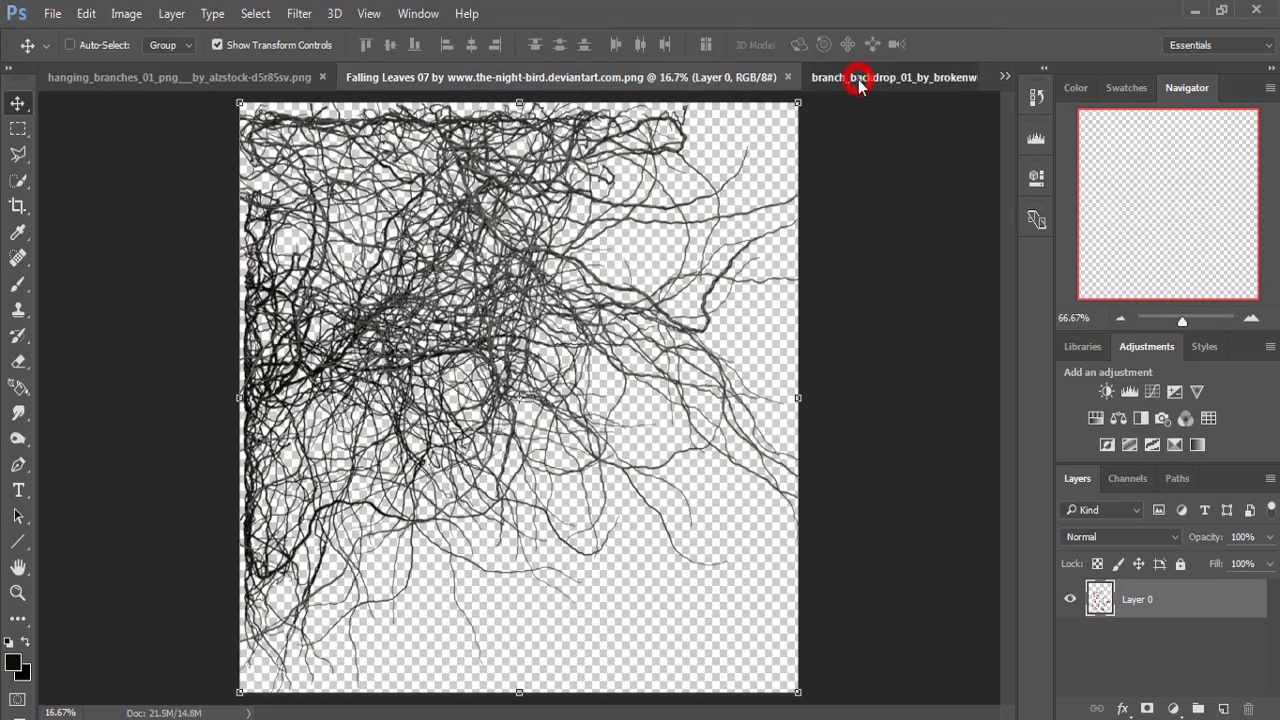
mouse_move(659, 79)
mouse_down()
mouse_move(658, 133)
mouse_move(684, 140)
mouse_up()
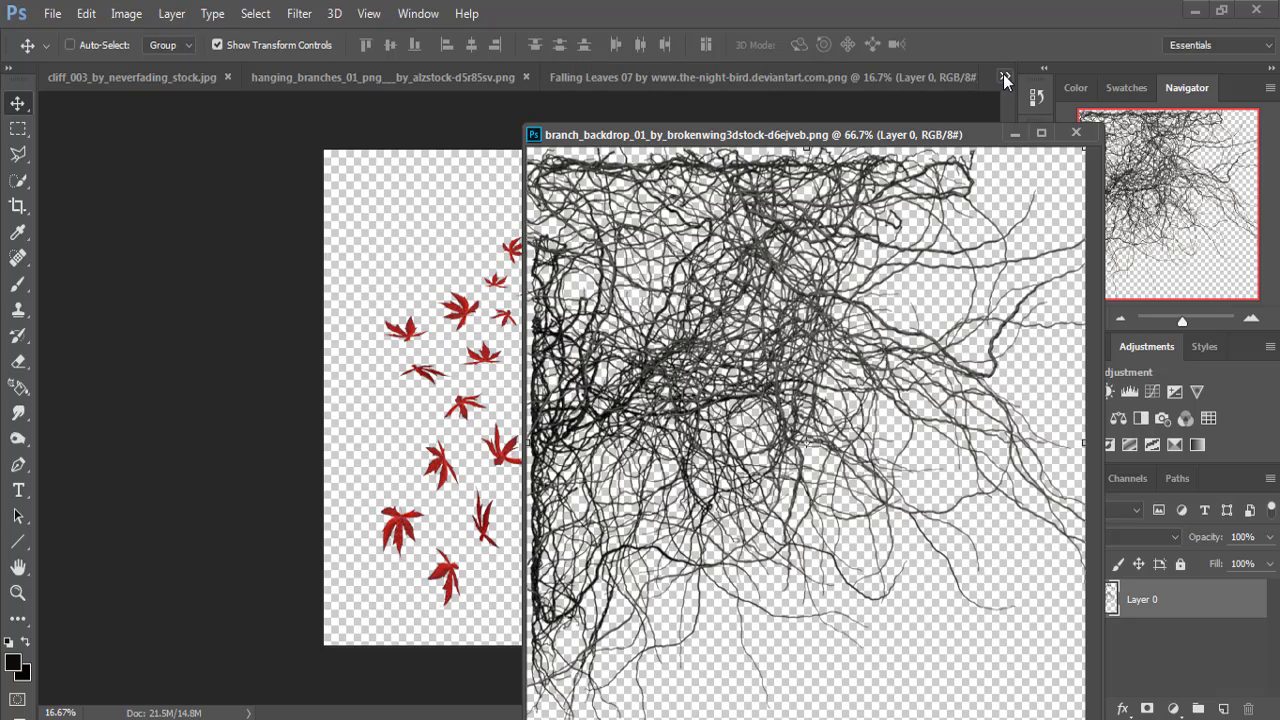
Drag the branches into the Untitled-1 composite as Layer 3, then minimize the branch window.
click(1005, 77)
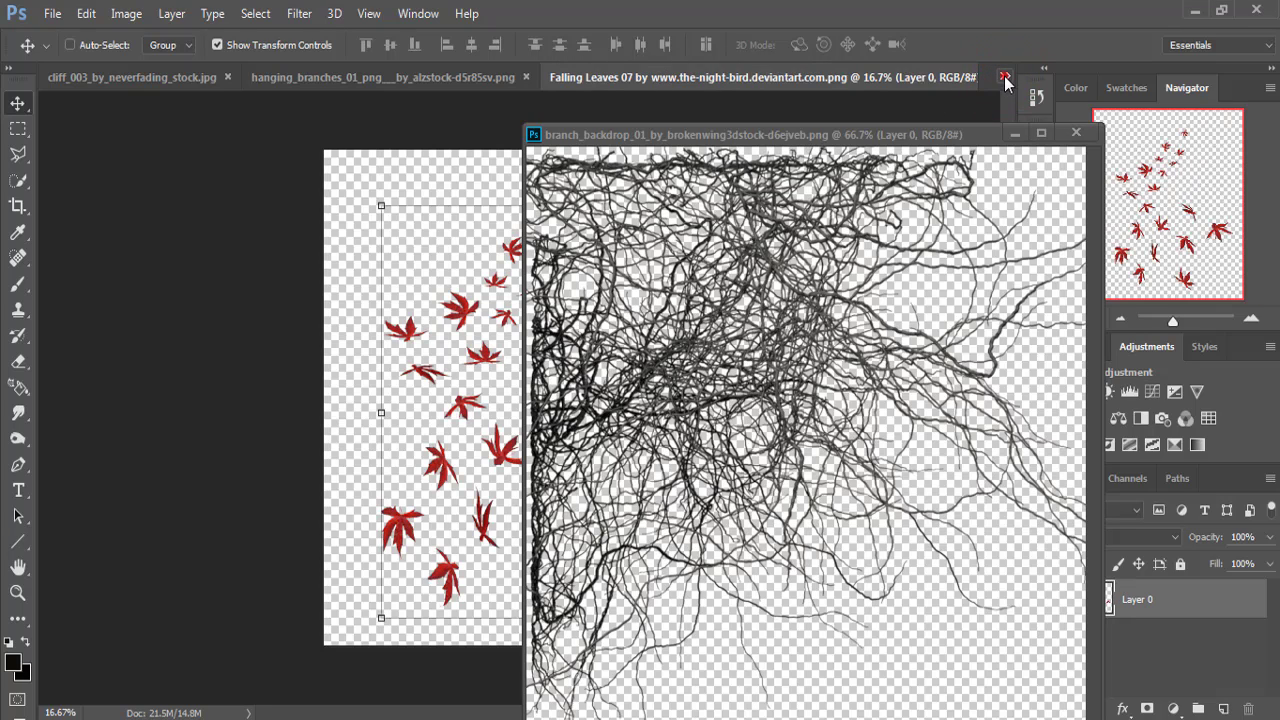
click(1005, 77)
click(715, 147)
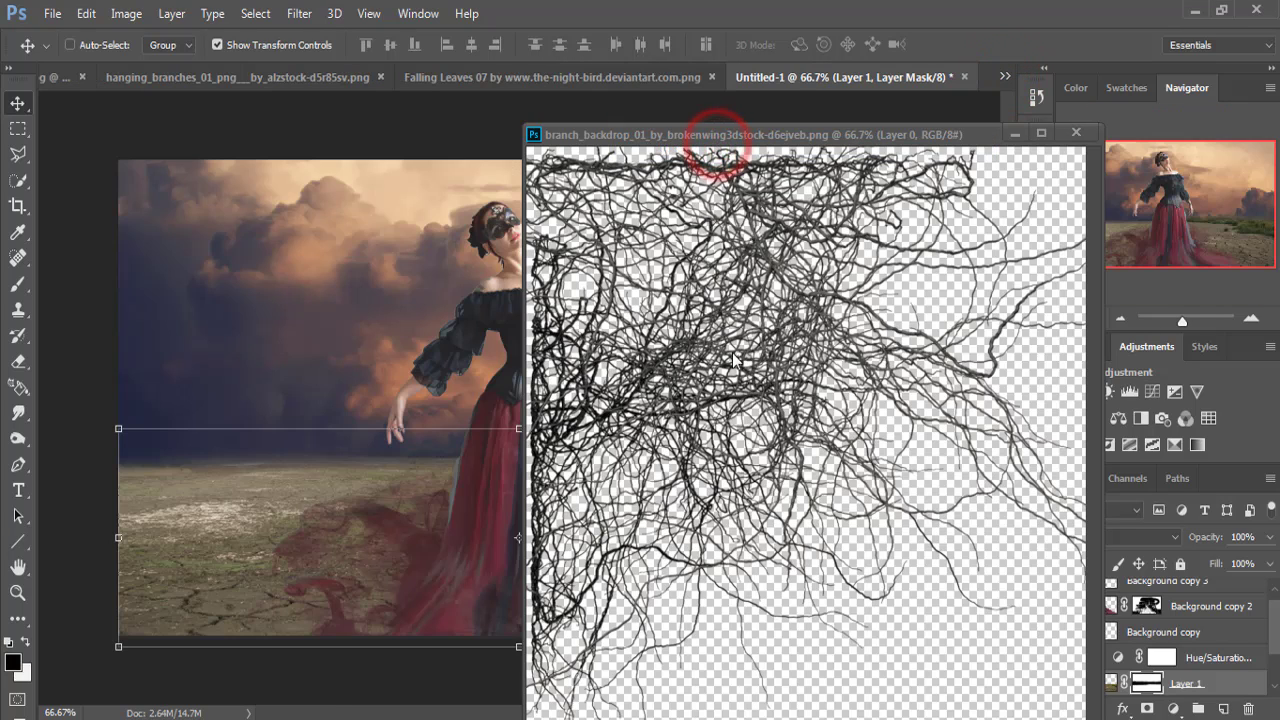
click(766, 314)
drag(785, 307, 354, 336)
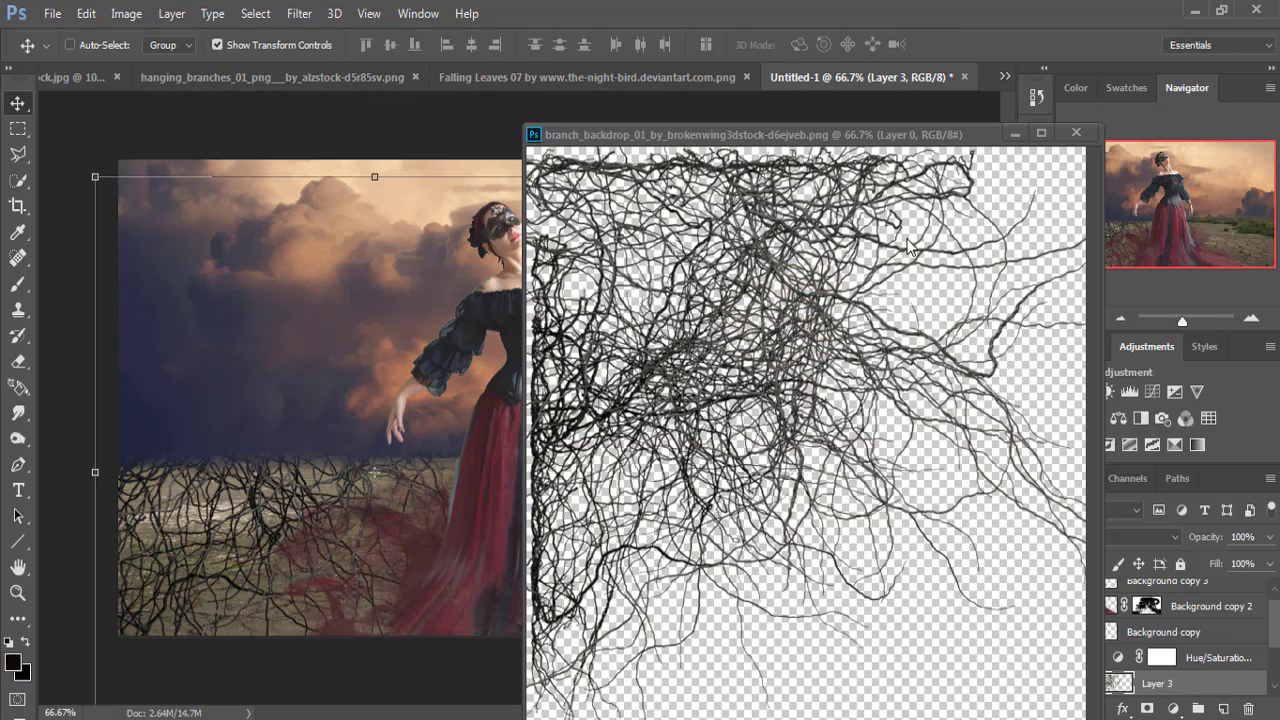
click(1010, 136)
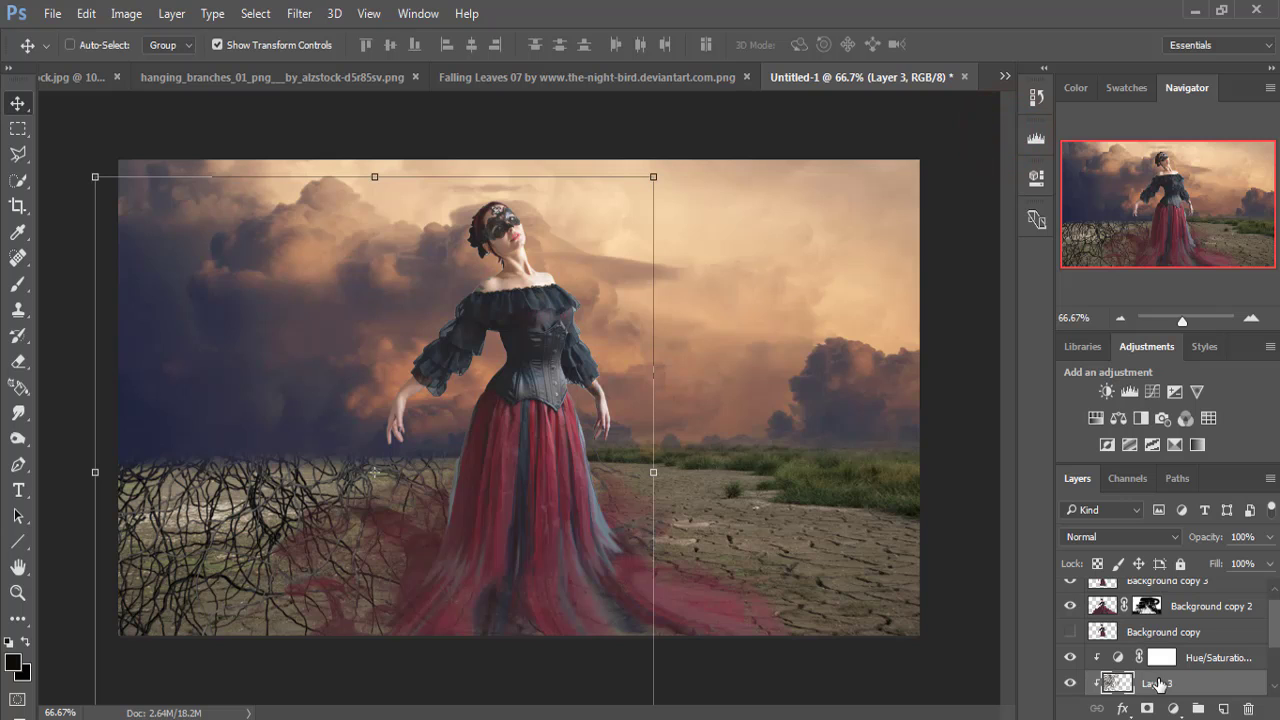
Move Layer 3 to the top of the stack and place the branches in the top-left corner.
mouse_move(1157, 678)
mouse_down()
mouse_move(1160, 564)
mouse_move(1150, 586)
mouse_up()
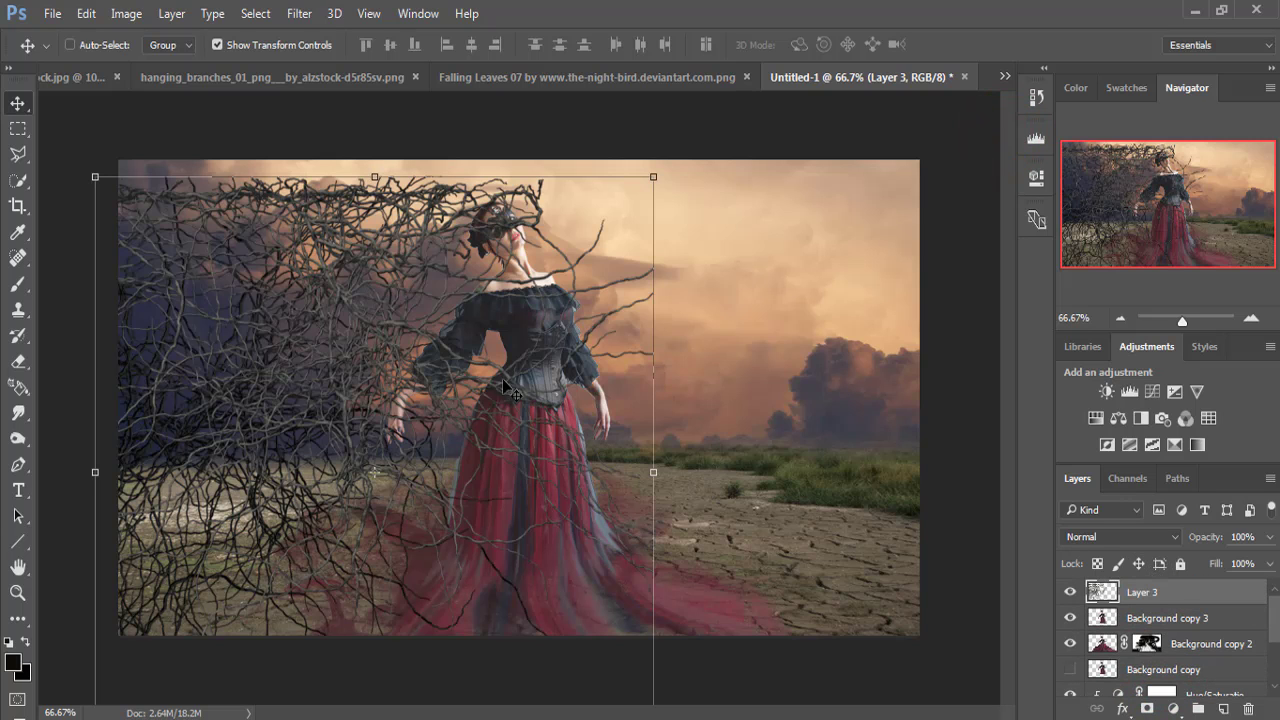
mouse_move(372, 324)
mouse_down()
mouse_move(112, 276)
mouse_move(114, 206)
mouse_up()
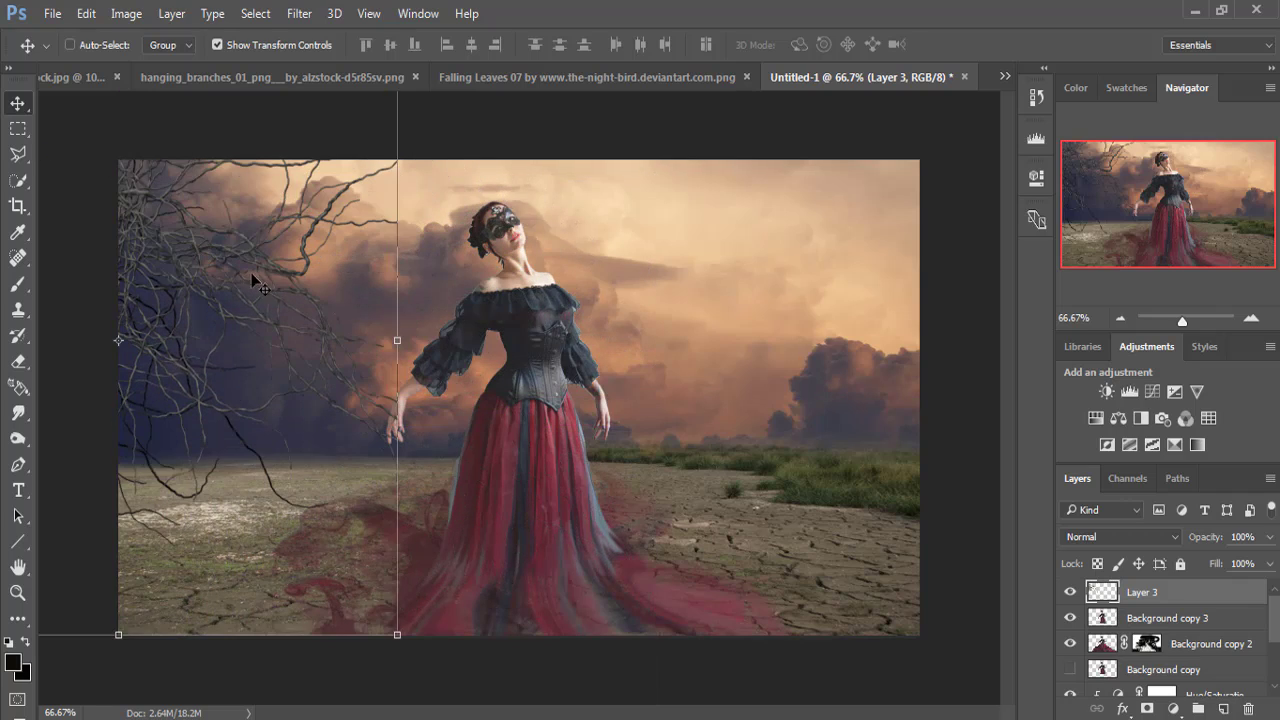
drag(250, 293, 250, 285)
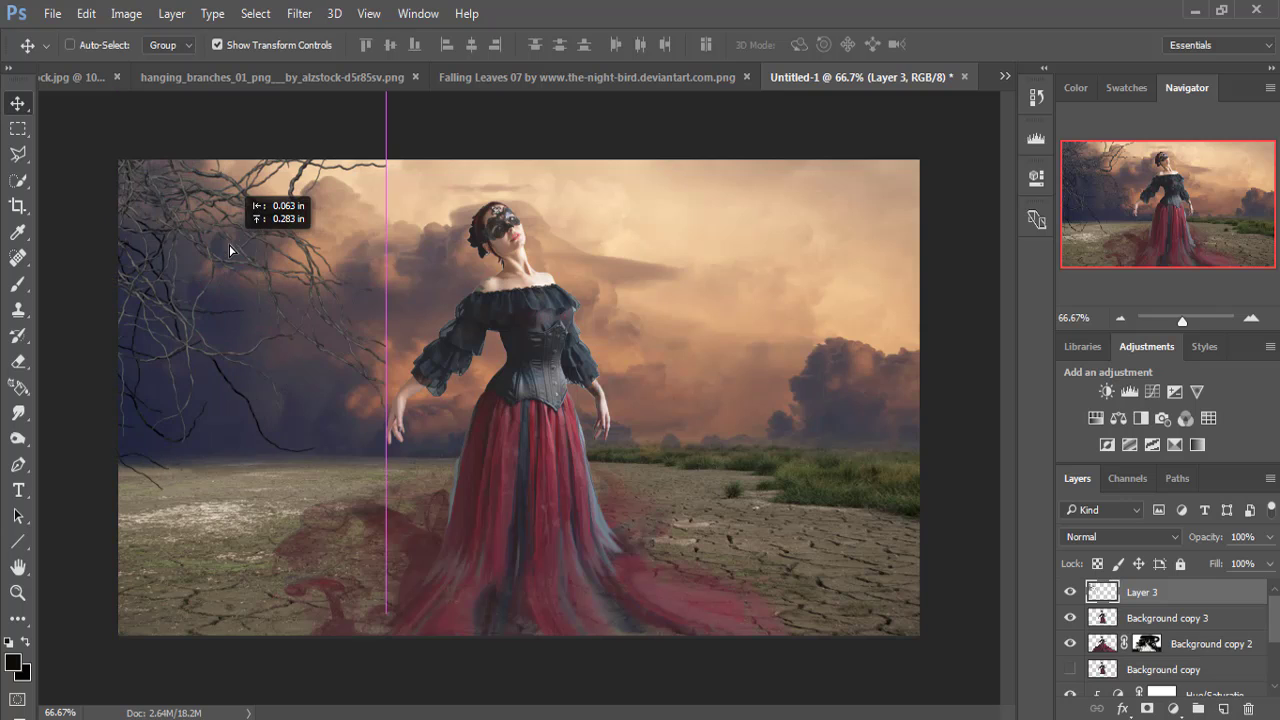
click(176, 228)
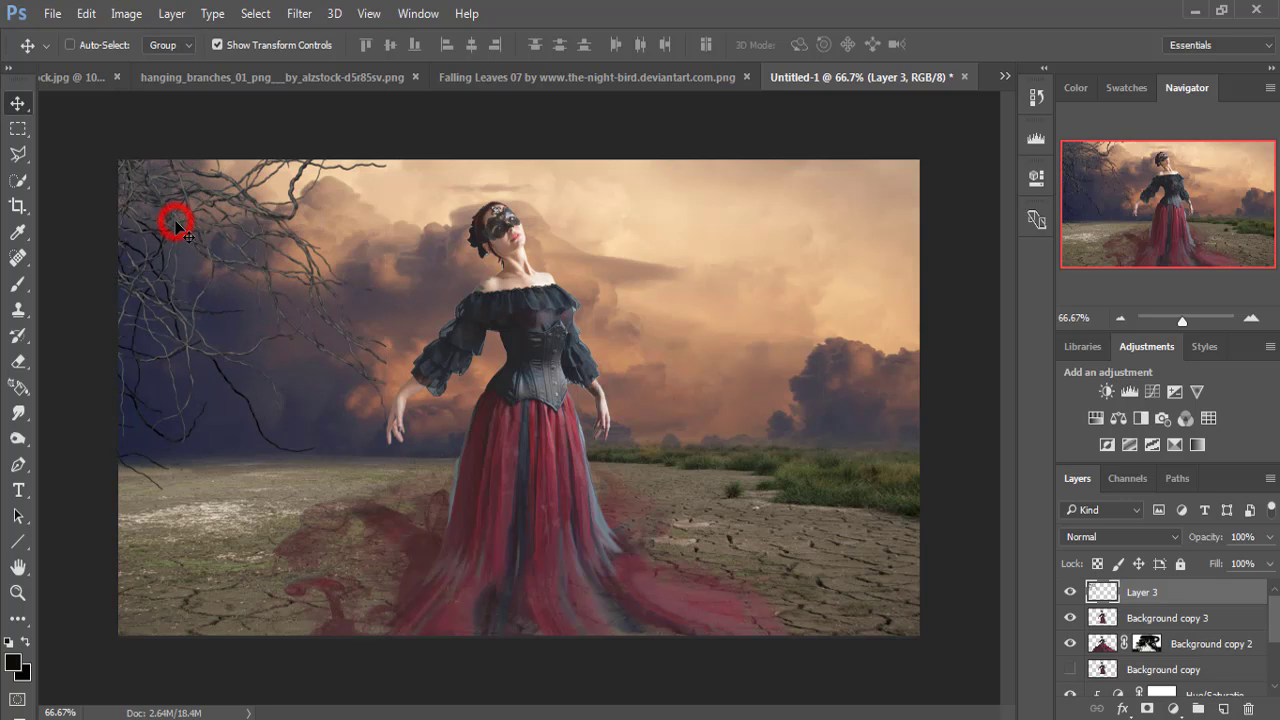
Flip the branches horizontally and move them to the upper-right corner.
click(86, 14)
mouse_move(232, 396)
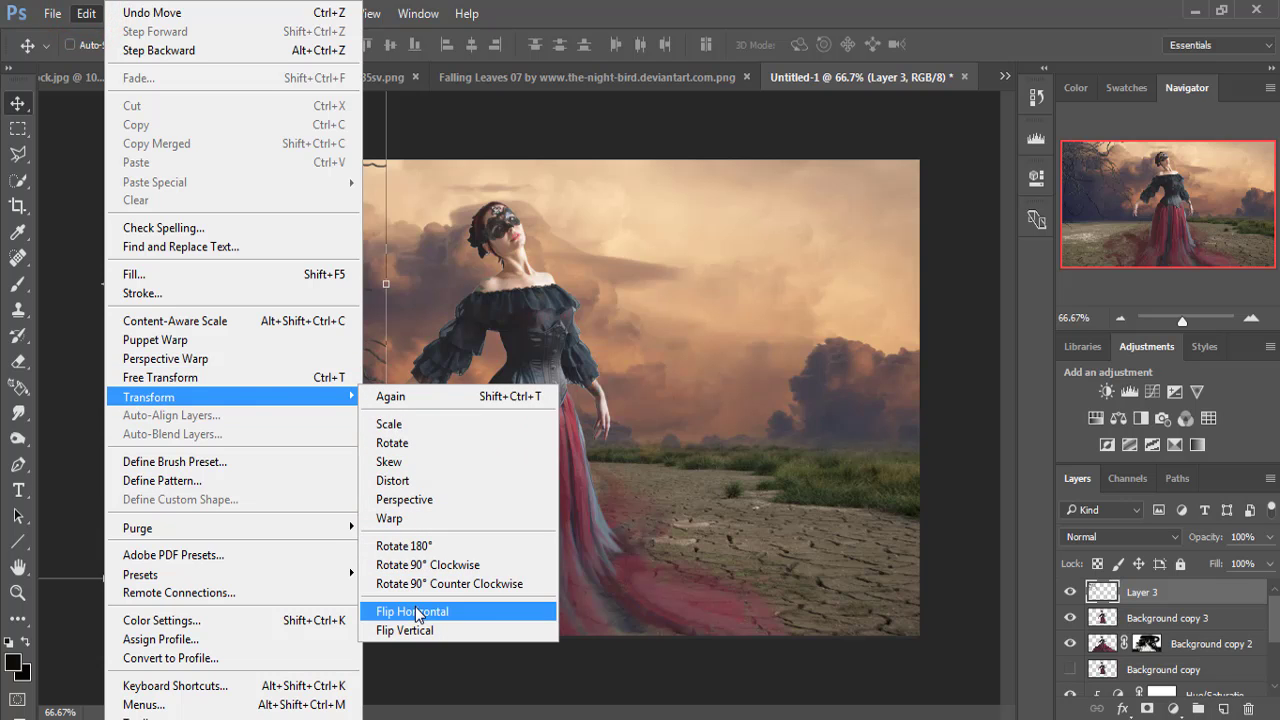
click(418, 612)
mouse_move(251, 300)
mouse_down()
mouse_move(850, 290)
mouse_move(848, 263)
mouse_move(829, 271)
mouse_up()
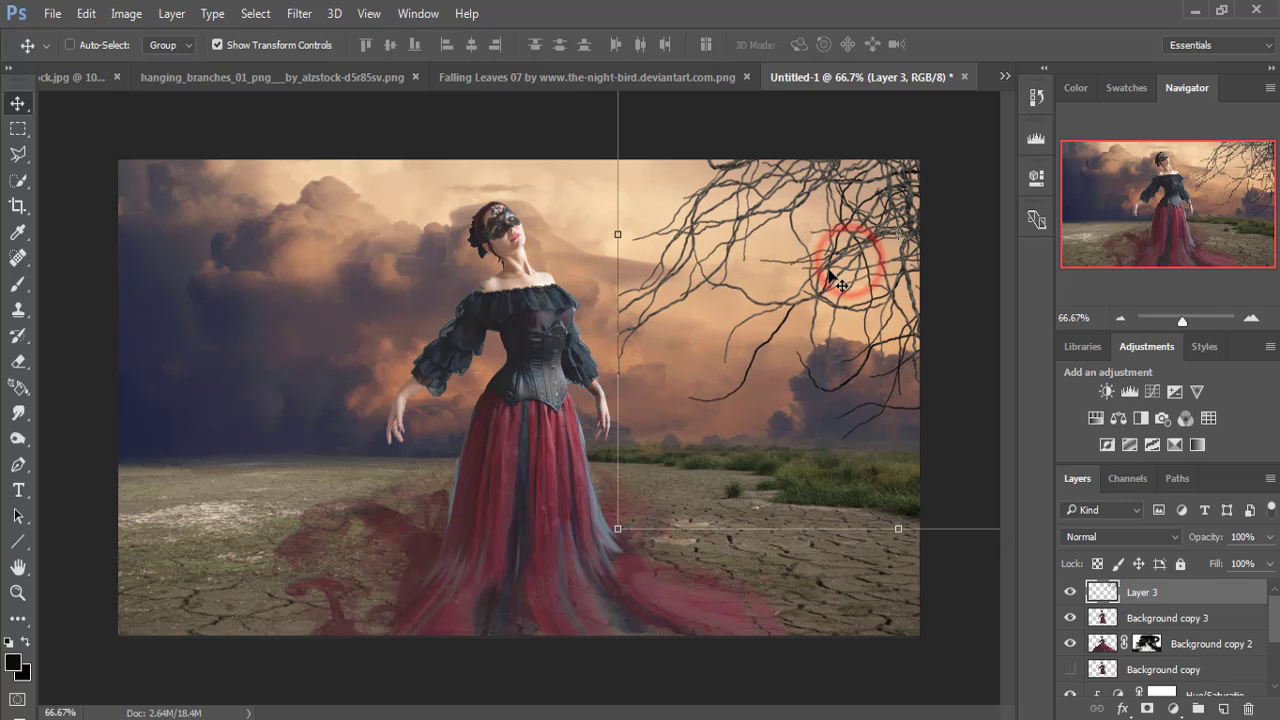
click(836, 278)
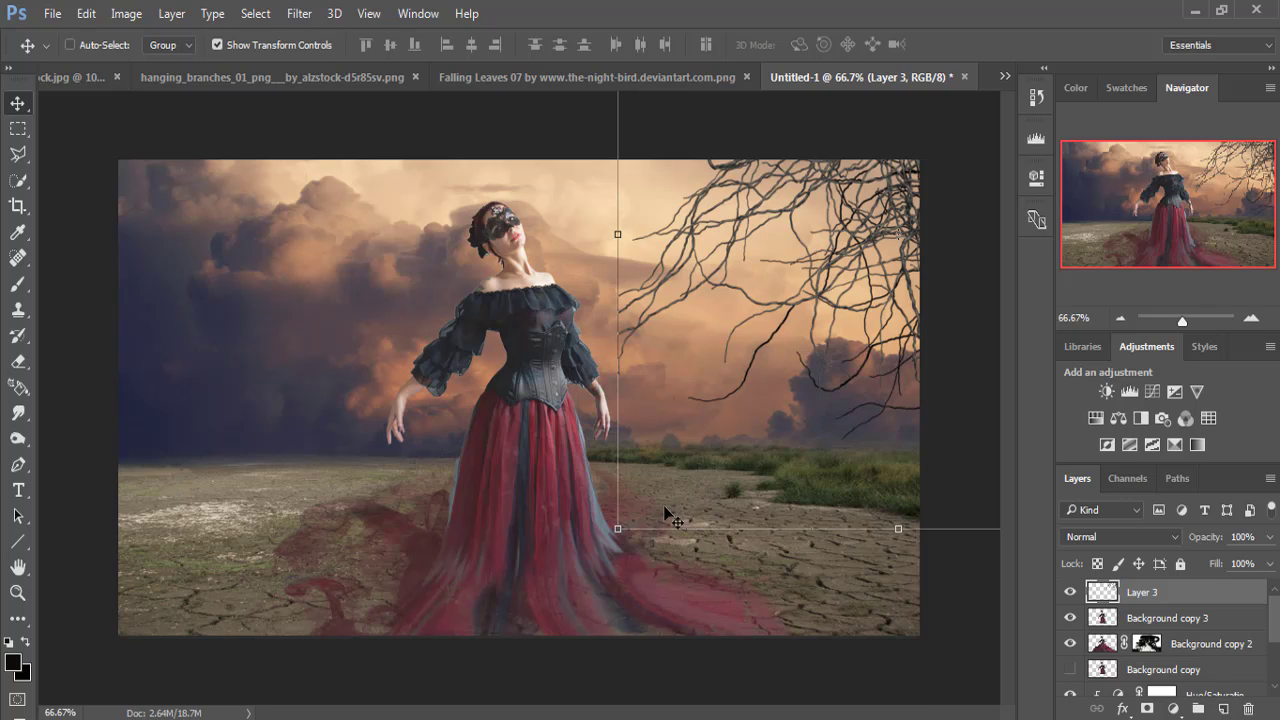
Scale the branches to about 95%, tuck them into the corner, and commit.
drag(617, 530, 715, 425)
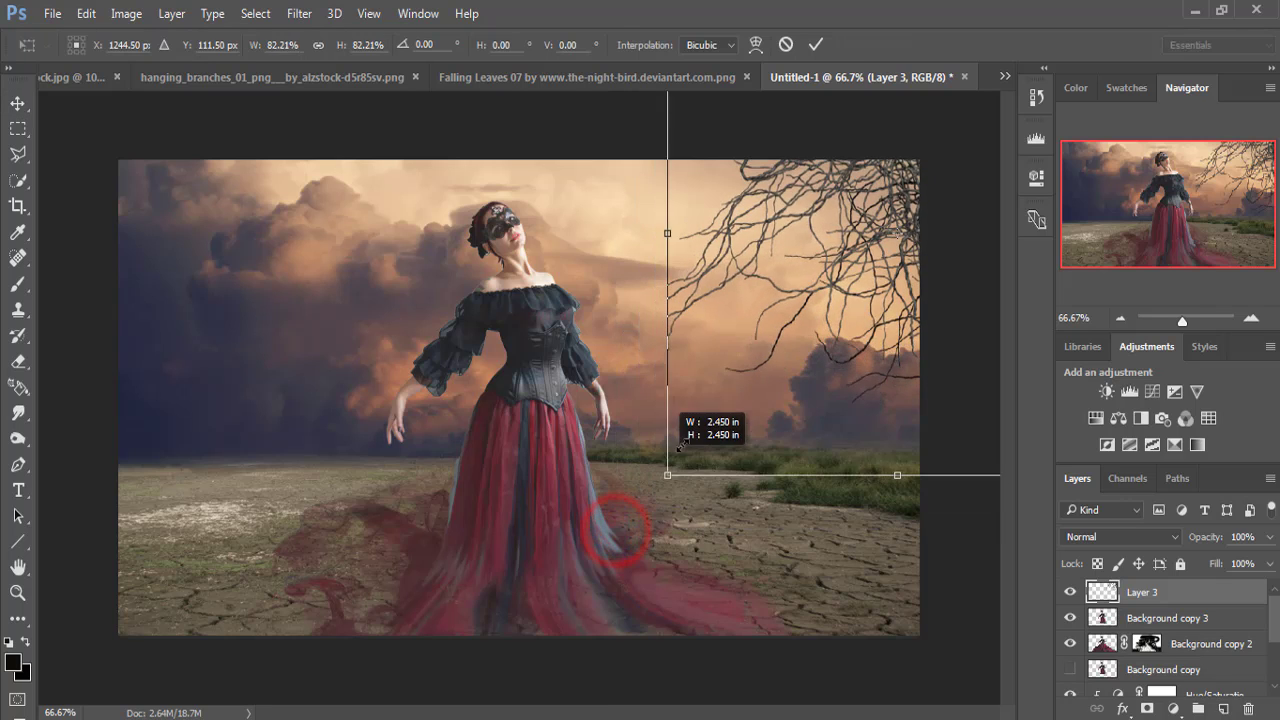
drag(840, 233, 816, 272)
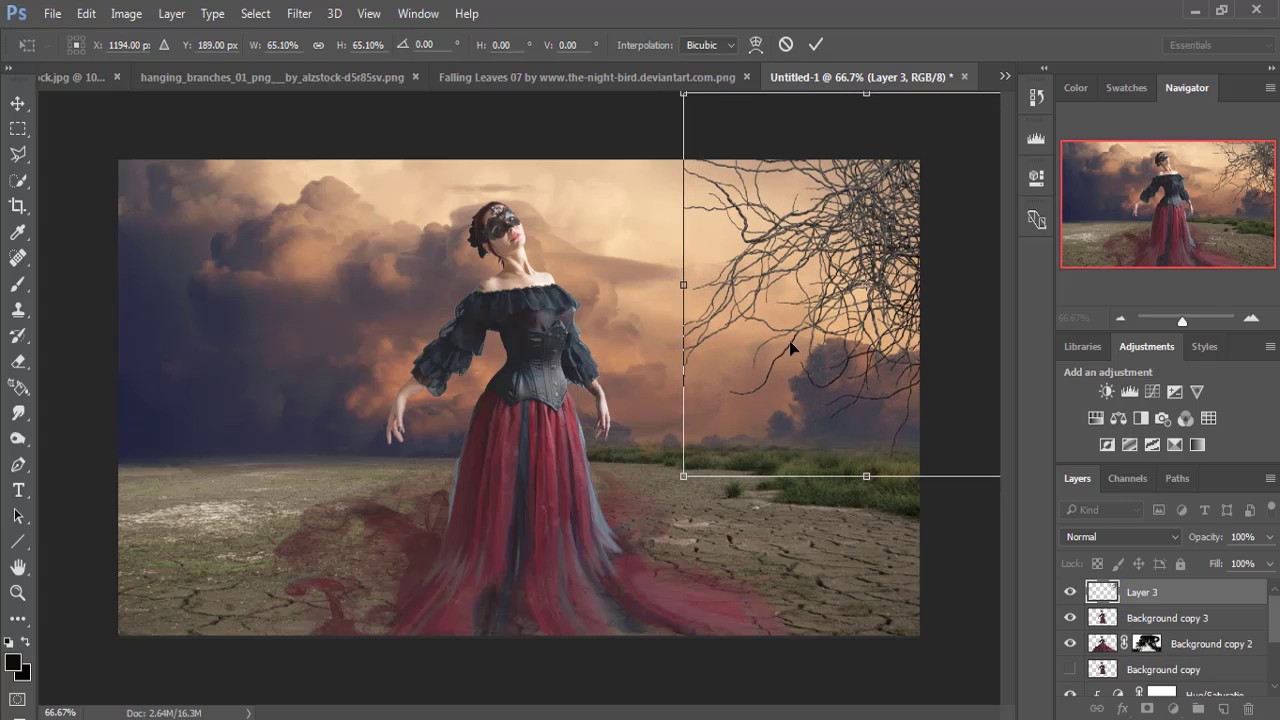
drag(681, 478, 600, 563)
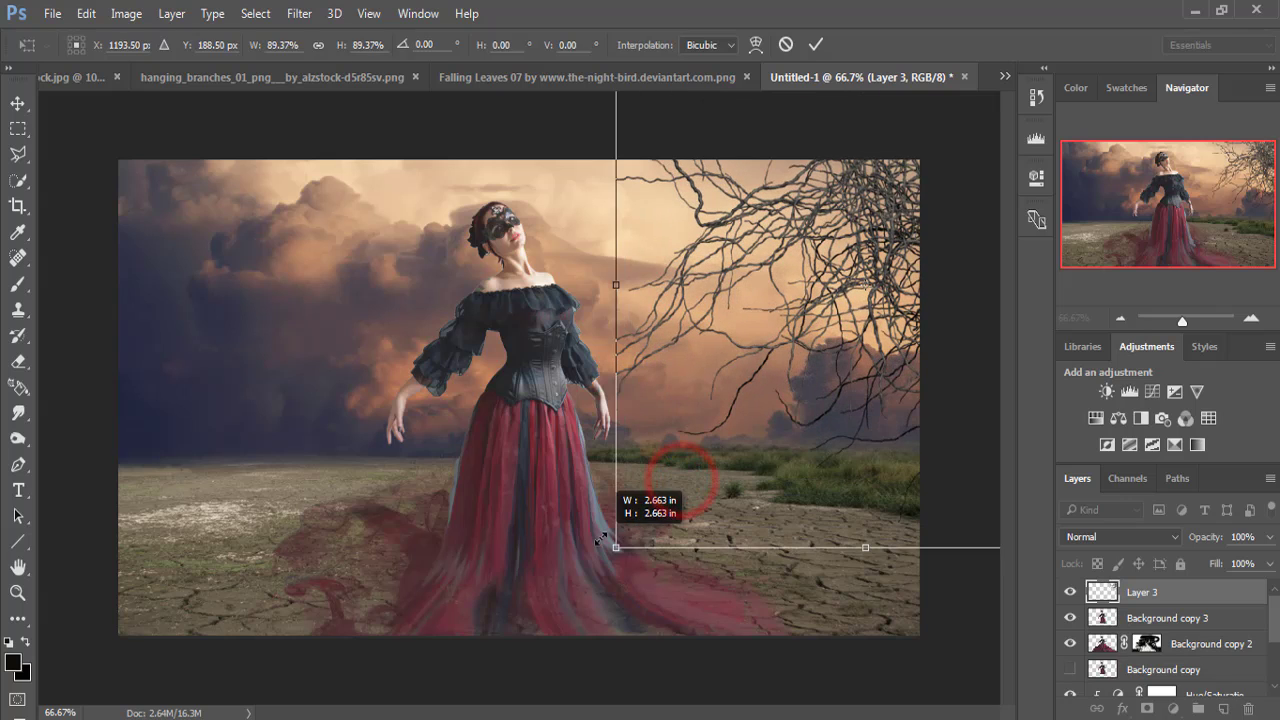
drag(818, 324, 846, 297)
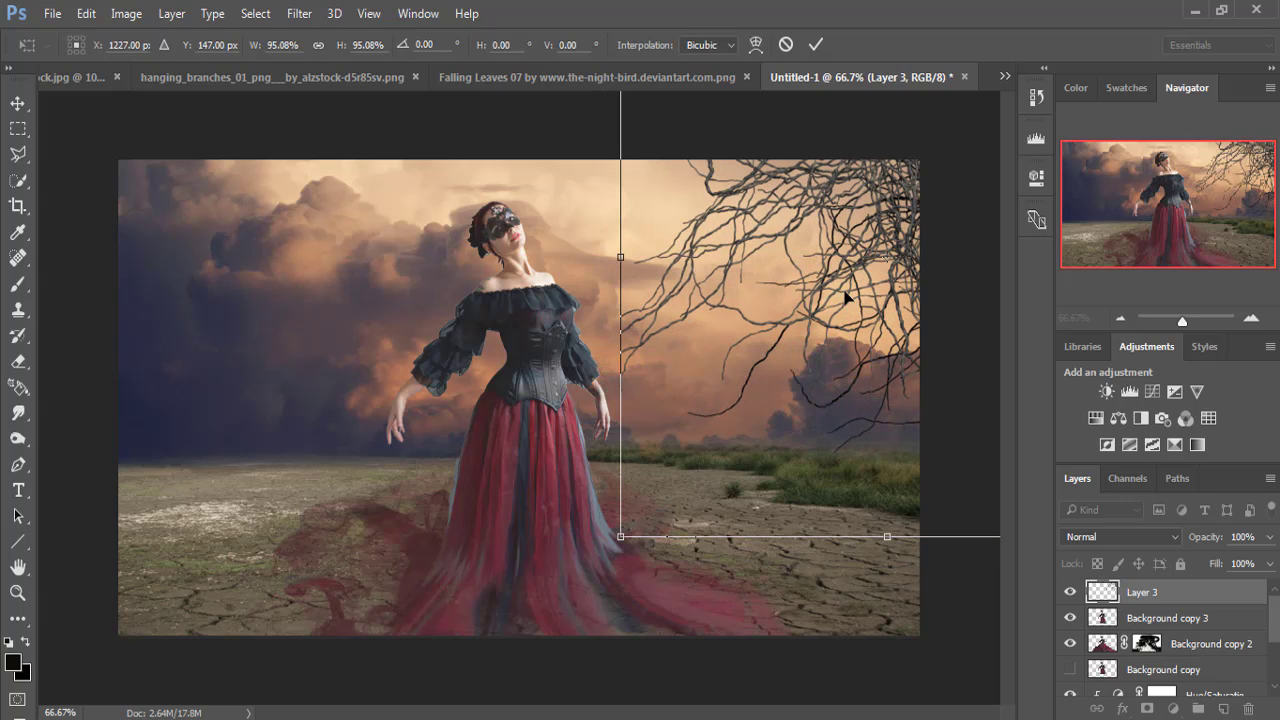
click(812, 45)
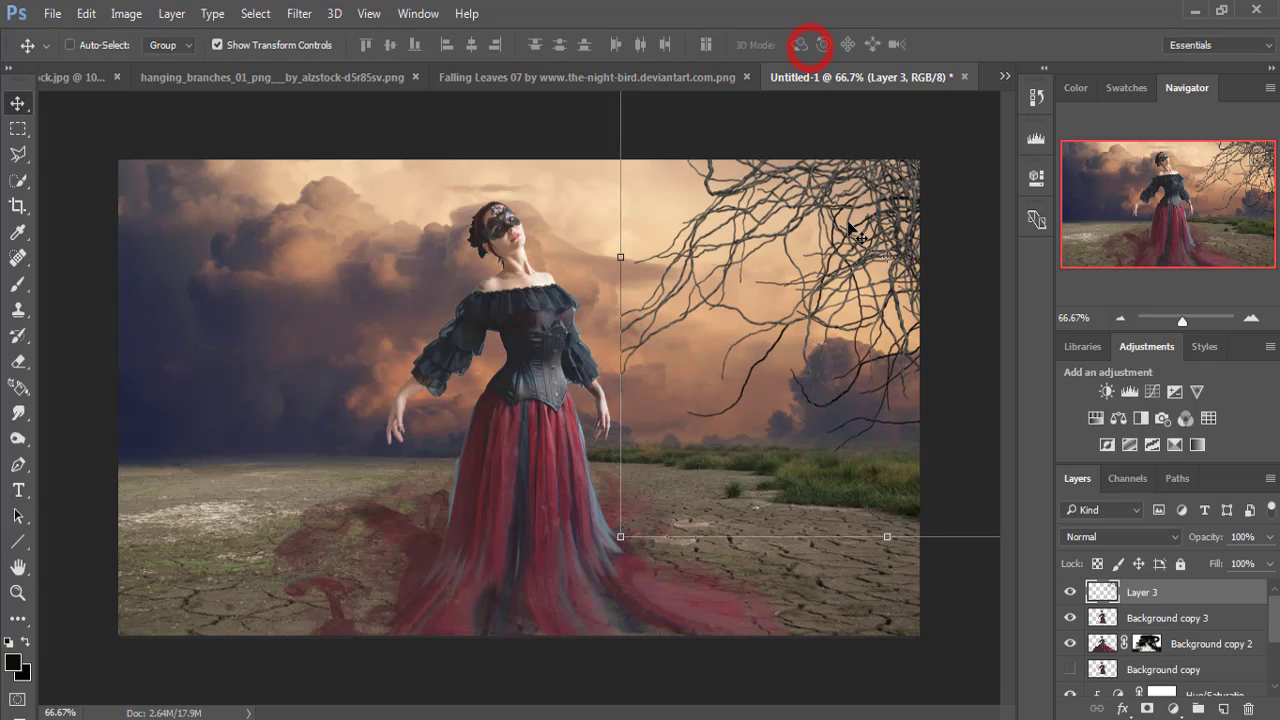
right_click(1142, 598)
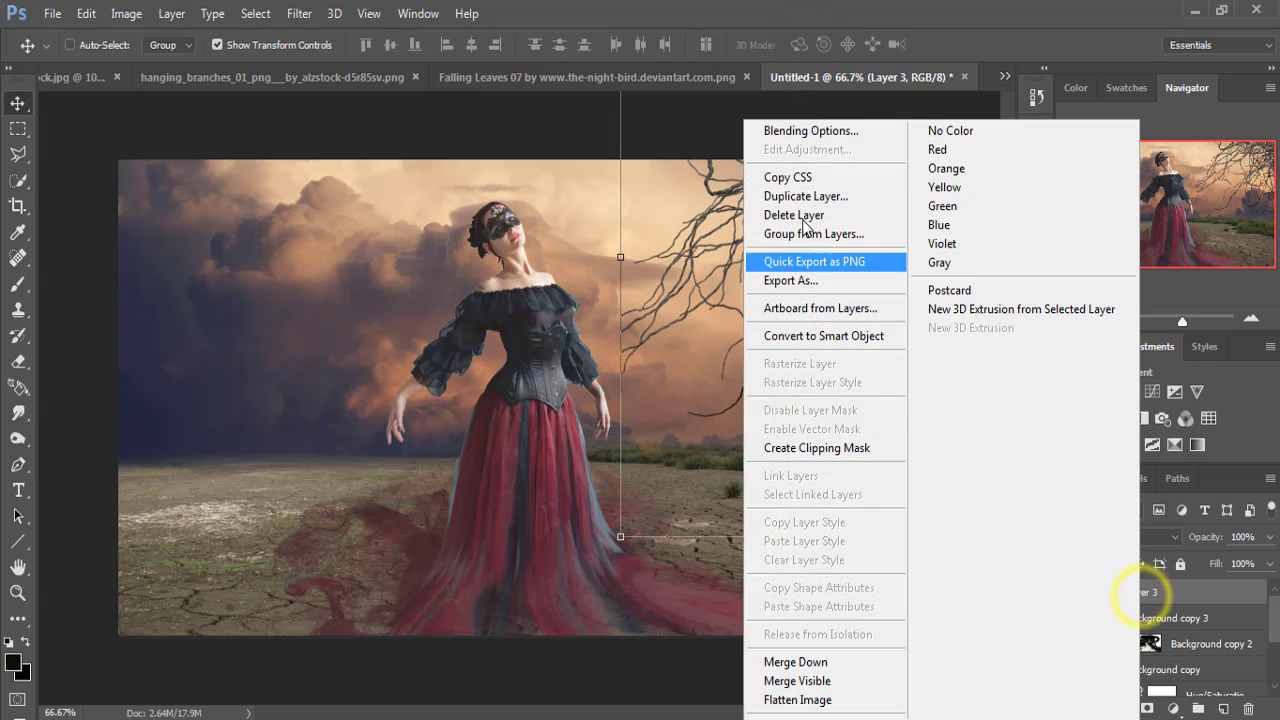
Duplicate Layer 3 and rotate the copy roughly 162-164 degrees.
click(800, 198)
click(1188, 236)
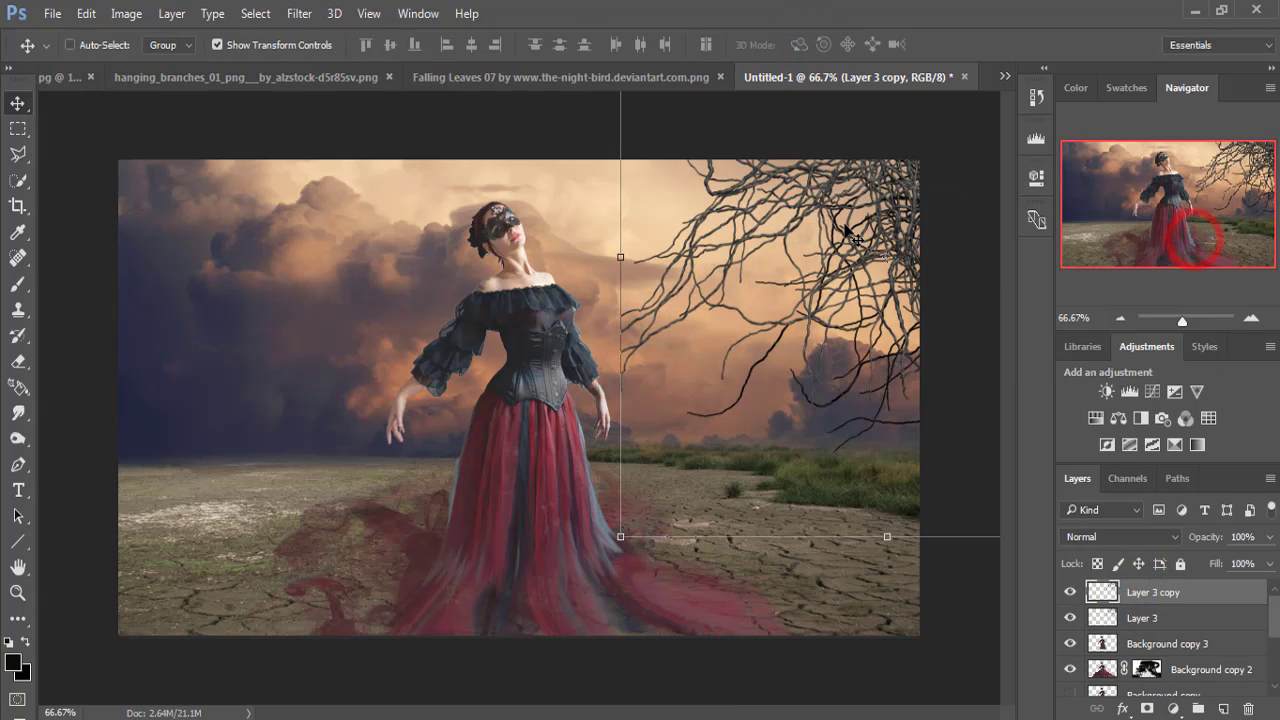
drag(860, 210, 410, 400)
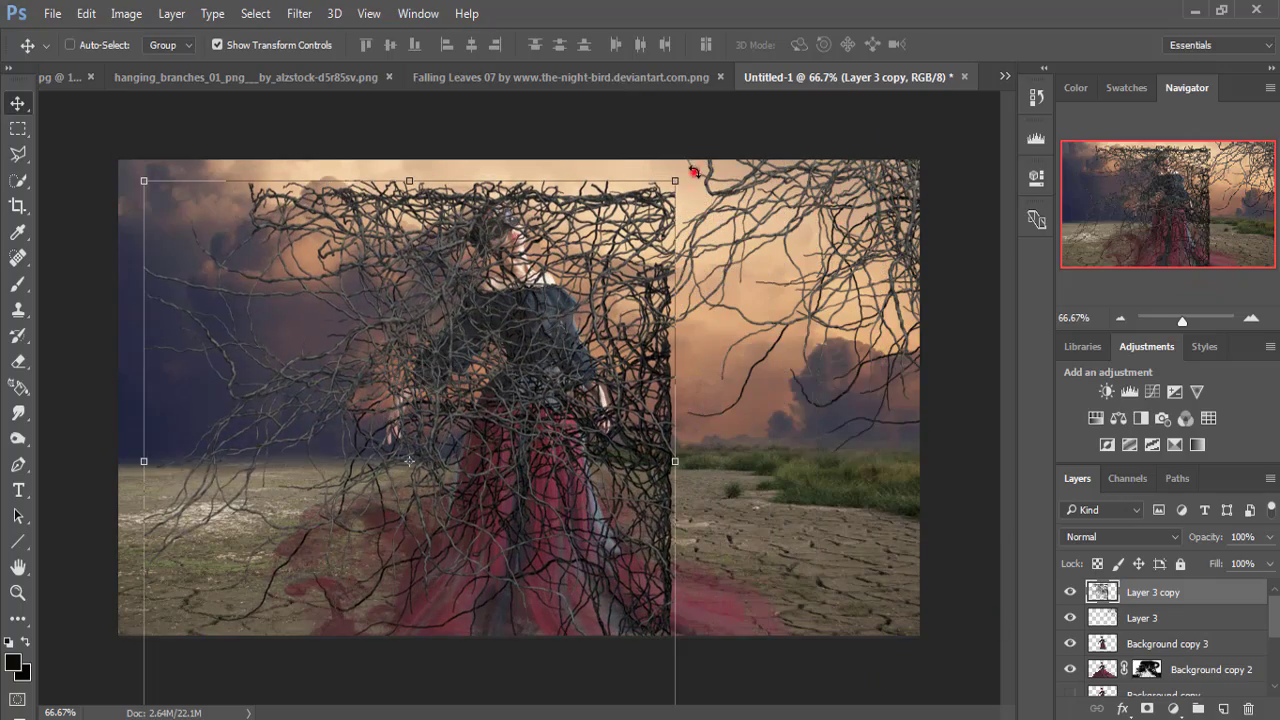
drag(695, 172, 322, 622)
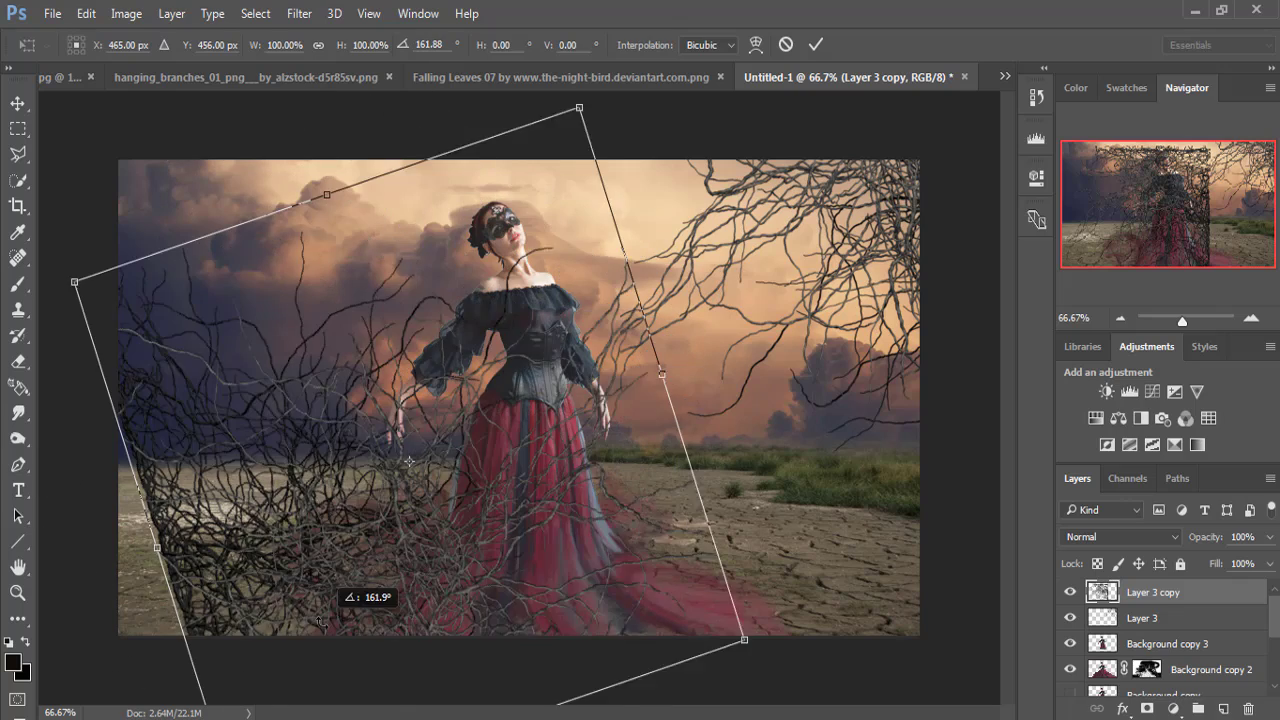
Enlarge the rotated copy to about 137%, snap it to the lower-left edge, and commit.
drag(410, 548, 215, 608)
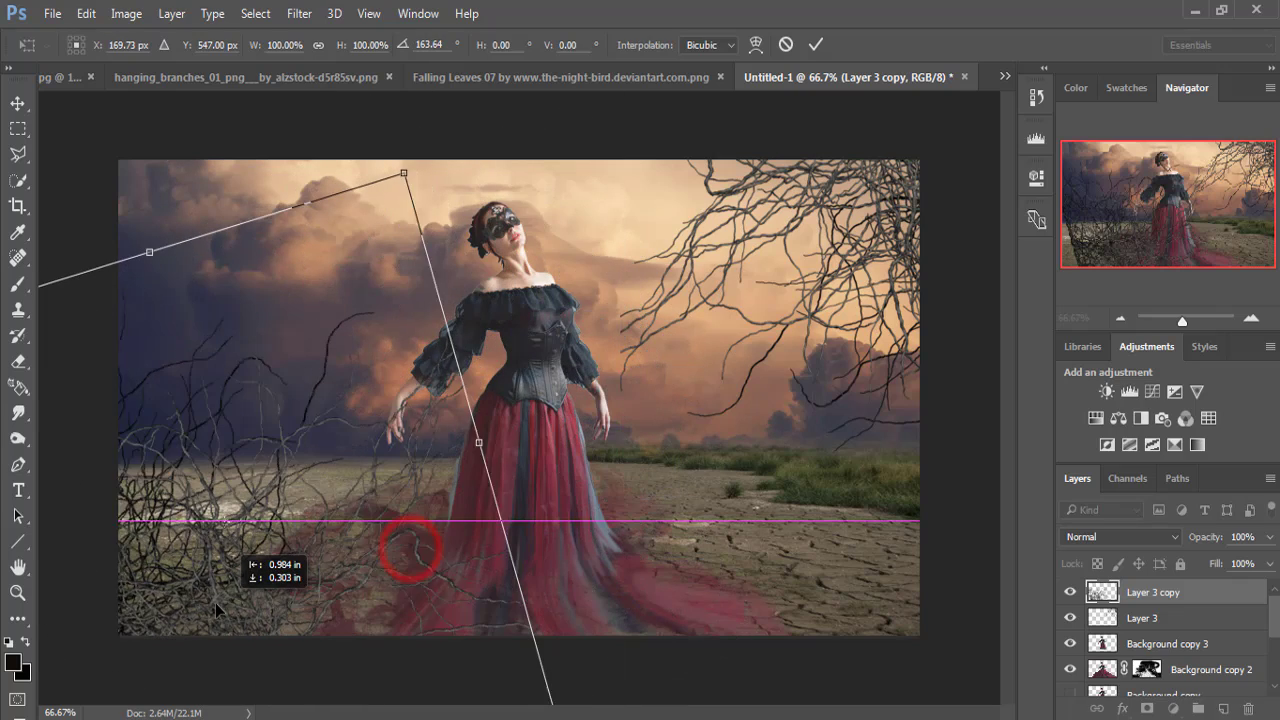
drag(233, 553, 167, 584)
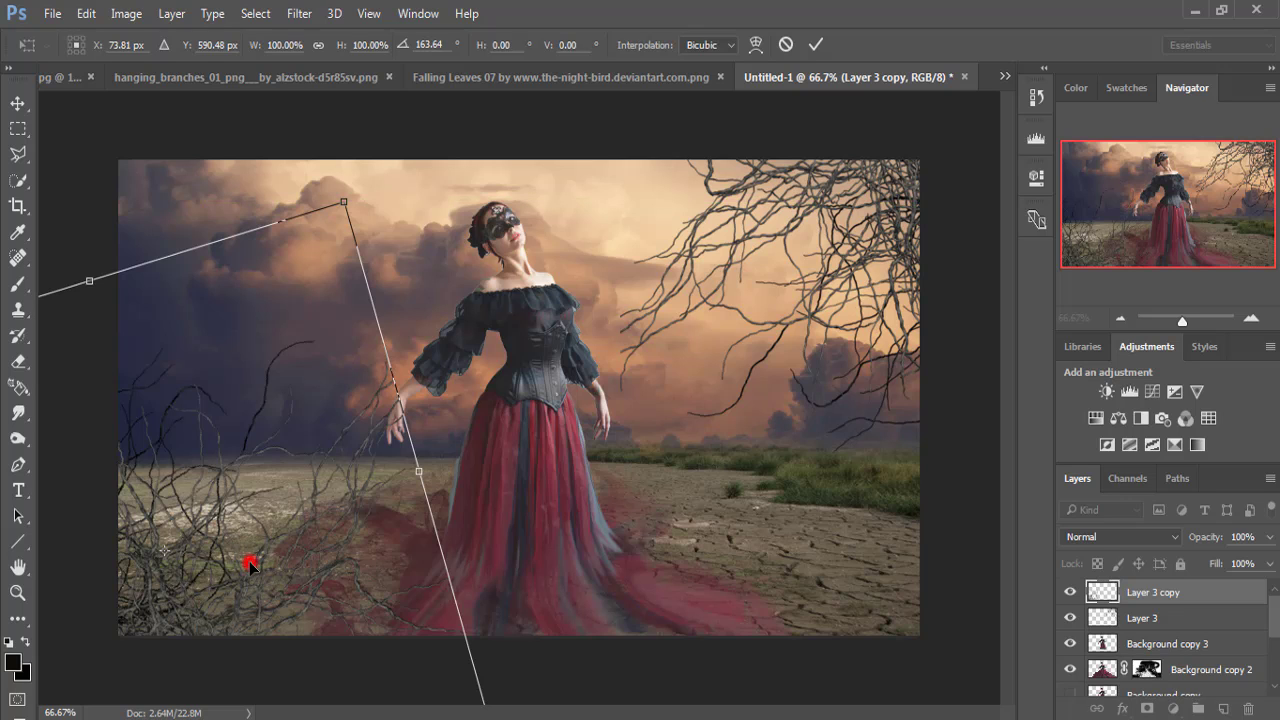
drag(249, 563, 243, 597)
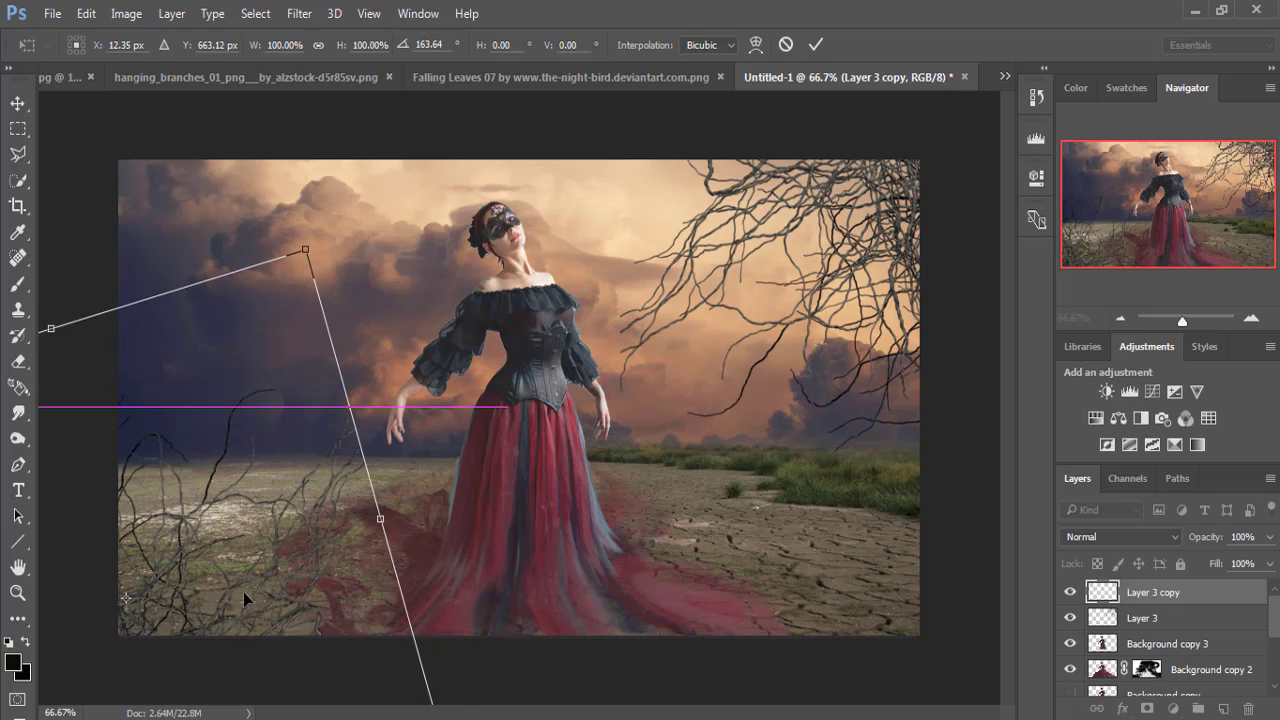
drag(306, 252, 408, 147)
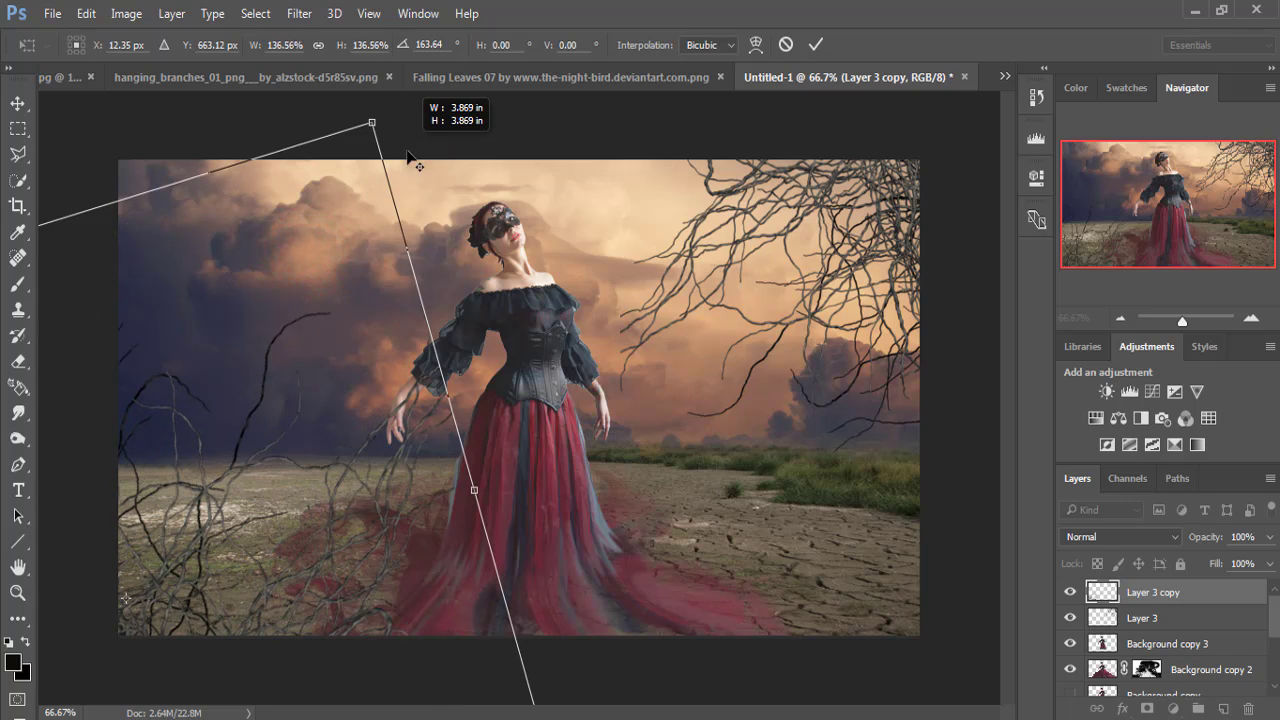
mouse_move(197, 567)
mouse_down()
mouse_move(194, 548)
mouse_move(178, 560)
mouse_up()
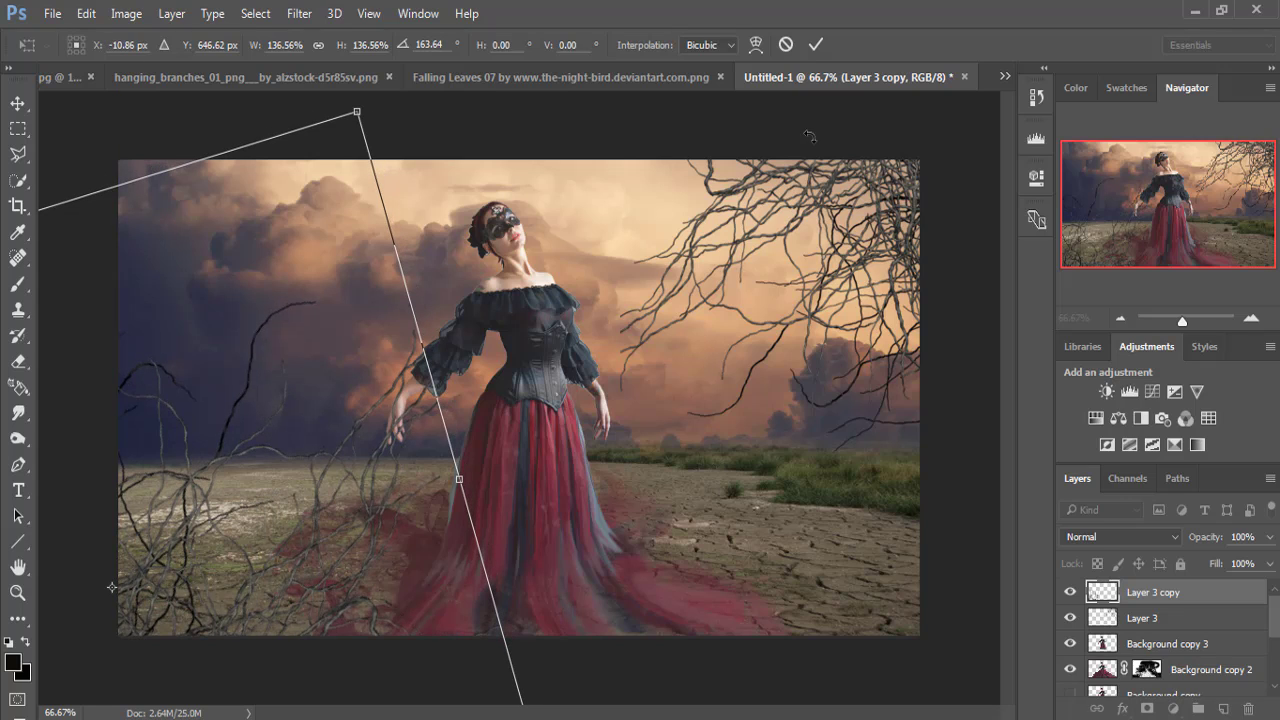
click(815, 46)
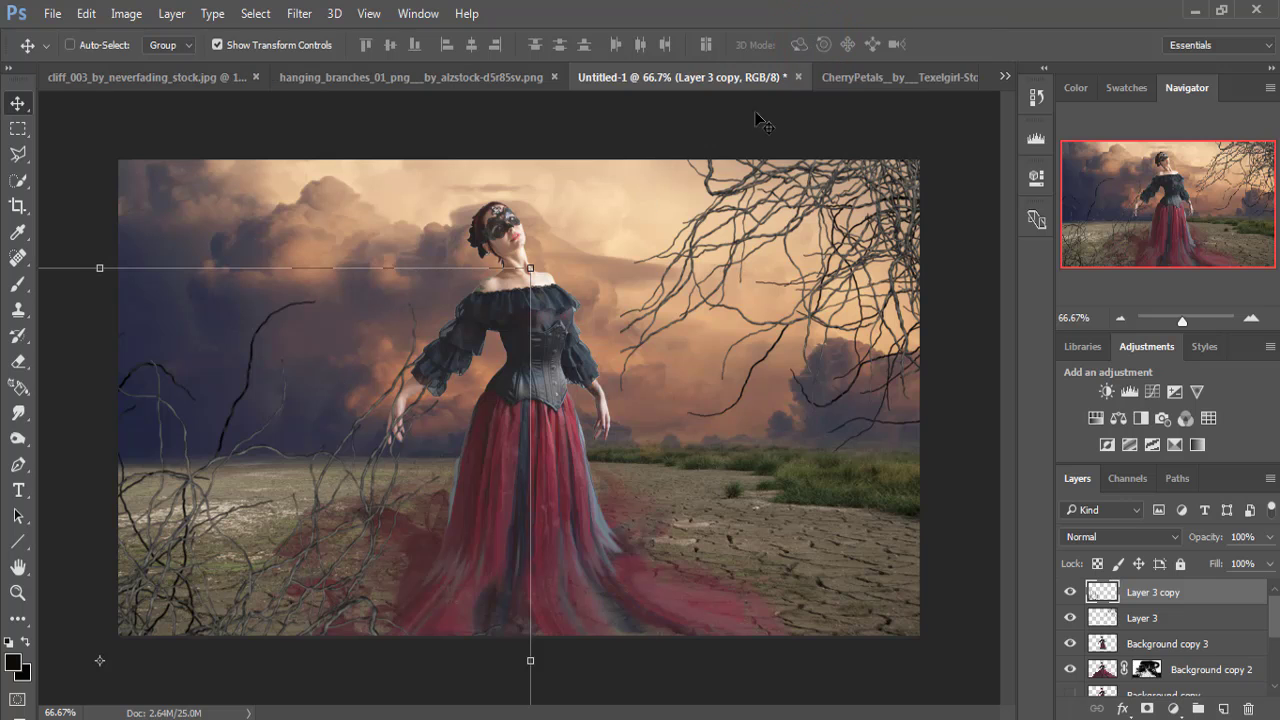
Bring the cherry petals image into the composite as Layer 4, then minimize its window.
click(888, 80)
drag(836, 77, 820, 153)
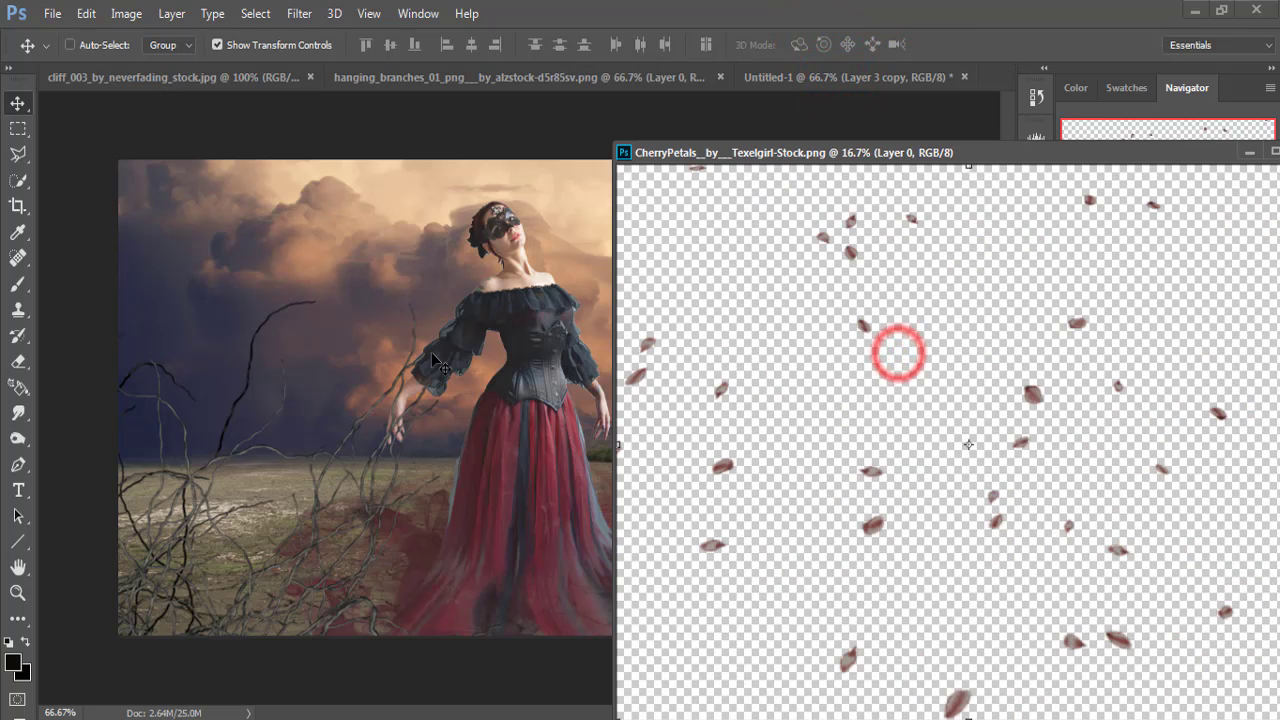
drag(776, 358, 850, 77)
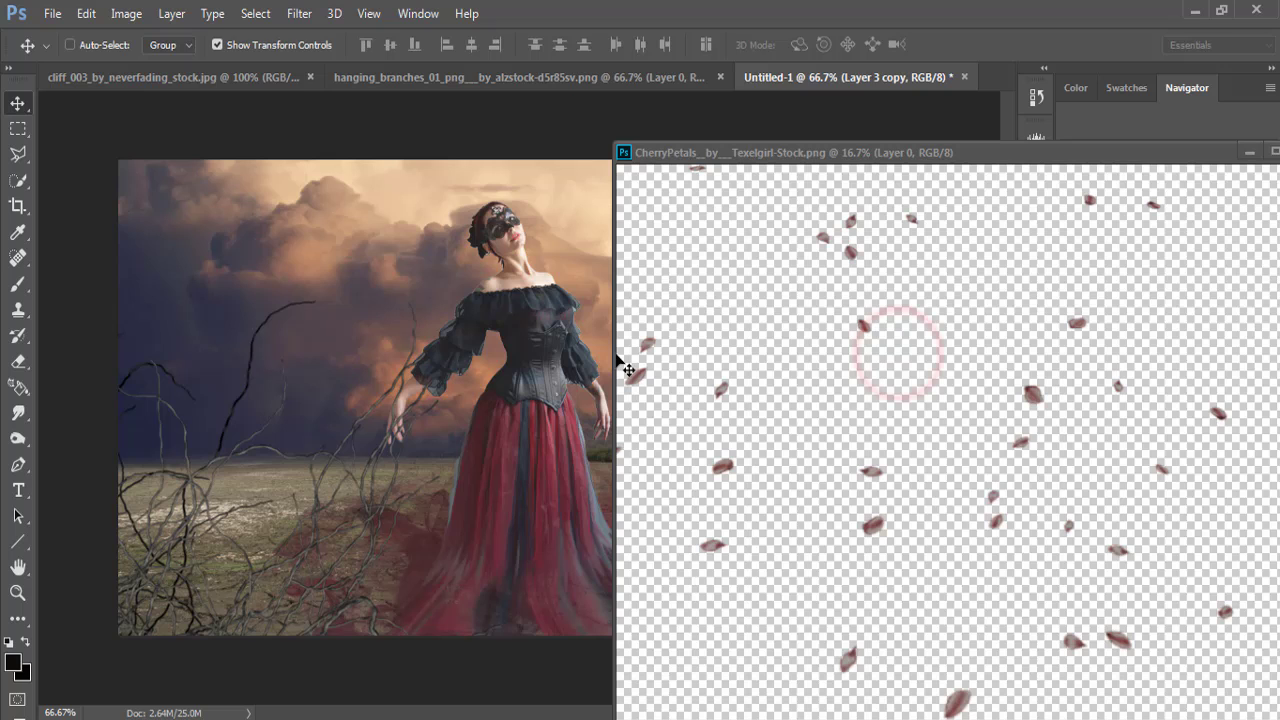
click(1246, 153)
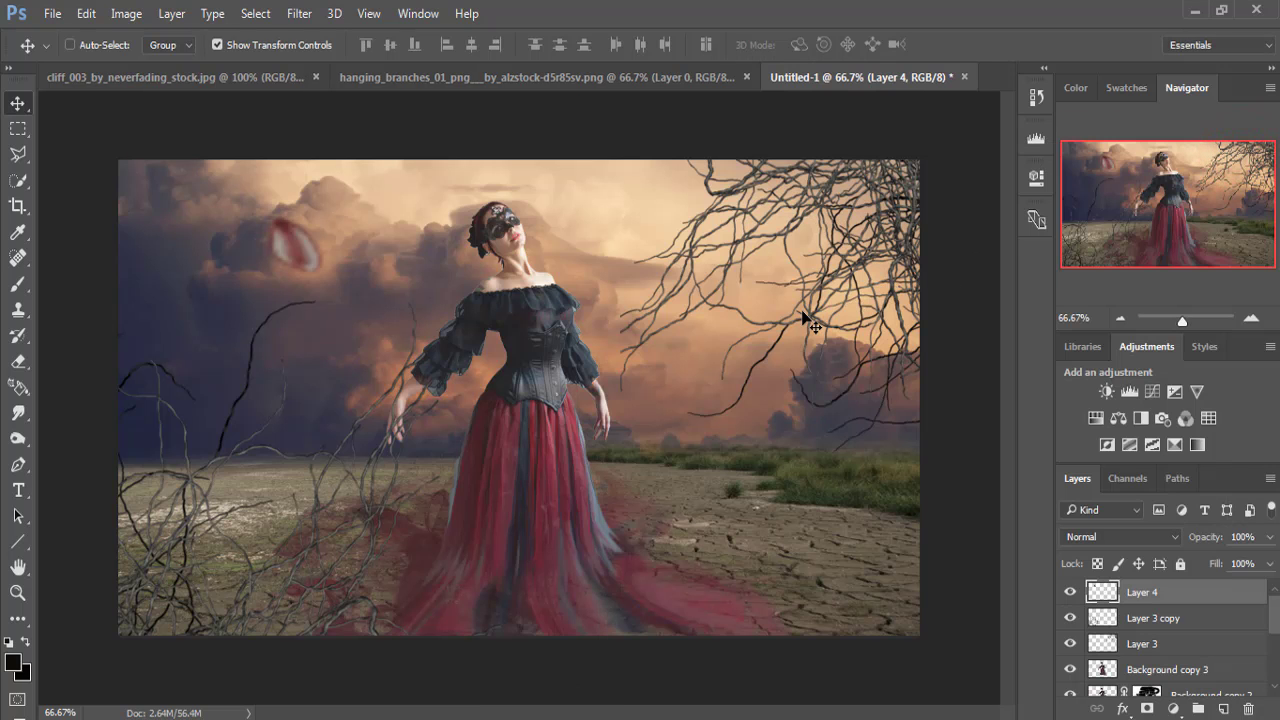
Free Transform Layer 4 to match the canvas edges, trim its height, and commit.
key(ctrl+minus)
key(ctrl+minus)
key(ctrl+minus)
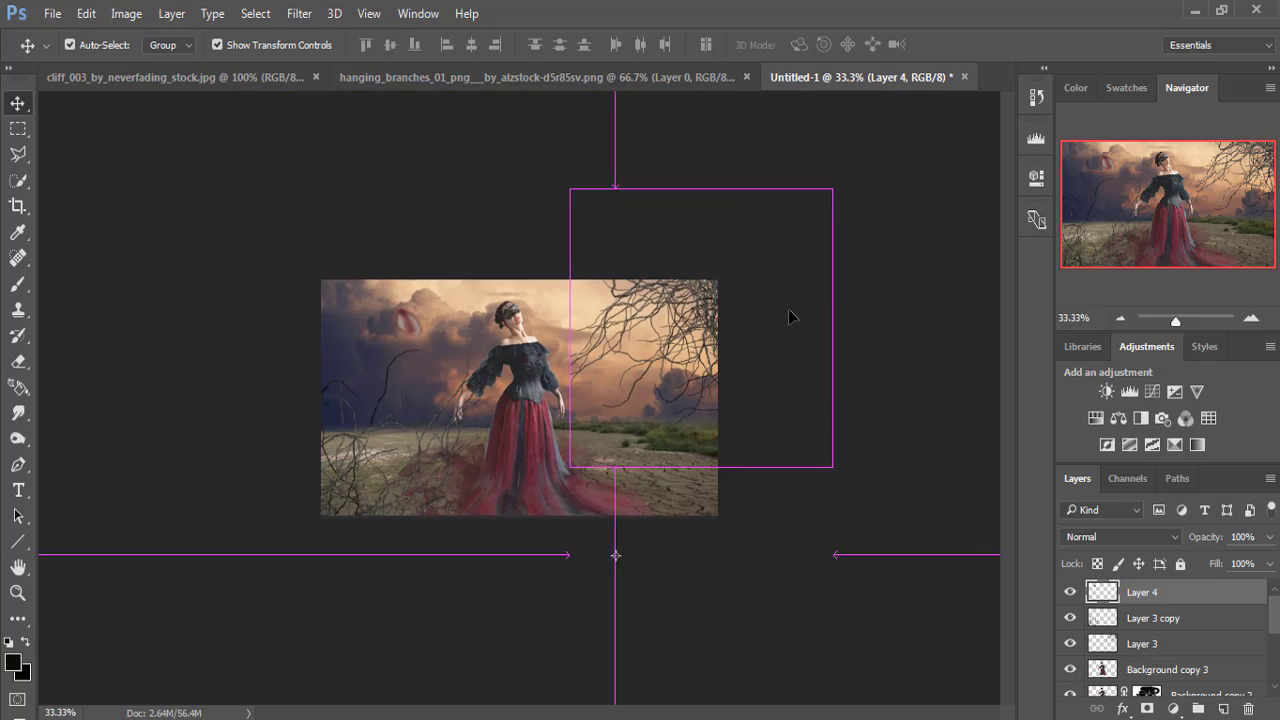
key(ctrl+minus)
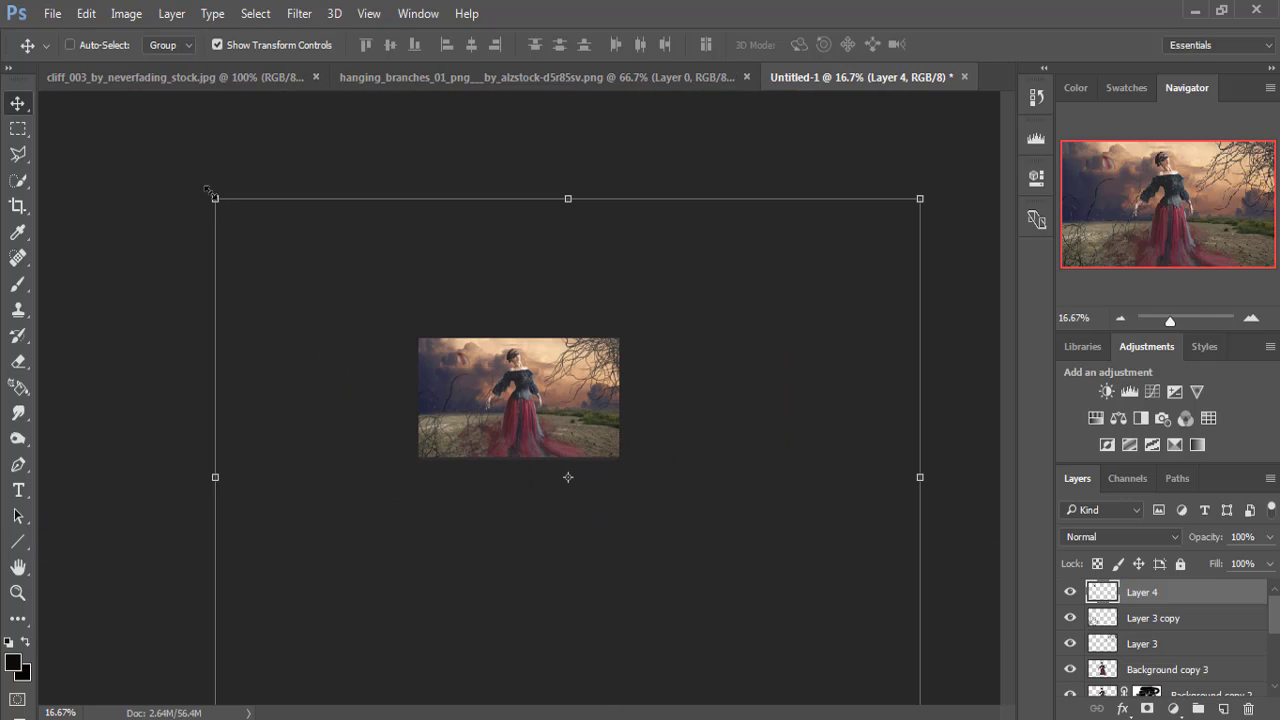
mouse_move(213, 196)
mouse_down()
mouse_move(413, 326)
mouse_move(580, 483)
mouse_move(629, 566)
mouse_move(705, 635)
mouse_move(472, 362)
mouse_up()
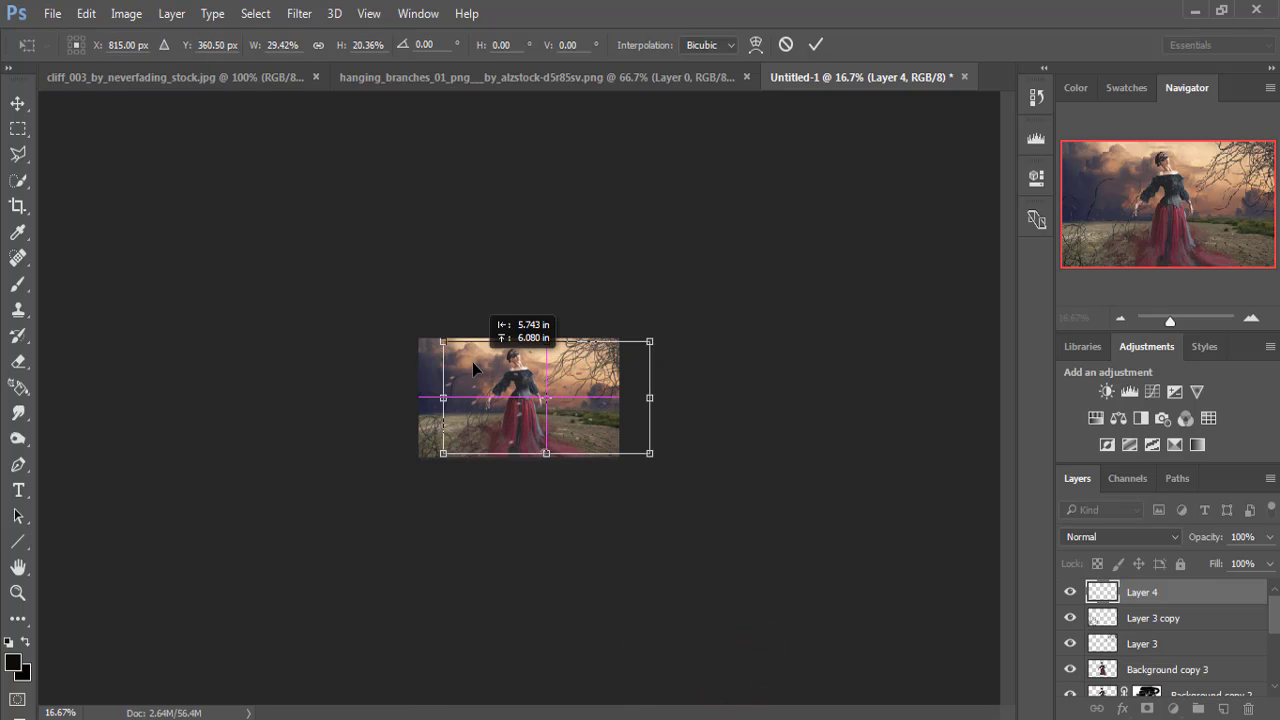
drag(472, 361, 446, 359)
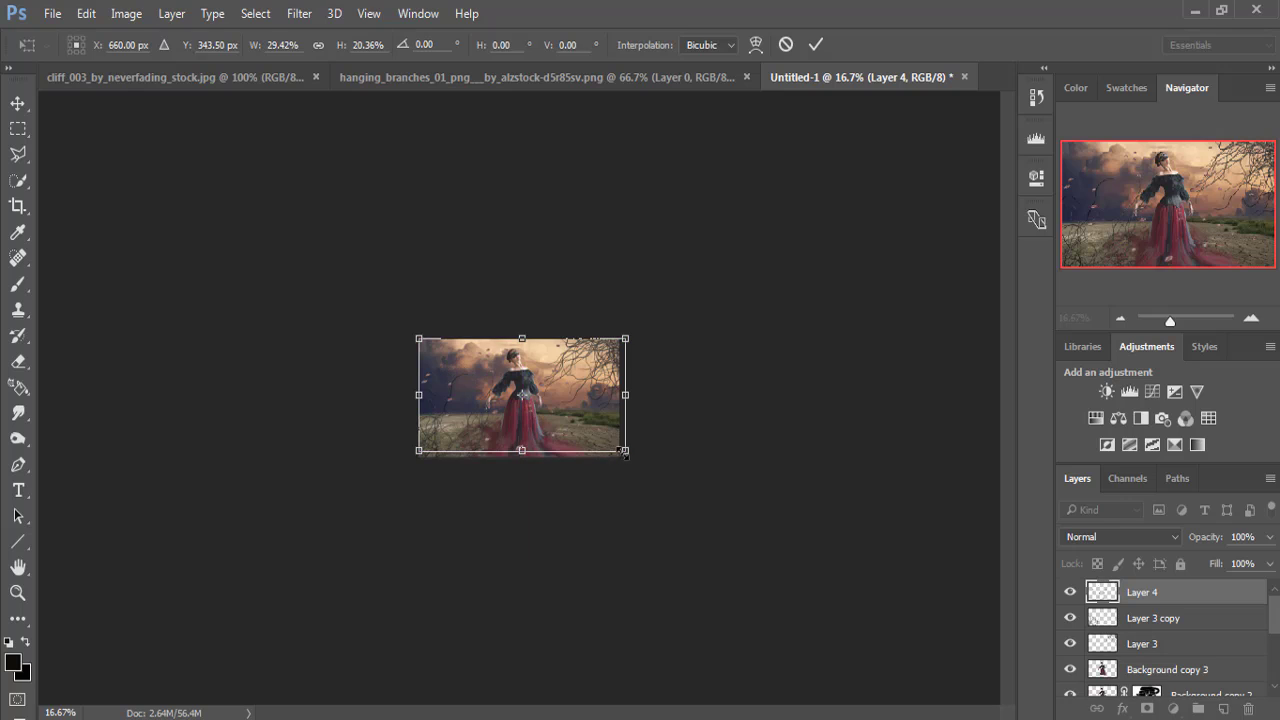
drag(625, 452, 620, 460)
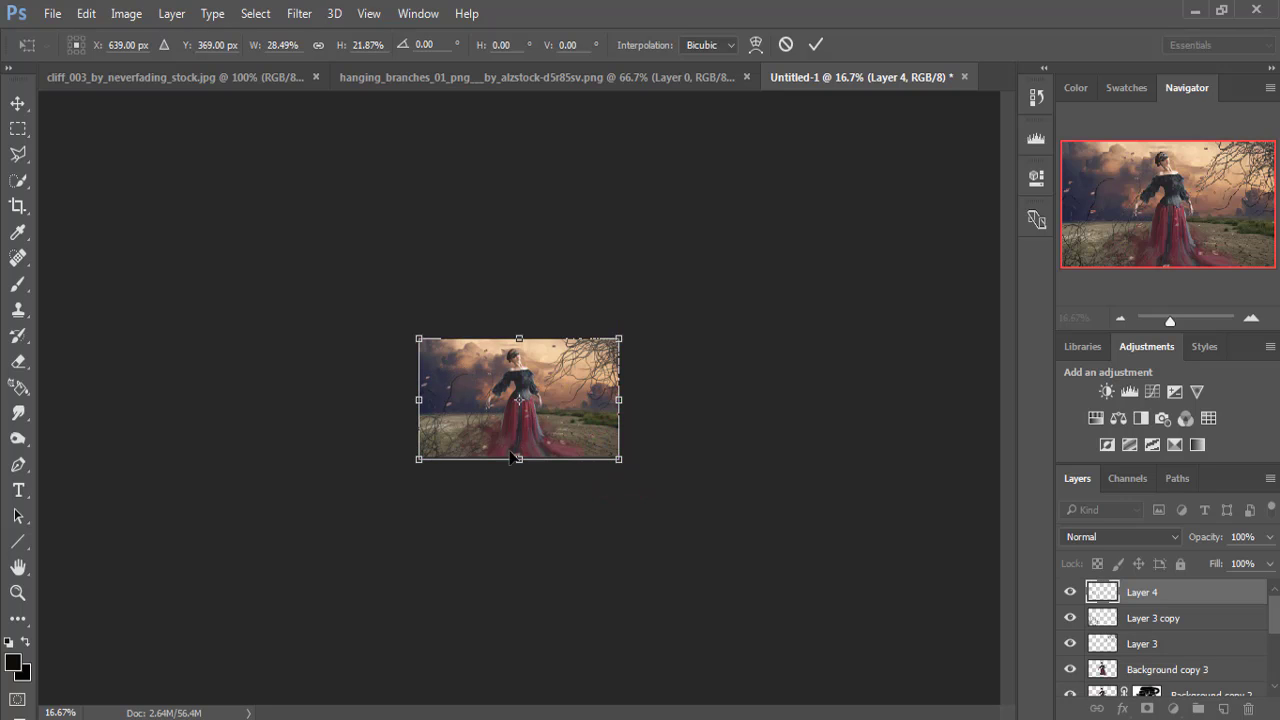
click(420, 458)
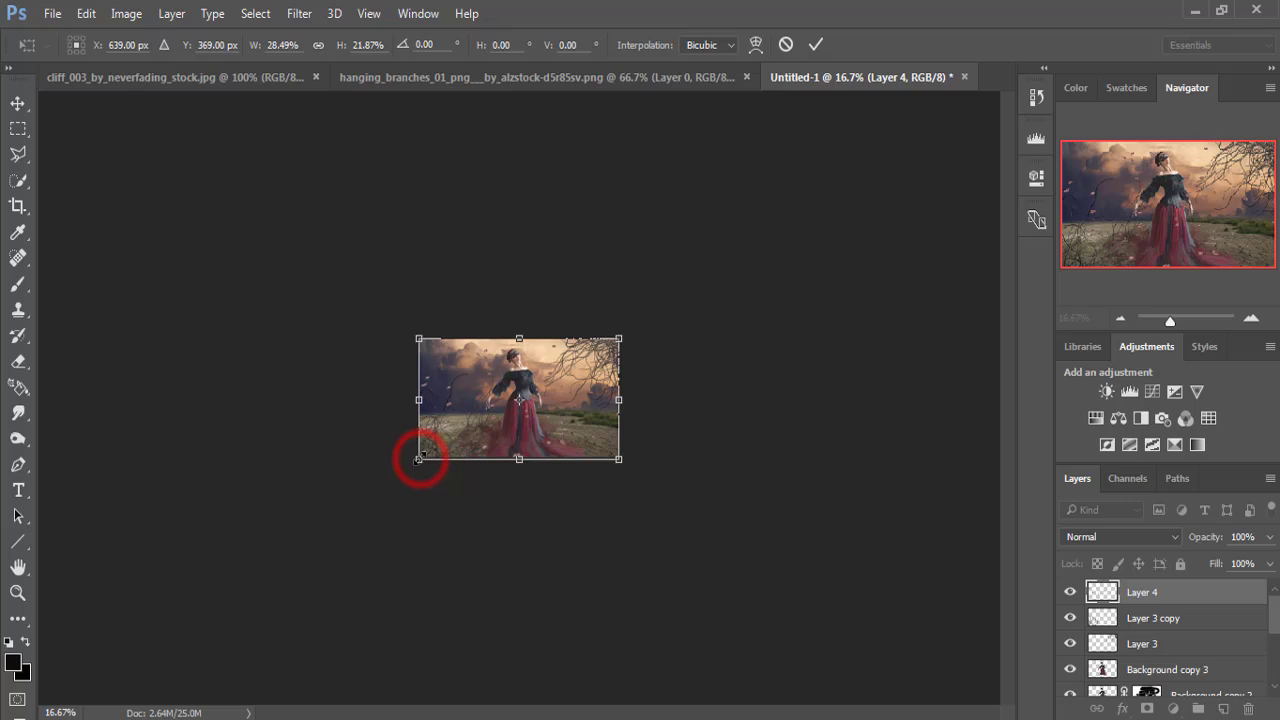
click(817, 45)
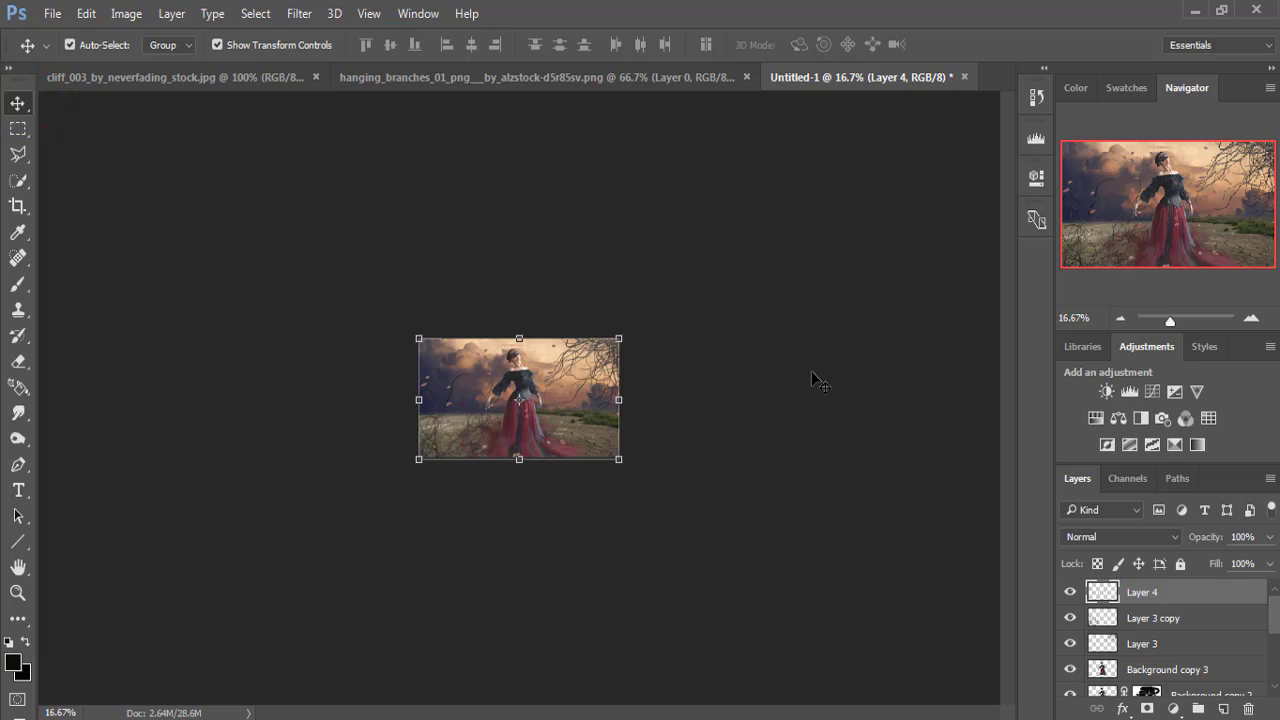
key(ctrl+plus)
key(ctrl+plus)
key(ctrl+plus)
key(ctrl+plus)
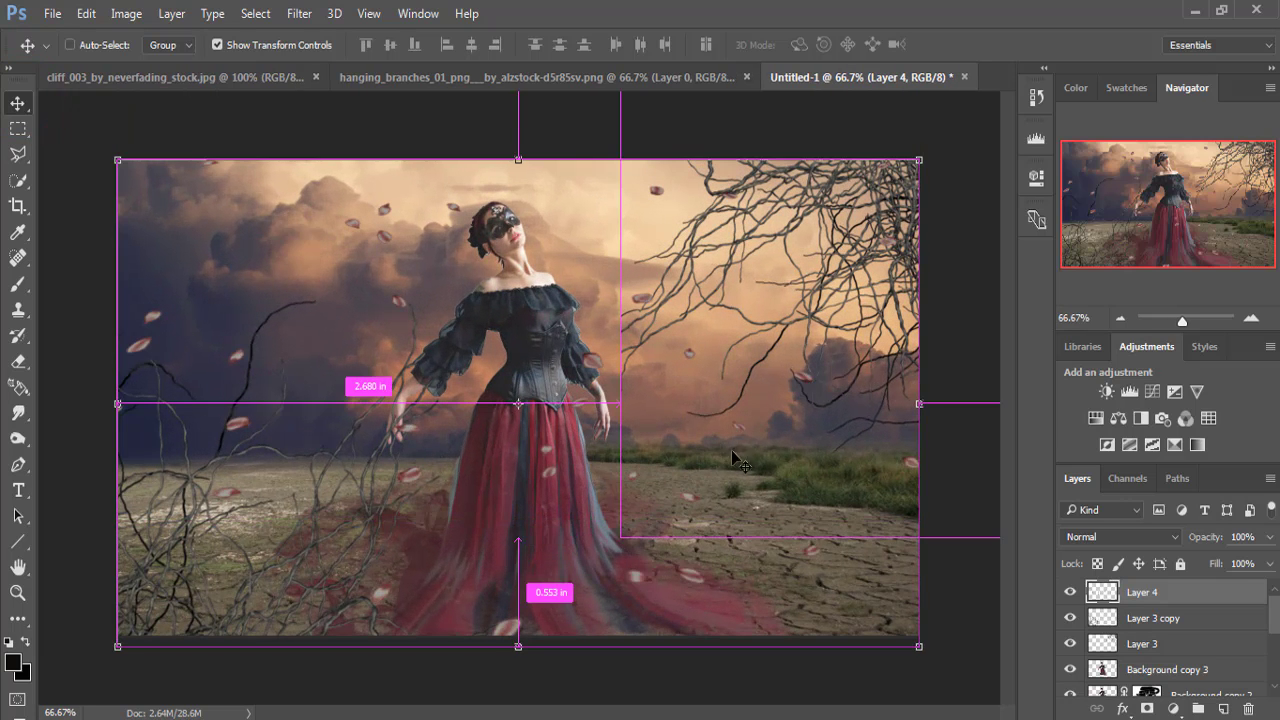
drag(518, 647, 518, 634)
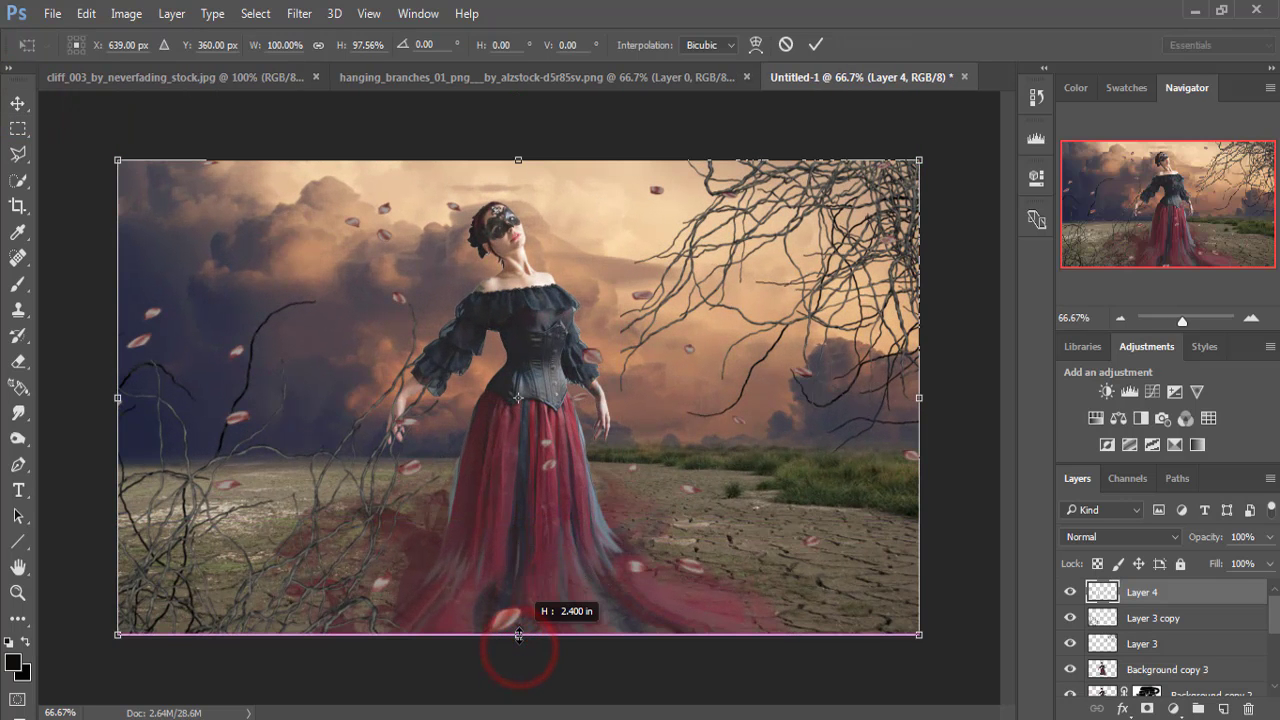
click(816, 45)
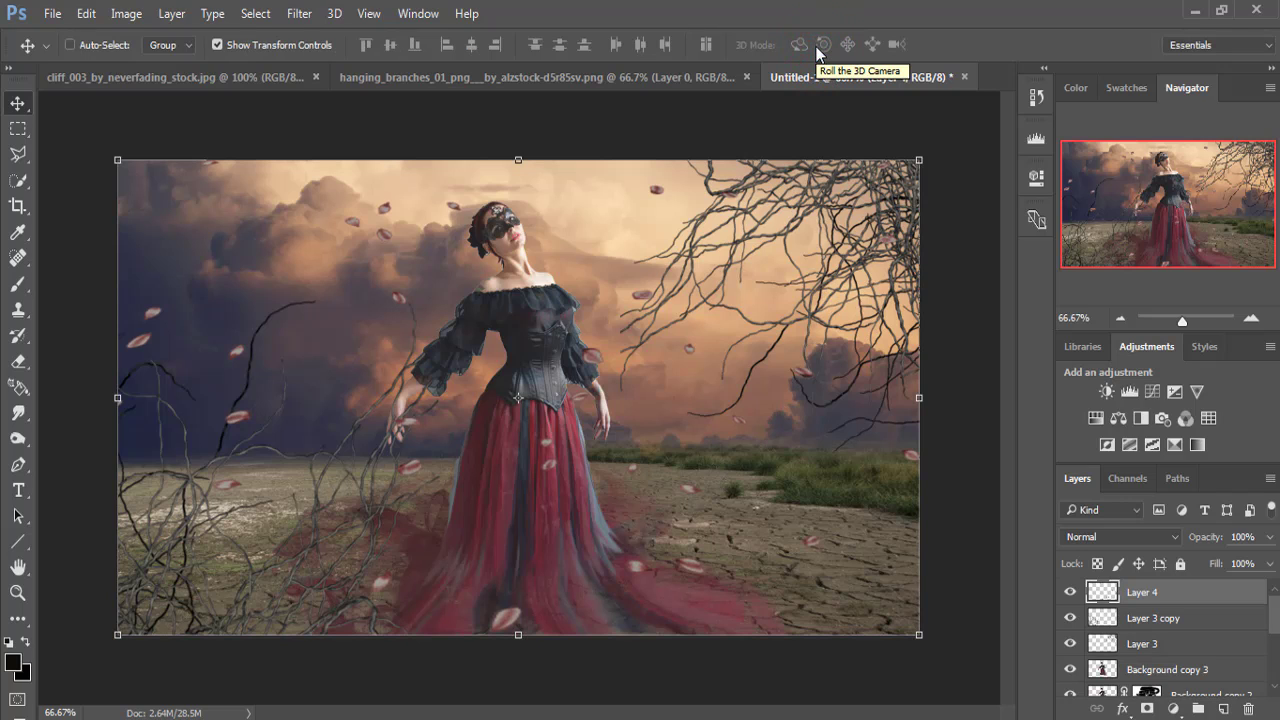
Select Layer 2 and create new Layer 5 directly above it.
click(1145, 669)
drag(1273, 627, 1276, 645)
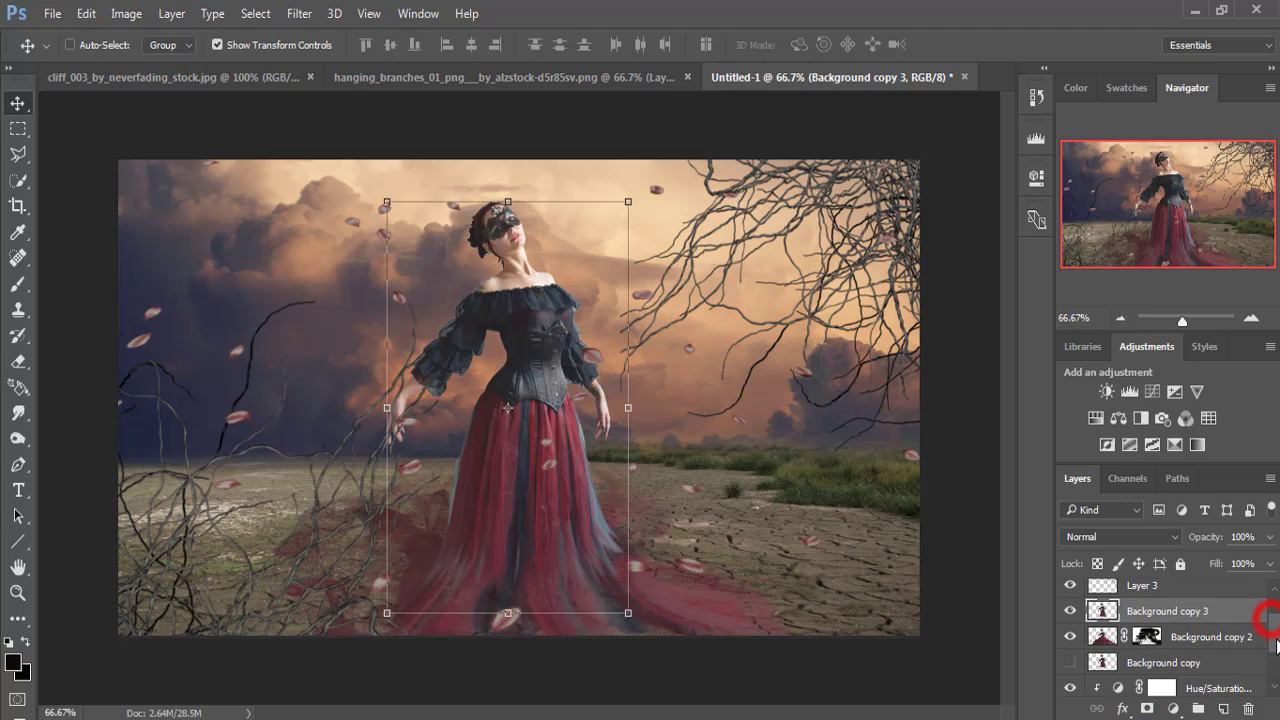
click(1213, 647)
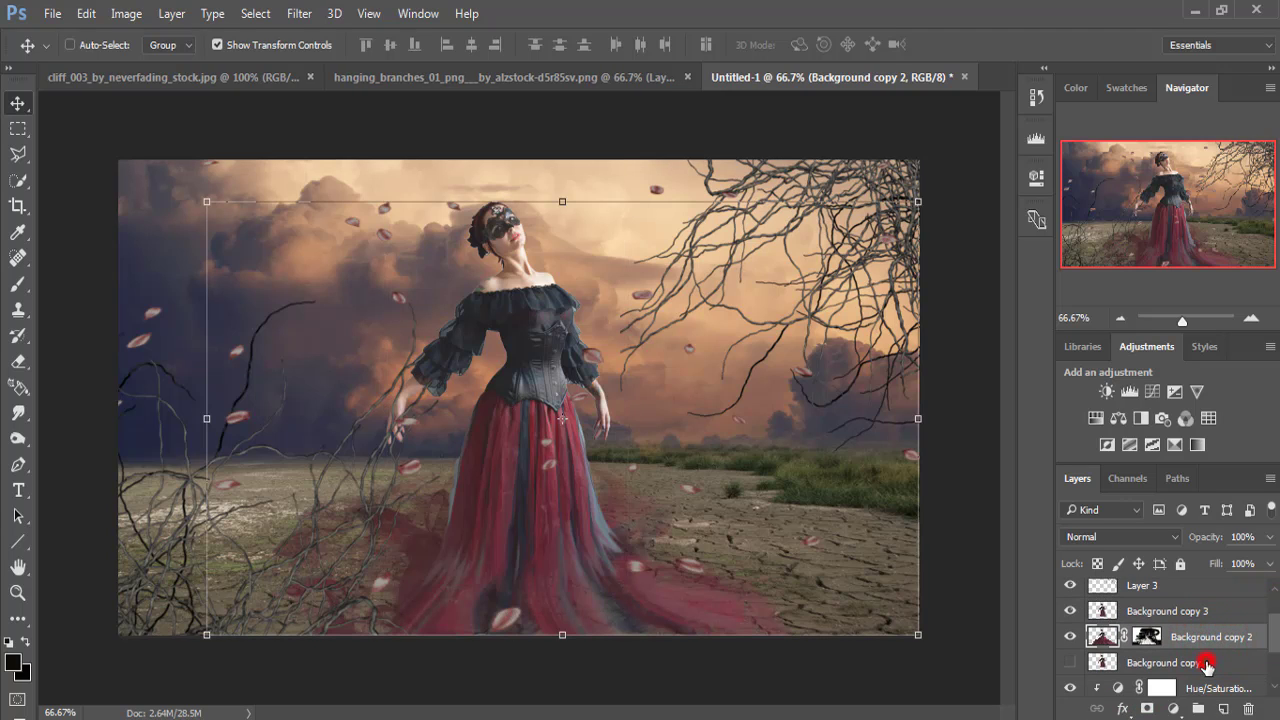
click(1207, 666)
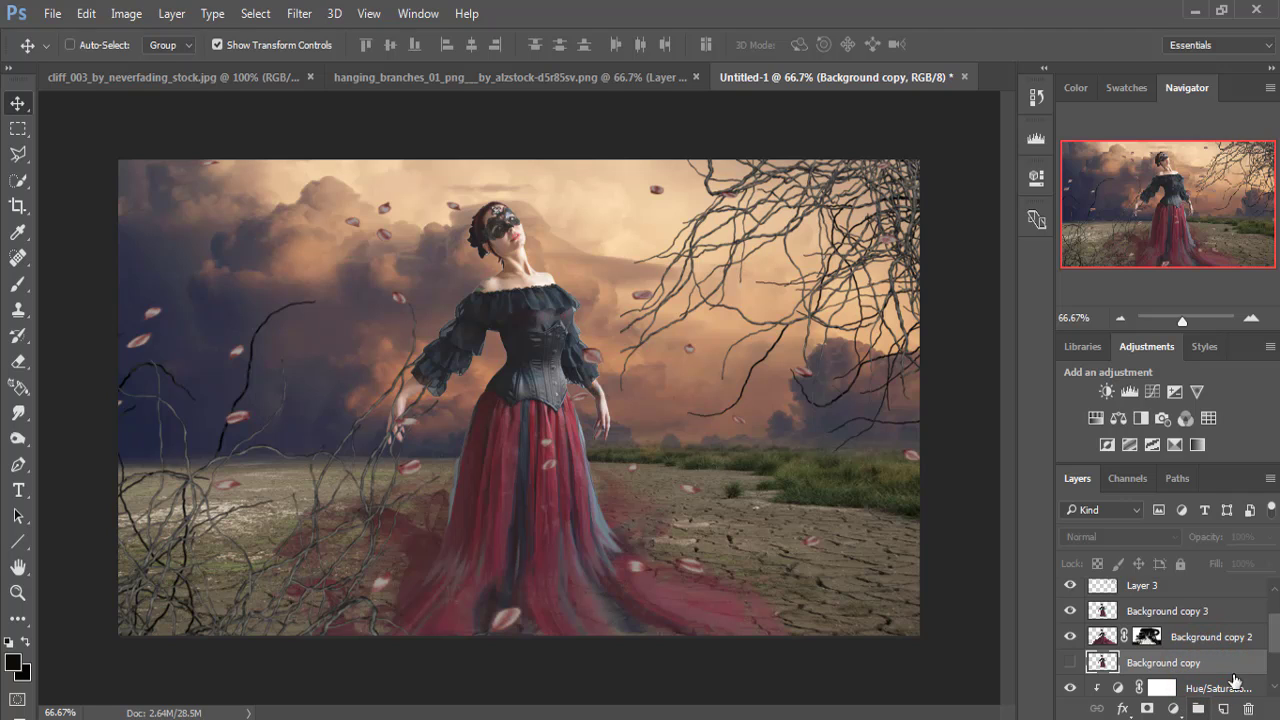
drag(1276, 627, 1276, 660)
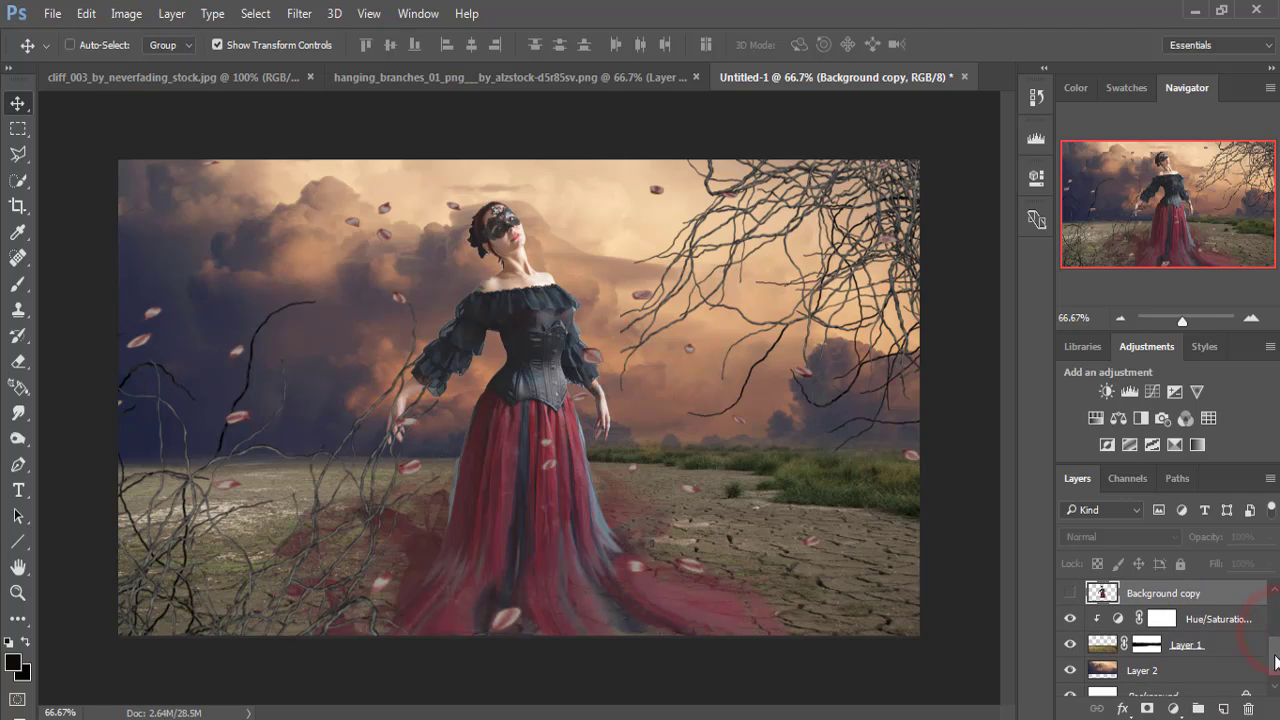
click(1215, 652)
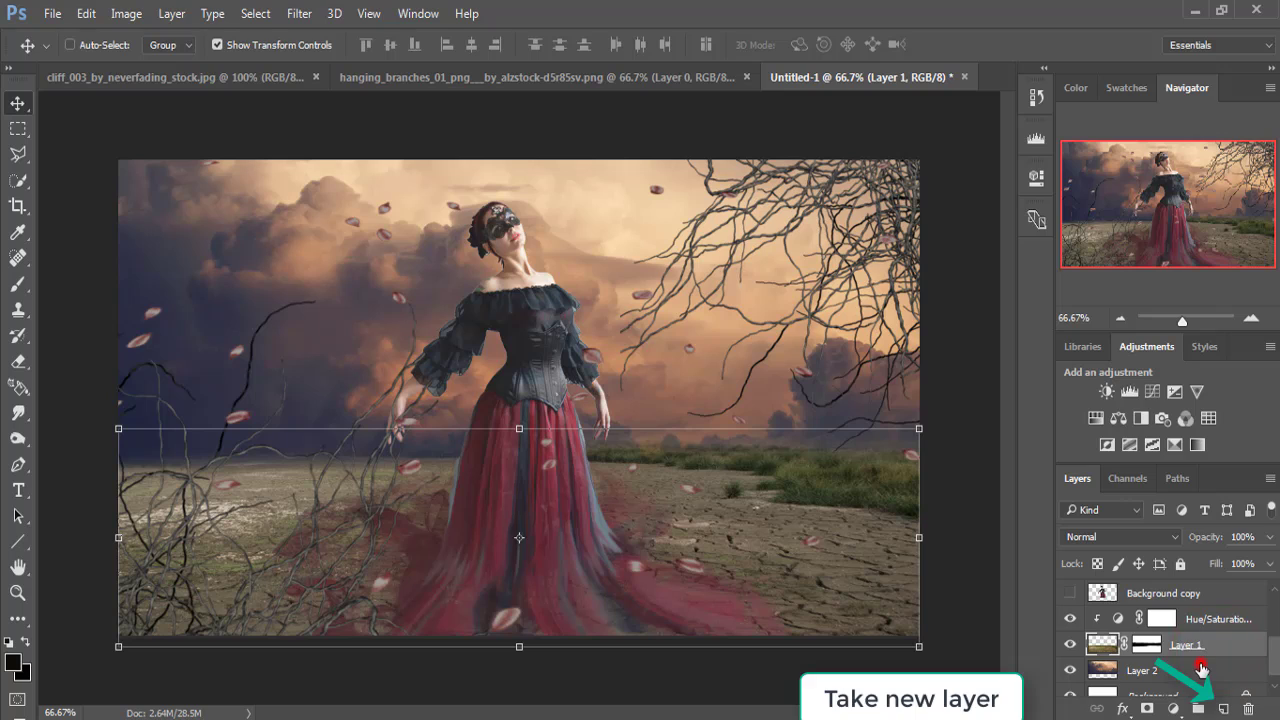
click(1207, 667)
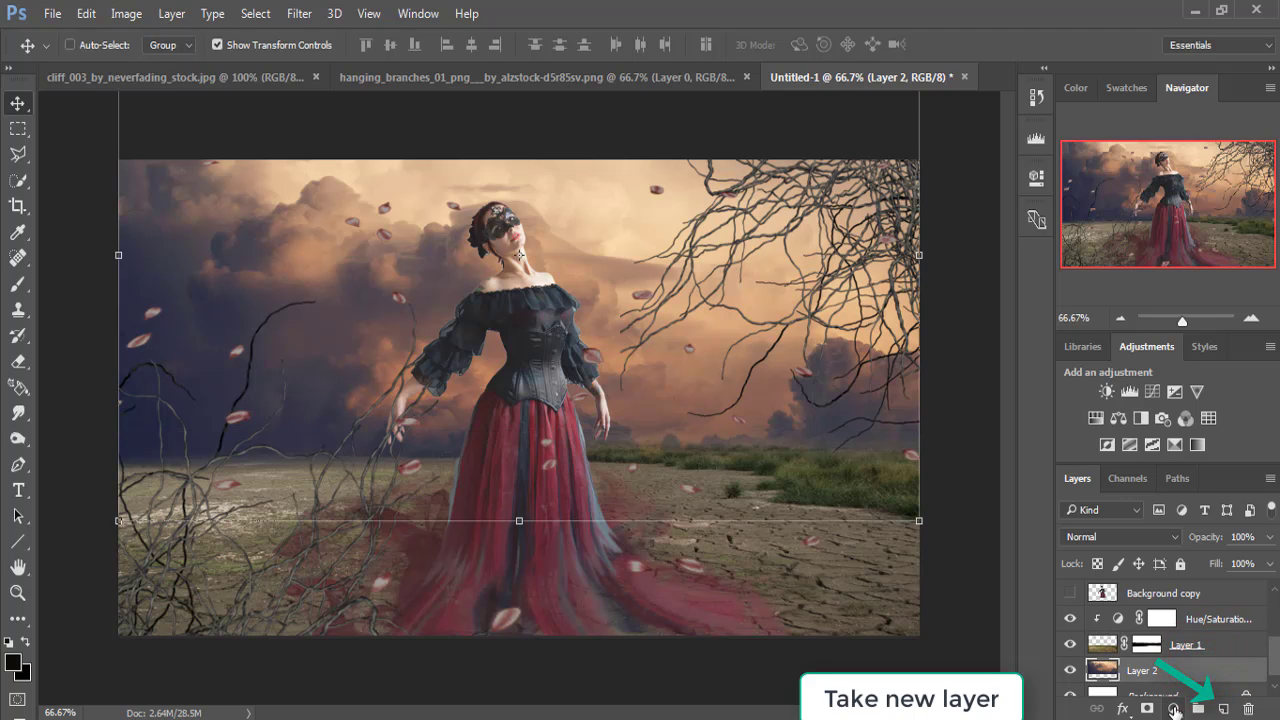
click(1226, 709)
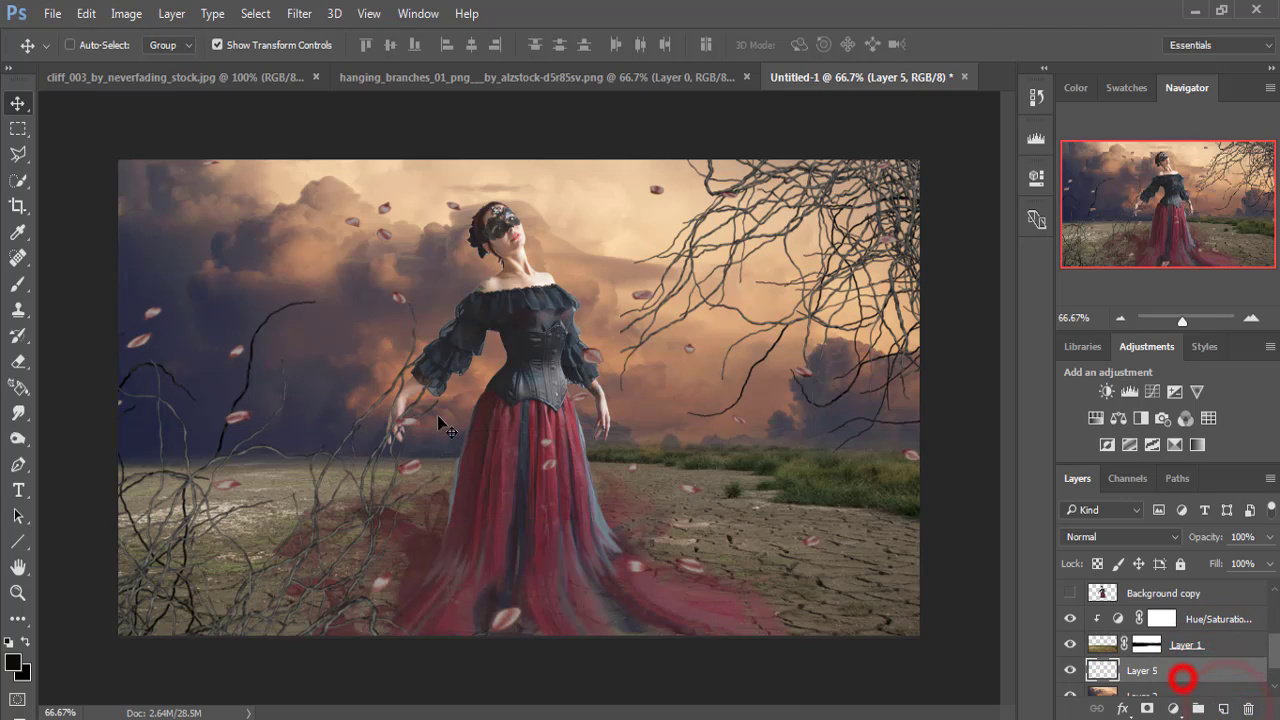
Try a large dark brush dab on Layer 5, then undo it.
click(18, 284)
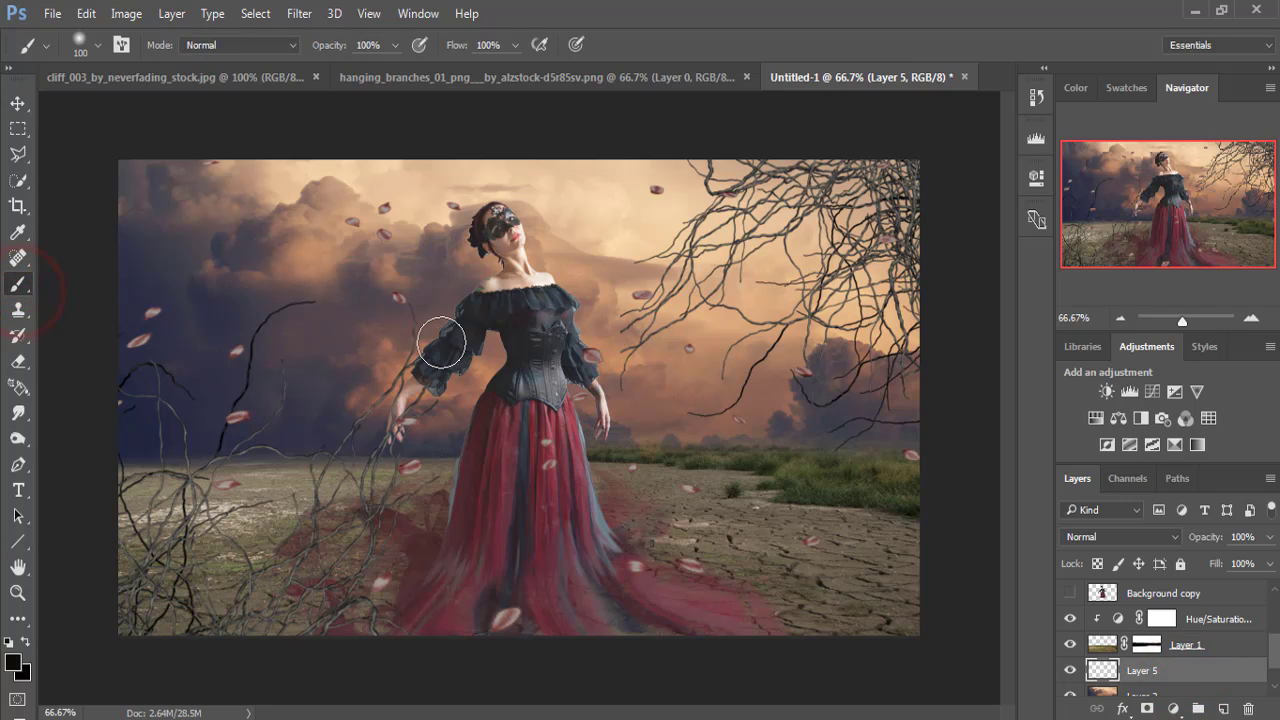
key(bracketright)
key(bracketright)
key(bracketright)
key(bracketright)
key(bracketright)
key(bracketright)
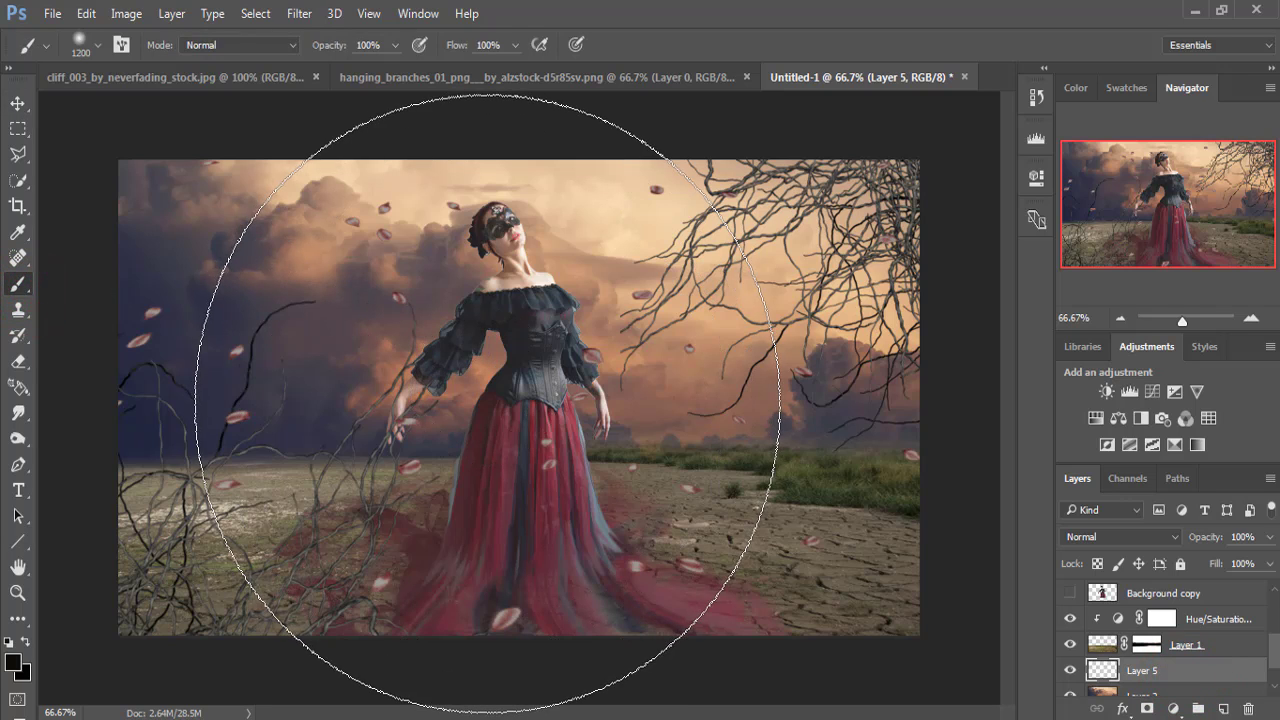
key(bracketleft)
key(bracketleft)
key(bracketleft)
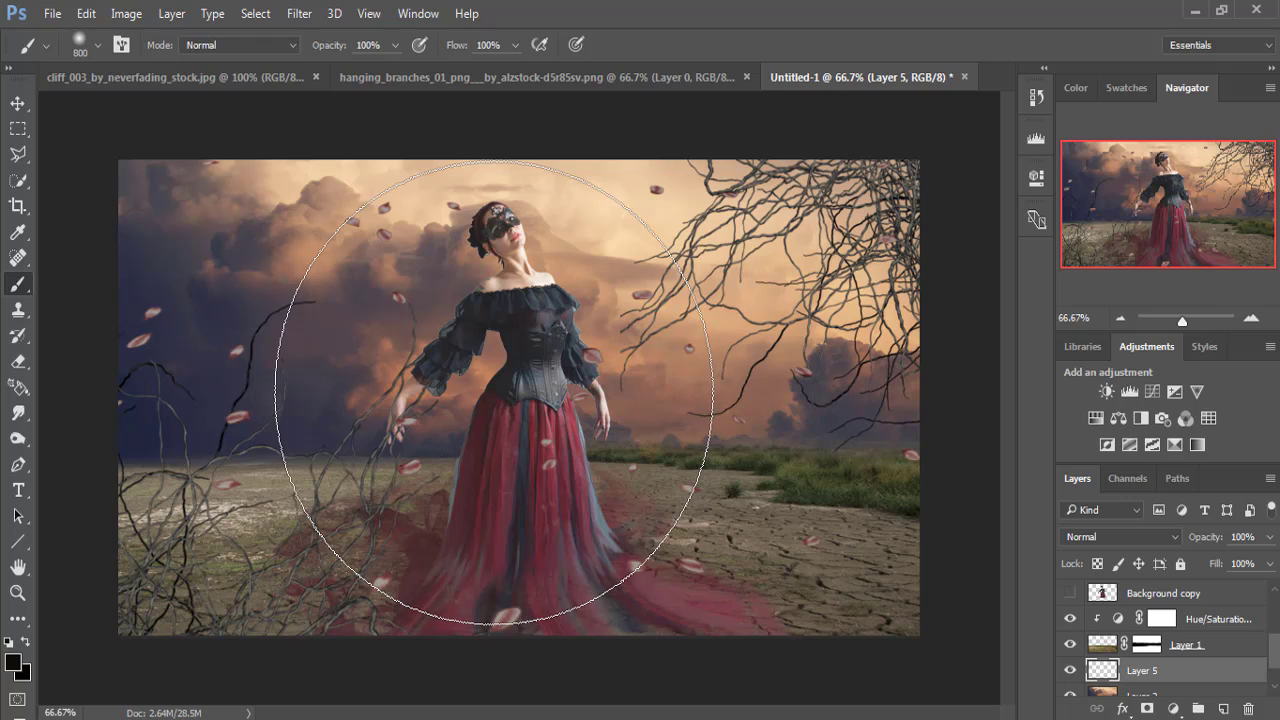
key(bracketleft)
click(491, 384)
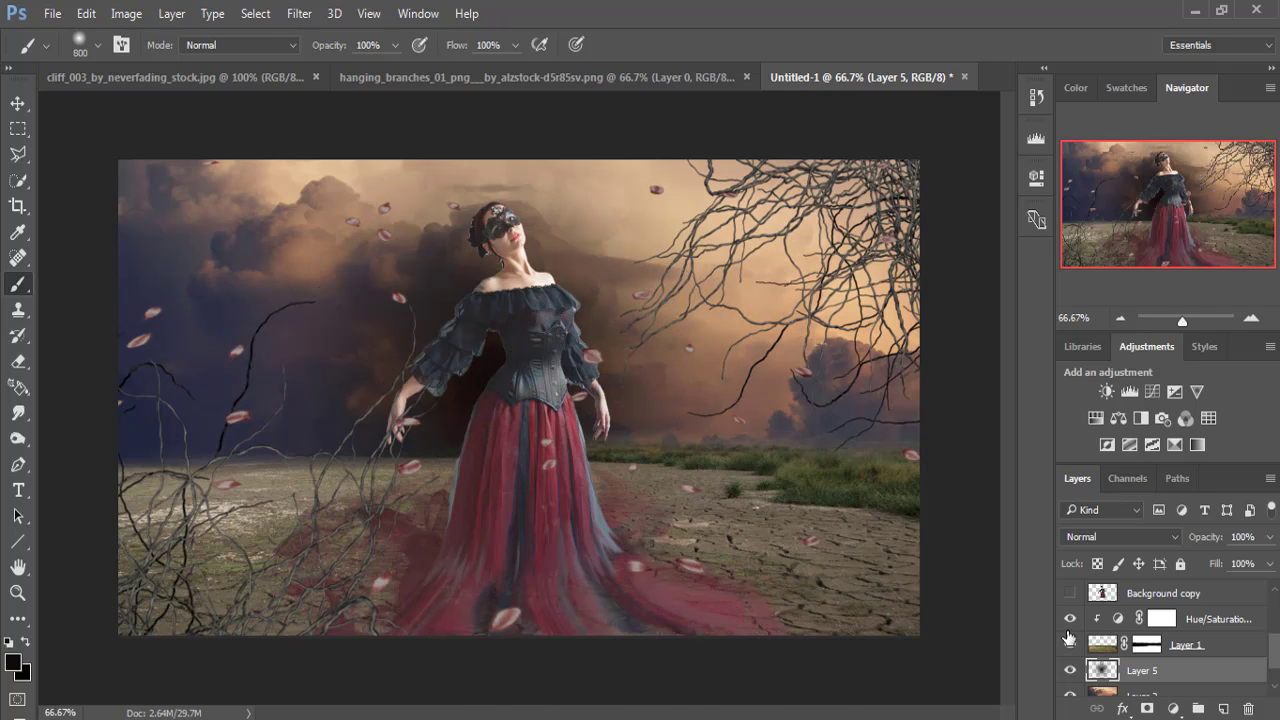
key(ctrl+z)
Paint a white soft-brush glow behind the ballerina's torso and lower Layer 5's opacity.
click(14, 662)
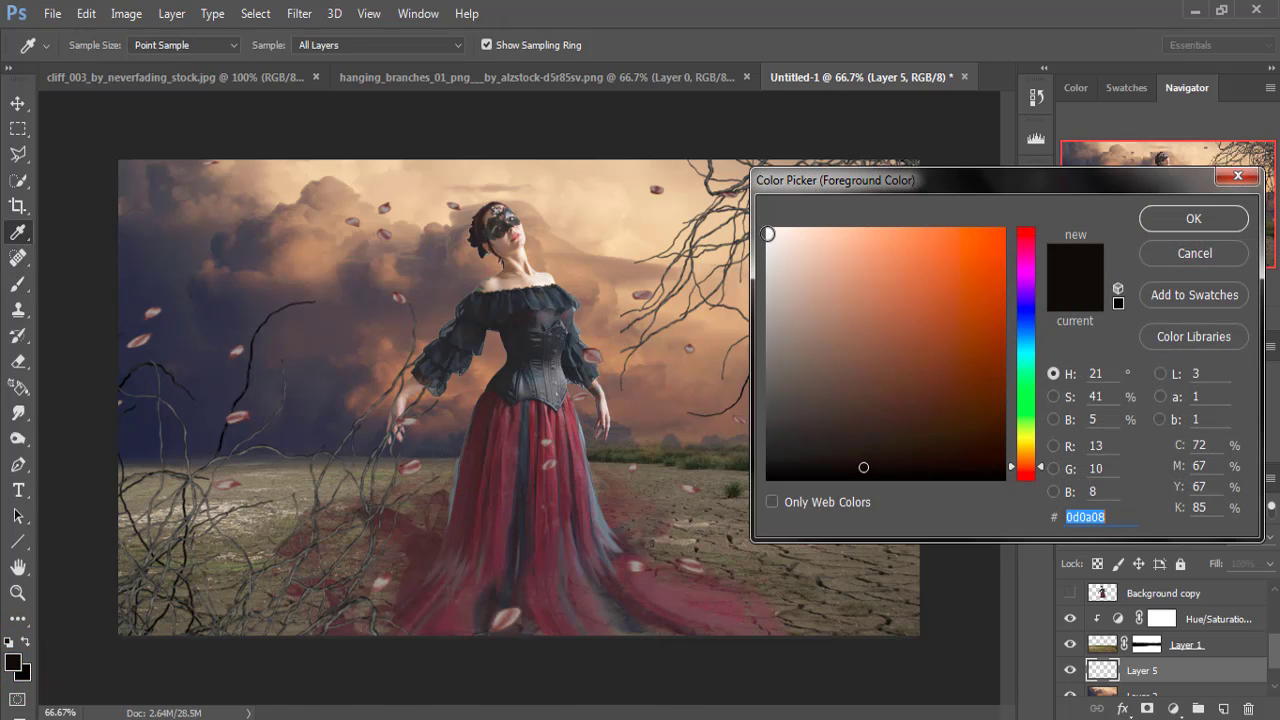
click(767, 232)
click(1160, 216)
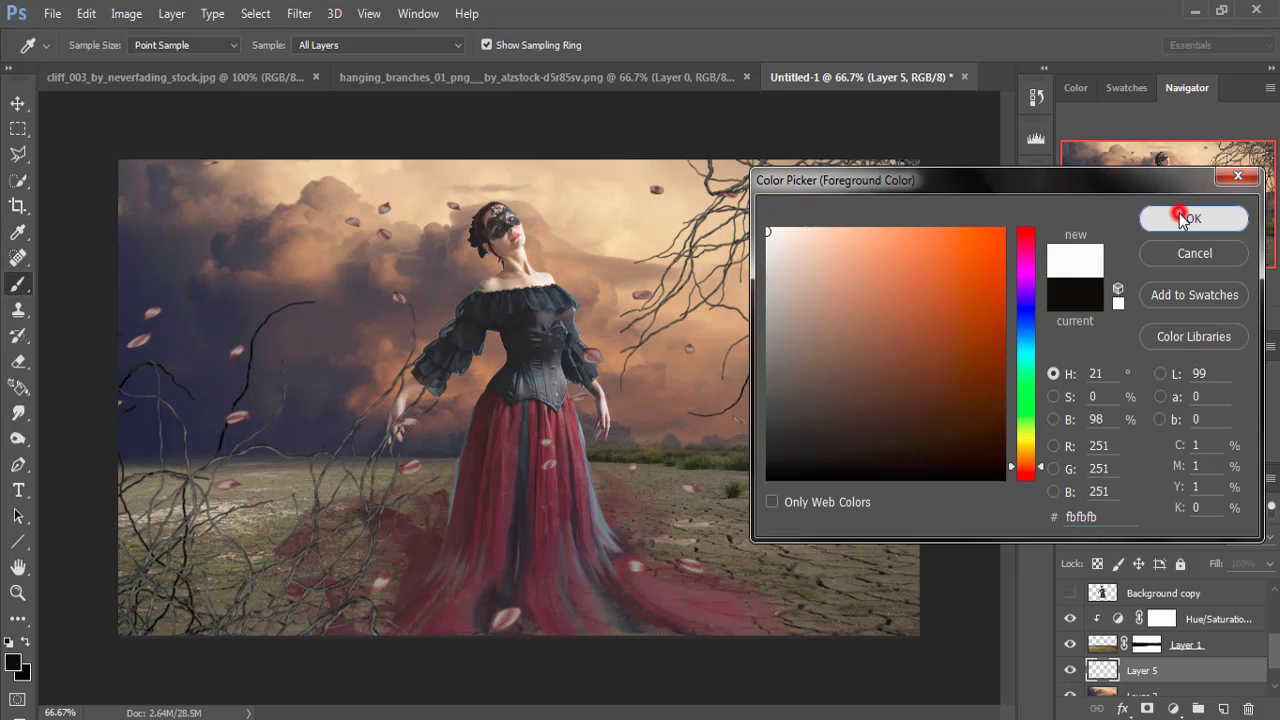
click(509, 382)
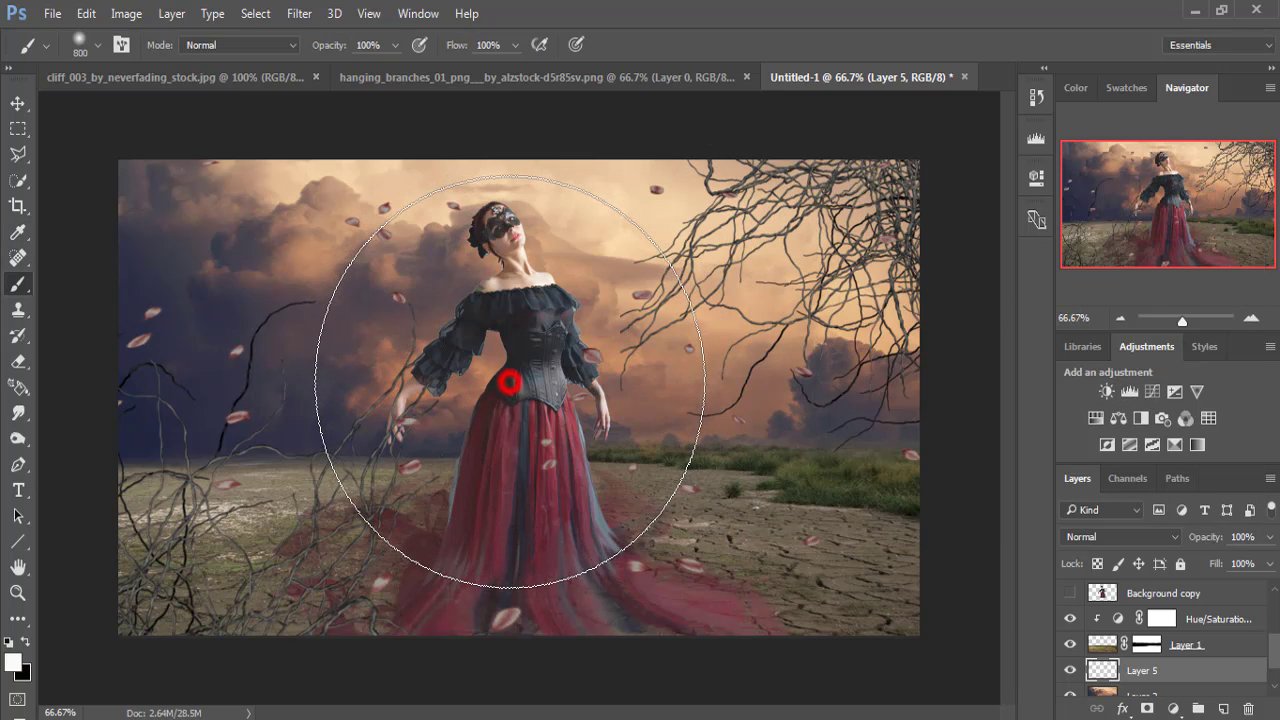
click(13, 104)
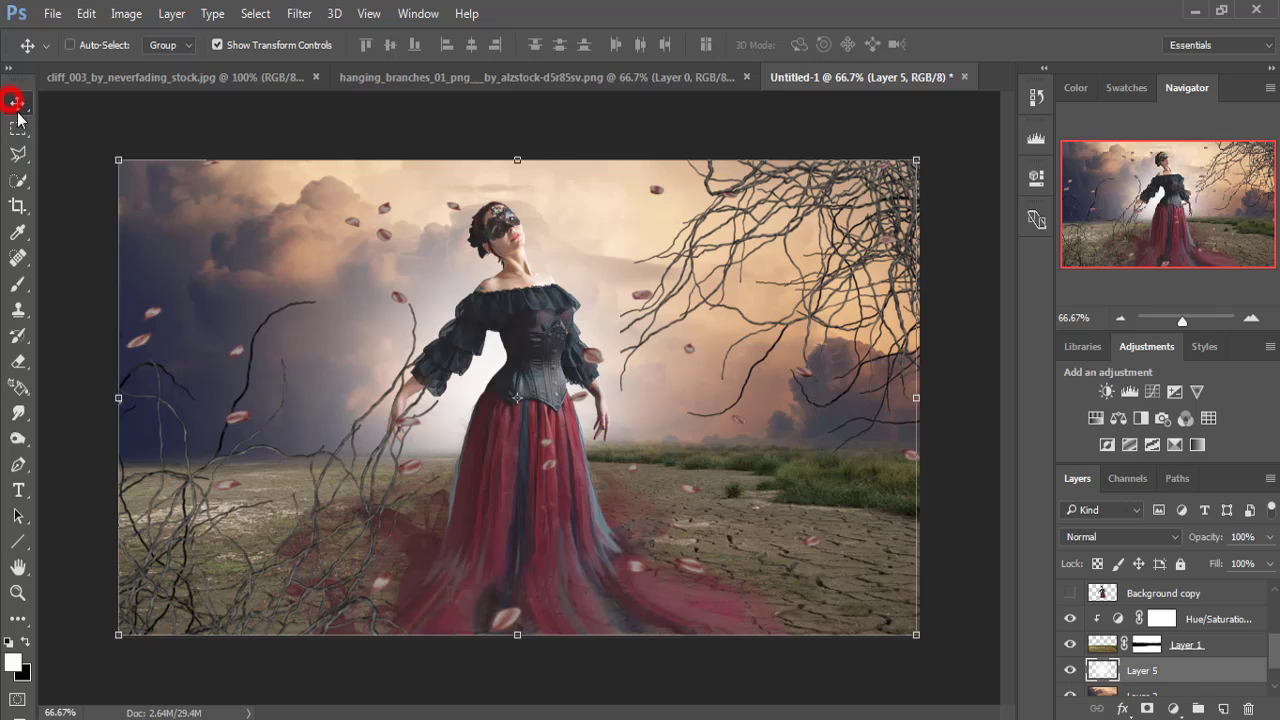
click(1270, 538)
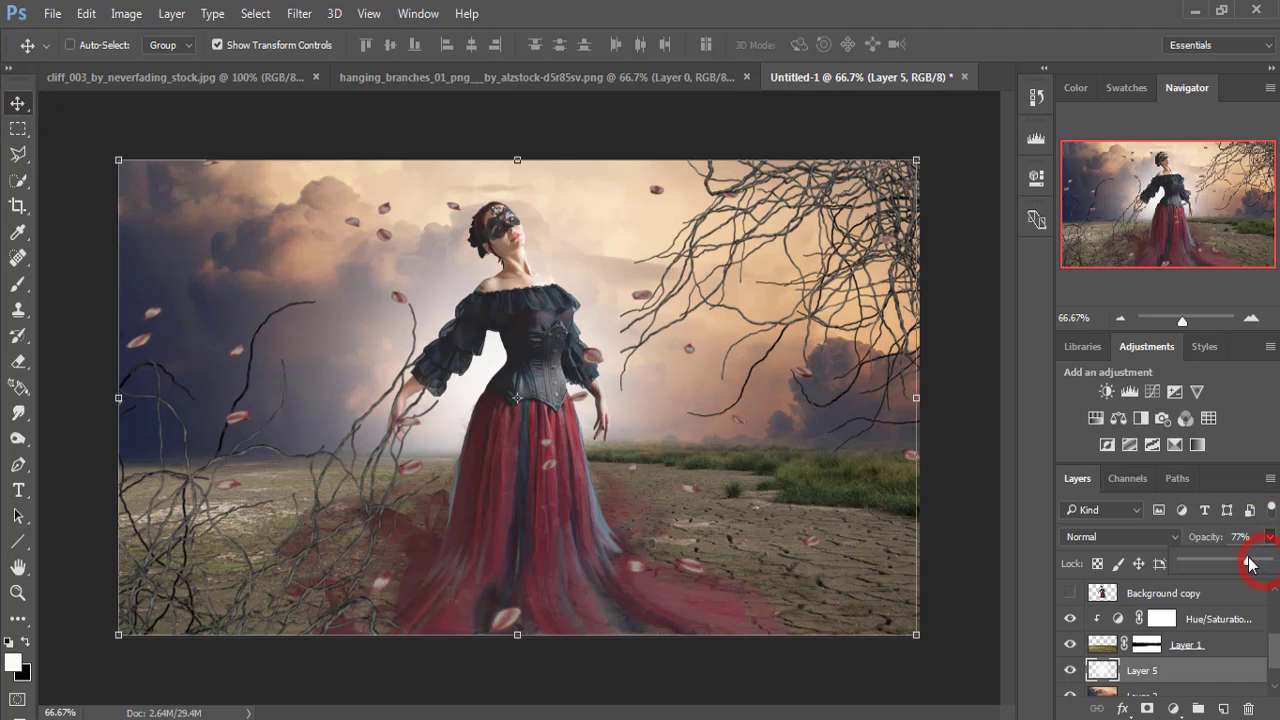
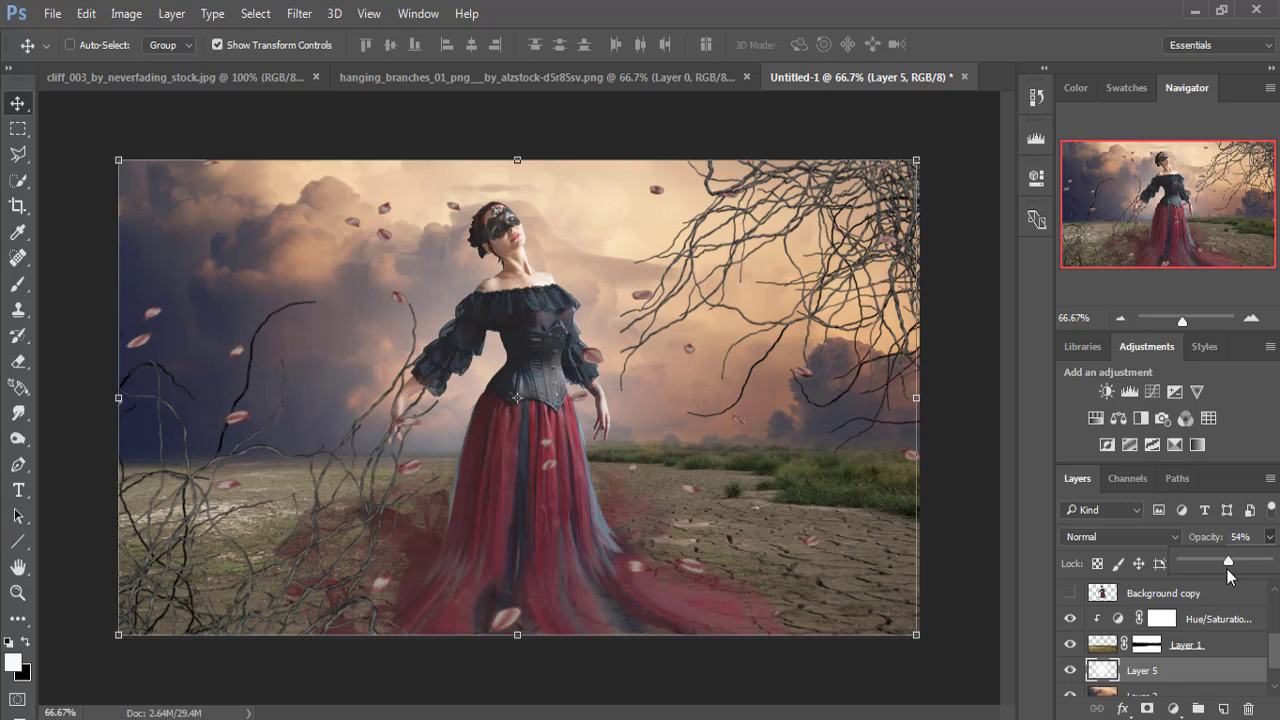
Nudge Layer 5's opacity slider down, then settle it at about 60%.
drag(1227, 564, 1225, 564)
drag(1227, 563, 1233, 566)
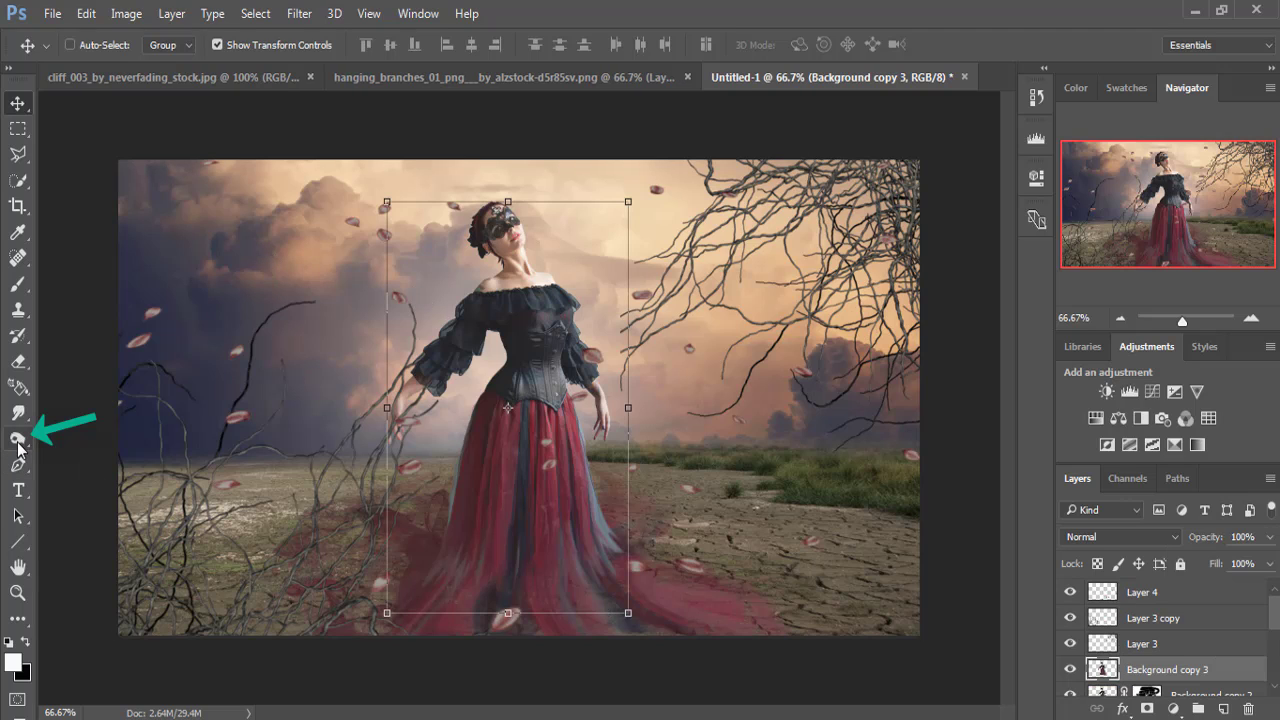
Select the Dodge tool, zoom in on the woman's head and neck, and shrink the brush.
click(18, 440)
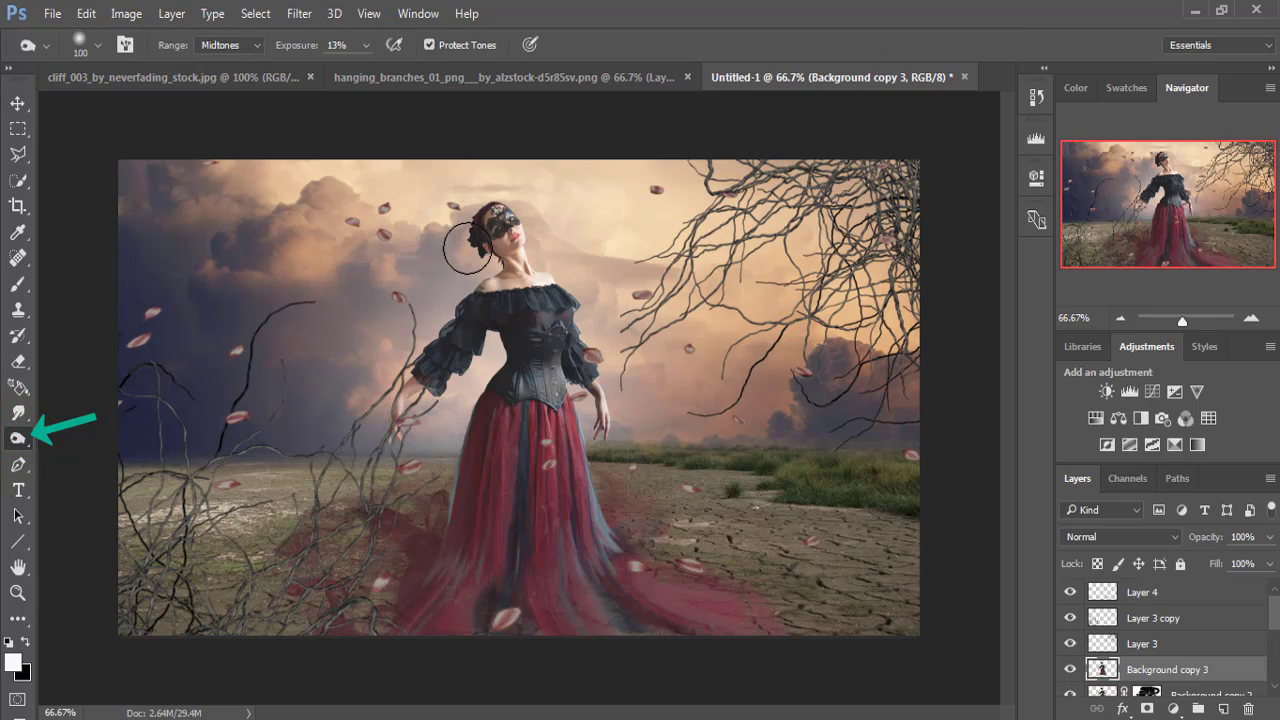
scroll(467, 250, up, 1)
scroll(480, 230, up, 2)
scroll(486, 214, up, 1)
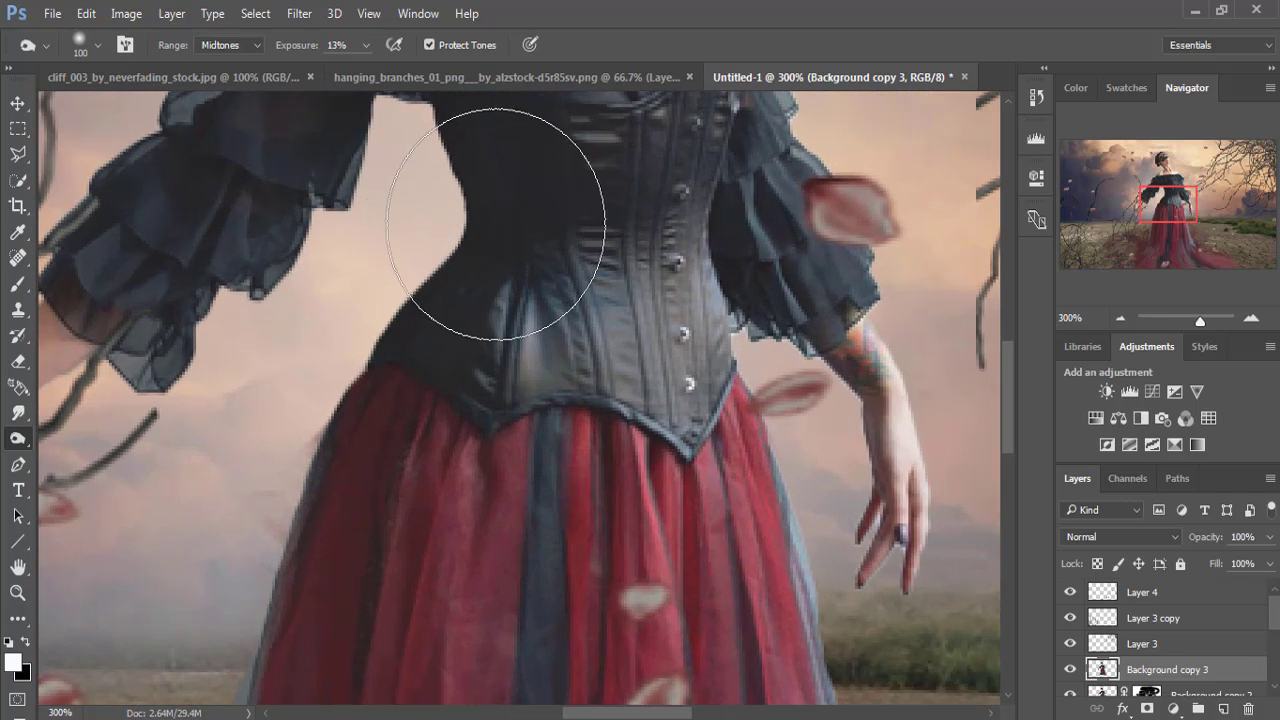
drag(499, 383, 466, 603)
drag(506, 229, 423, 486)
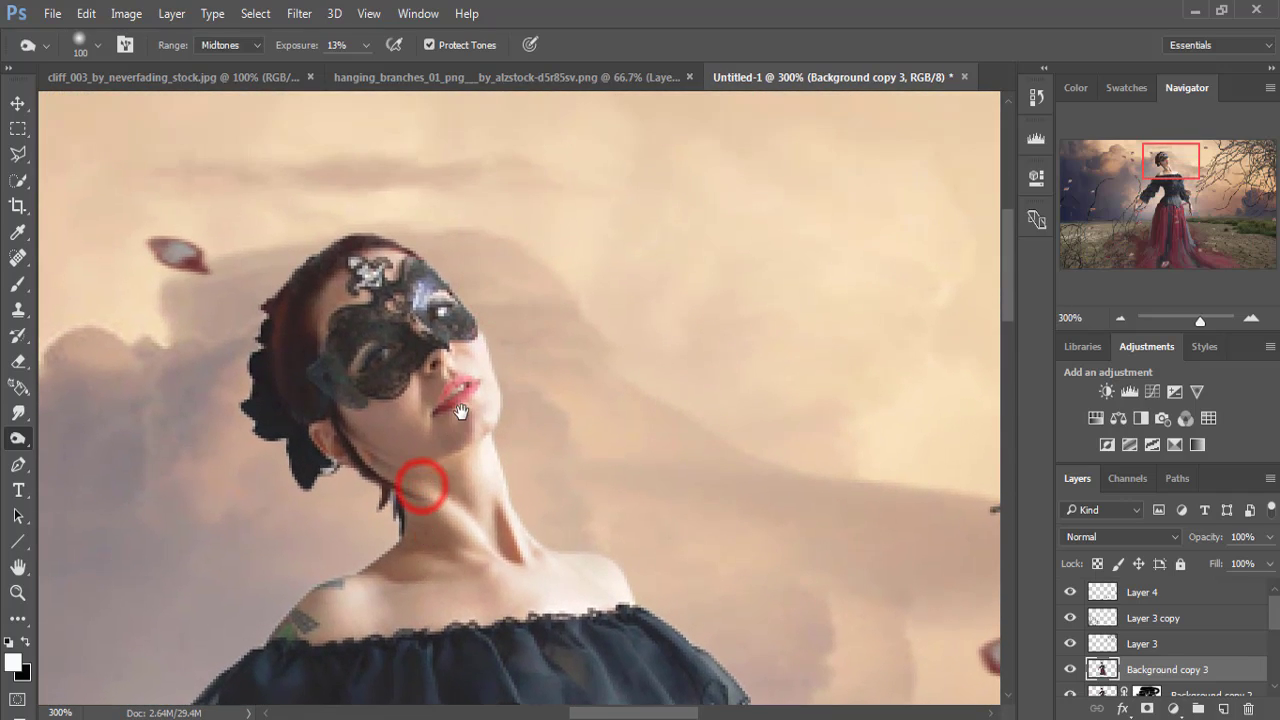
key(bracketleft)
key(bracketleft)
key(bracketleft)
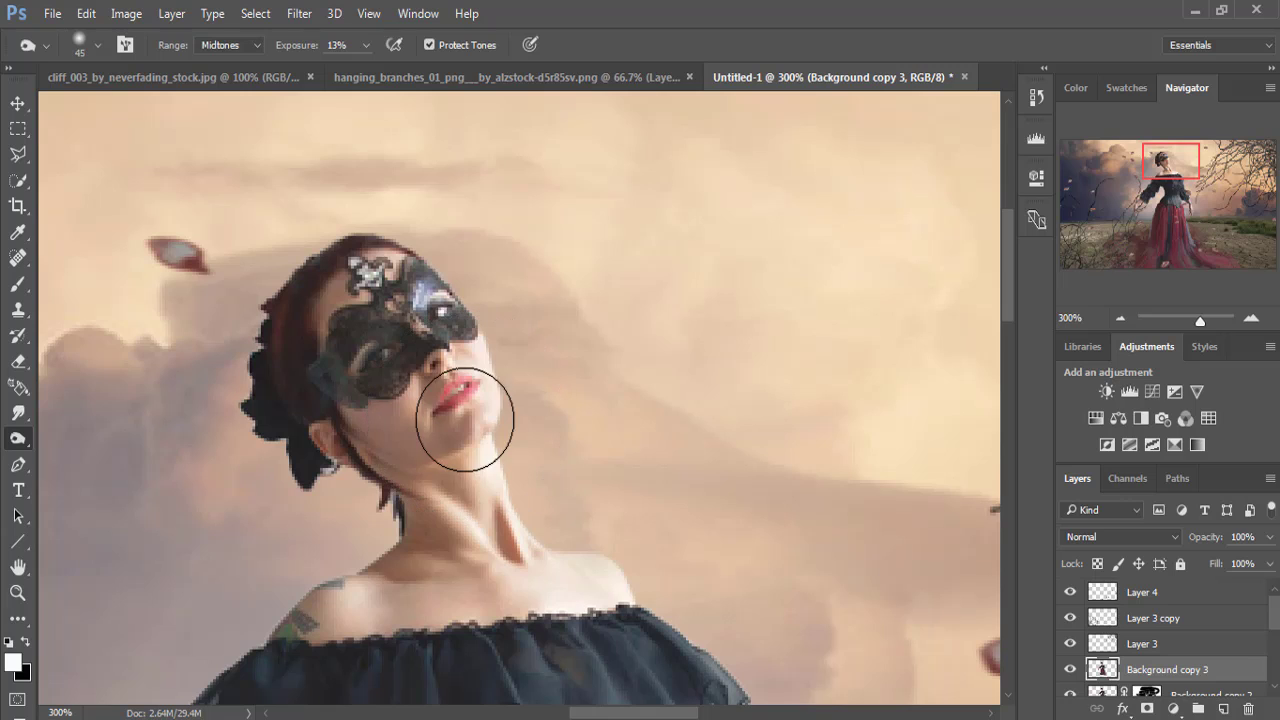
key(bracketleft)
key(bracketleft)
Lighten the mask around the eyes, the lips, and the neck and shoulder skin.
drag(357, 386, 357, 400)
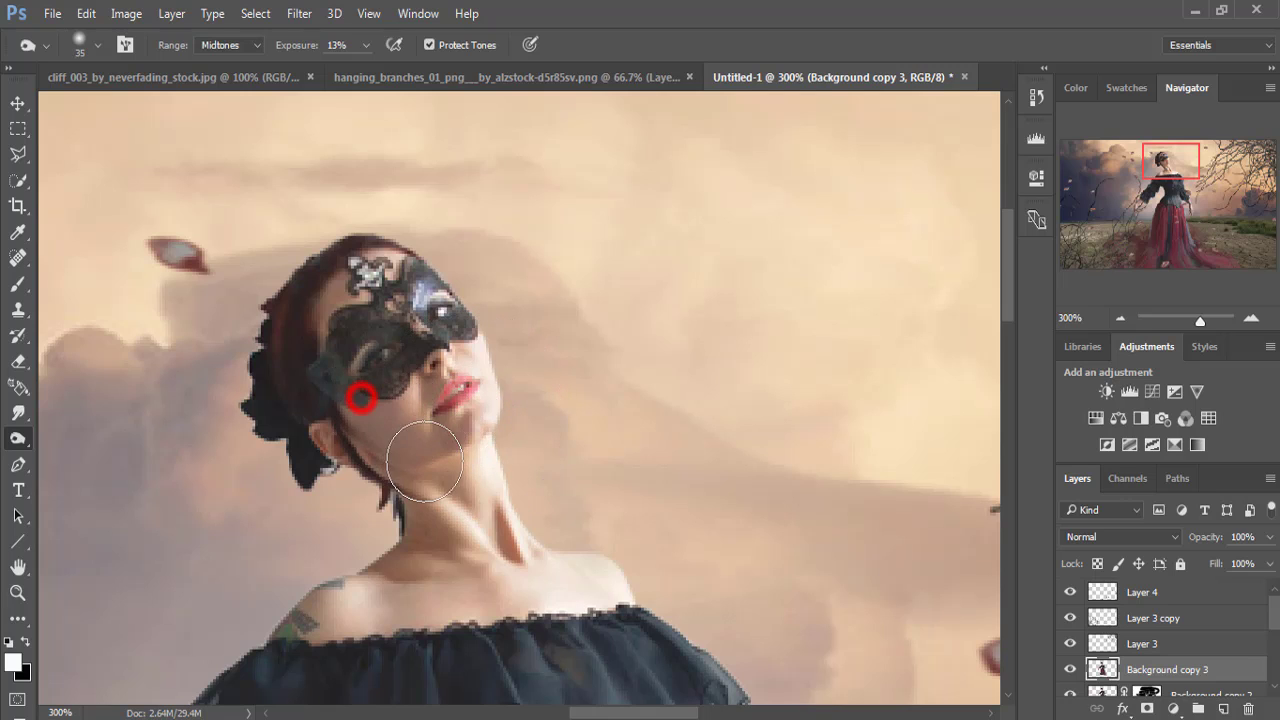
click(429, 319)
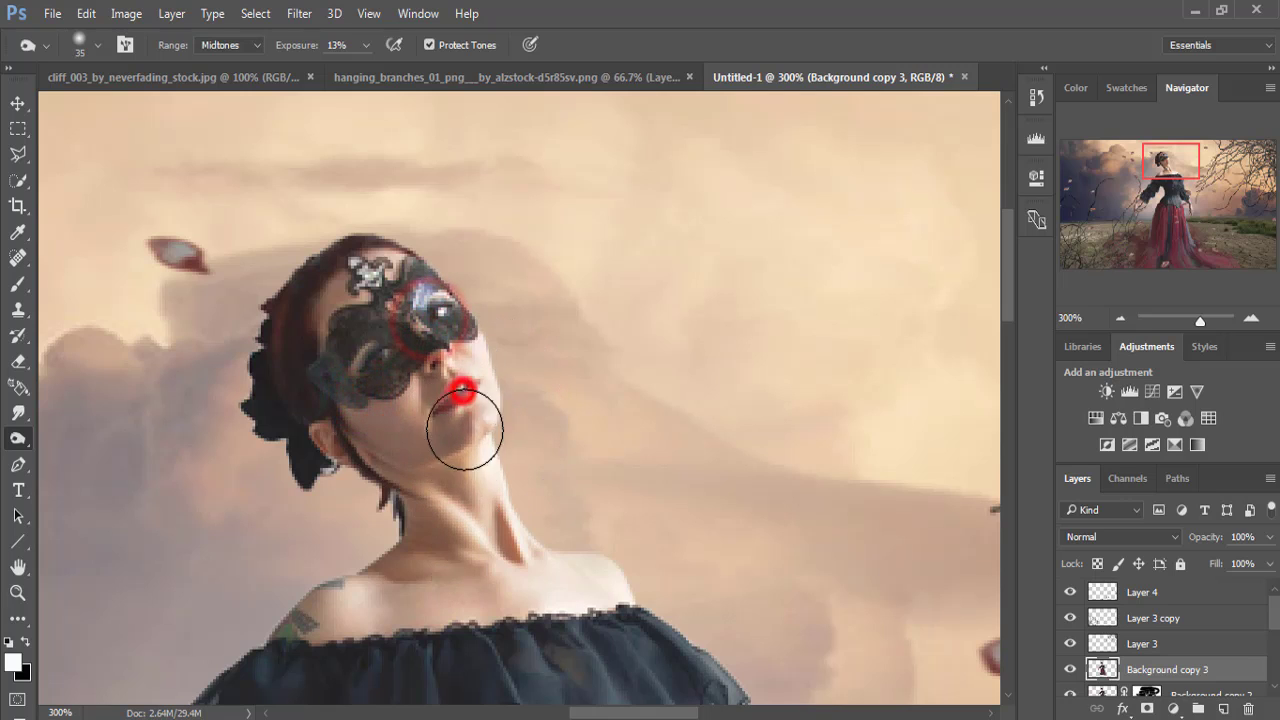
mouse_move(457, 388)
mouse_down()
mouse_move(510, 395)
mouse_move(520, 440)
mouse_up()
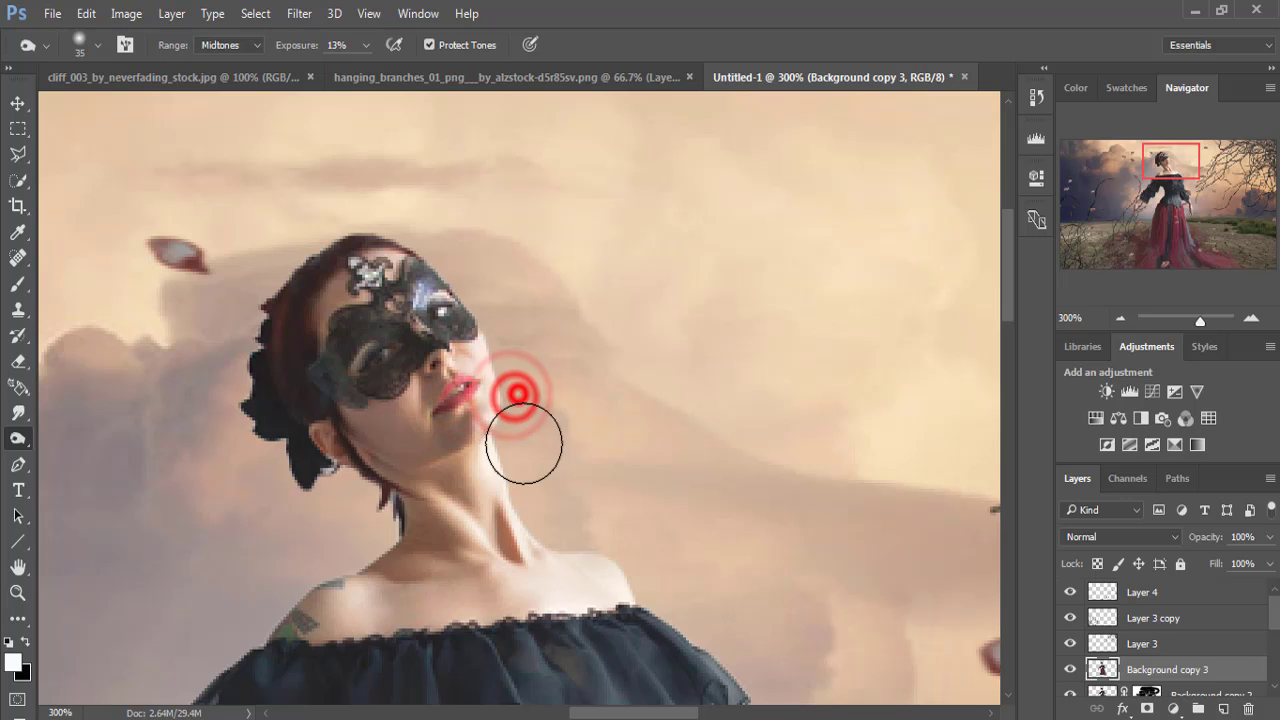
click(543, 529)
click(591, 585)
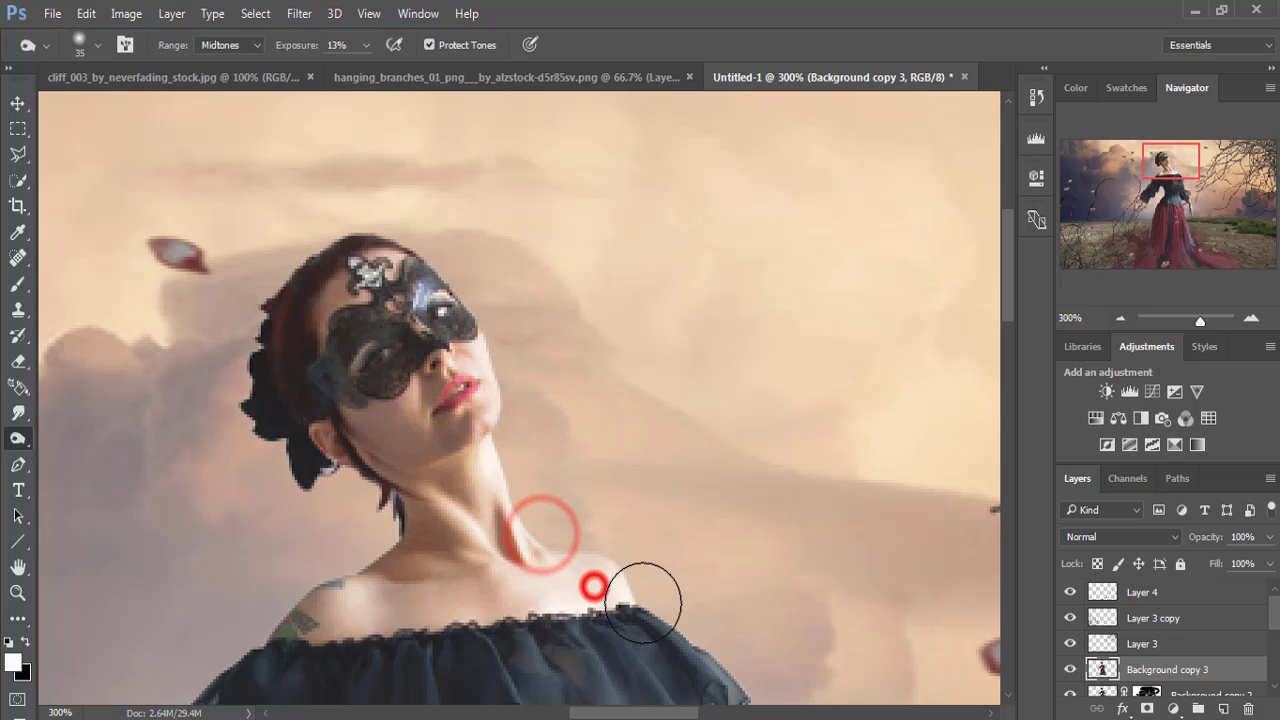
click(503, 614)
click(371, 600)
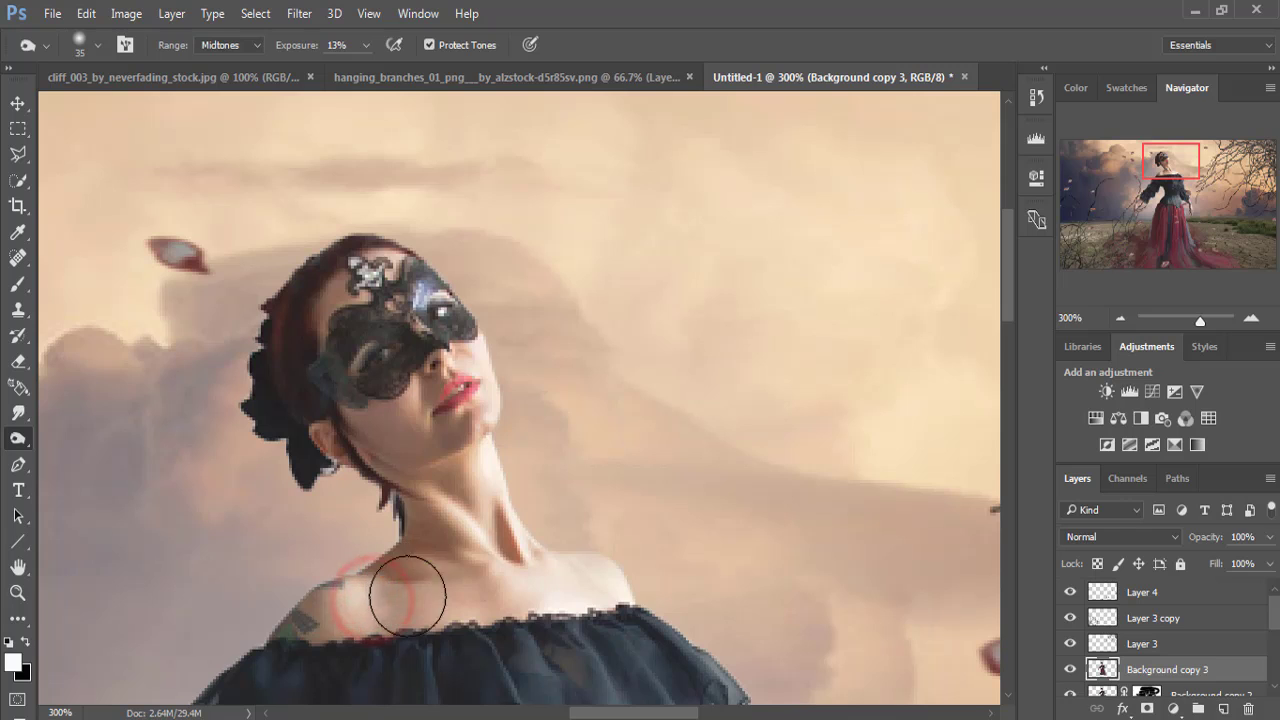
Lighten a spot on the bodice and both forearms, then zoom back out.
drag(408, 606, 387, 222)
click(517, 369)
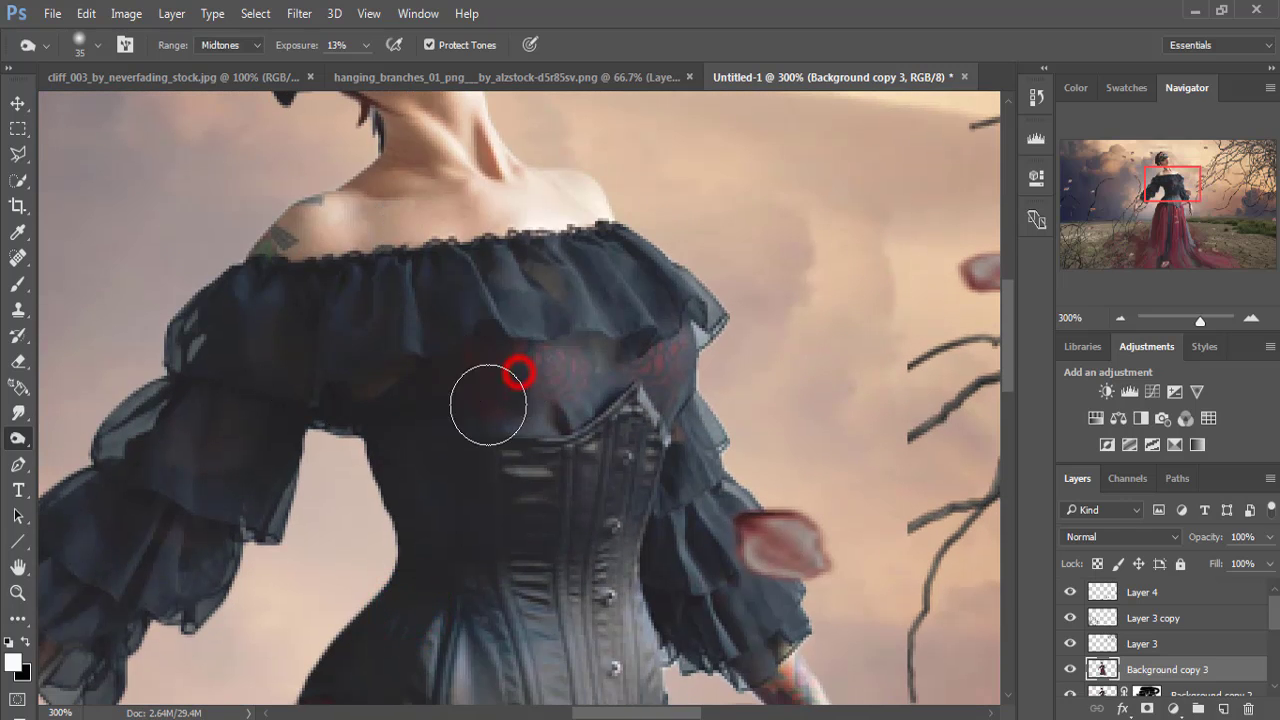
drag(602, 453, 497, 255)
click(686, 486)
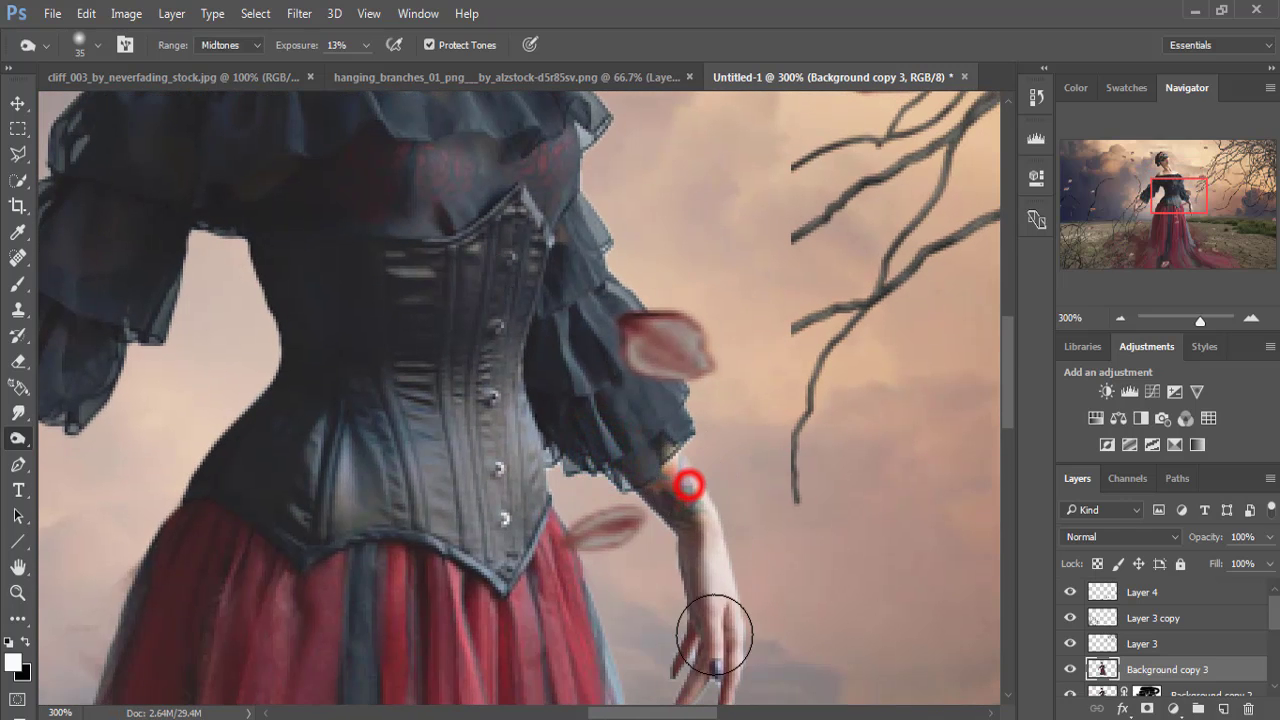
drag(435, 487, 815, 502)
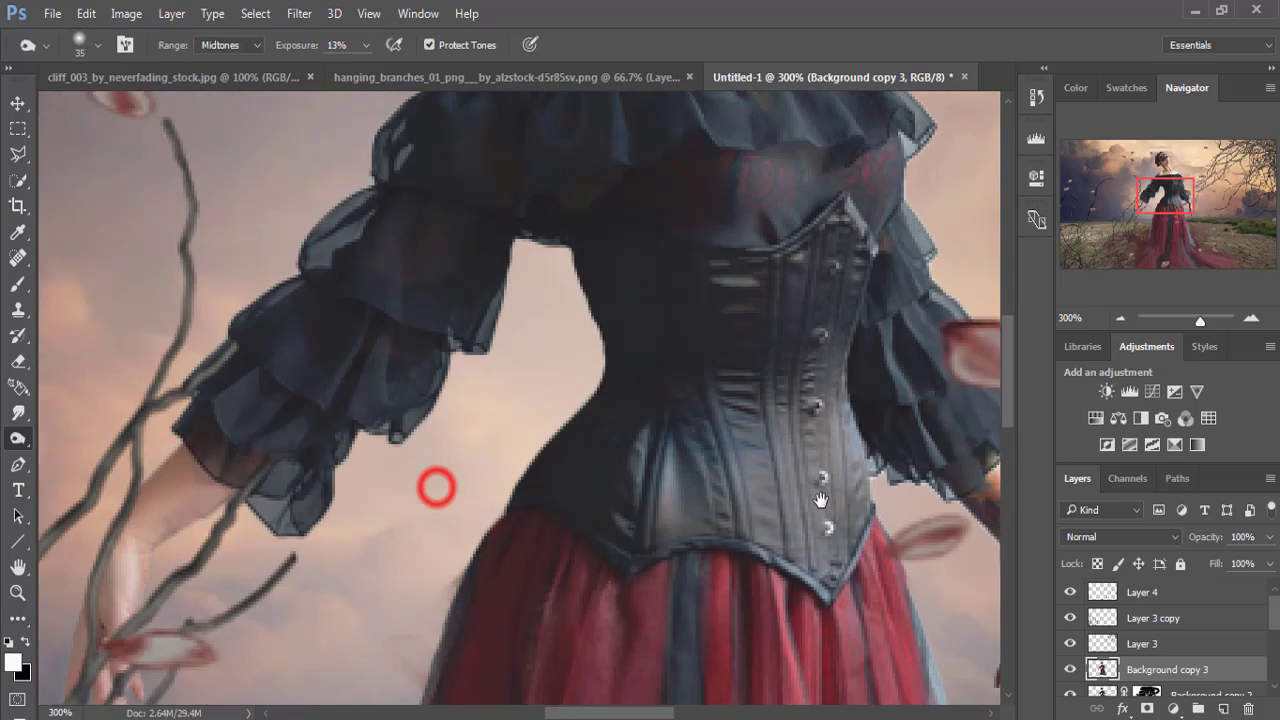
click(260, 495)
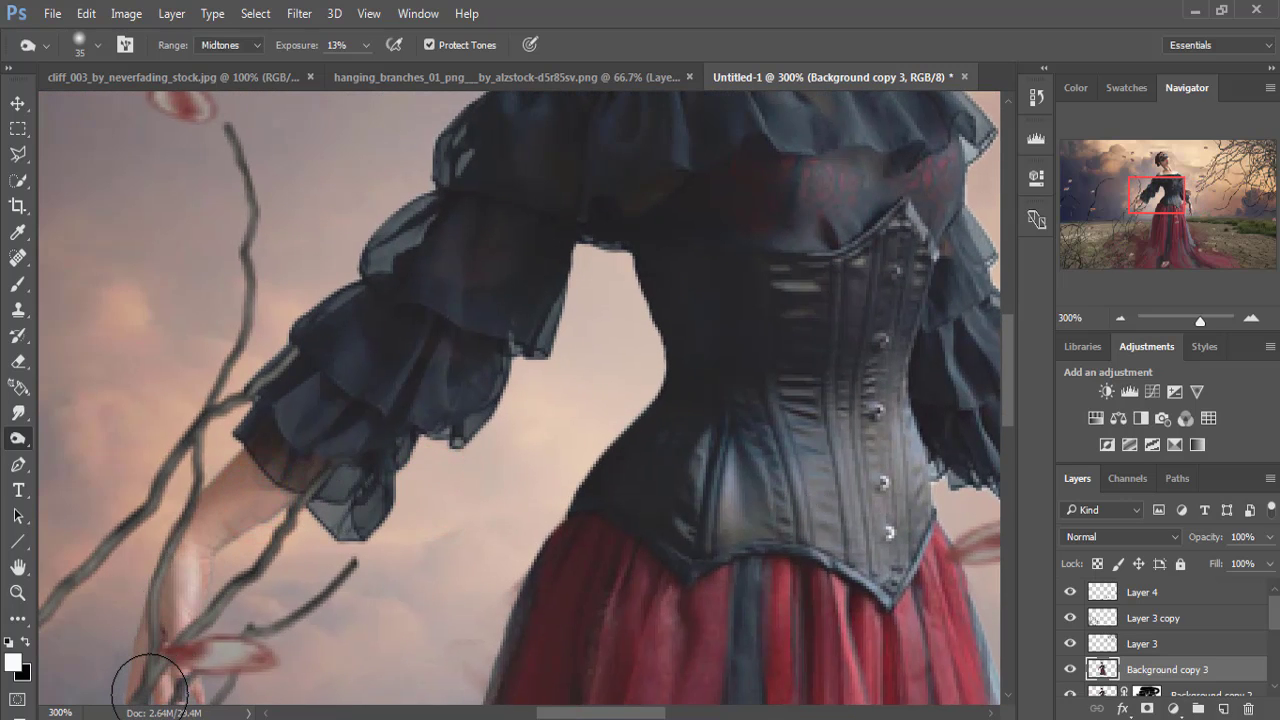
key(ctrl+minus)
key(ctrl+minus)
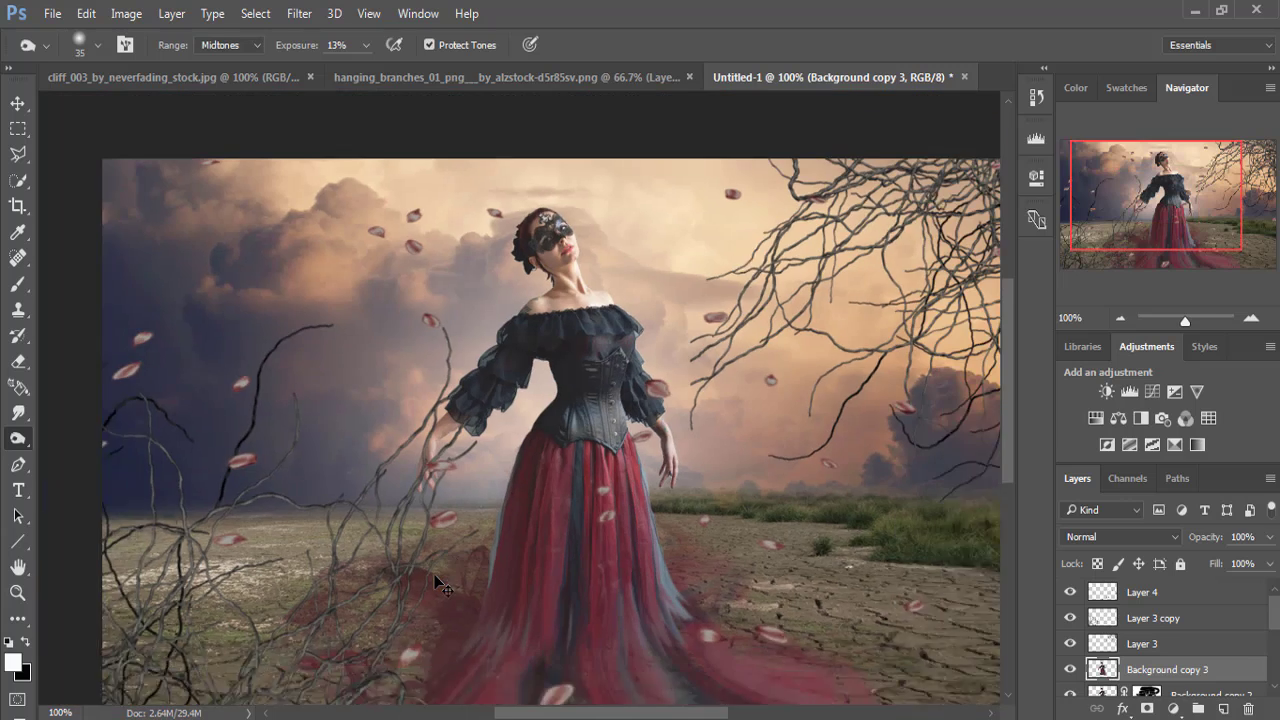
Select the Smudge tool, zoom in on the masked face, and soften the top hair edge.
click(19, 104)
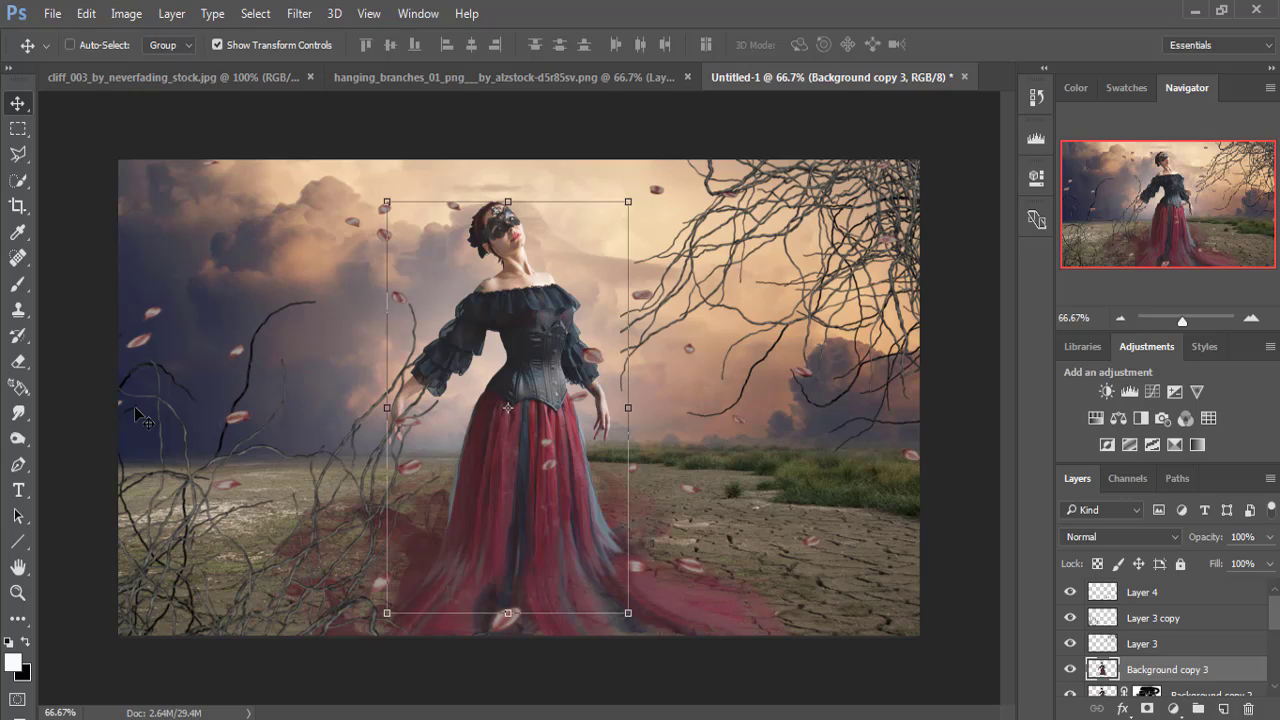
click(18, 412)
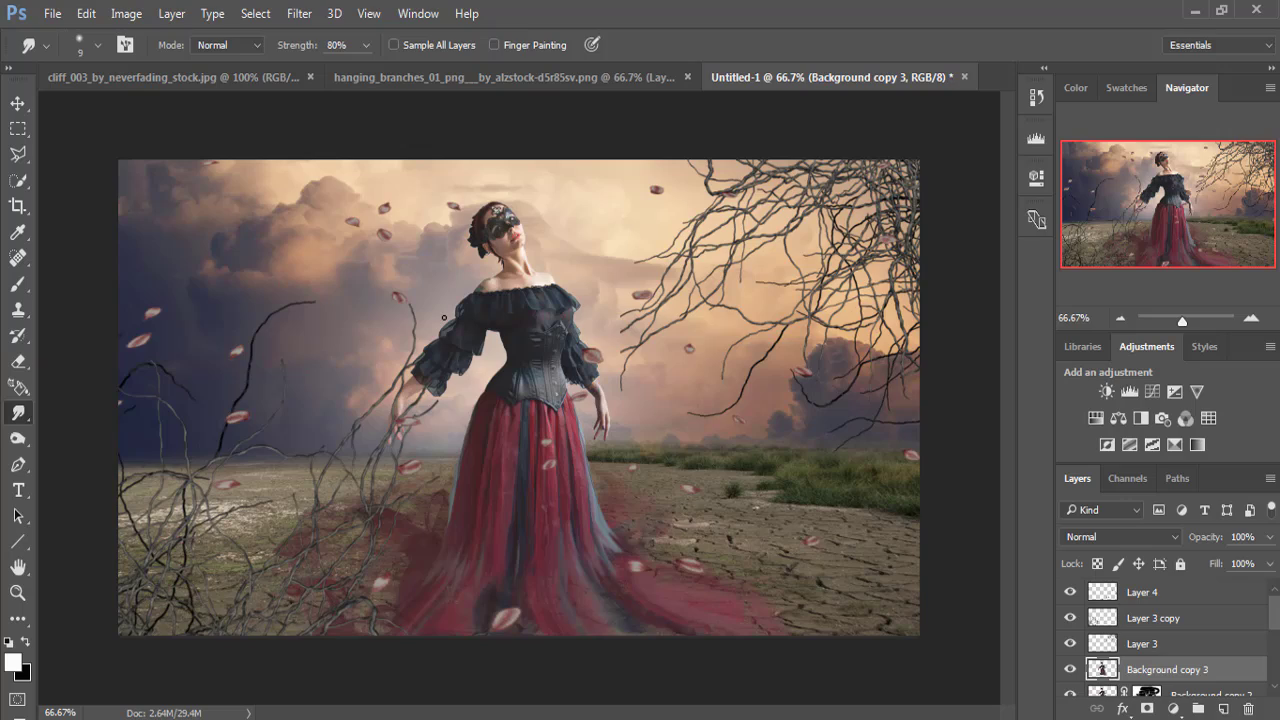
mouse_move(444, 318)
mouse_down()
mouse_move(504, 226)
mouse_move(563, 520)
mouse_up()
drag(490, 214, 523, 463)
mouse_move(452, 209)
mouse_down()
mouse_move(486, 386)
mouse_move(535, 441)
mouse_up()
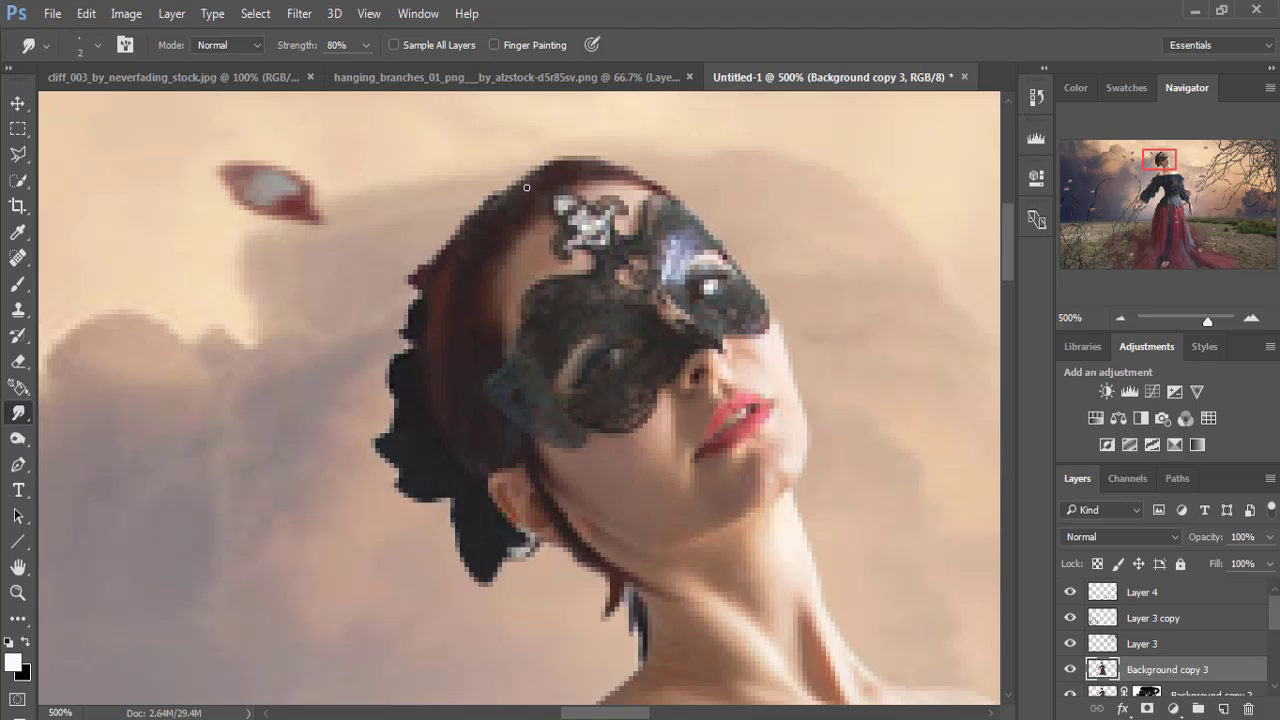
drag(526, 187, 470, 205)
mouse_move(557, 174)
mouse_down()
mouse_move(457, 203)
mouse_move(615, 130)
mouse_up()
mouse_move(551, 177)
mouse_down()
mouse_move(462, 212)
mouse_move(473, 222)
mouse_move(465, 215)
mouse_move(412, 278)
mouse_up()
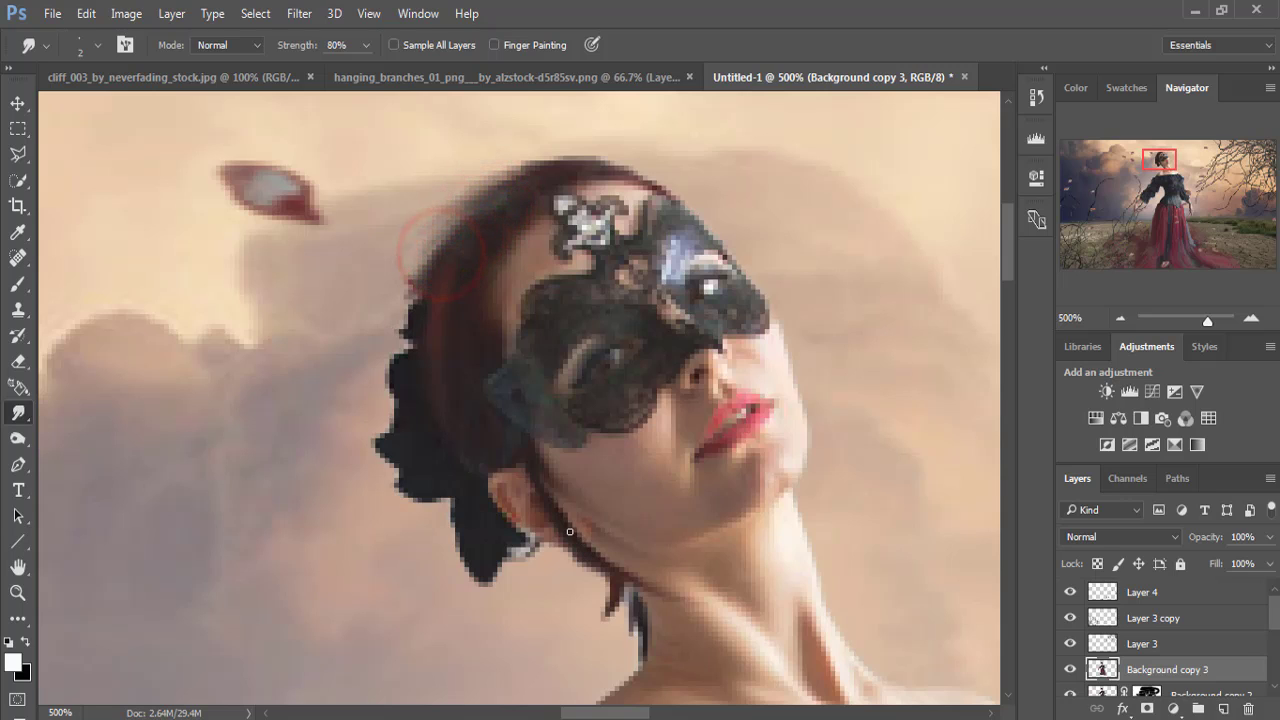
Smudge the hair strand below the ear down and leftward along the neck.
drag(569, 531, 571, 611)
drag(576, 551, 578, 630)
drag(571, 547, 582, 670)
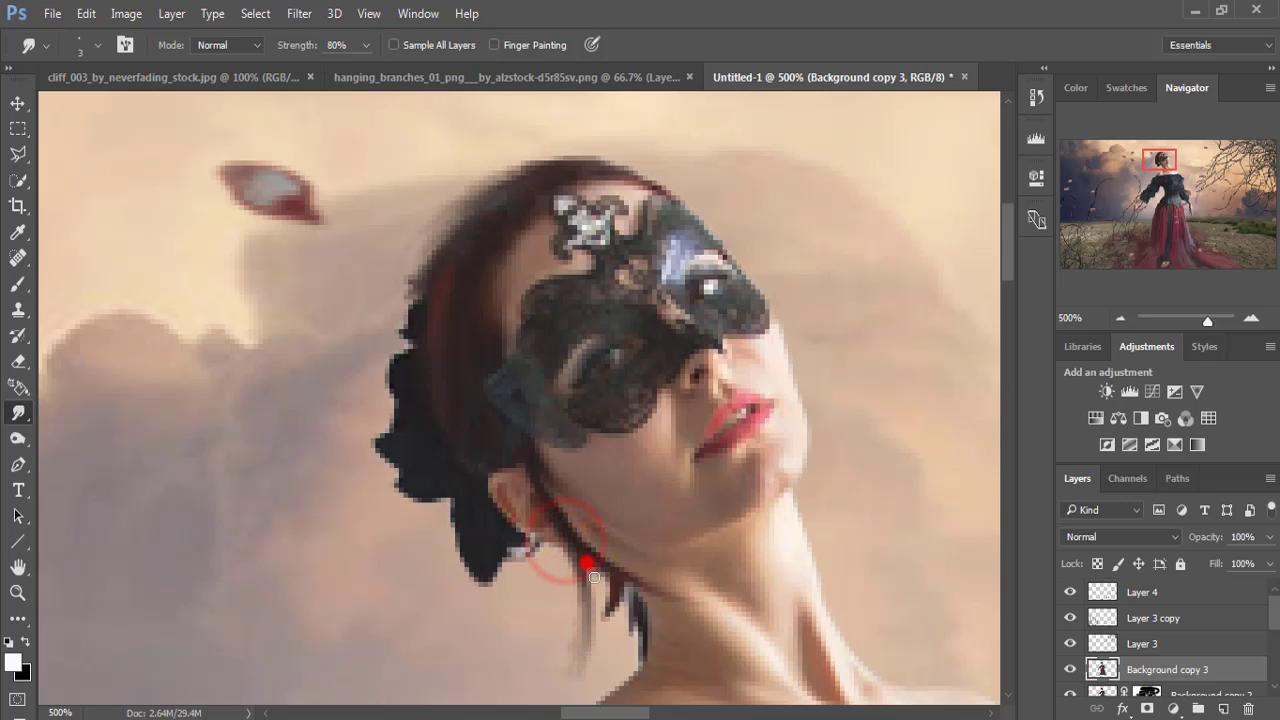
drag(586, 563, 607, 650)
drag(601, 576, 608, 684)
drag(611, 583, 588, 672)
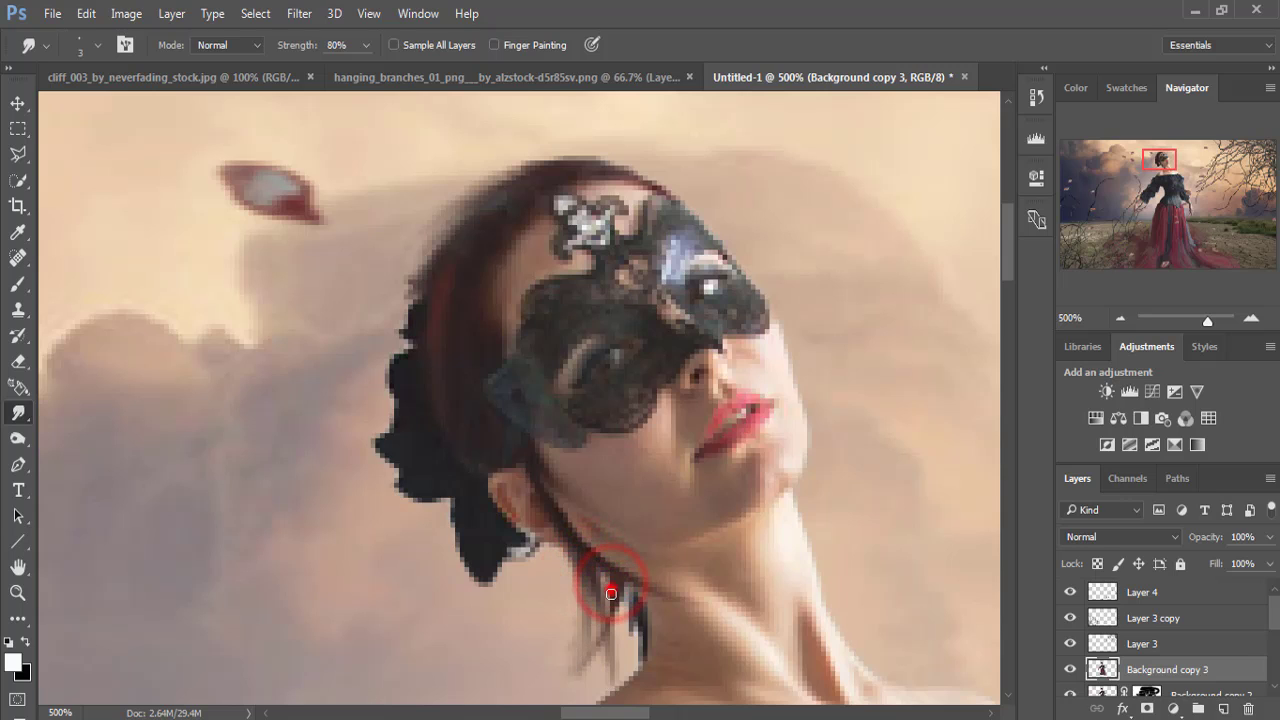
drag(609, 588, 565, 698)
drag(611, 586, 594, 659)
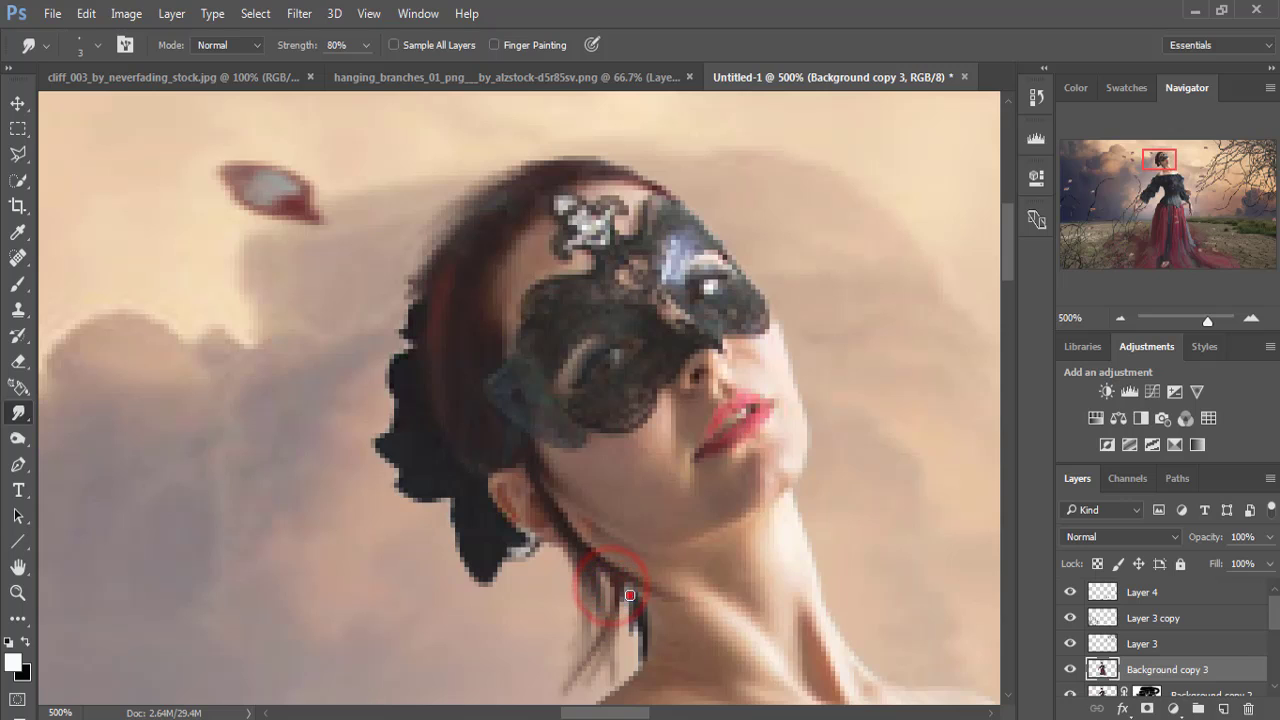
mouse_move(623, 594)
mouse_down()
mouse_move(606, 668)
mouse_move(599, 576)
mouse_move(568, 645)
mouse_up()
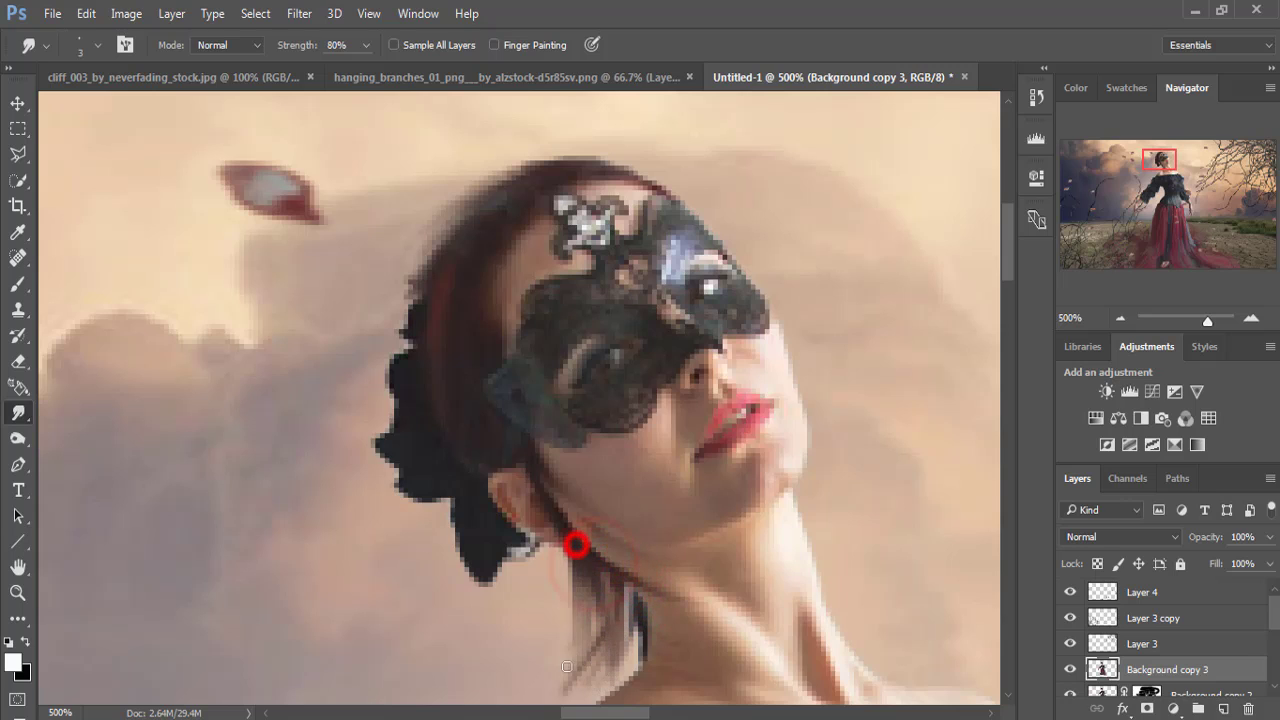
drag(586, 586, 575, 690)
drag(597, 582, 560, 688)
mouse_move(614, 595)
mouse_down()
mouse_move(625, 685)
mouse_move(635, 665)
mouse_move(615, 700)
mouse_move(628, 650)
mouse_up()
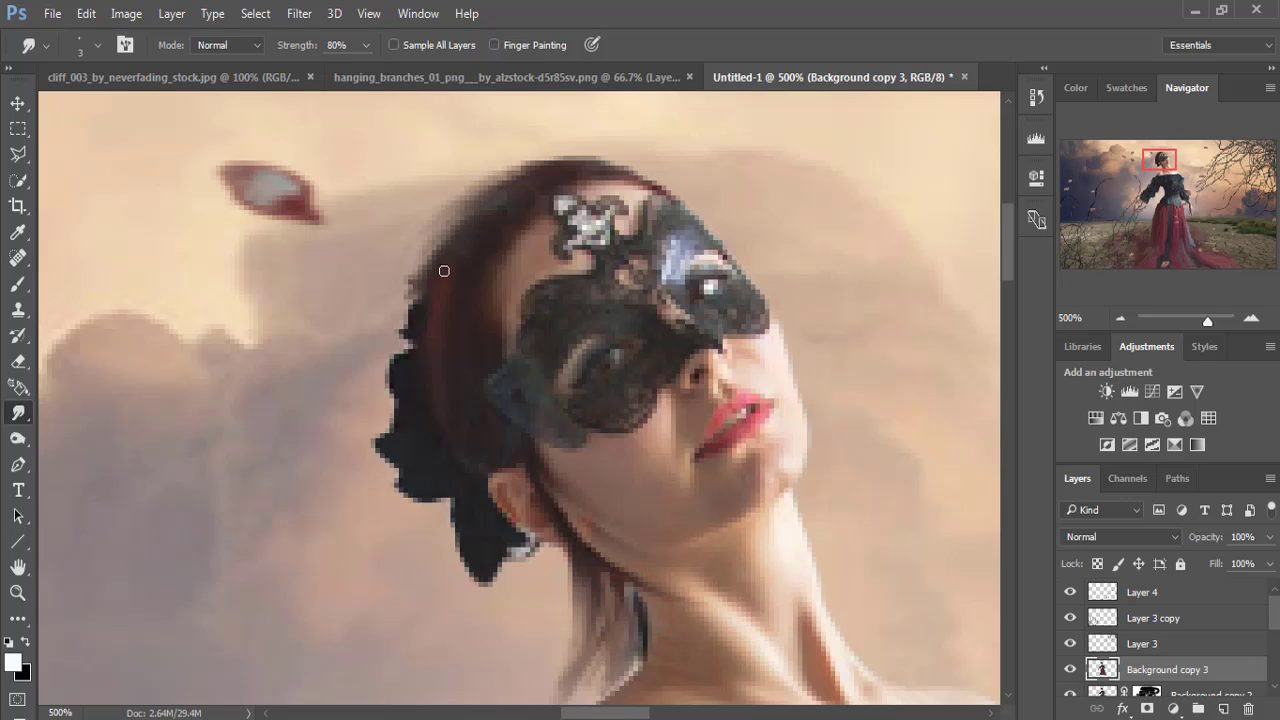
Soften the hair edges above the forehead, at the top of the head and on the left.
drag(444, 271, 425, 245)
drag(517, 205, 409, 264)
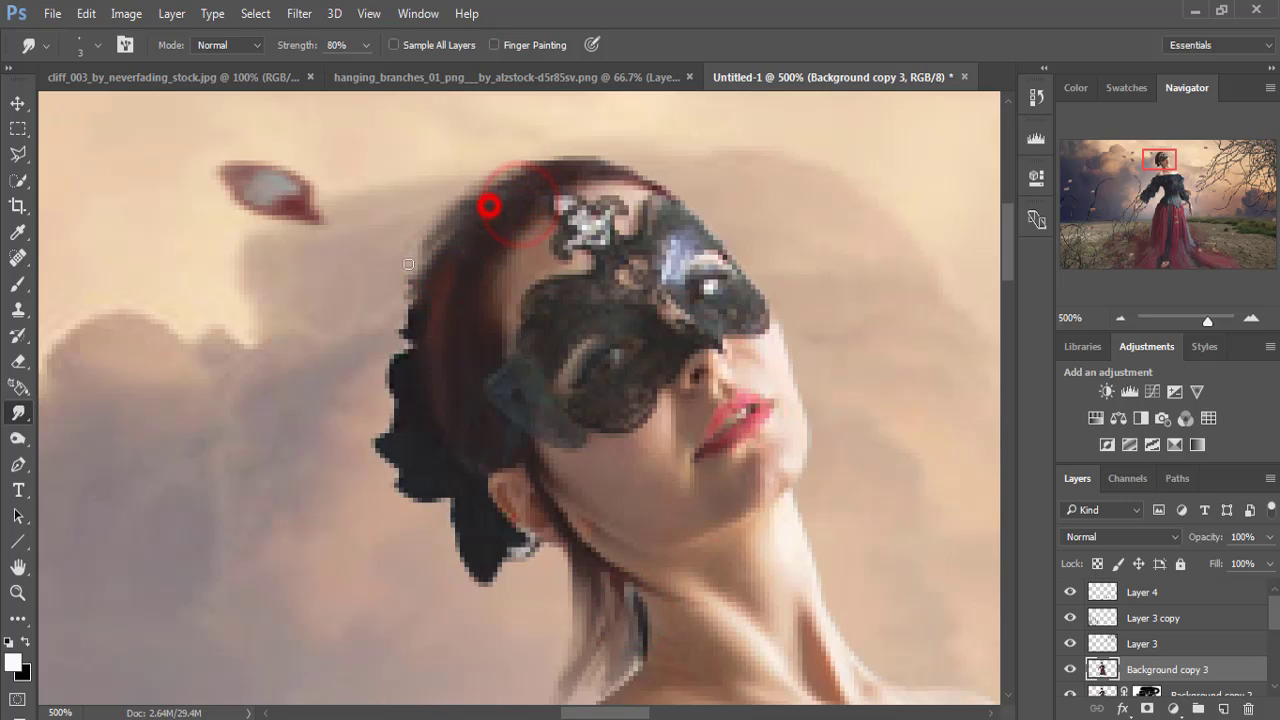
mouse_move(580, 165)
mouse_down()
mouse_move(690, 202)
mouse_move(608, 169)
mouse_move(517, 166)
mouse_move(586, 166)
mouse_move(540, 168)
mouse_up()
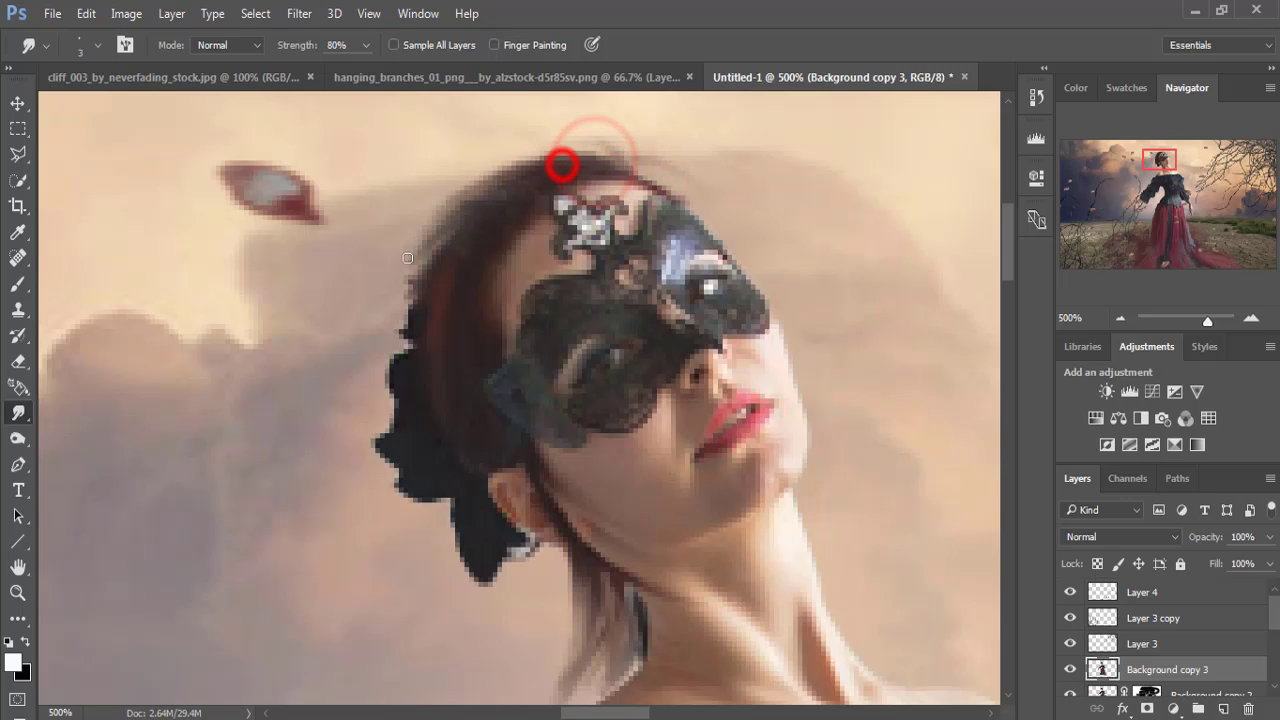
drag(449, 223, 434, 257)
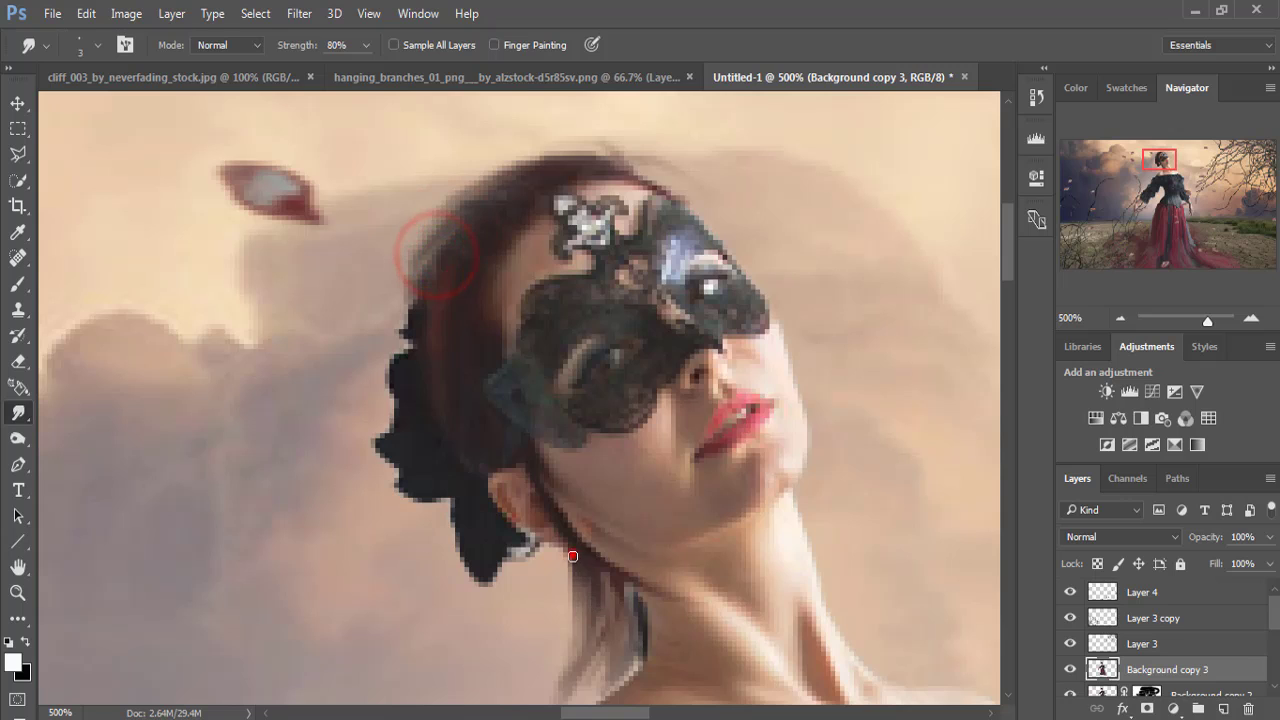
Blend the remaining stray hair strands along the neck below the ear into the skin.
mouse_move(572, 556)
mouse_down()
mouse_move(575, 640)
mouse_move(583, 625)
mouse_move(590, 660)
mouse_move(609, 488)
mouse_up()
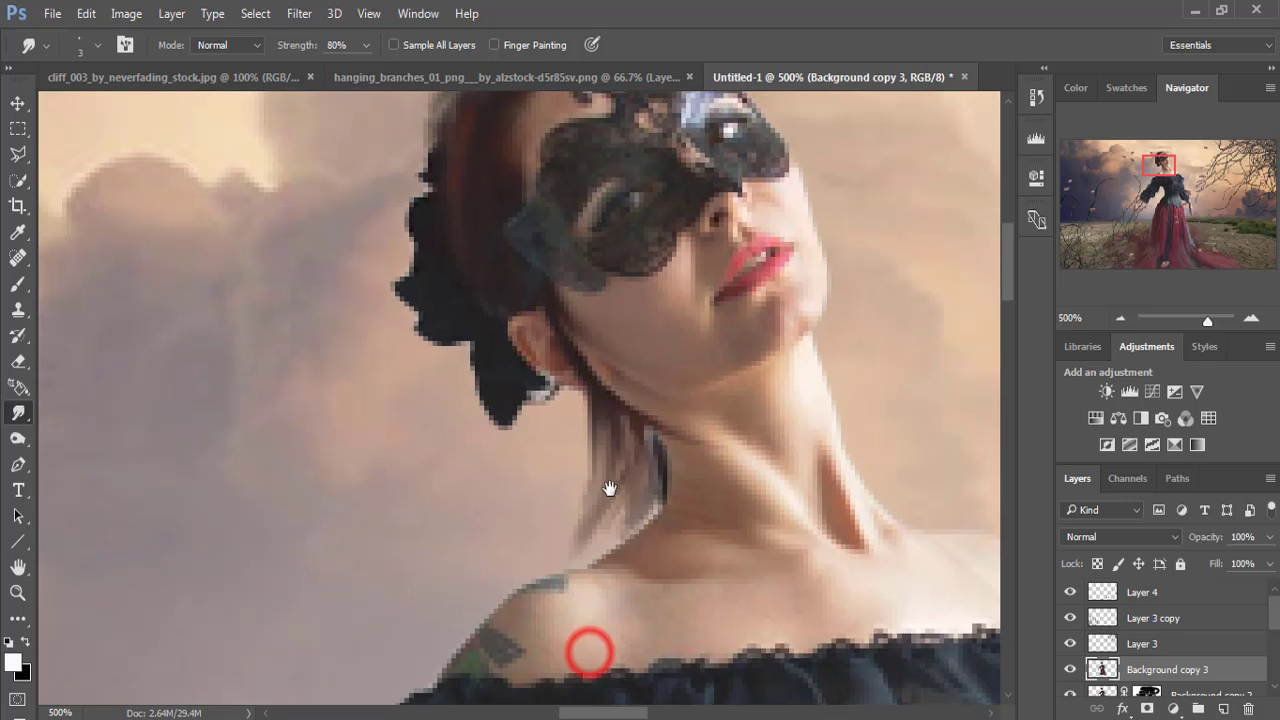
drag(614, 434, 585, 550)
drag(609, 457, 590, 560)
drag(596, 485, 592, 511)
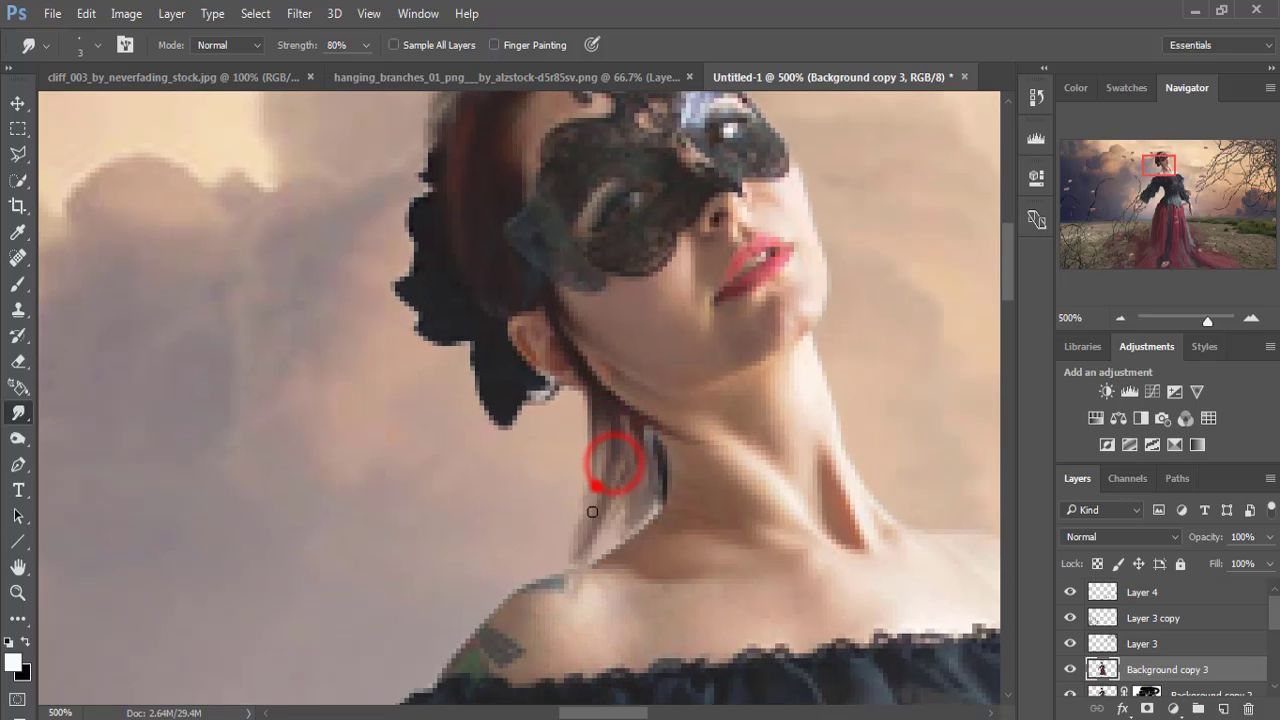
mouse_move(612, 440)
mouse_down()
mouse_move(591, 541)
mouse_move(588, 525)
mouse_up()
drag(623, 463, 600, 545)
mouse_move(620, 491)
mouse_down()
mouse_move(605, 535)
mouse_move(620, 530)
mouse_up()
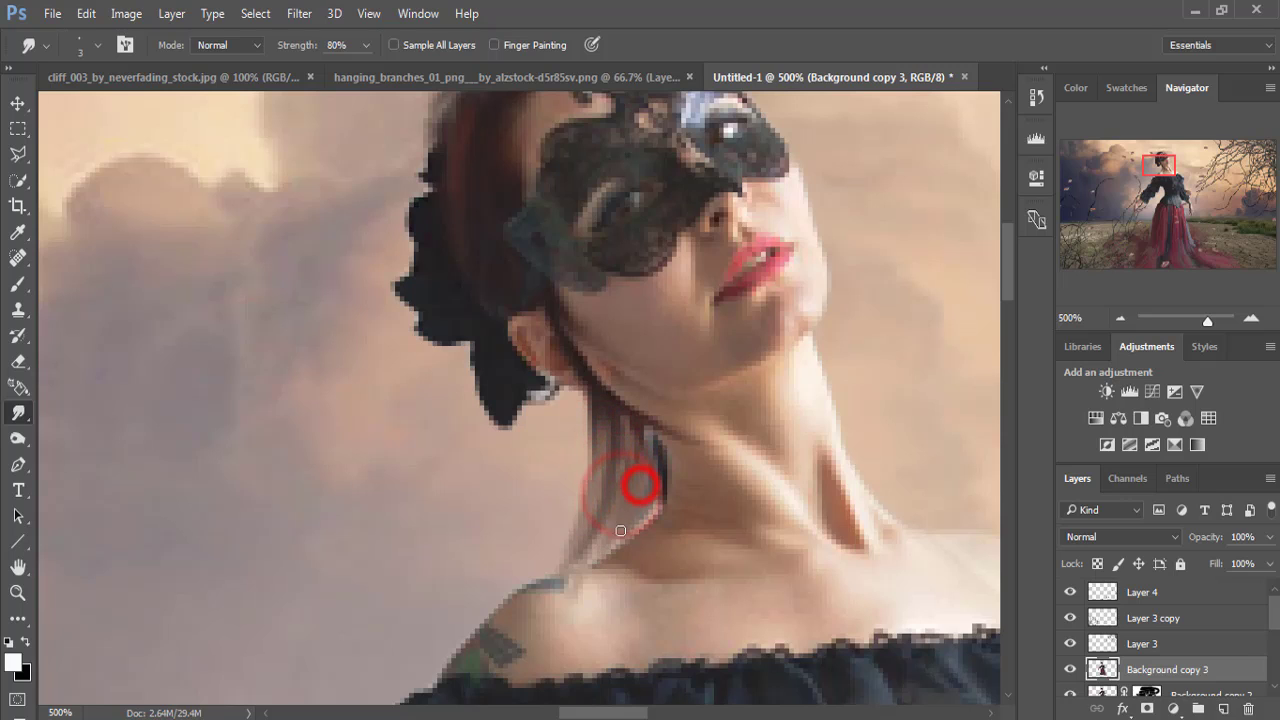
drag(614, 486, 598, 530)
drag(633, 466, 612, 525)
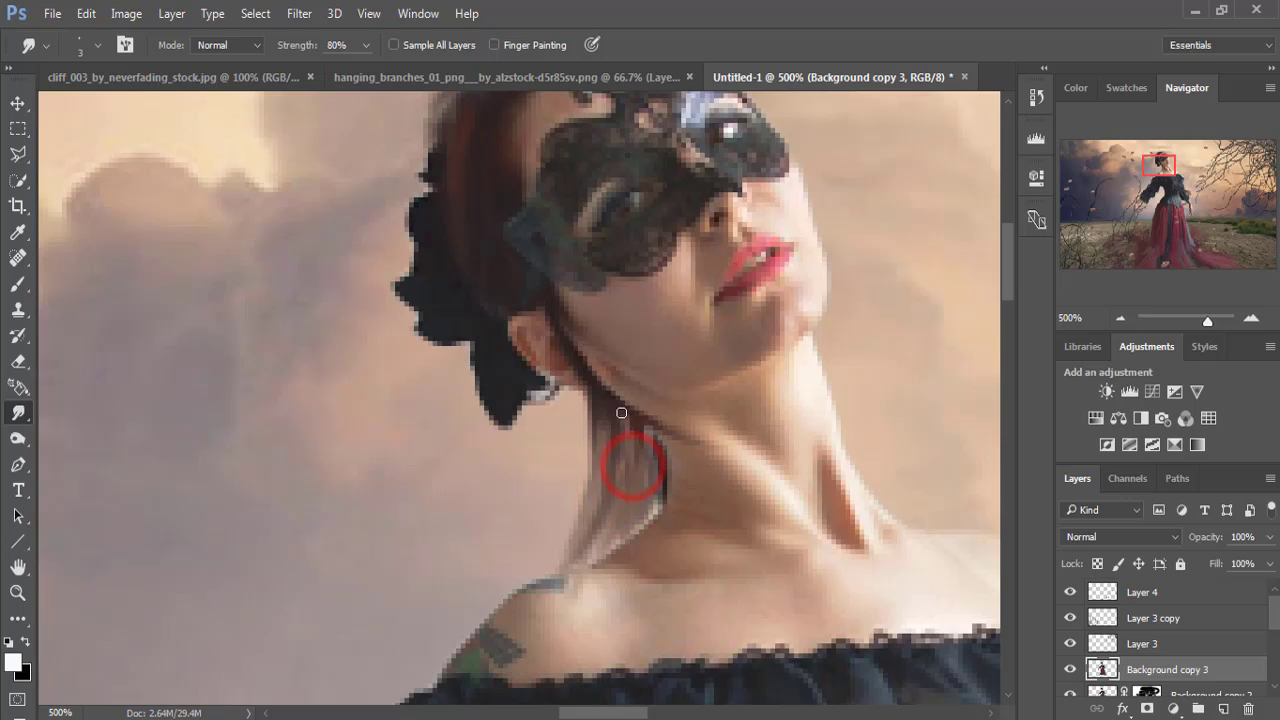
drag(608, 409, 626, 509)
mouse_move(597, 409)
mouse_down()
mouse_move(590, 470)
mouse_move(600, 450)
mouse_move(585, 455)
mouse_move(641, 448)
mouse_move(620, 525)
mouse_up()
drag(632, 430, 608, 500)
mouse_move(590, 445)
mouse_down()
mouse_move(651, 503)
mouse_move(602, 552)
mouse_up()
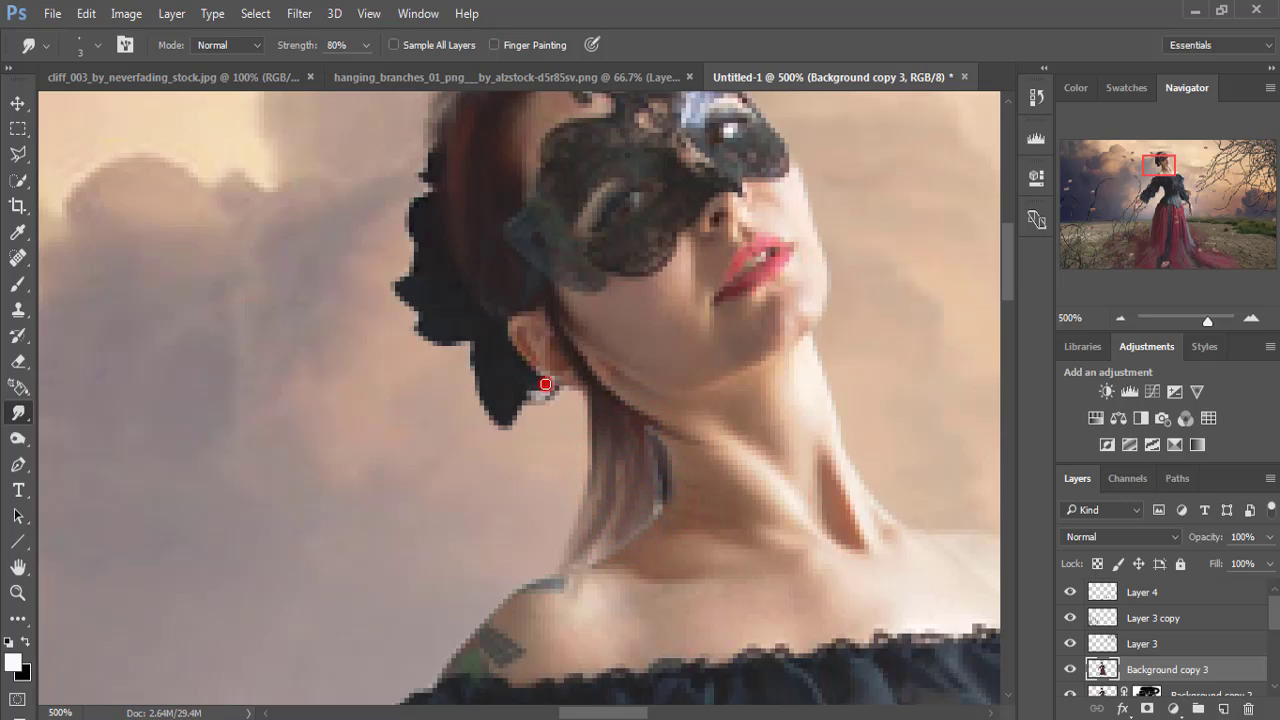
Soften the hair edge near the earring, then return to the Move tool and zoom out.
click(545, 384)
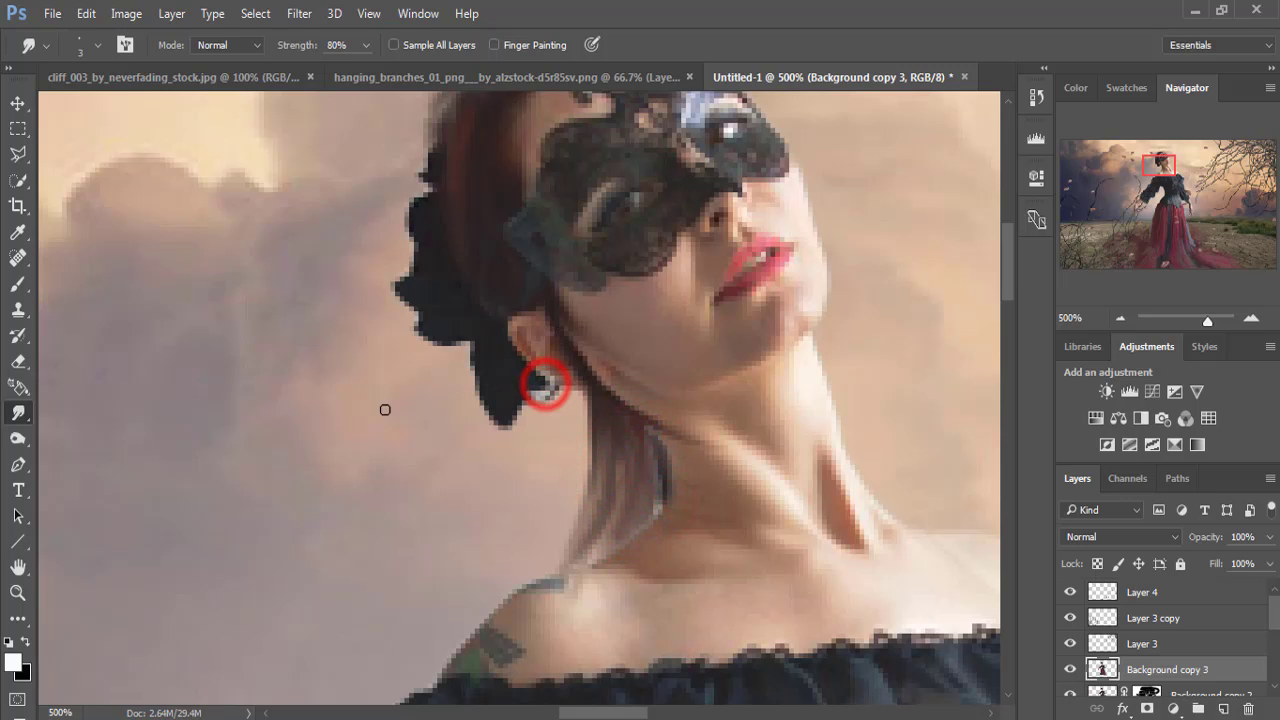
click(20, 104)
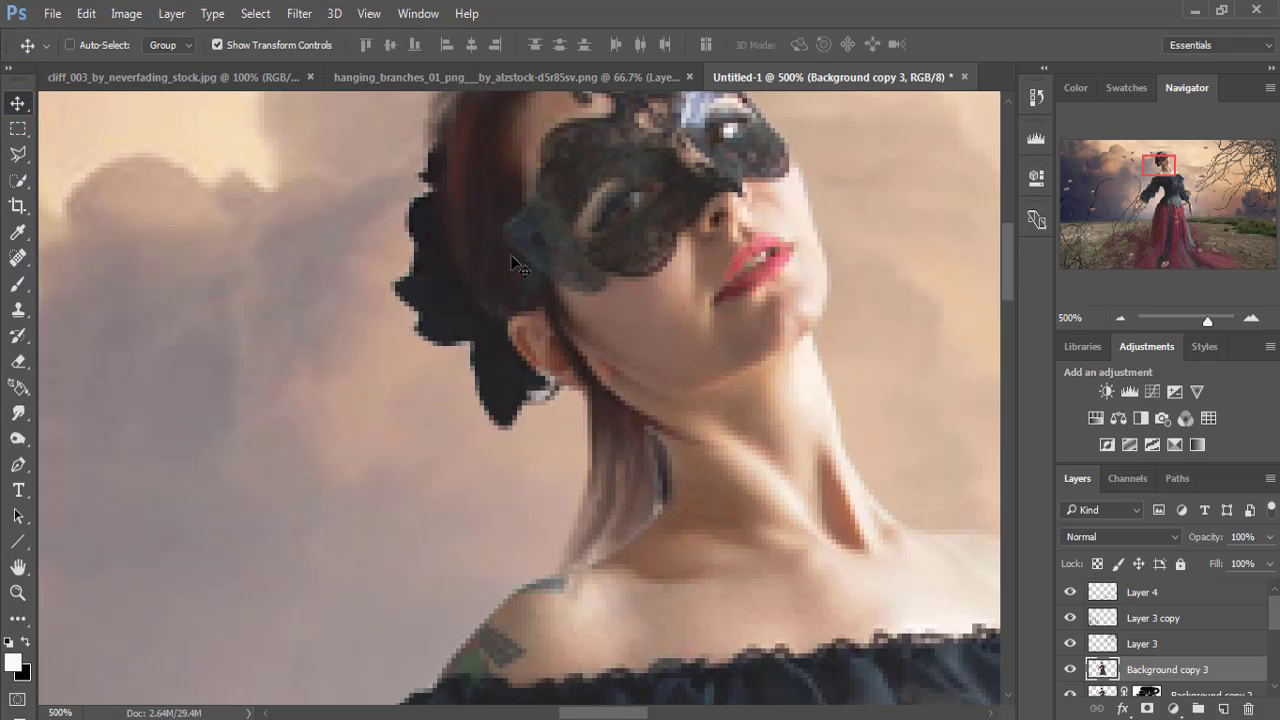
key(ctrl+minus)
key(ctrl+minus)
key(ctrl+minus)
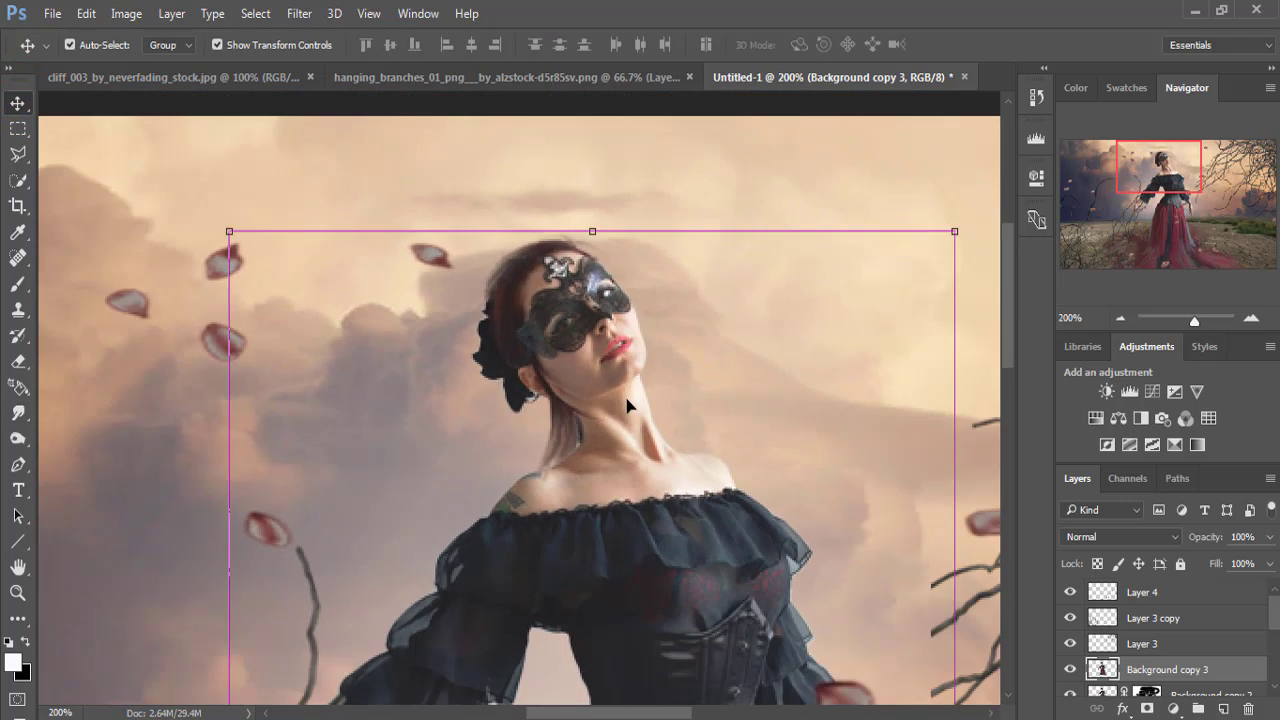
key(ctrl+minus)
key(ctrl+minus)
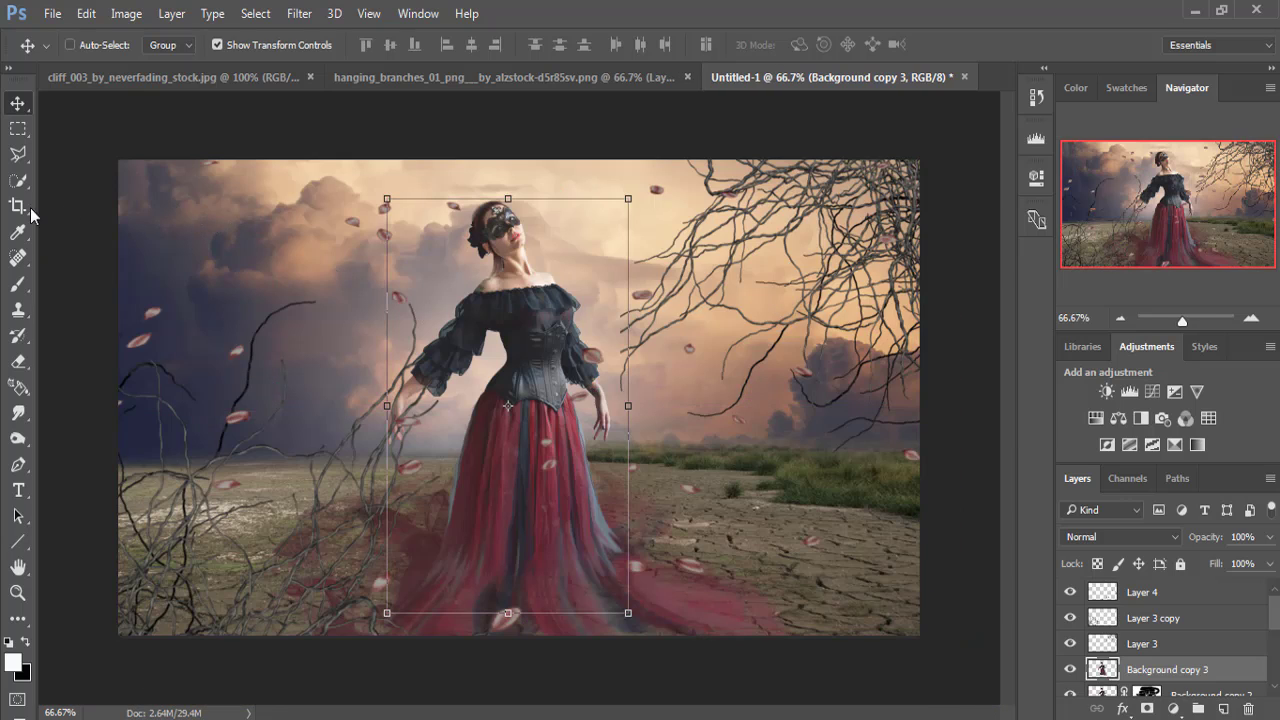
Stamp all visible layers into a new layer and add a Warming (85) Photo Filter.
click(12, 104)
click(1191, 592)
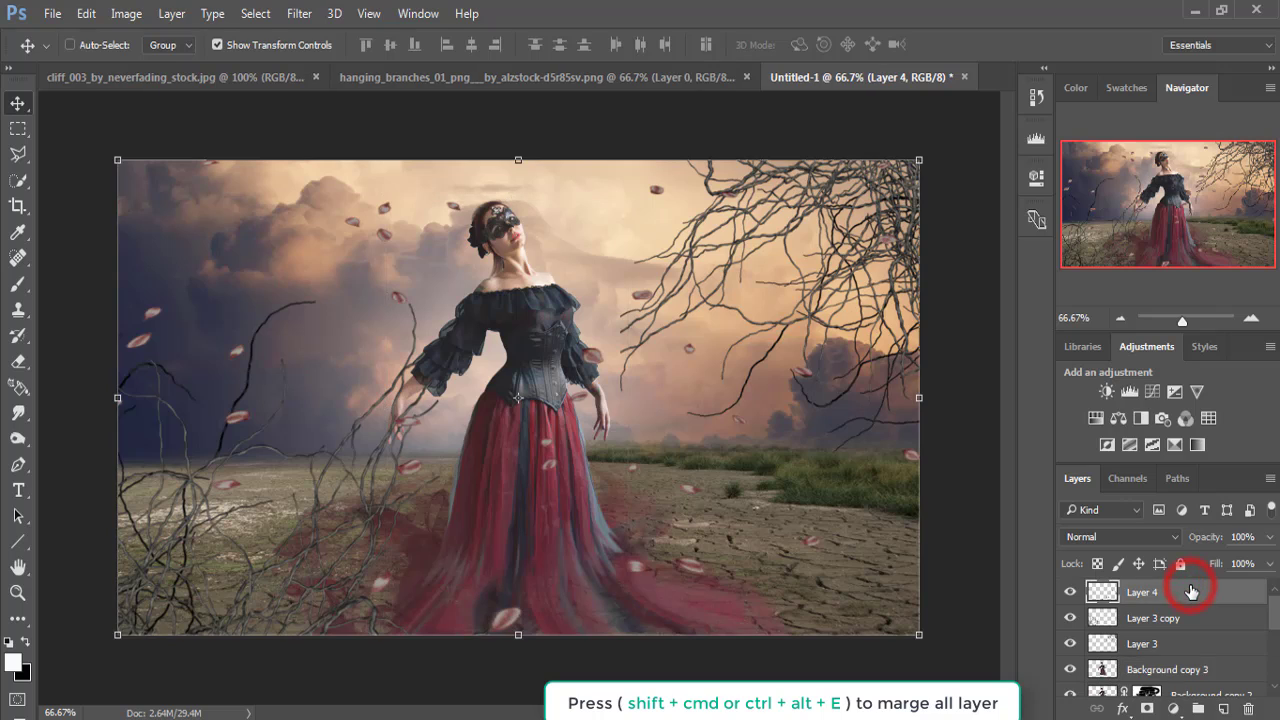
key(shift+ctrl+alt+e)
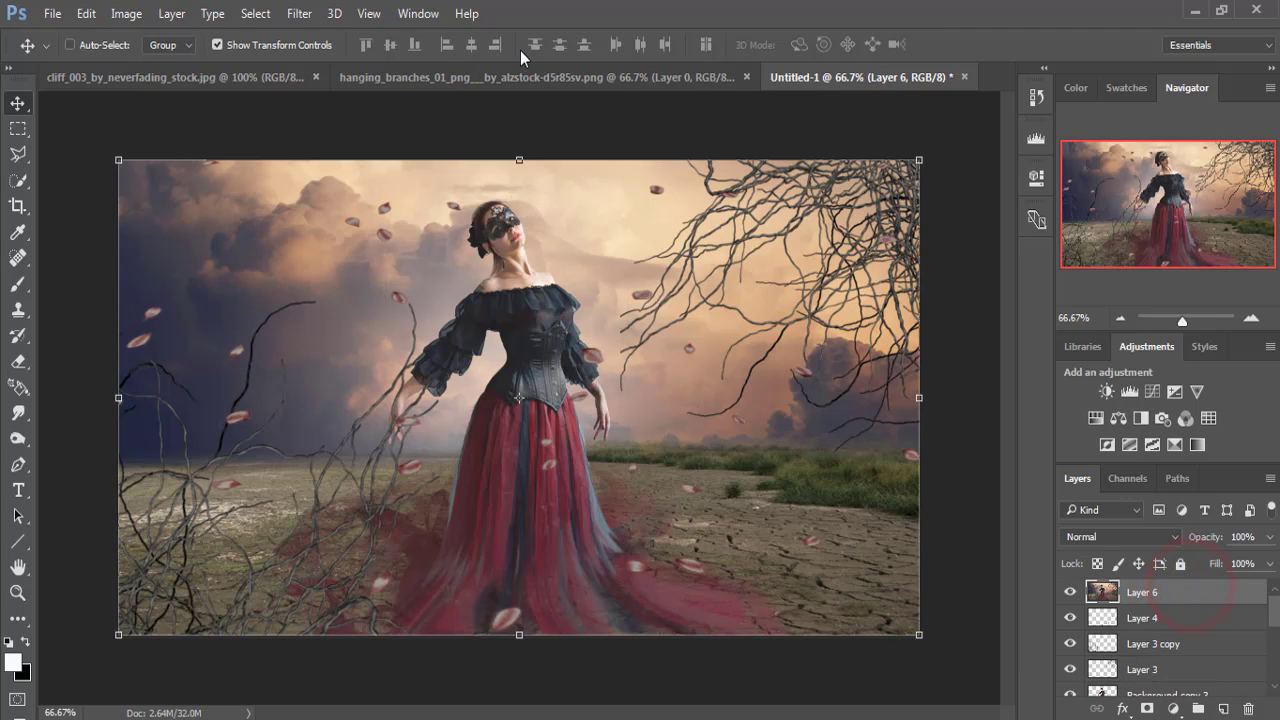
click(1174, 709)
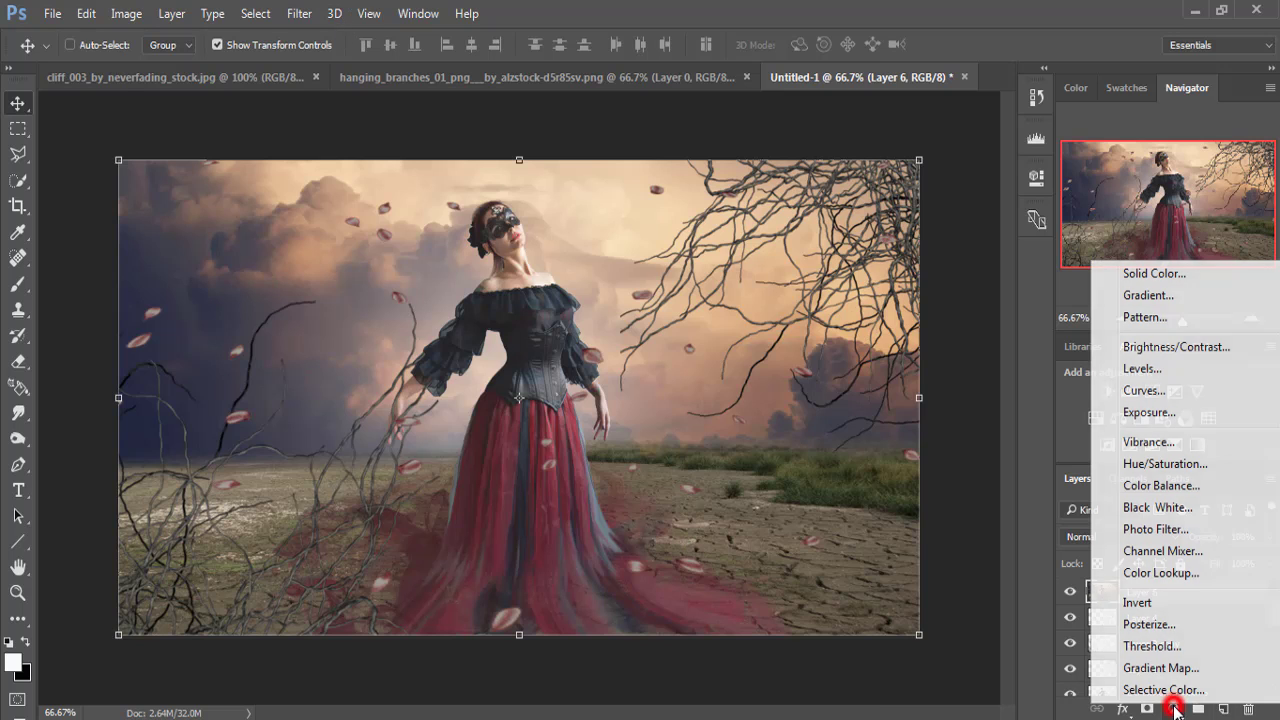
click(1183, 531)
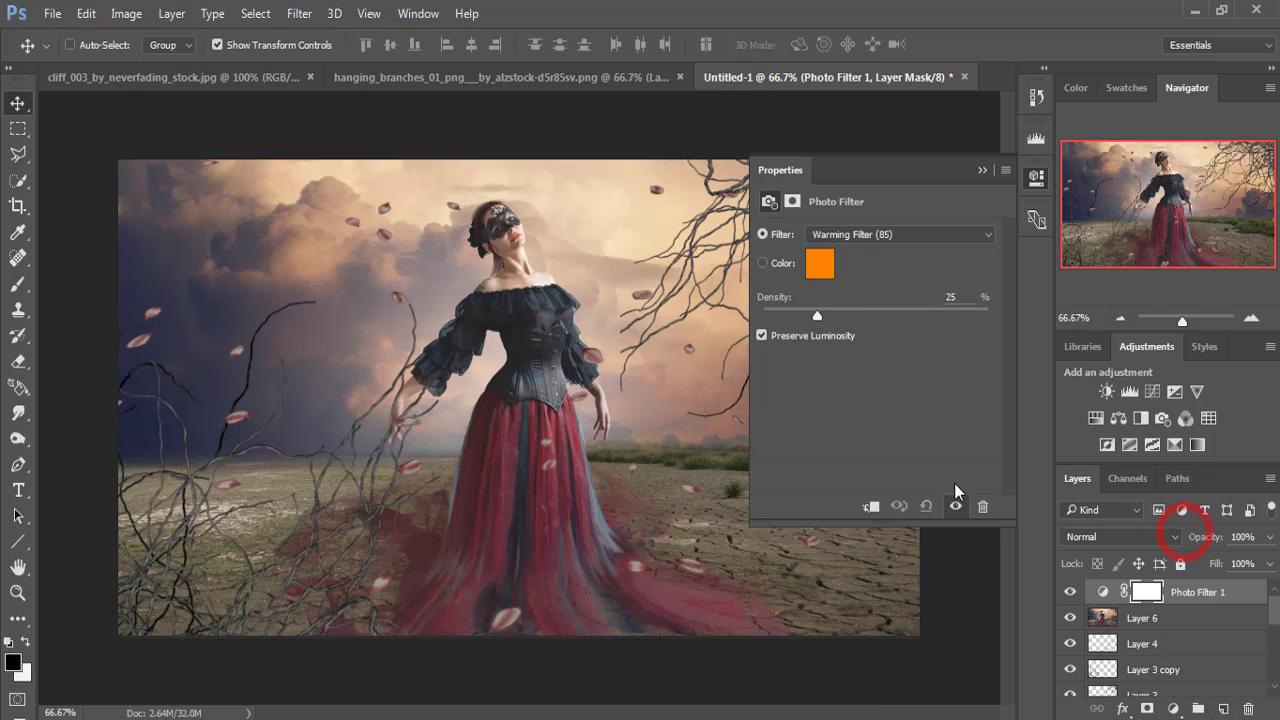
click(816, 315)
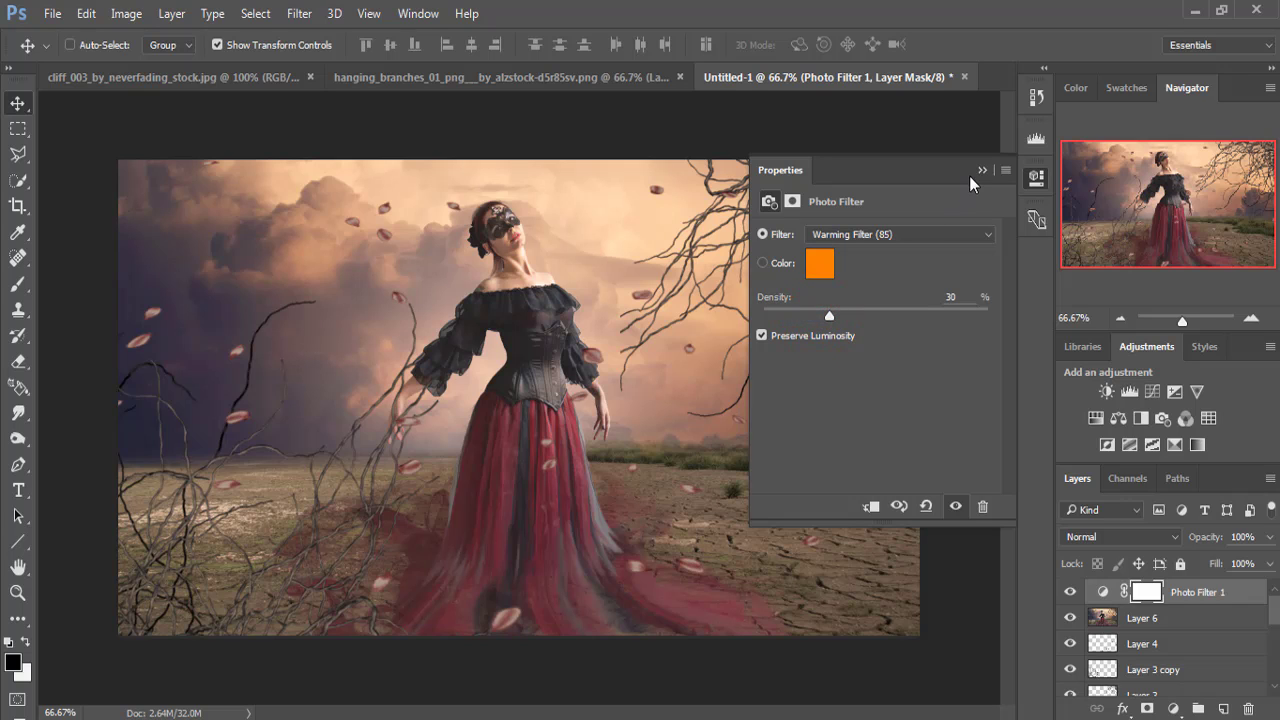
click(980, 172)
Add a second Photo Filter using Green at 11% density.
click(1173, 708)
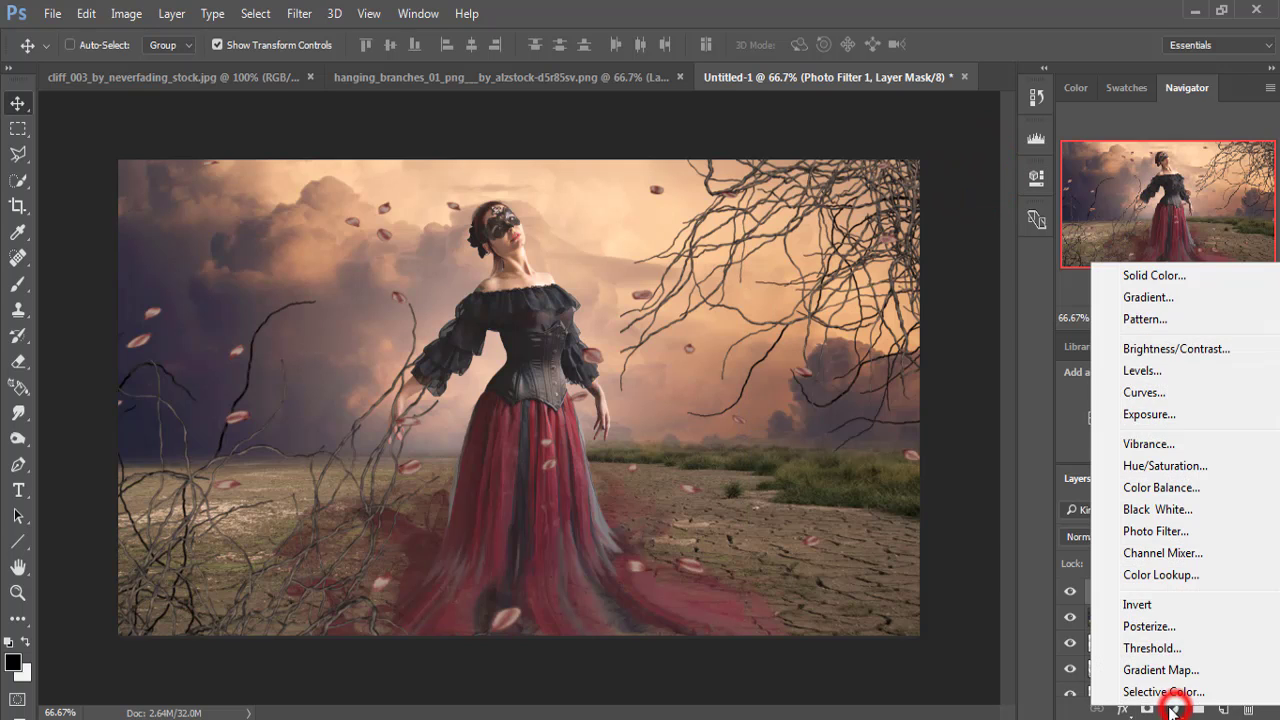
click(1156, 531)
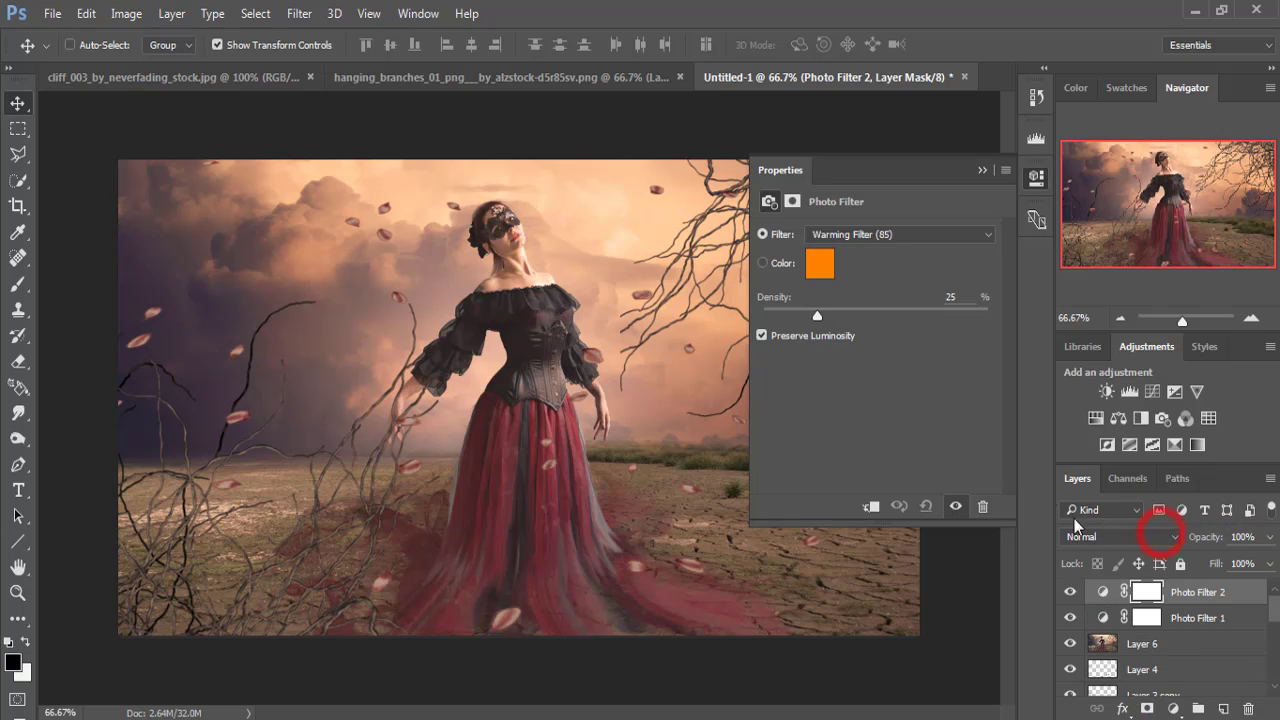
click(896, 237)
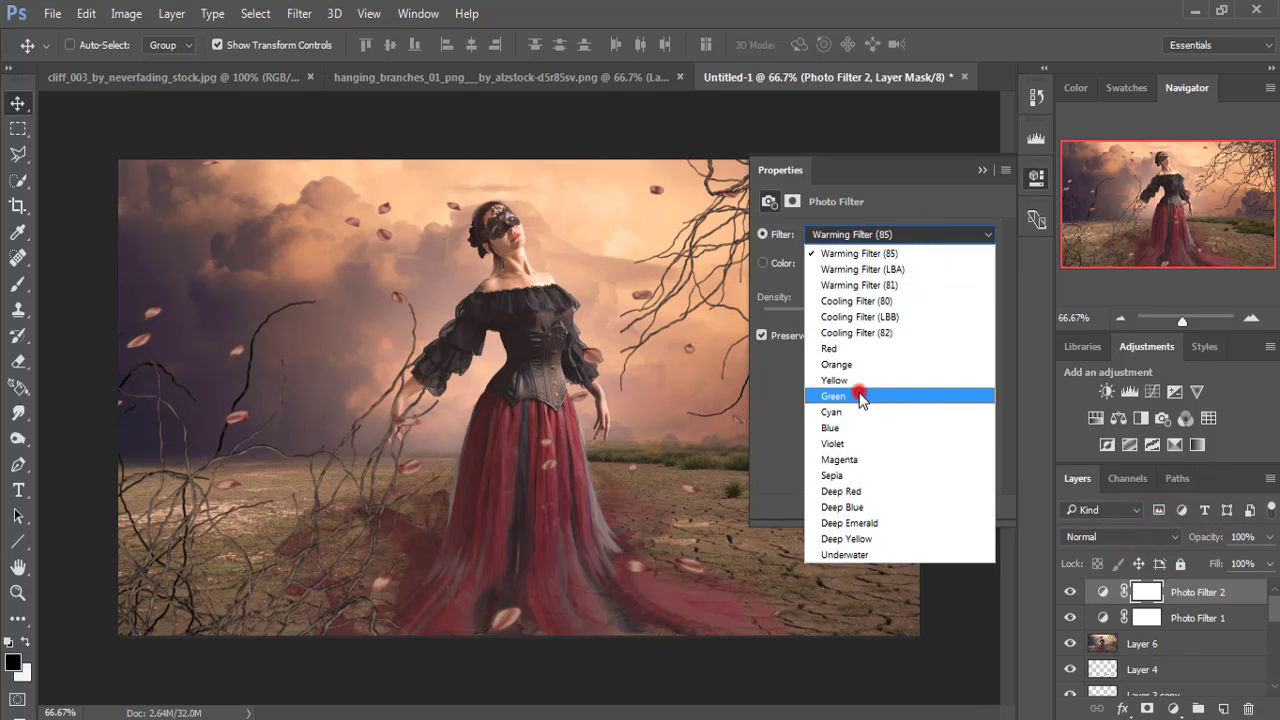
click(861, 398)
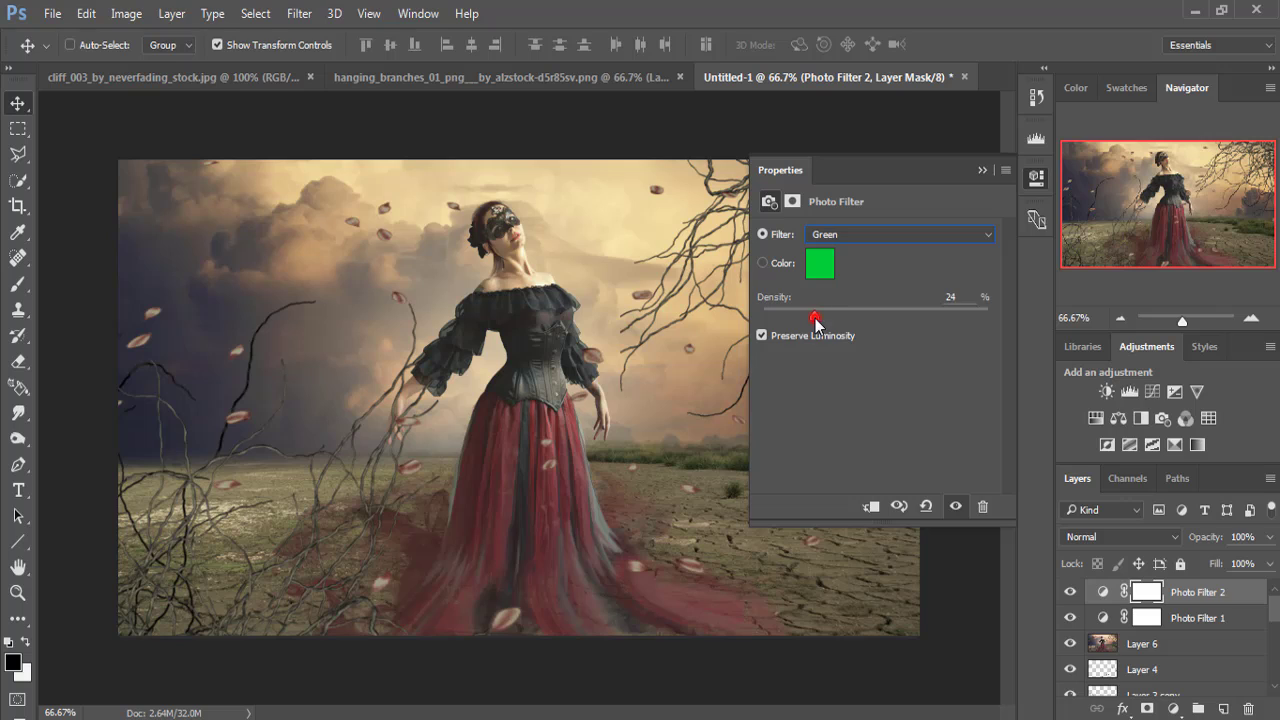
drag(815, 318, 787, 318)
click(980, 171)
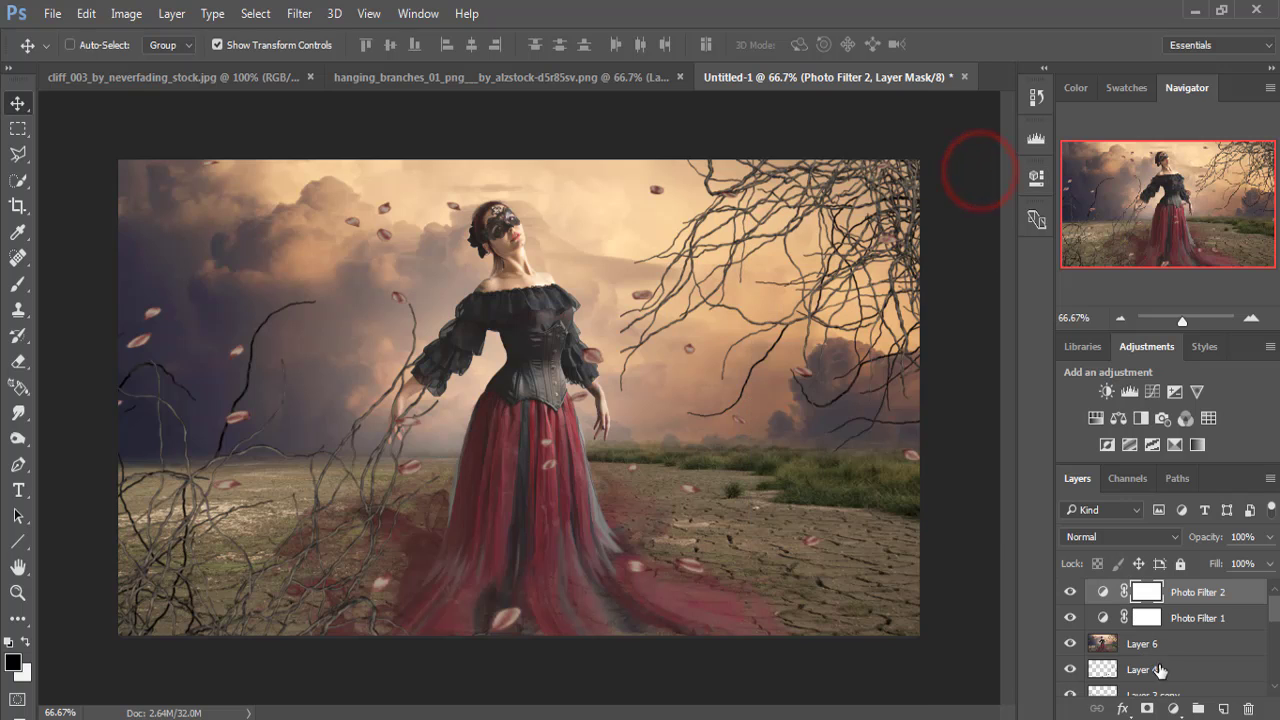
Add a third Photo Filter using Cyan at about 8% density.
click(1172, 708)
click(1156, 529)
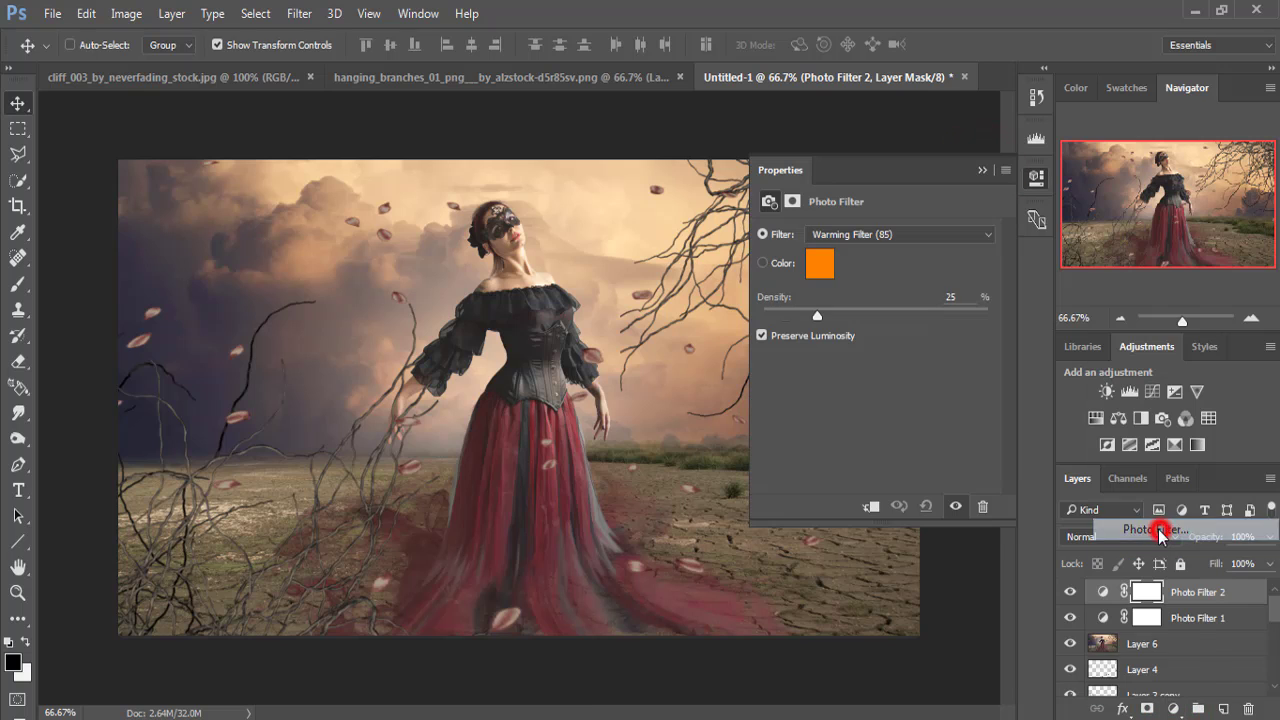
click(885, 234)
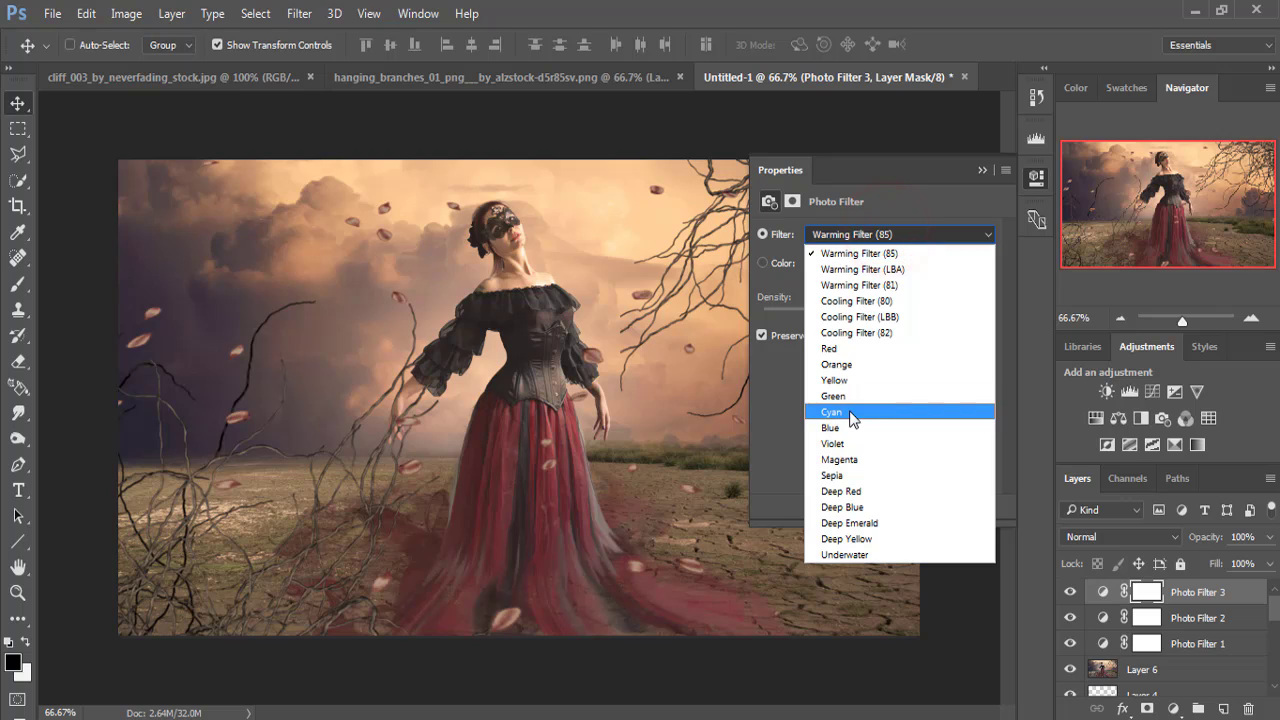
click(852, 413)
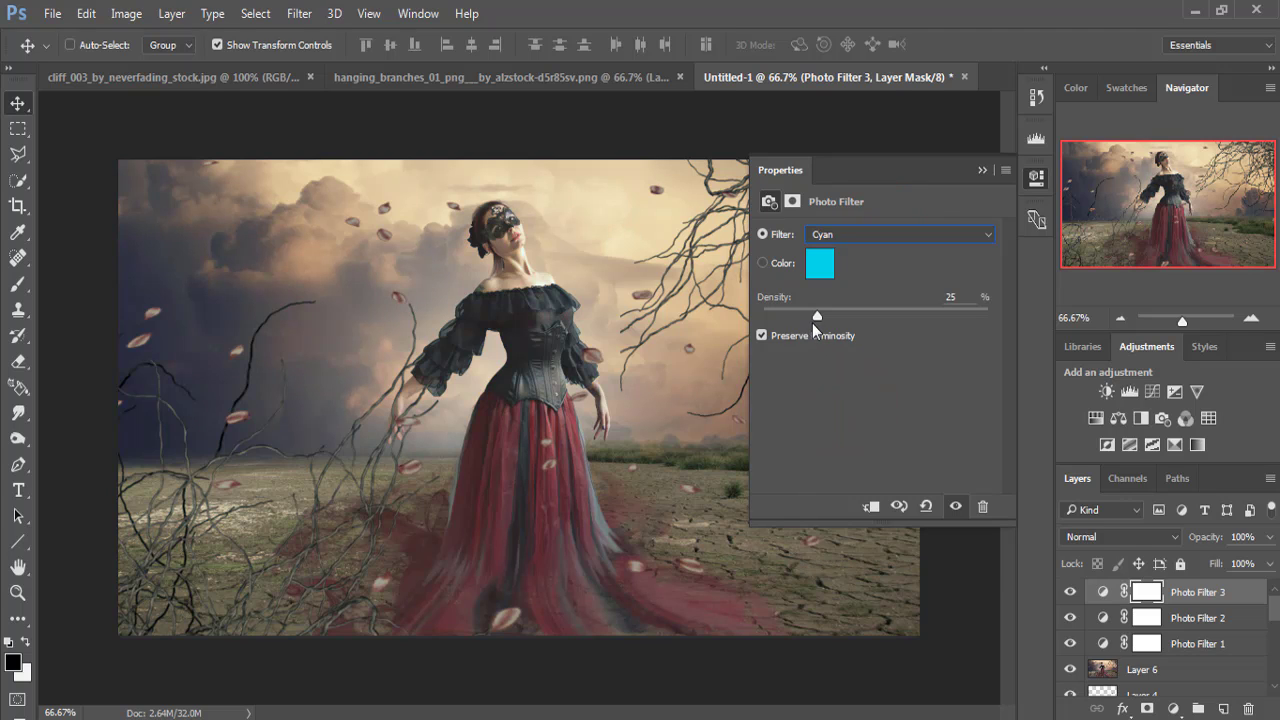
drag(817, 316, 779, 317)
click(982, 172)
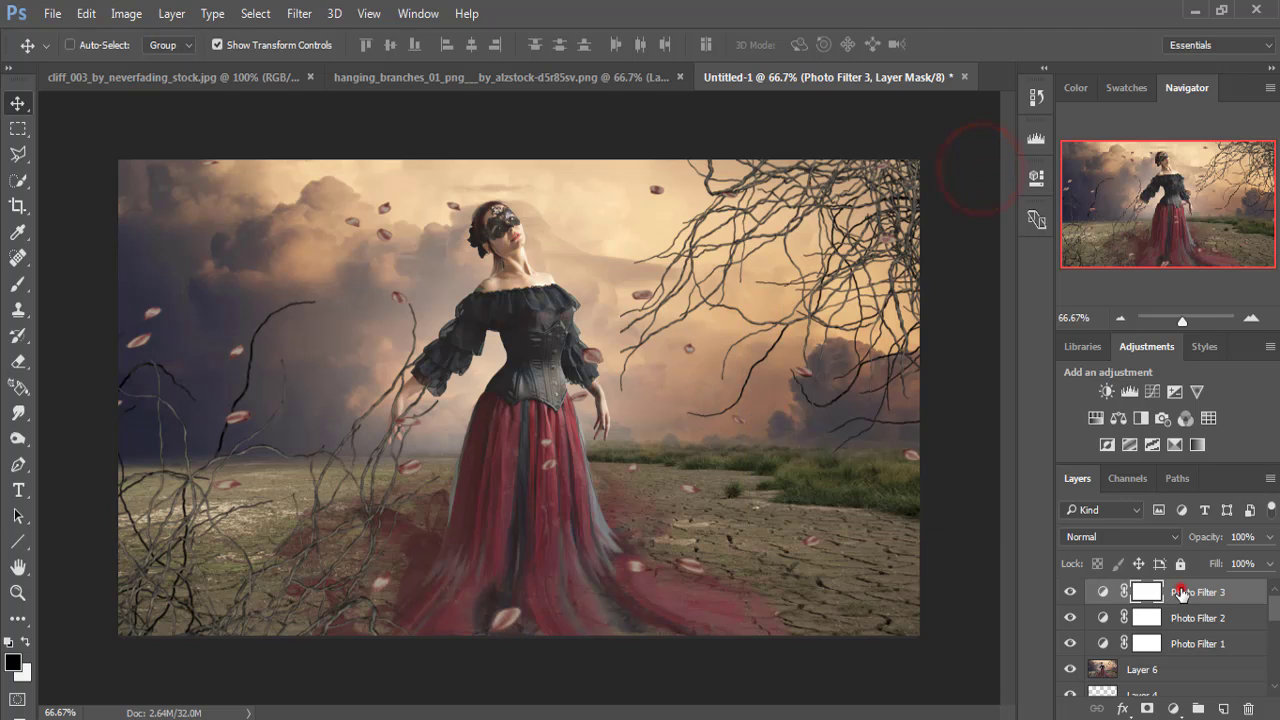
click(1190, 592)
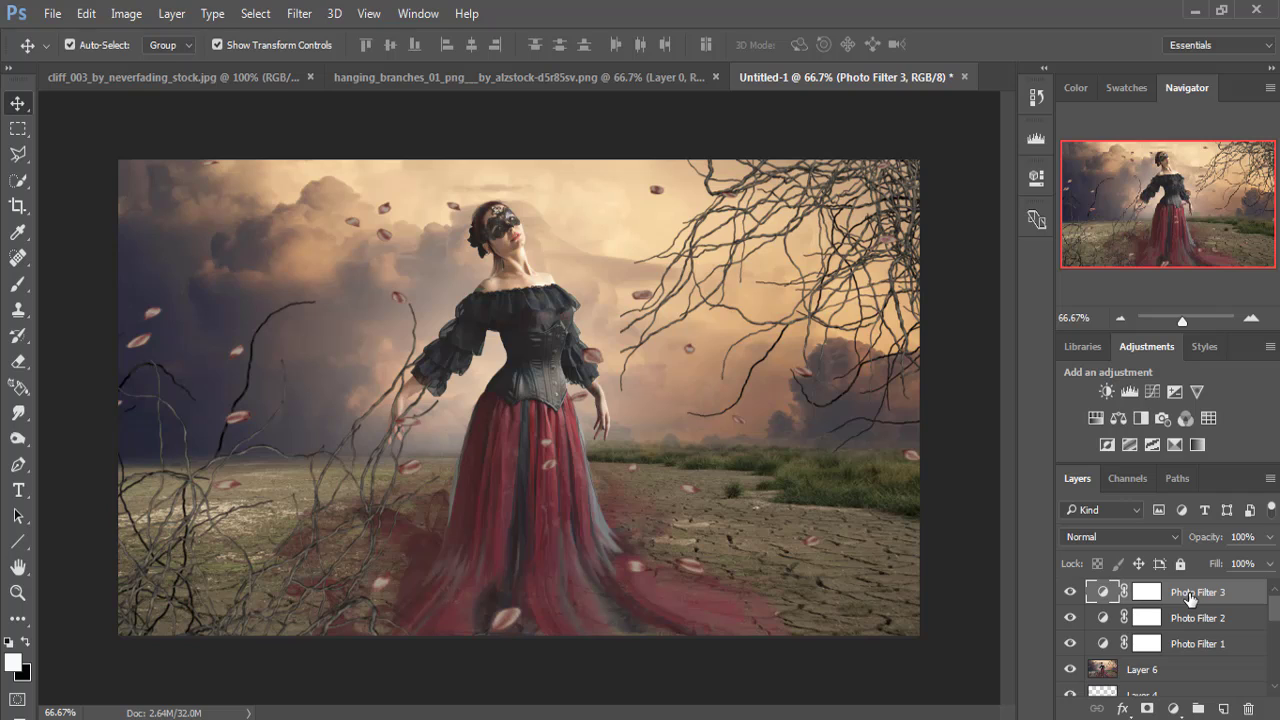
Stamp the graded composite into a new Layer 7, deleting a stray empty layer.
key(ctrl+shift+alt+e)
click(1223, 708)
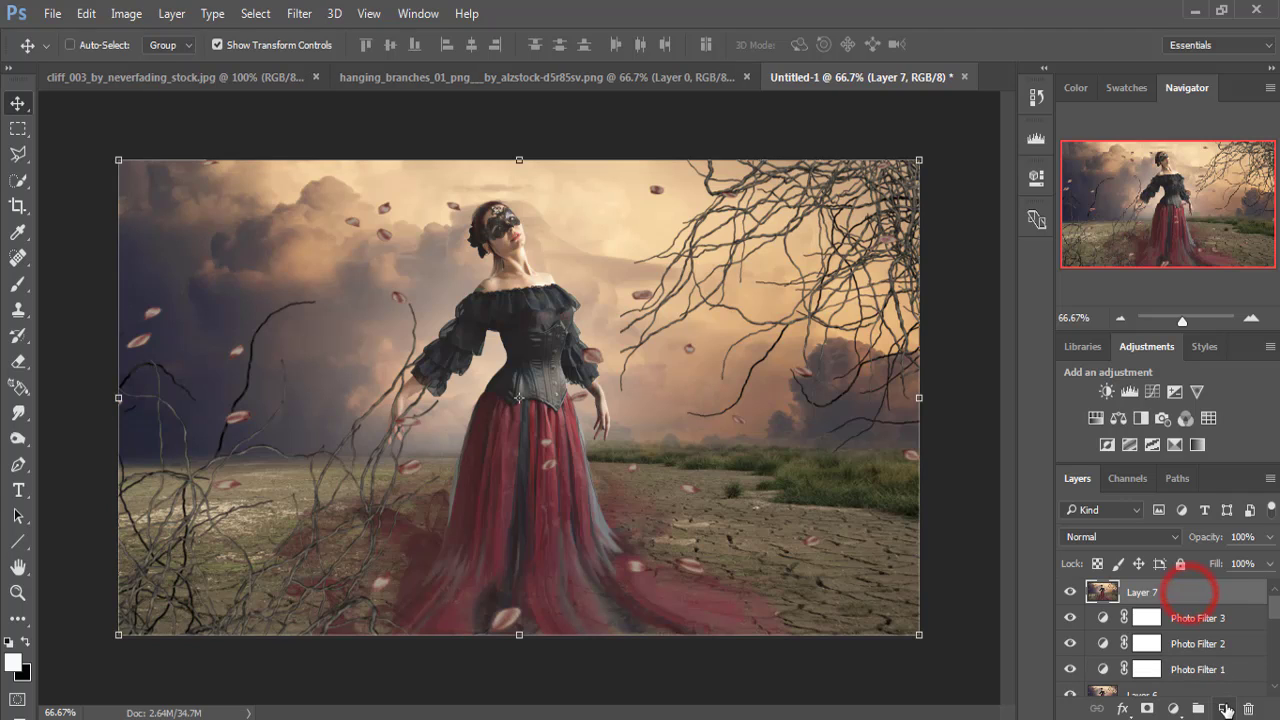
click(1166, 593)
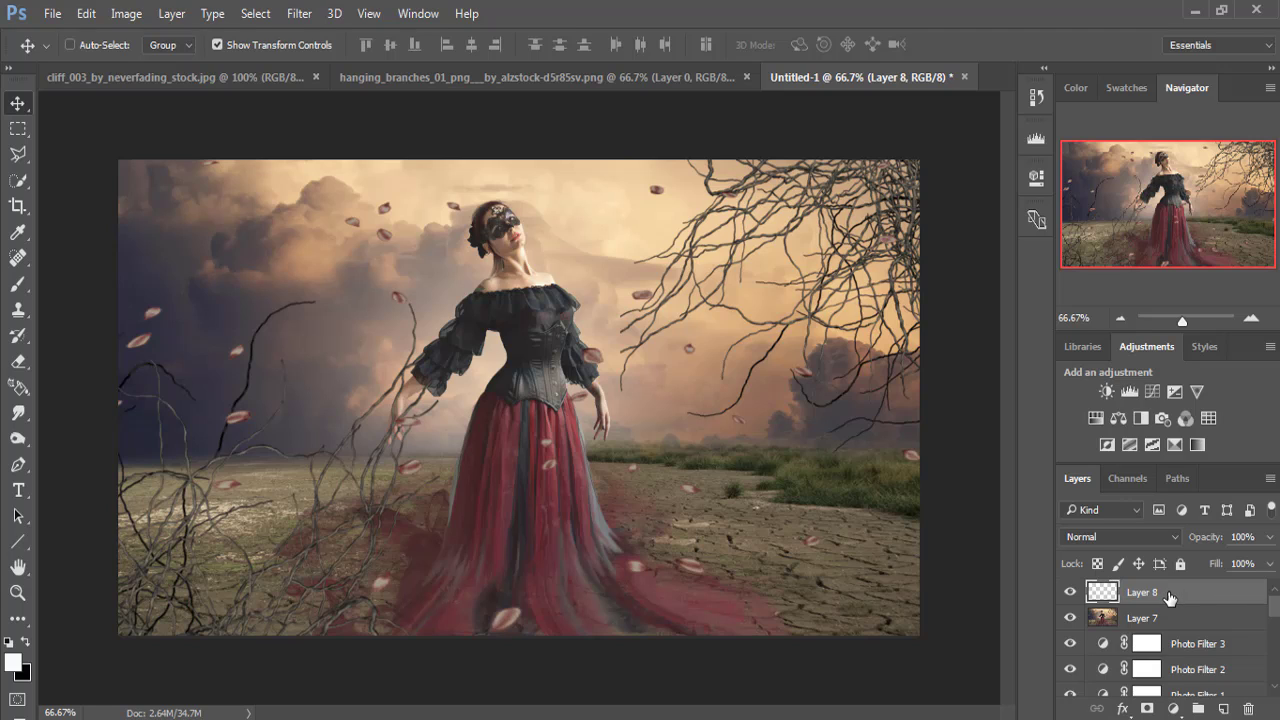
key(Delete)
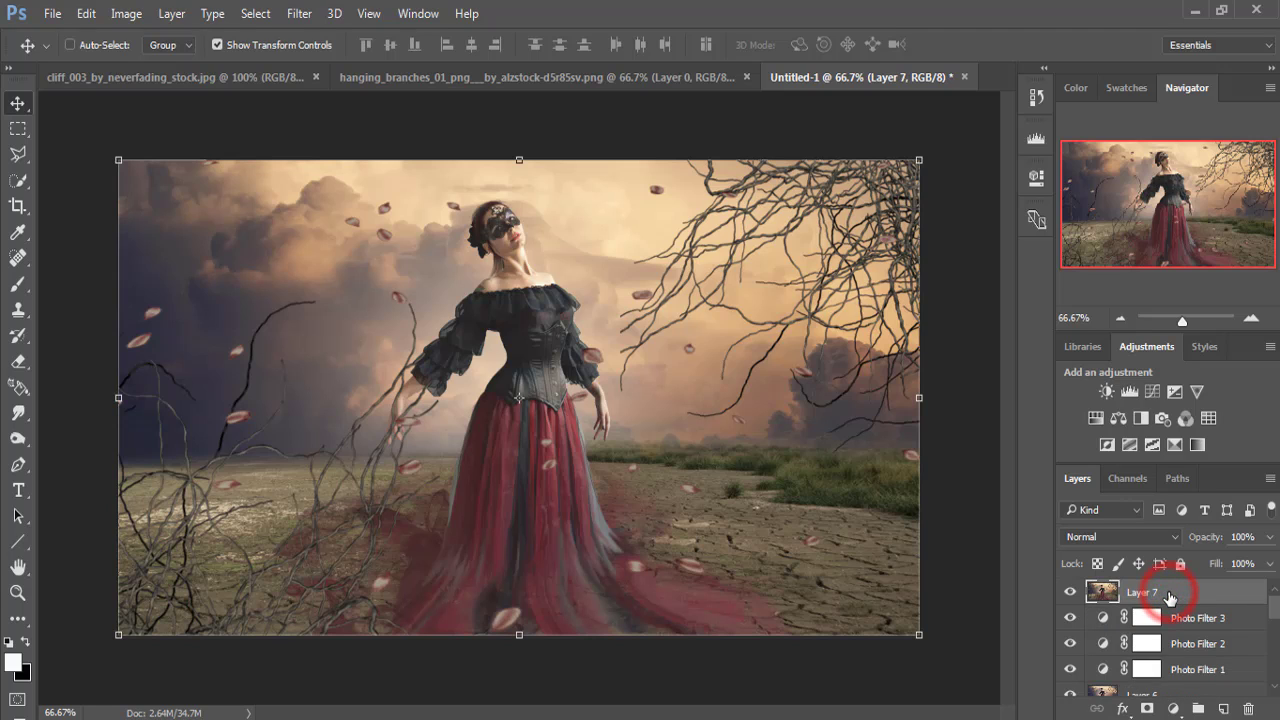
Duplicate Layer 7 as Layer 7 copy.
right_click(1147, 597)
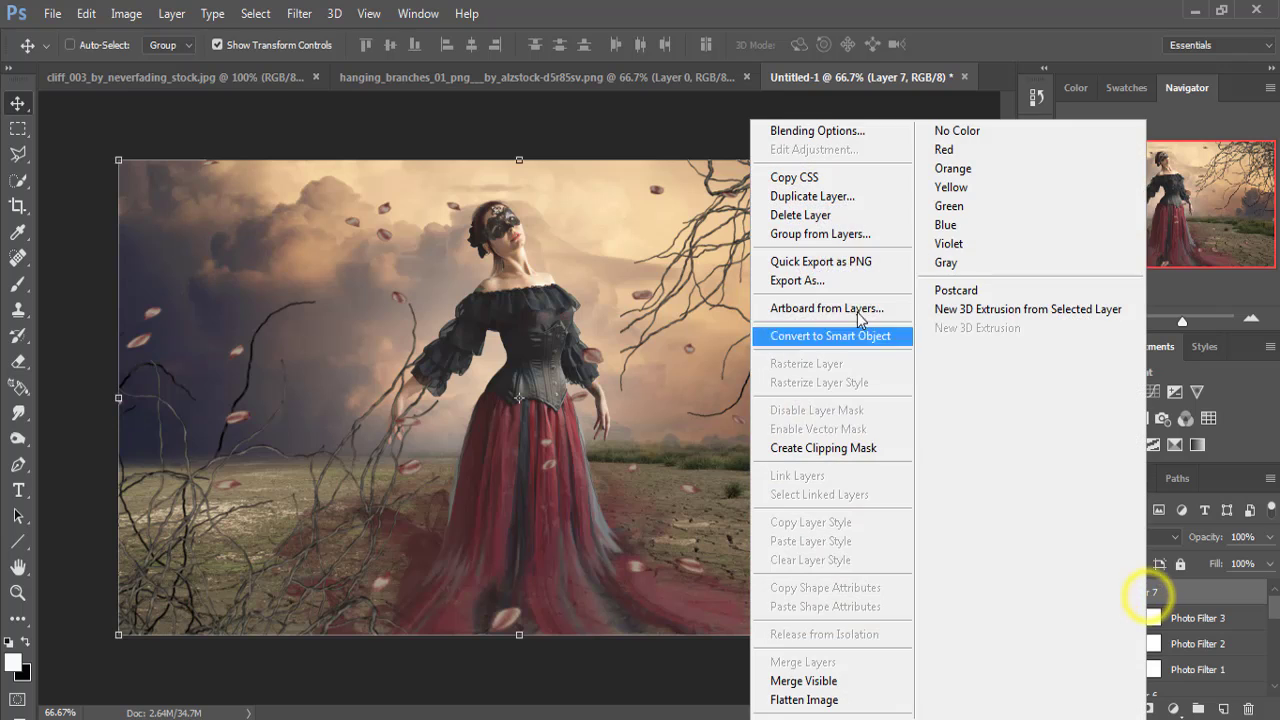
click(851, 198)
click(1207, 246)
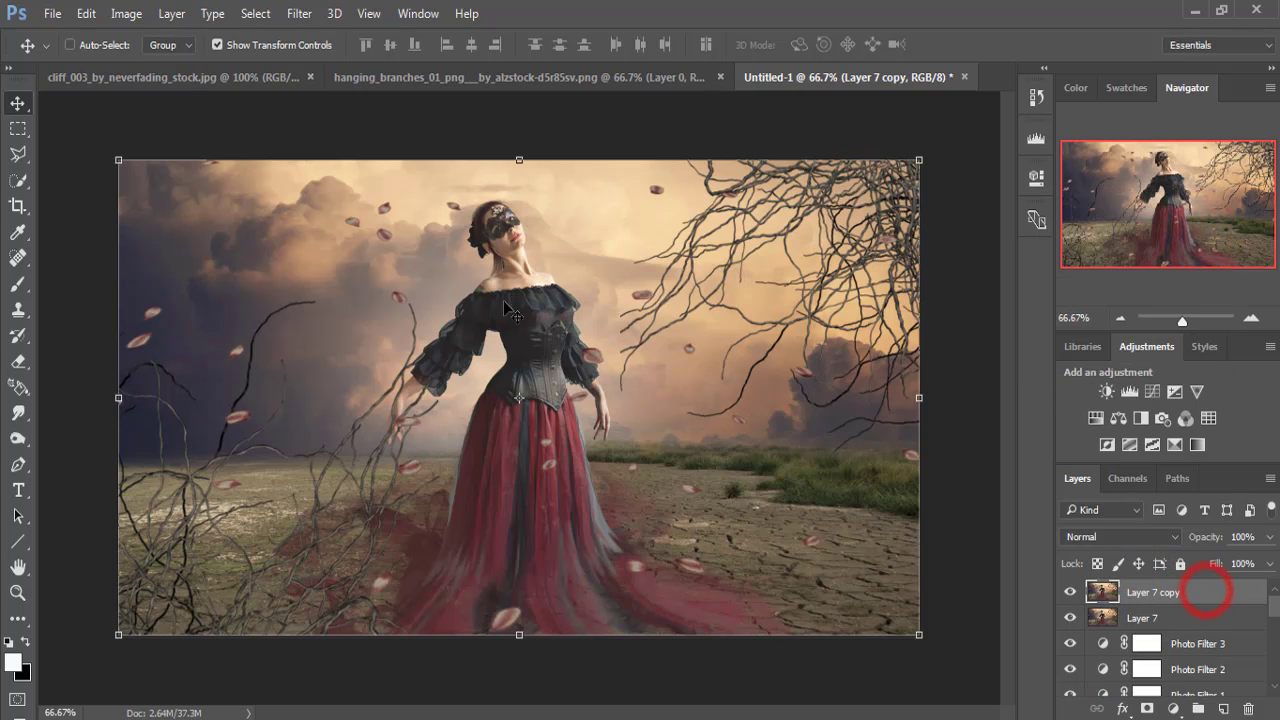
click(299, 13)
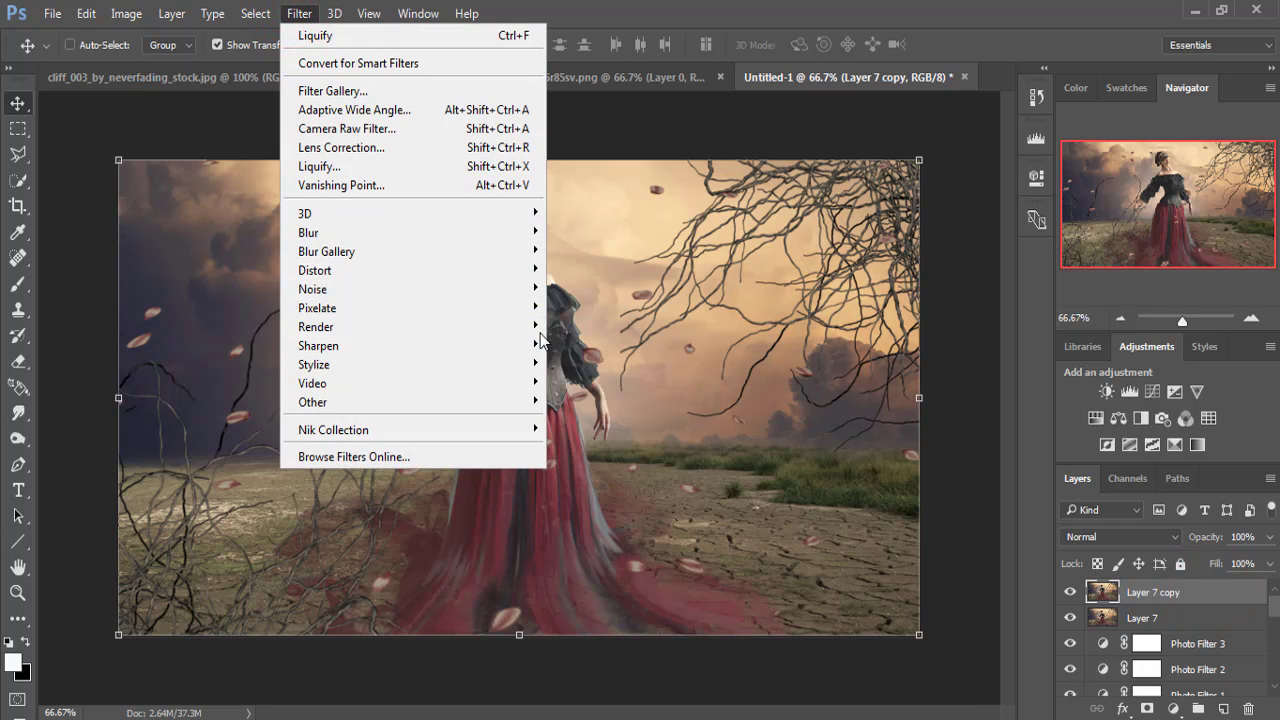
mouse_move(316, 327)
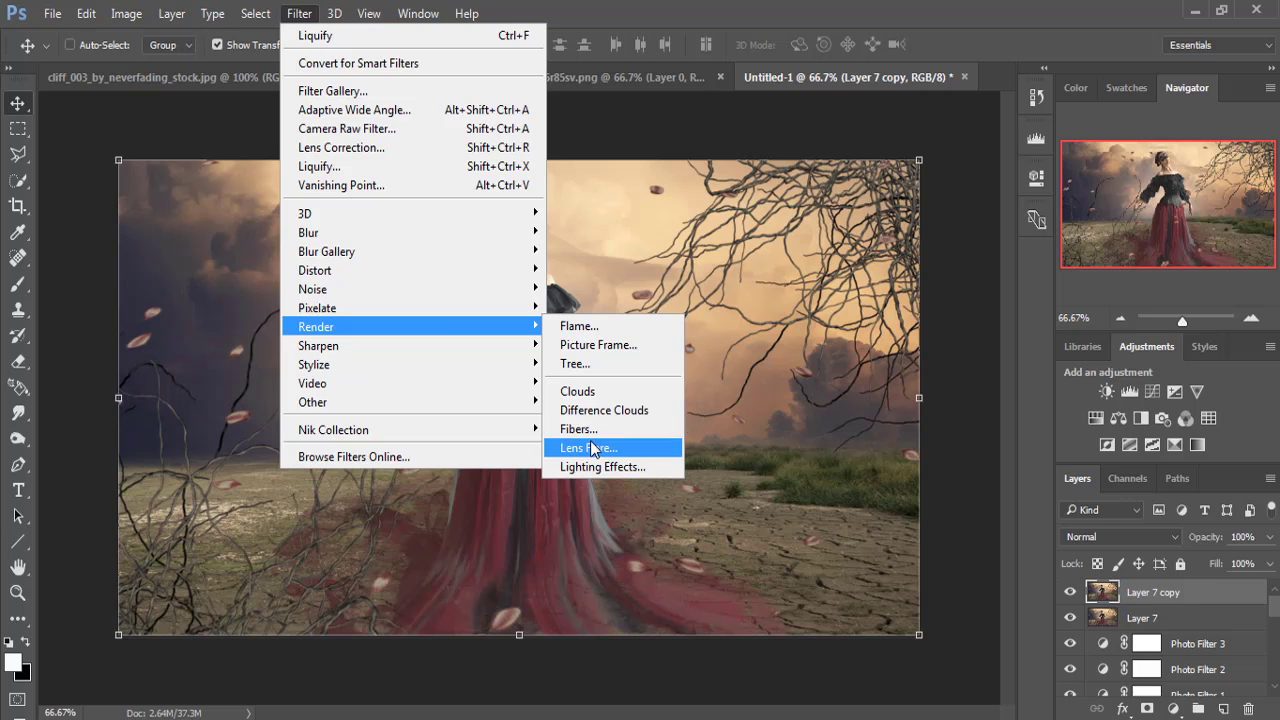
Apply a reduced-brightness Lens Flare beside the woman's corset on Layer 7 copy.
click(590, 448)
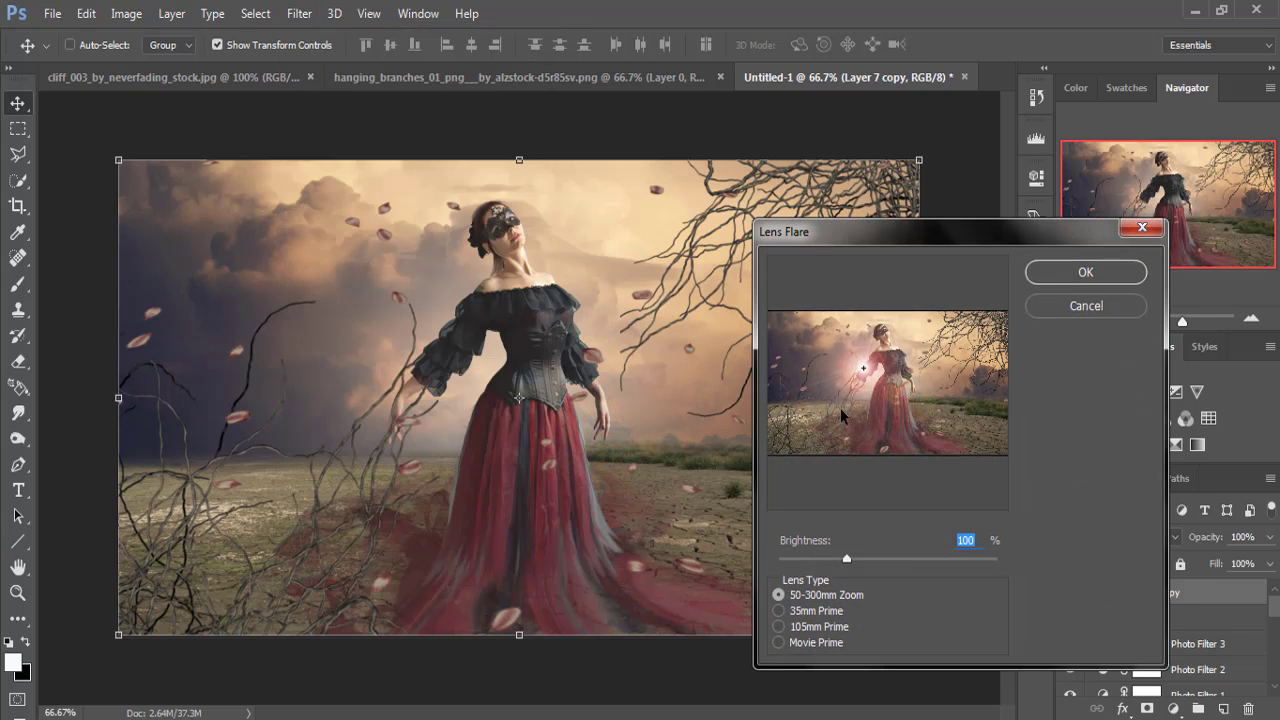
click(874, 379)
click(880, 377)
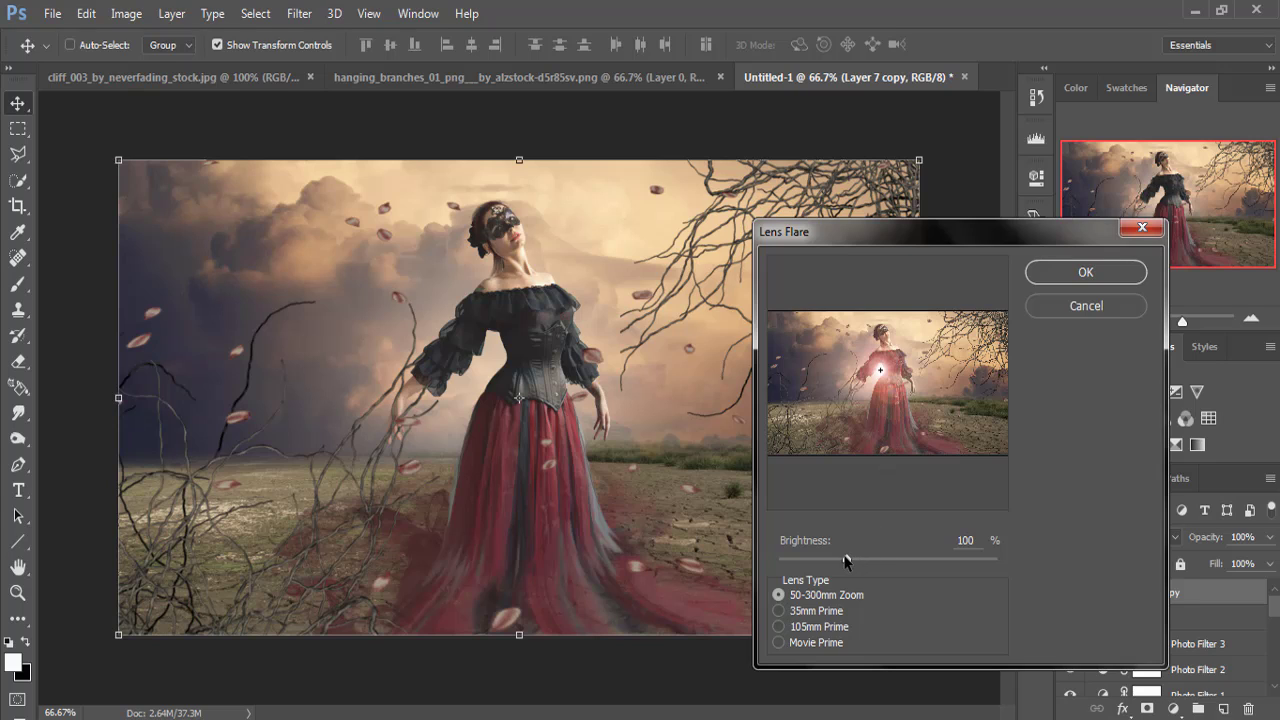
drag(845, 561, 828, 561)
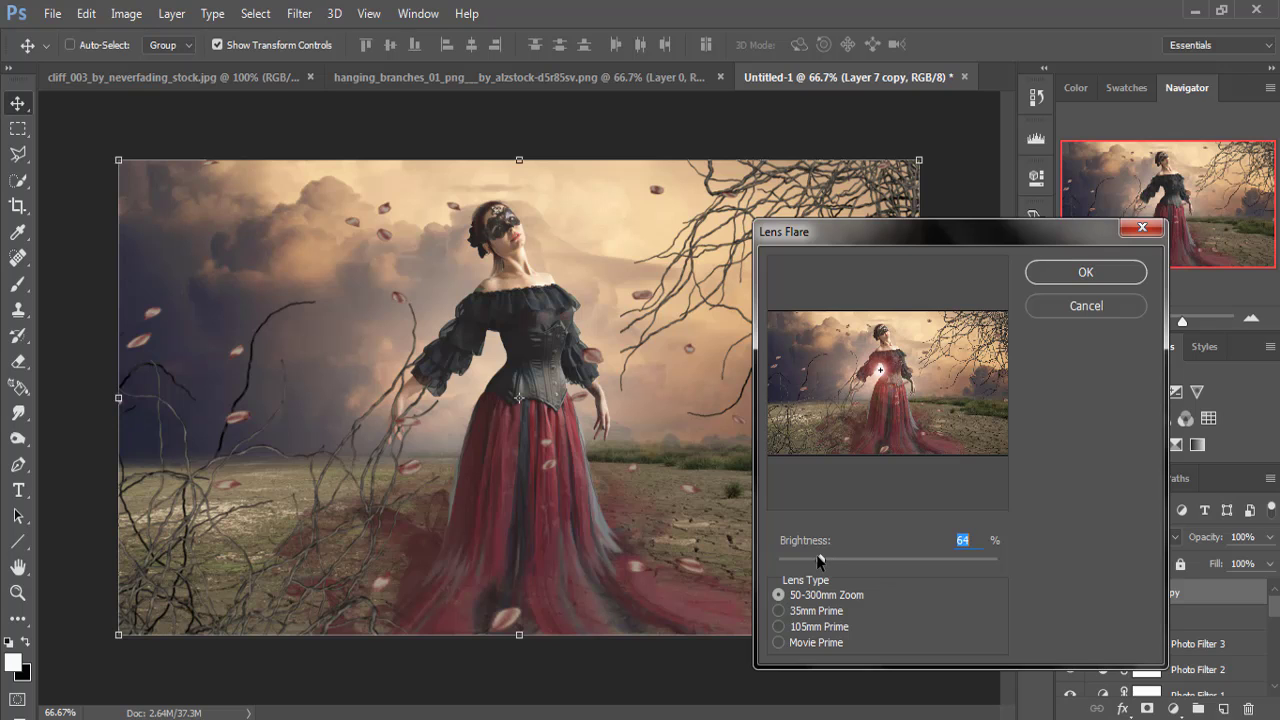
click(1046, 285)
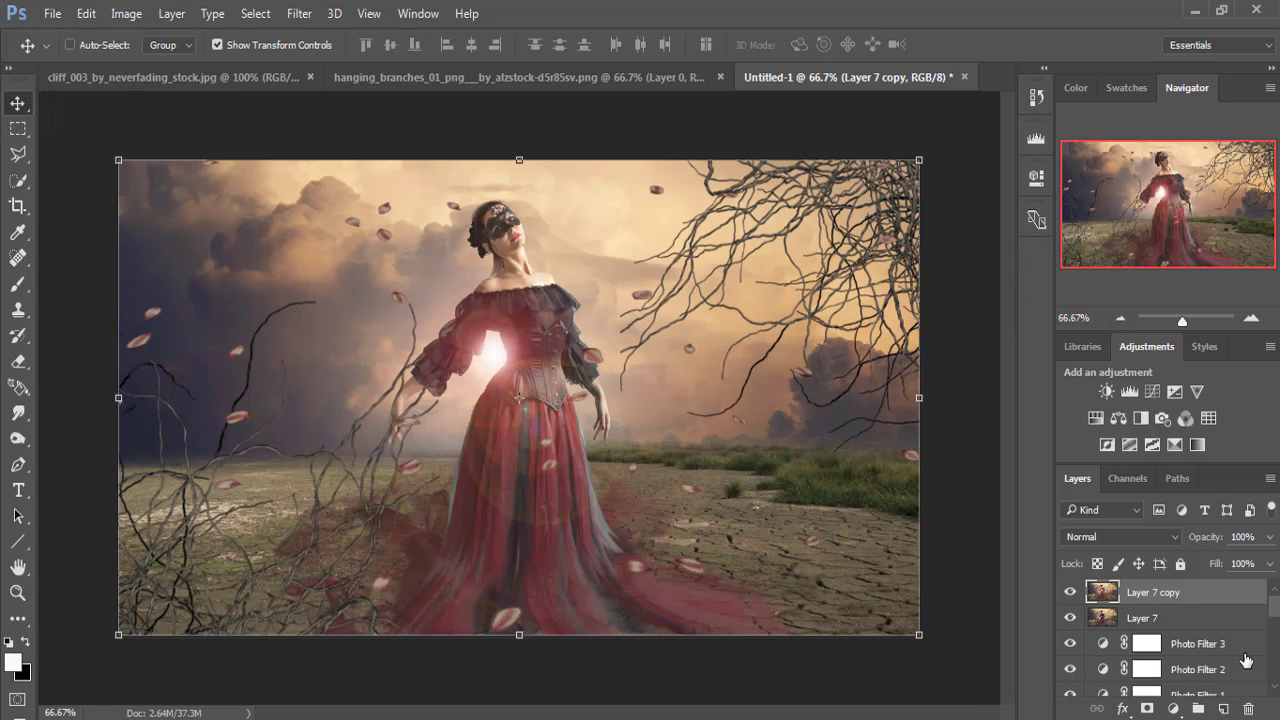
click(1275, 610)
Add a new layer and choose the Brush tool with mid-grey #818181 as foreground.
click(1223, 708)
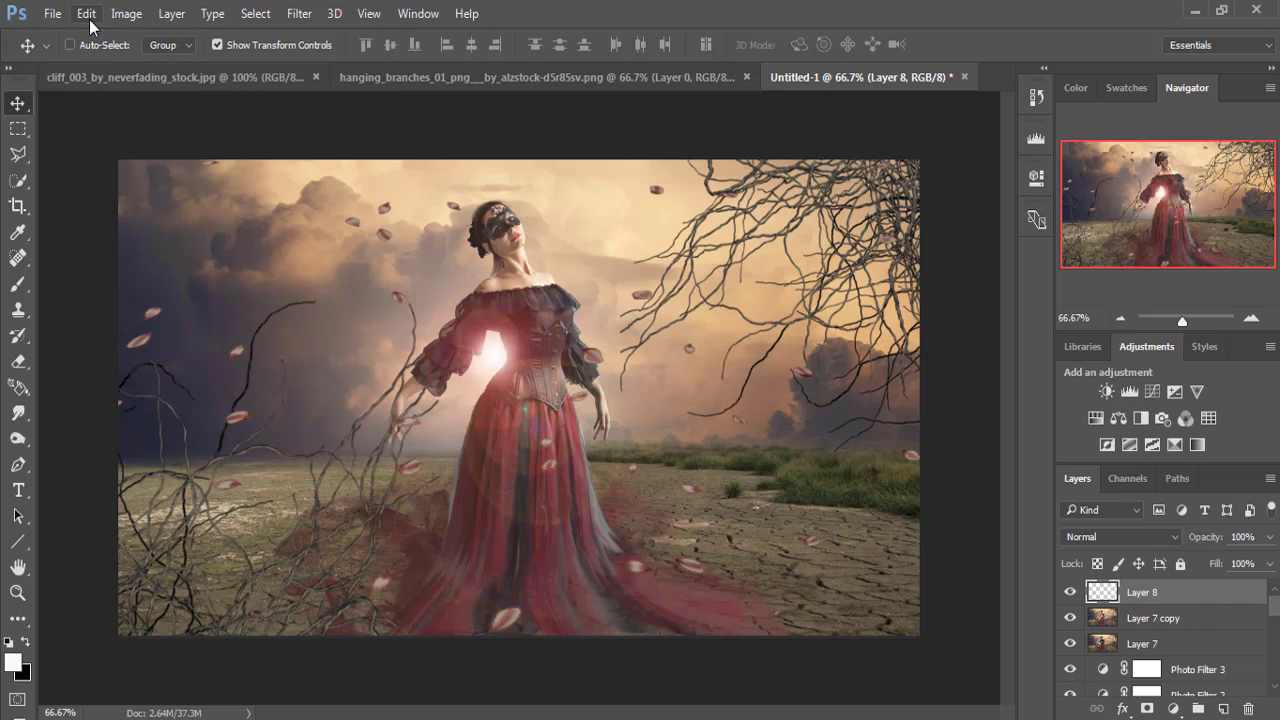
click(18, 285)
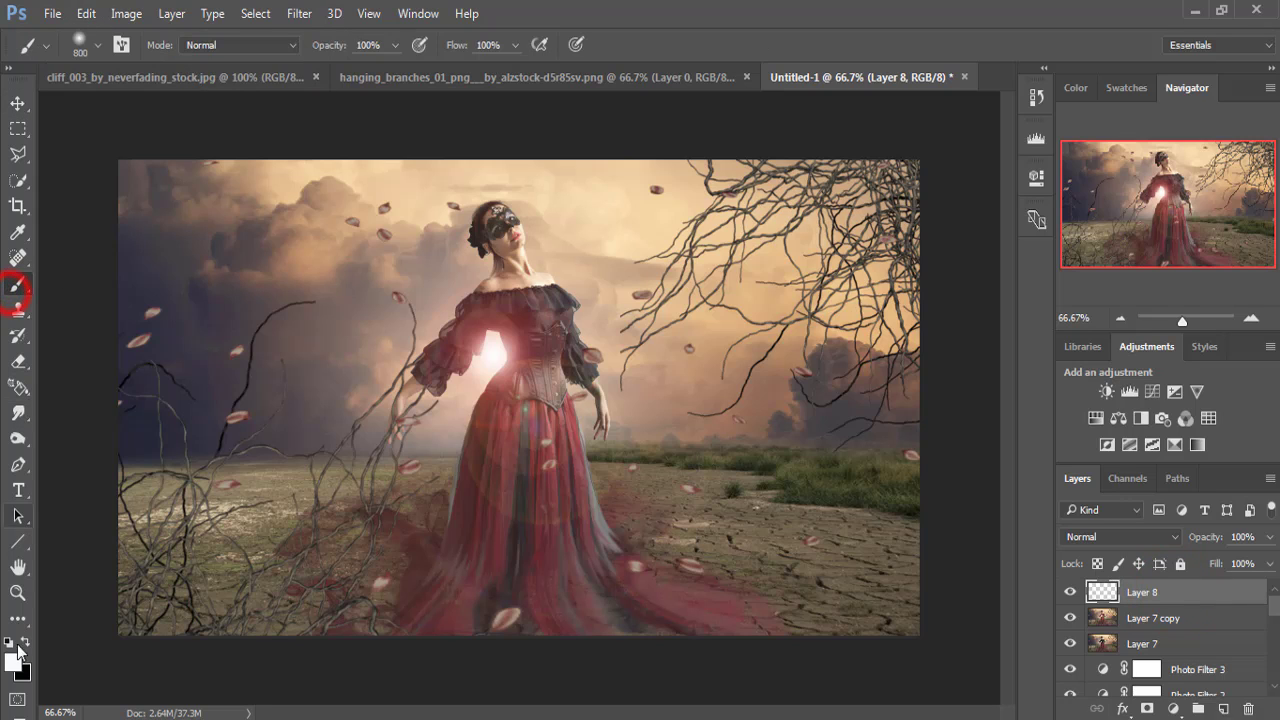
click(13, 665)
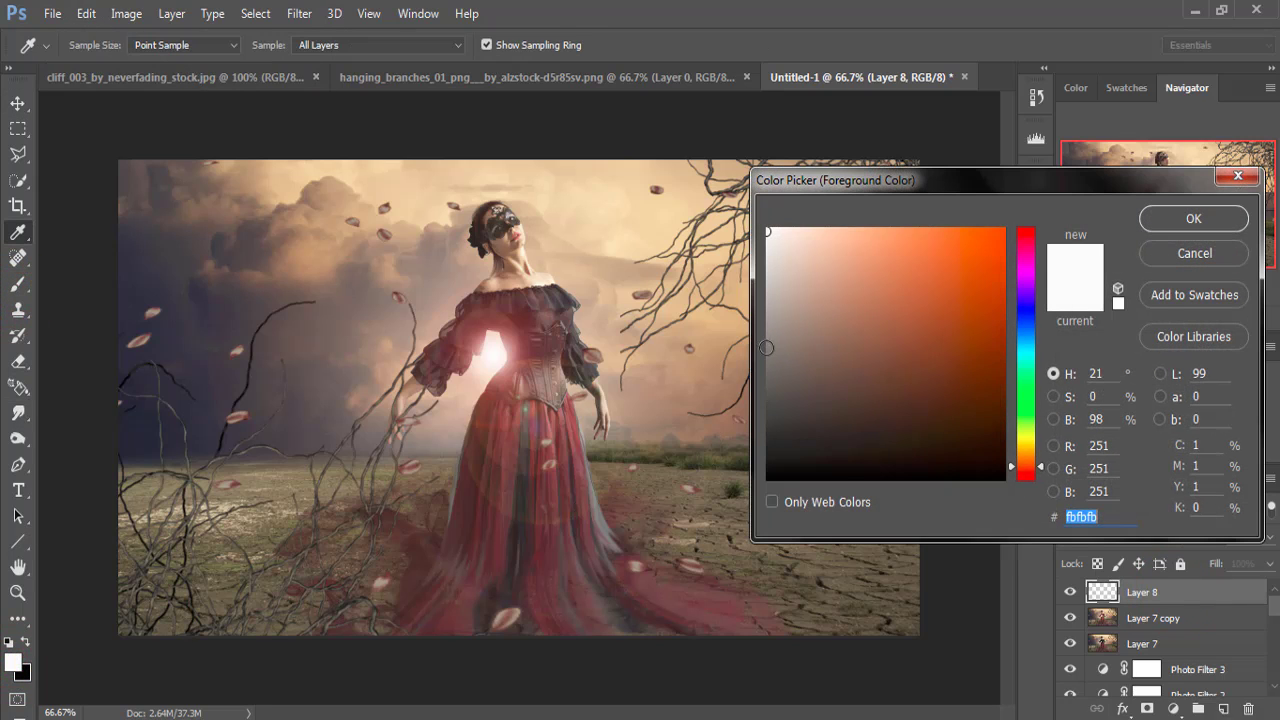
click(766, 350)
click(1187, 222)
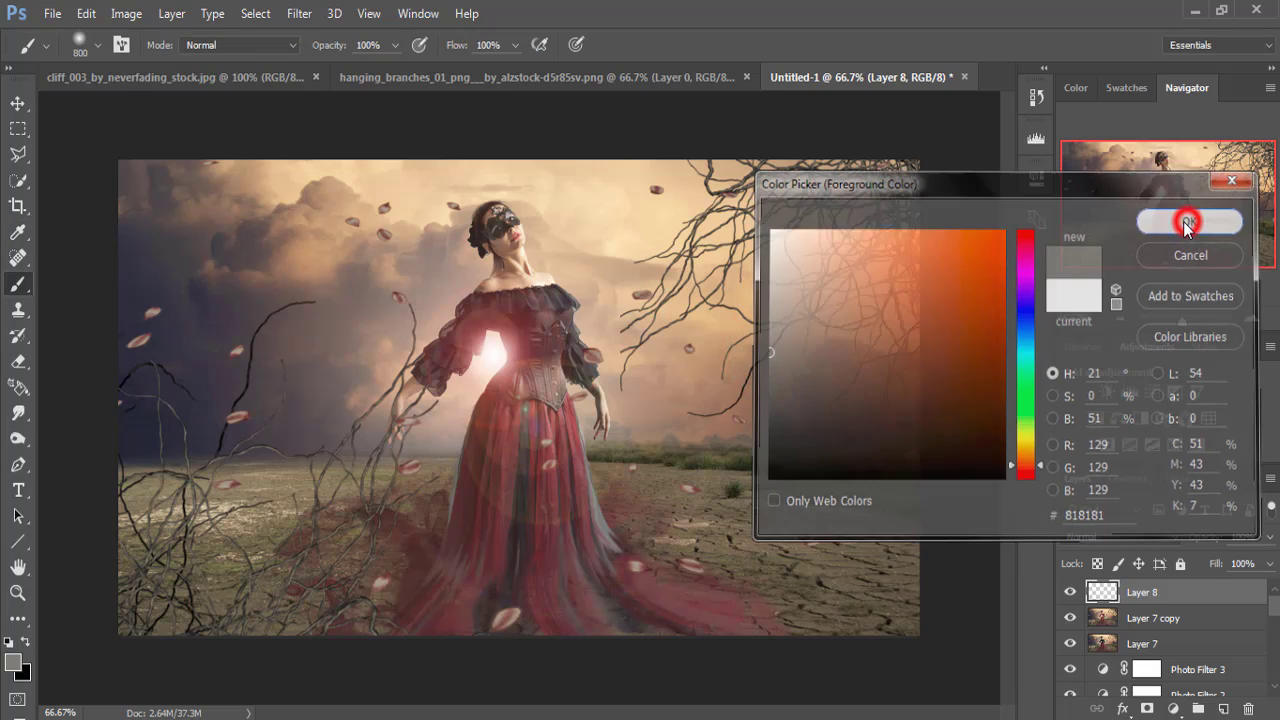
Test a 250-pixel grey brush in Overlay, then in Soft Light, undoing both strokes.
click(292, 46)
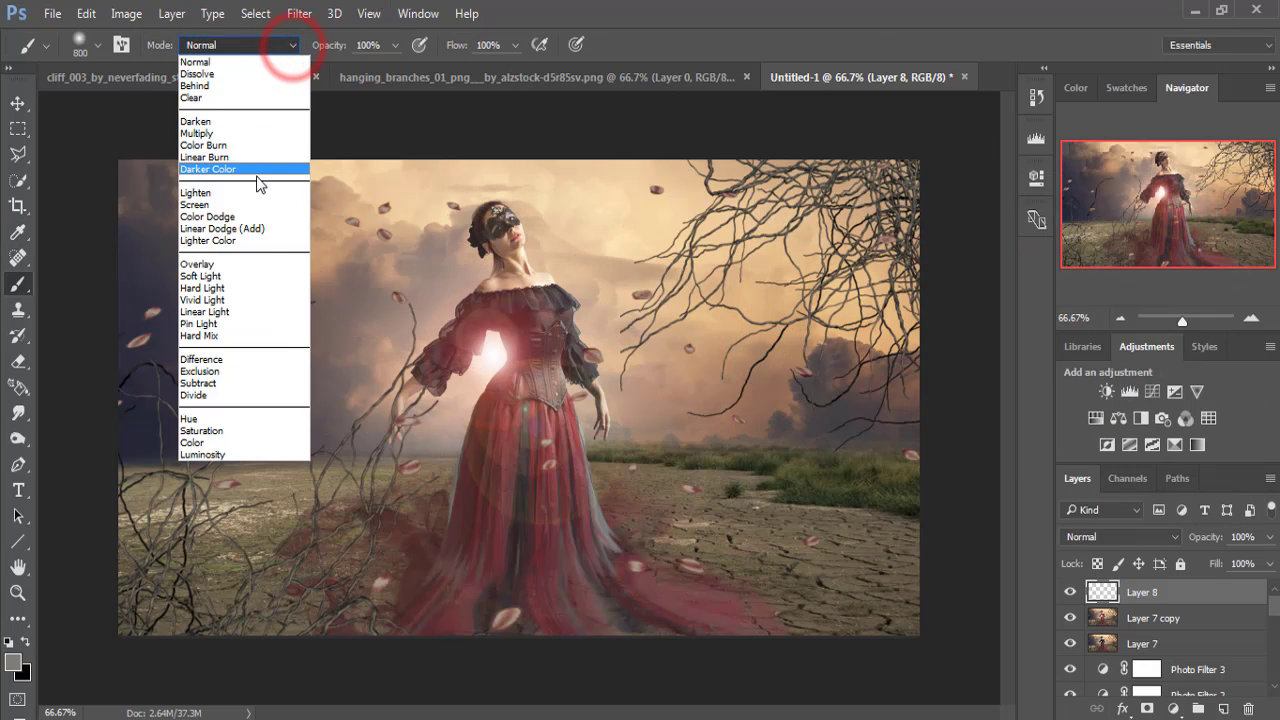
click(252, 264)
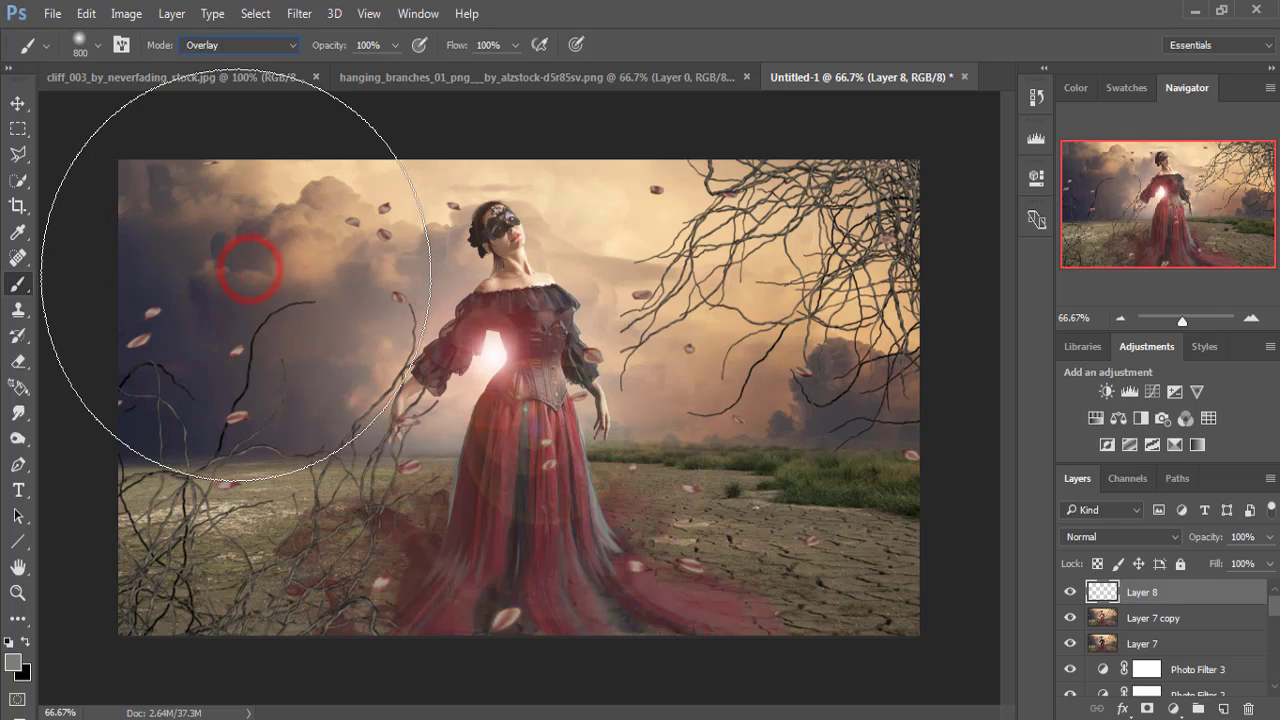
key(bracketleft)
key(bracketleft)
key(bracketleft)
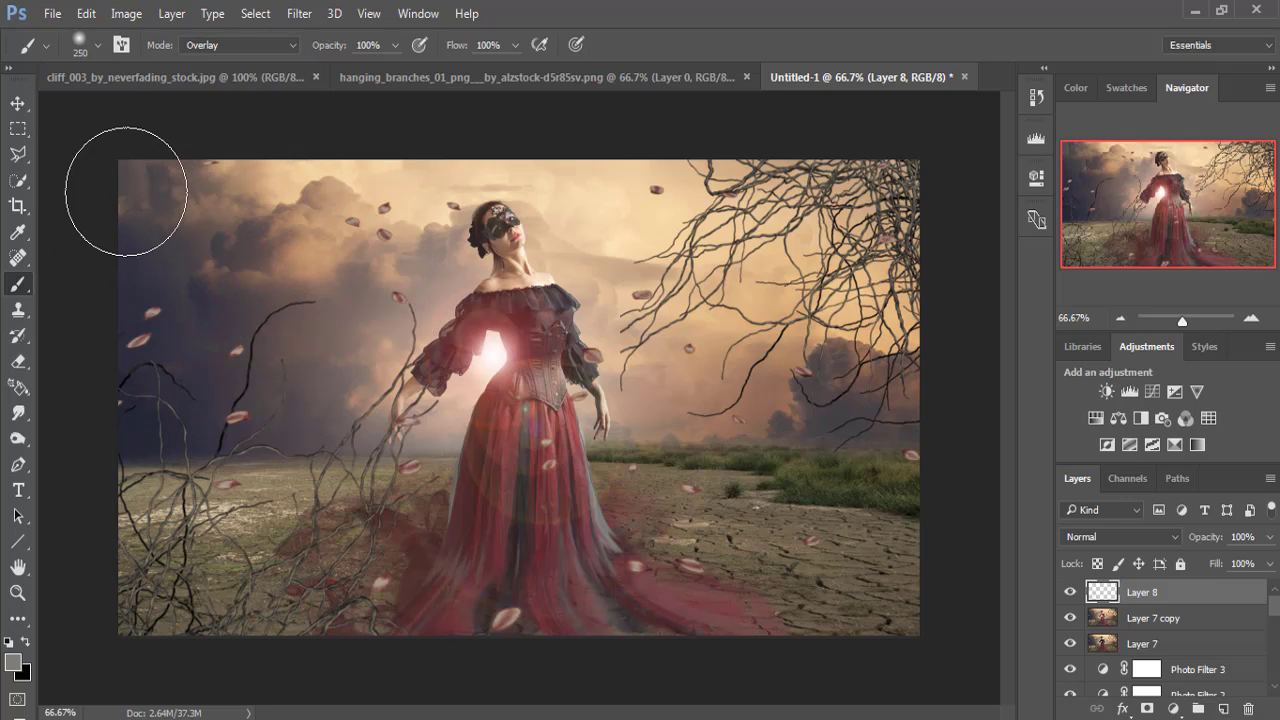
drag(125, 191, 510, 190)
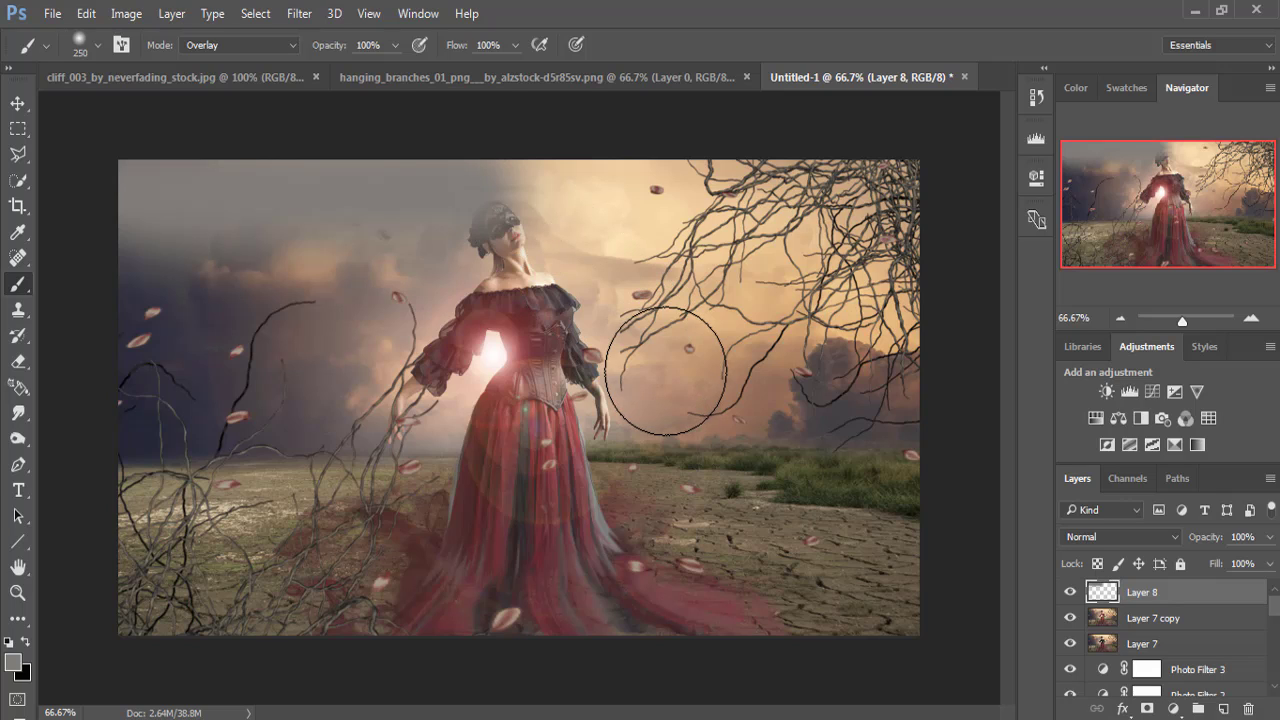
key(ctrl+z)
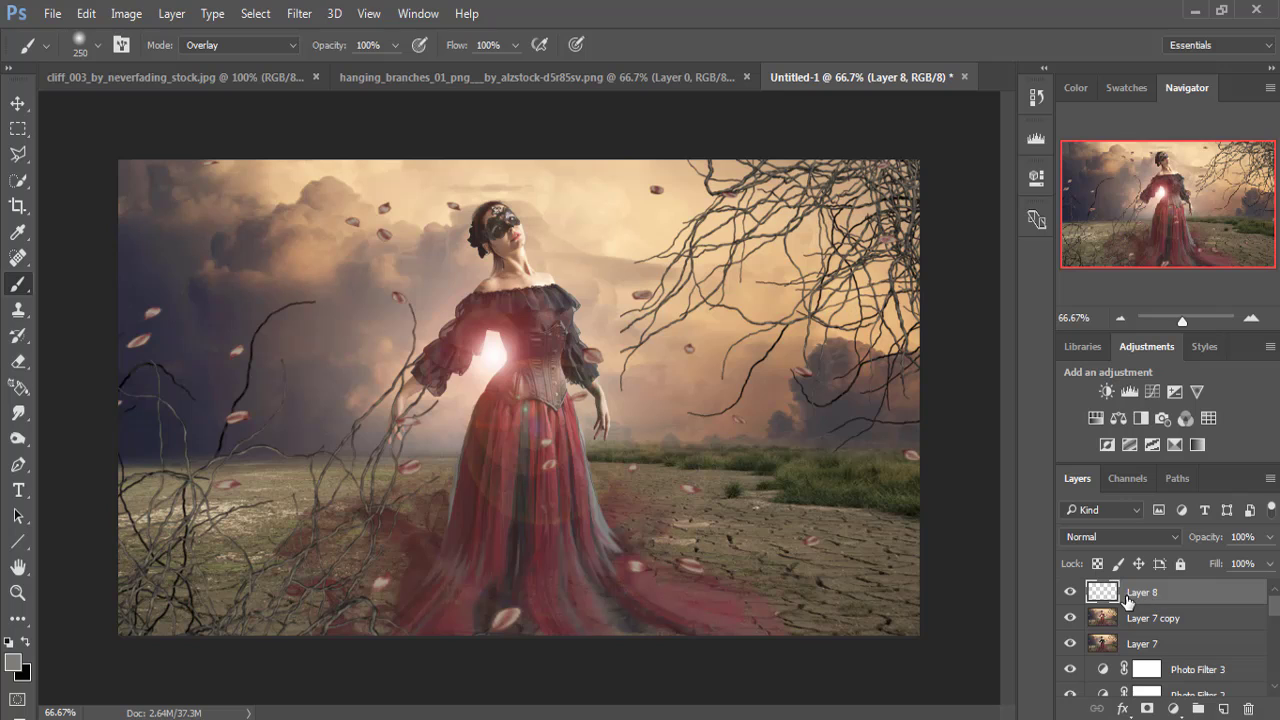
click(293, 46)
click(232, 276)
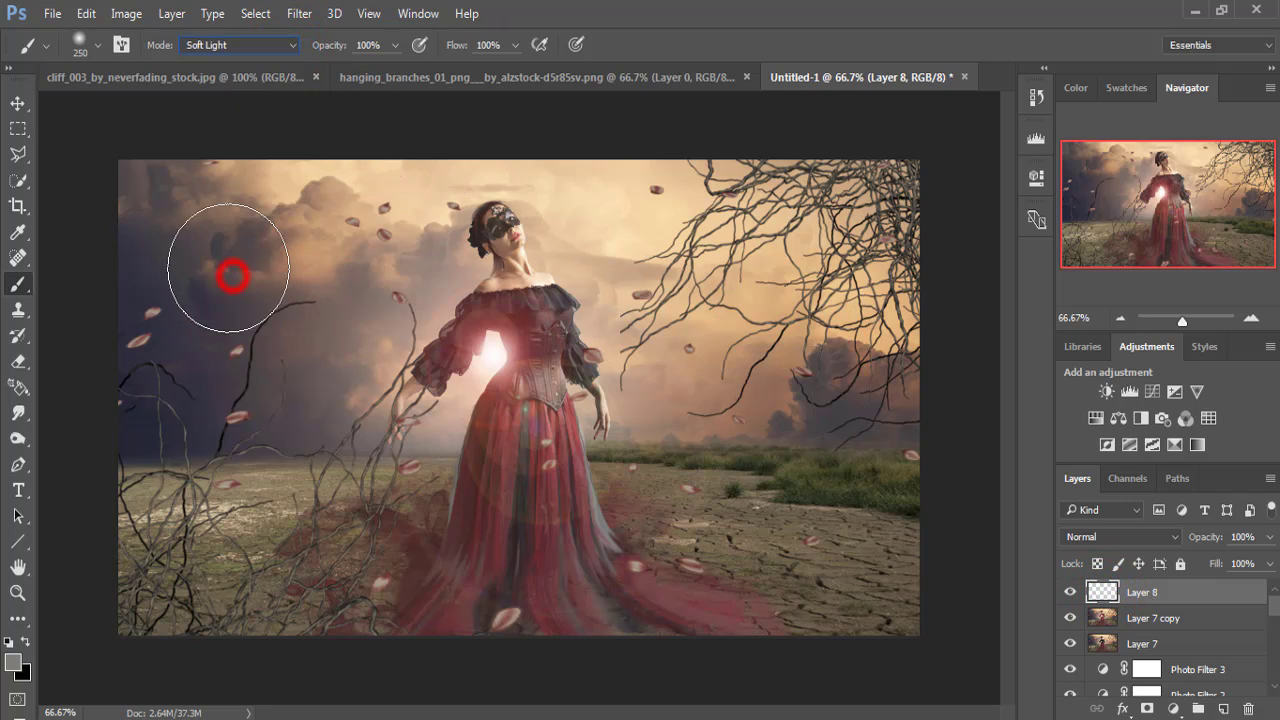
mouse_move(128, 186)
mouse_down()
mouse_move(943, 184)
mouse_move(149, 212)
mouse_move(943, 245)
mouse_move(152, 300)
mouse_move(643, 294)
mouse_move(557, 357)
mouse_move(114, 400)
mouse_move(282, 441)
mouse_move(934, 389)
mouse_move(871, 389)
mouse_move(909, 400)
mouse_move(495, 580)
mouse_move(757, 634)
mouse_move(814, 471)
mouse_move(486, 486)
mouse_move(153, 456)
mouse_move(351, 614)
mouse_move(1026, 634)
mouse_up()
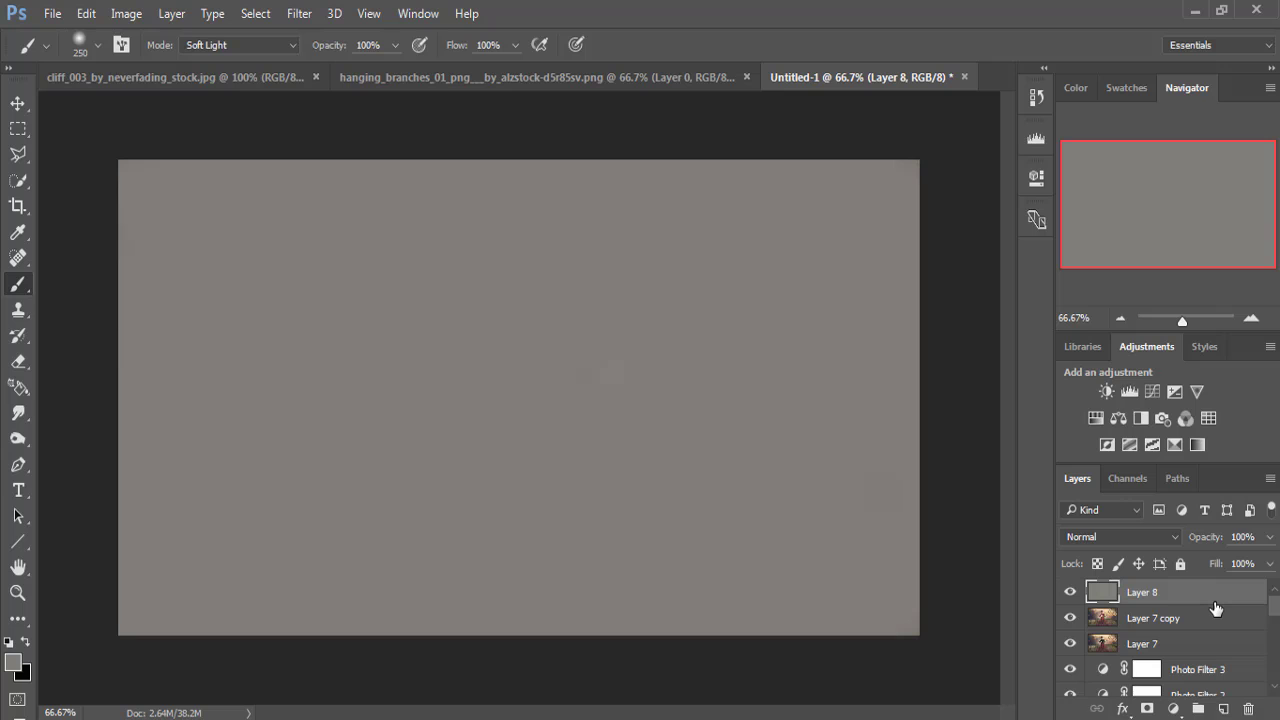
key(ctrl+z)
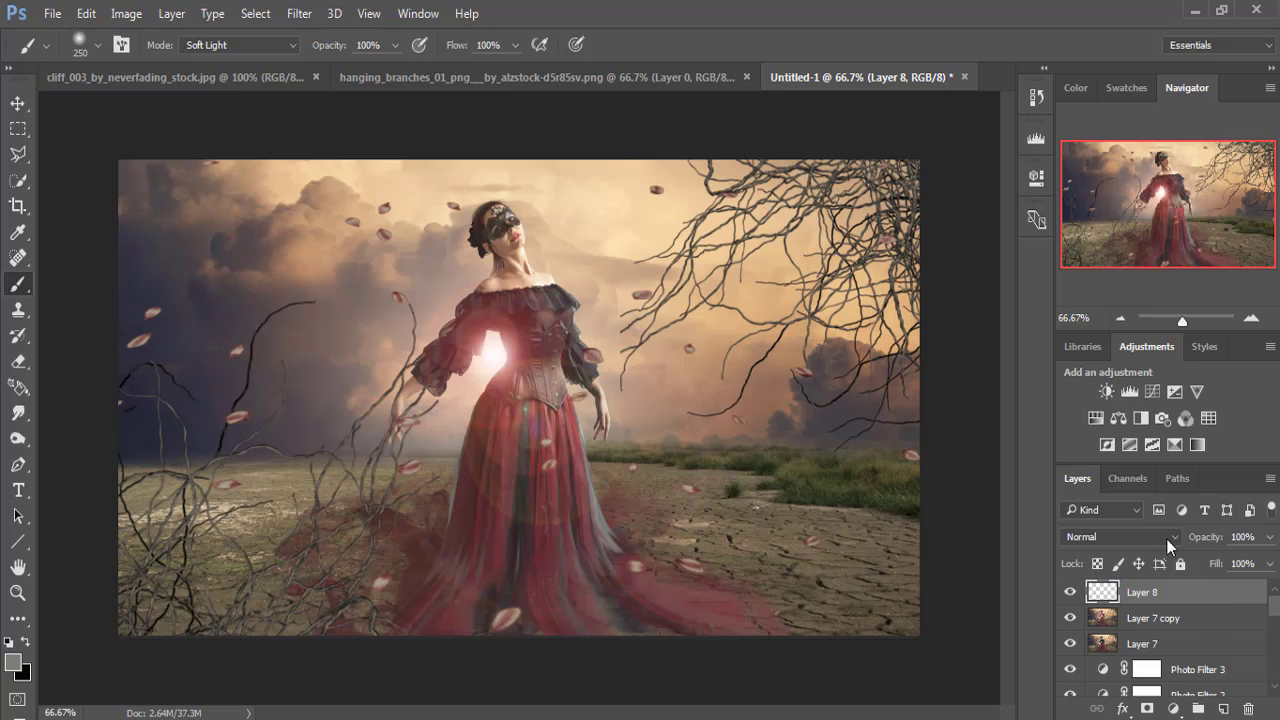
Set Layer 8 to Soft Light and dab mid-grey into the sky and the woman's neck.
click(1166, 538)
click(1095, 338)
click(129, 194)
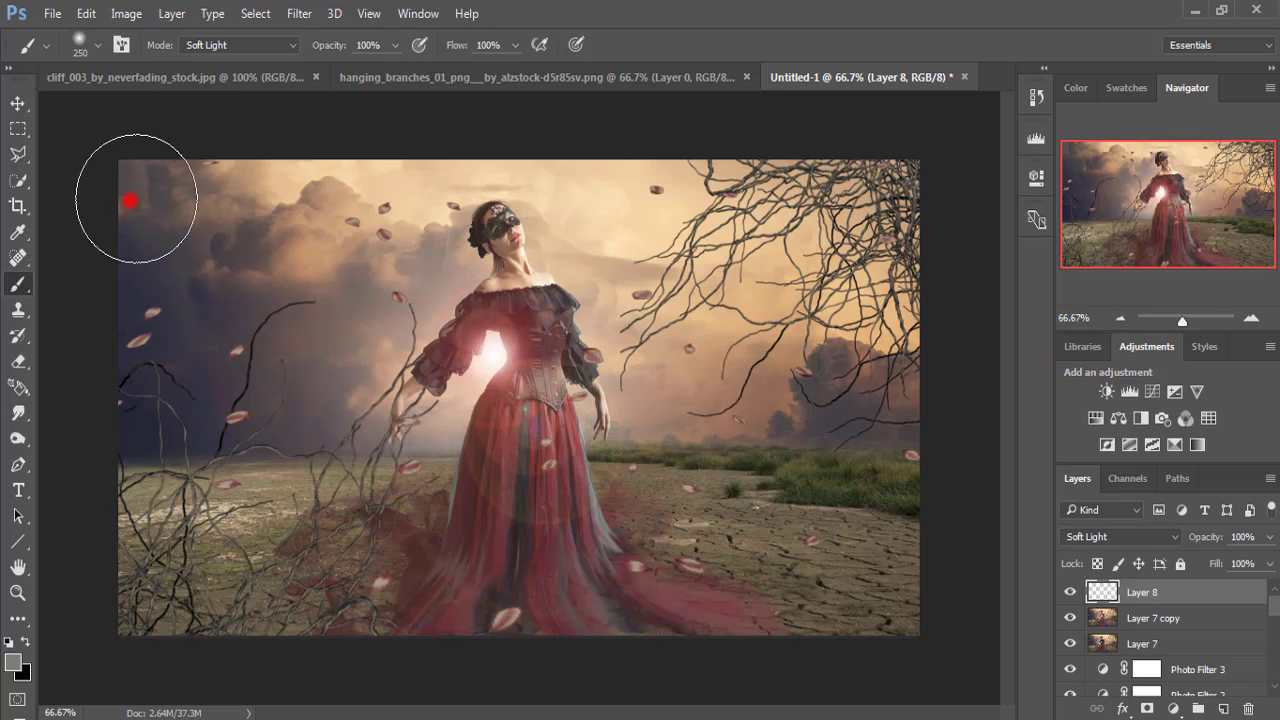
click(378, 216)
click(506, 289)
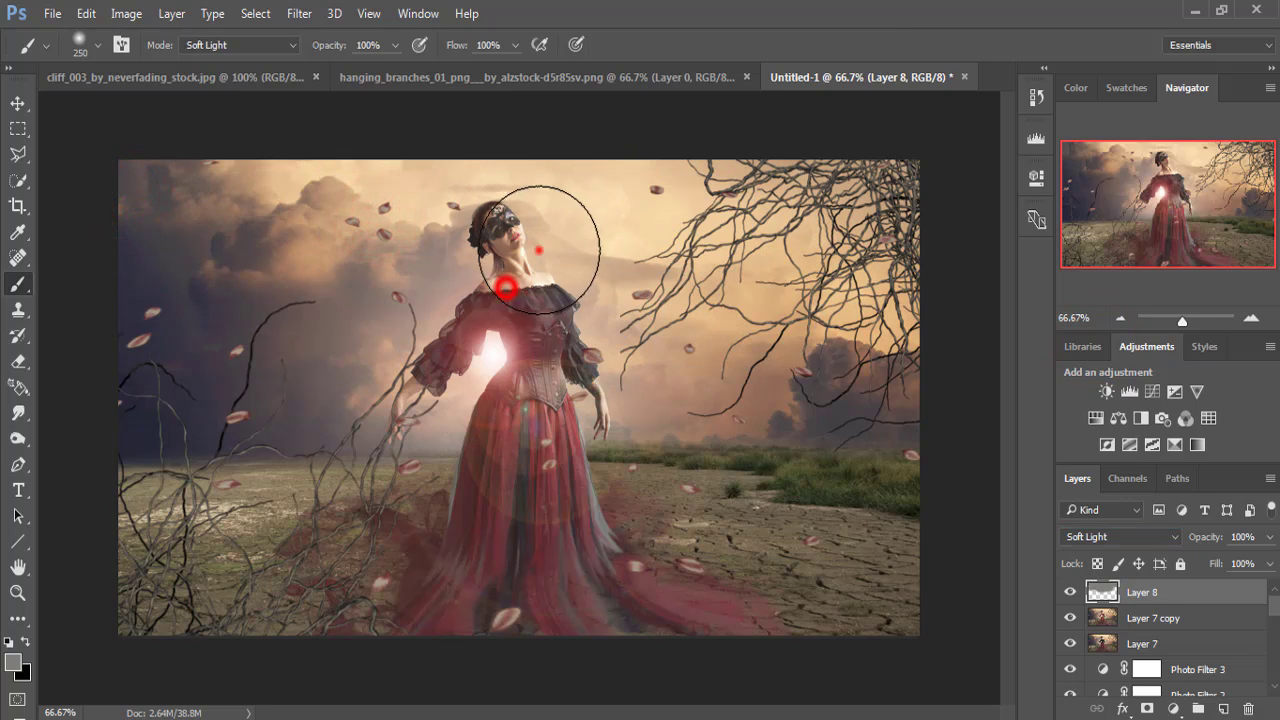
click(532, 260)
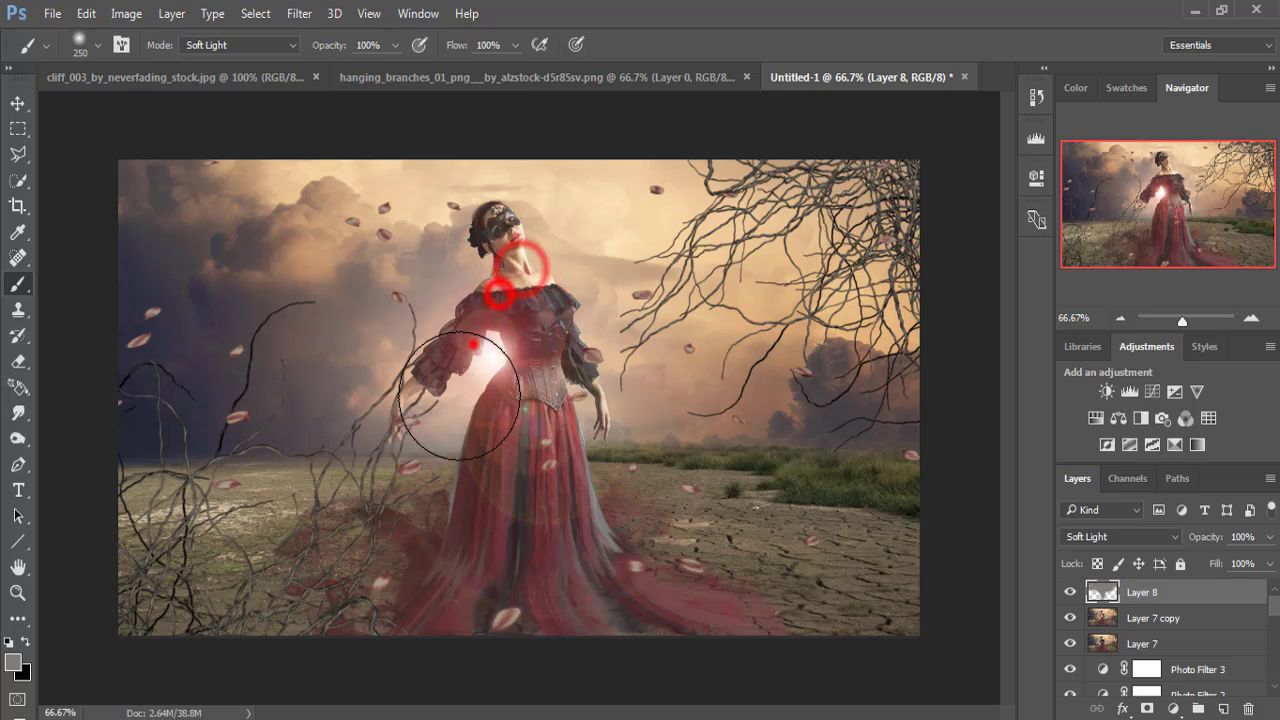
click(306, 349)
Dab grey over the lower-right cracked ground, the dress and the woman's chest.
click(650, 366)
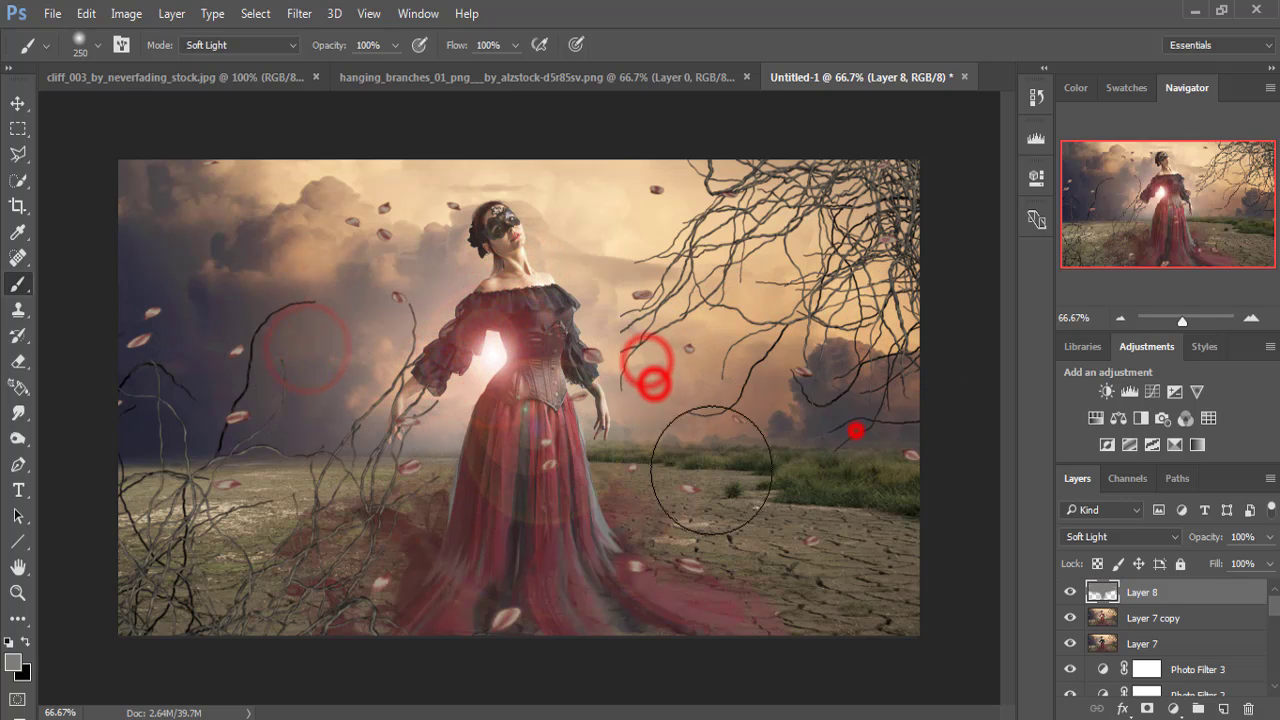
click(846, 491)
click(909, 614)
click(723, 589)
click(389, 573)
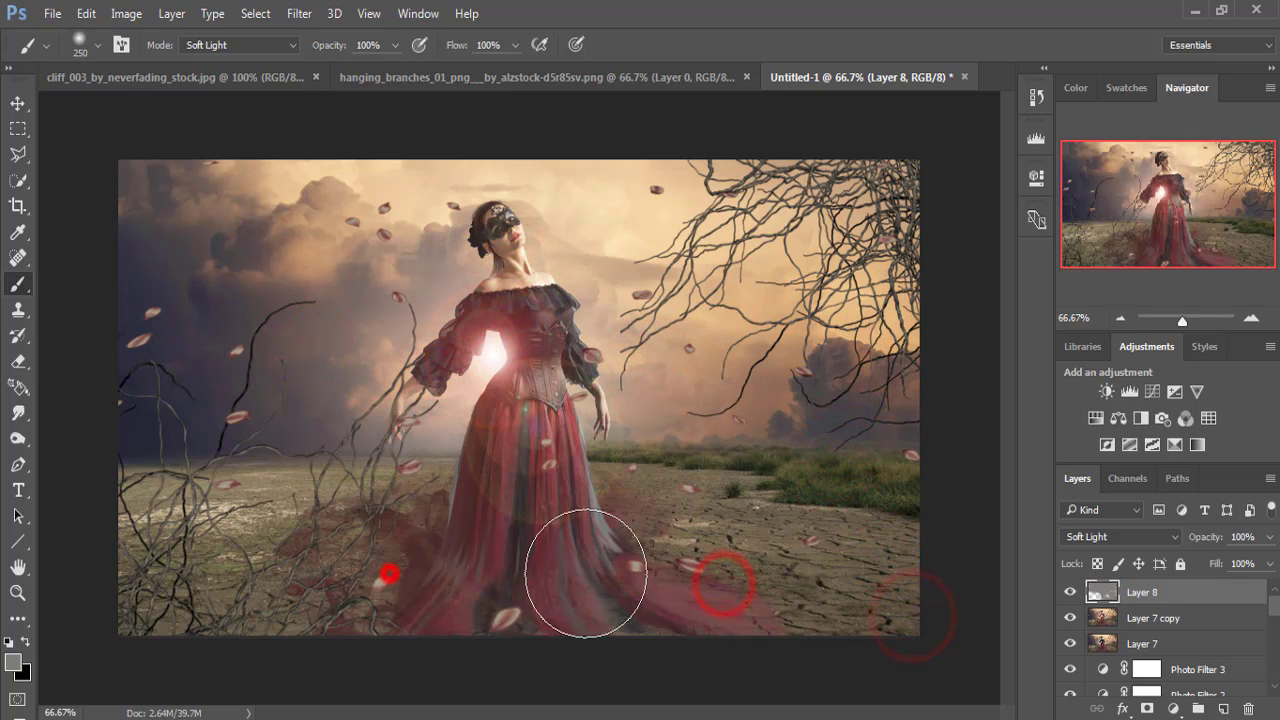
click(817, 535)
click(663, 509)
click(521, 483)
click(789, 434)
click(470, 438)
click(358, 380)
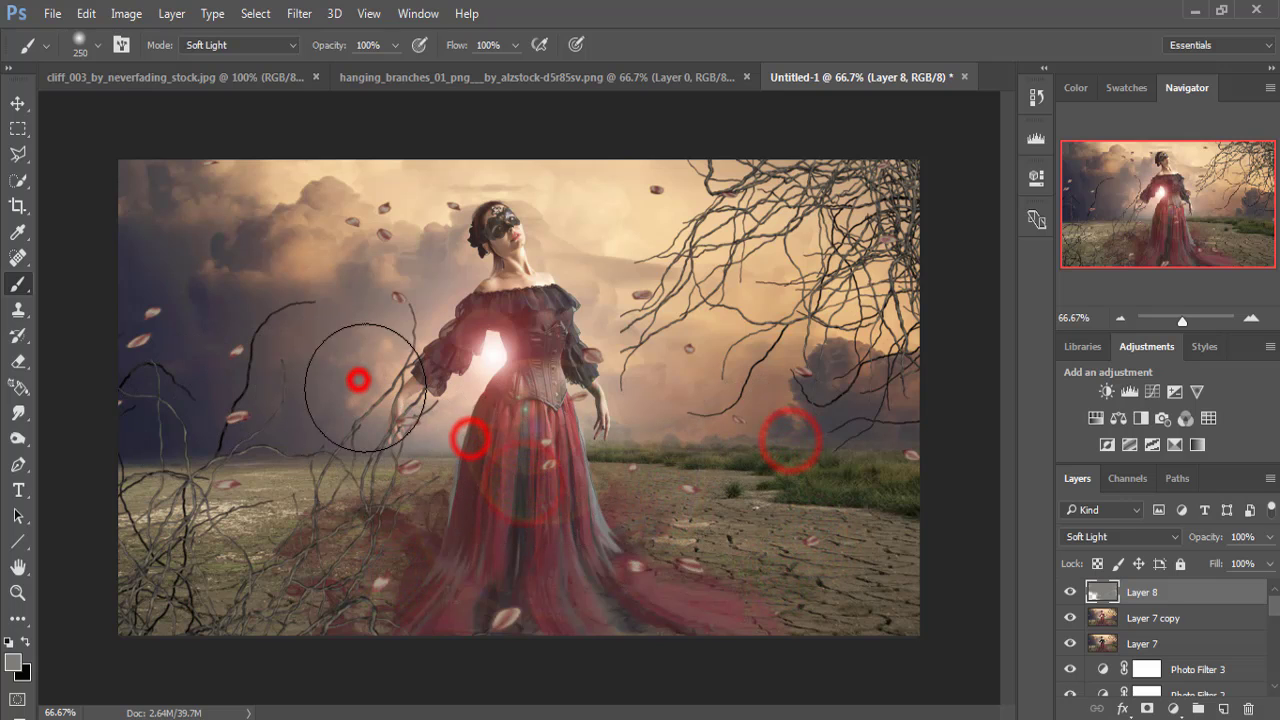
click(234, 466)
Dab grey over the left ground, left sky, lower foreground and lower dress.
click(503, 346)
click(360, 410)
click(145, 538)
click(378, 616)
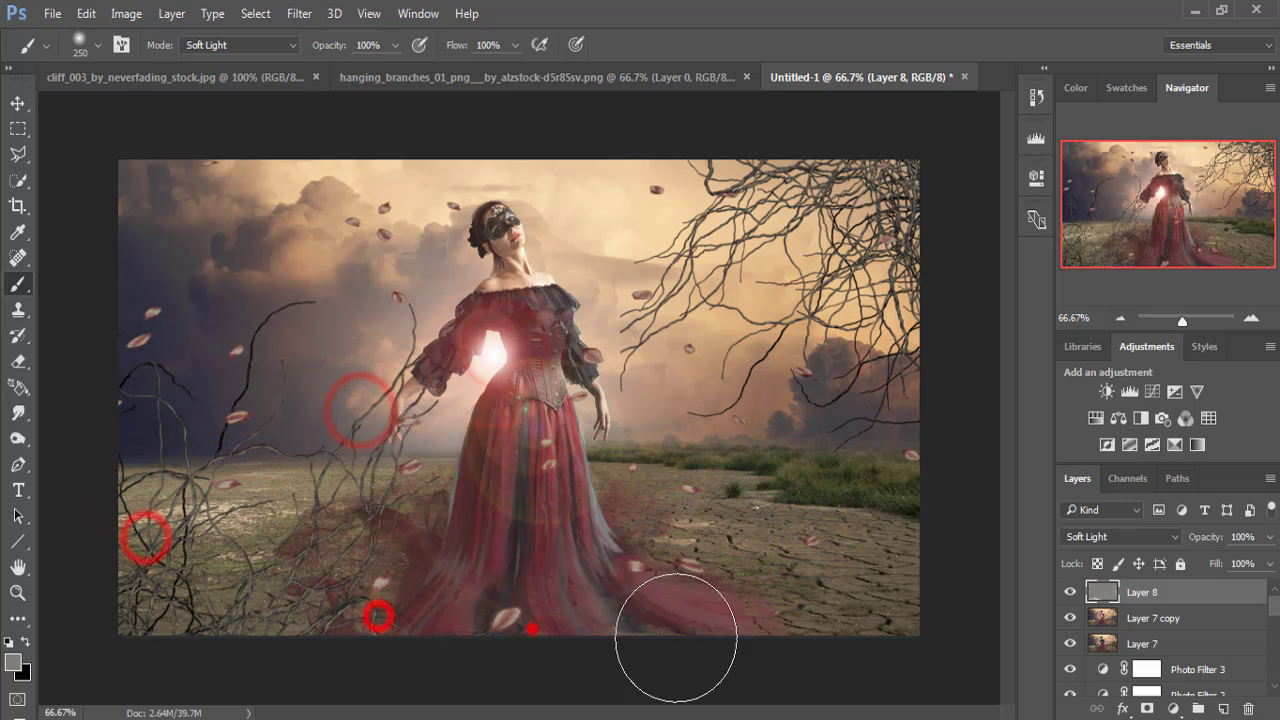
click(620, 606)
click(271, 534)
click(163, 514)
click(157, 343)
click(157, 463)
click(725, 560)
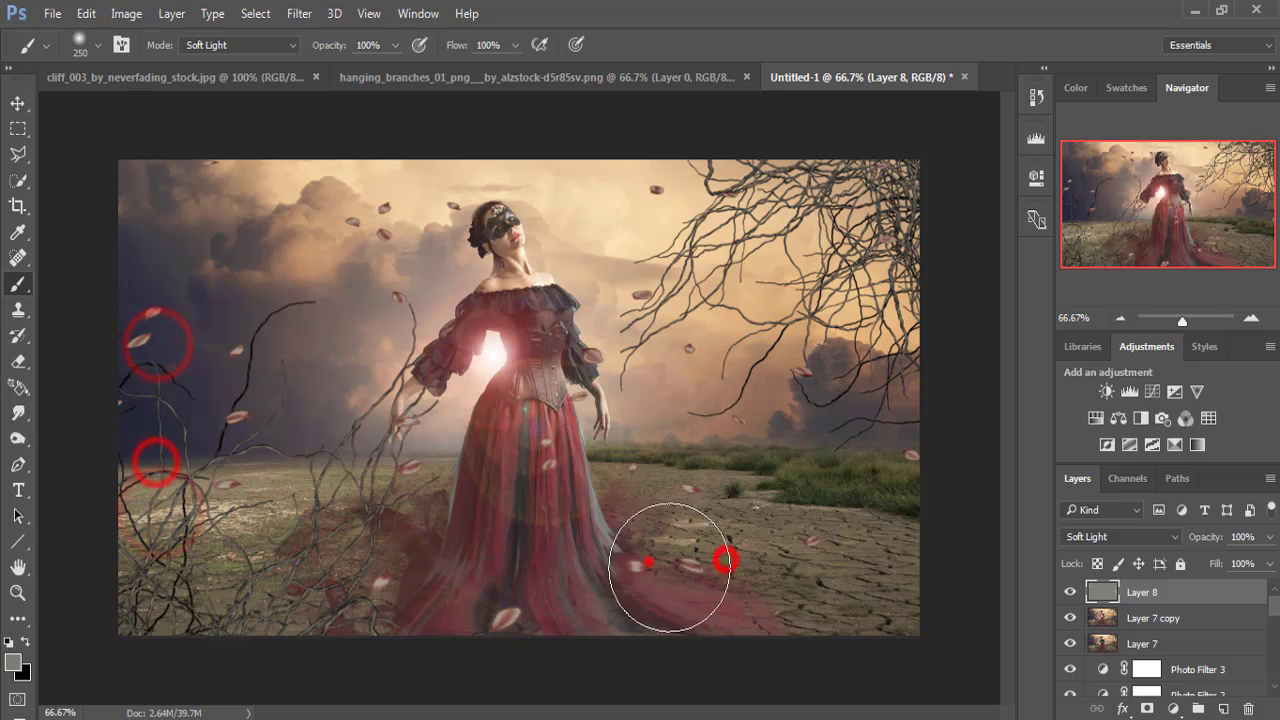
Dab grey on the top-right branches, the sky corners, the lower ground and the woman's face.
click(862, 182)
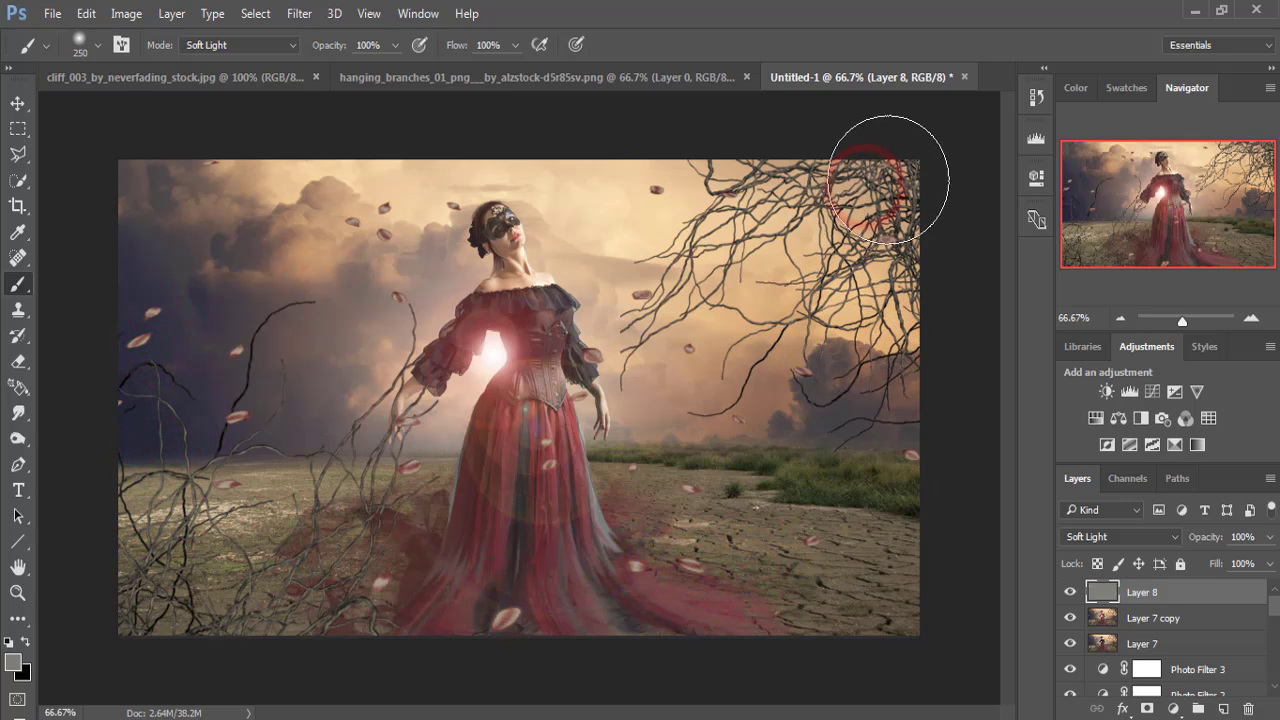
click(888, 180)
click(152, 195)
click(132, 541)
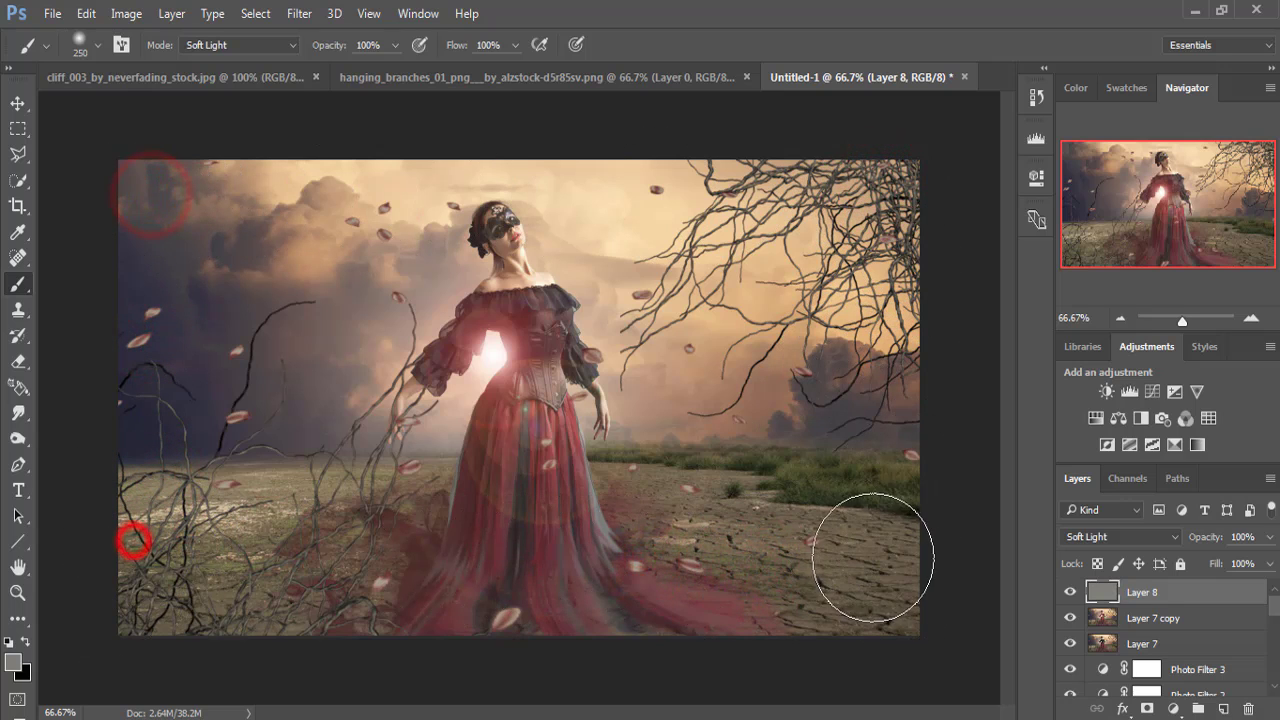
click(350, 614)
click(873, 632)
click(895, 396)
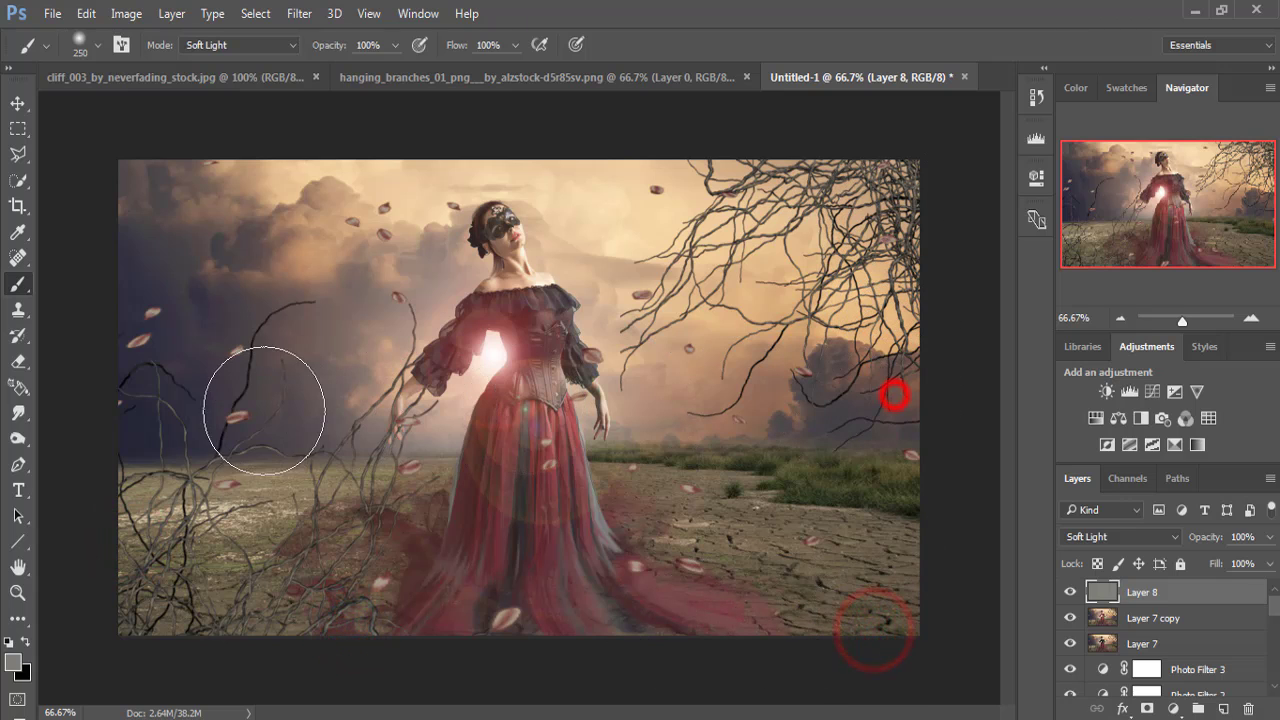
click(971, 344)
click(686, 229)
click(487, 231)
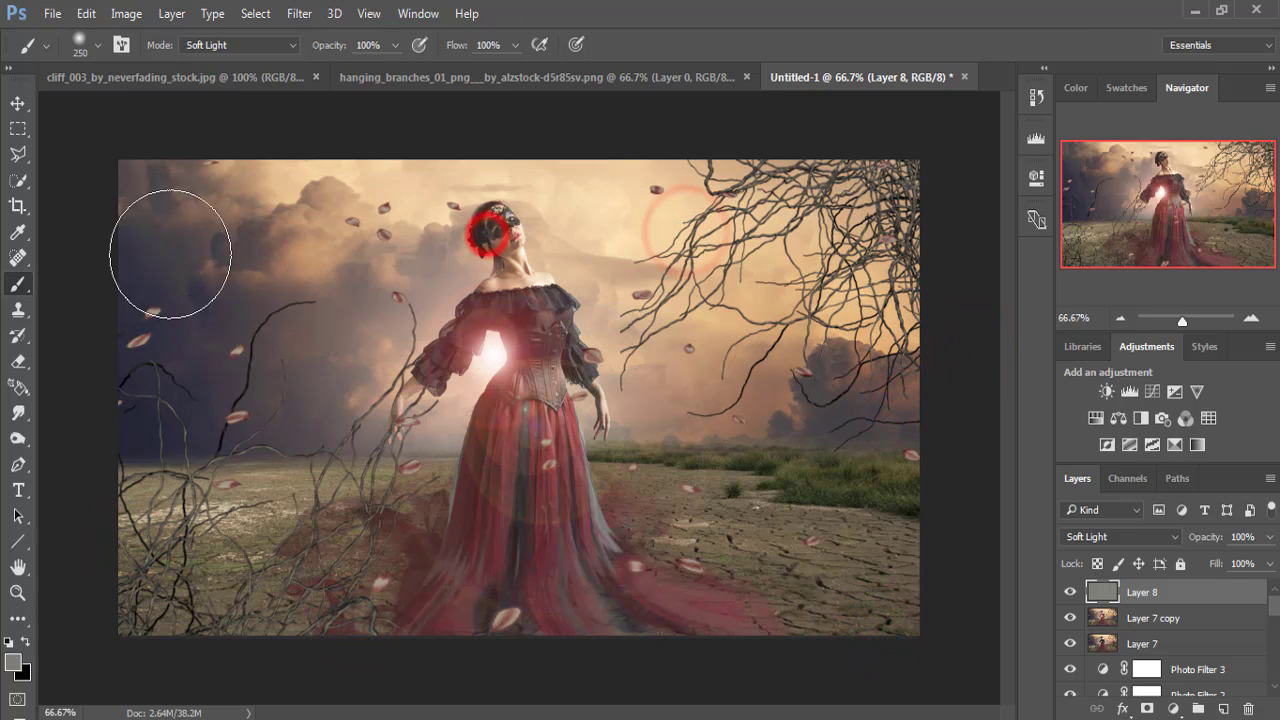
click(17, 103)
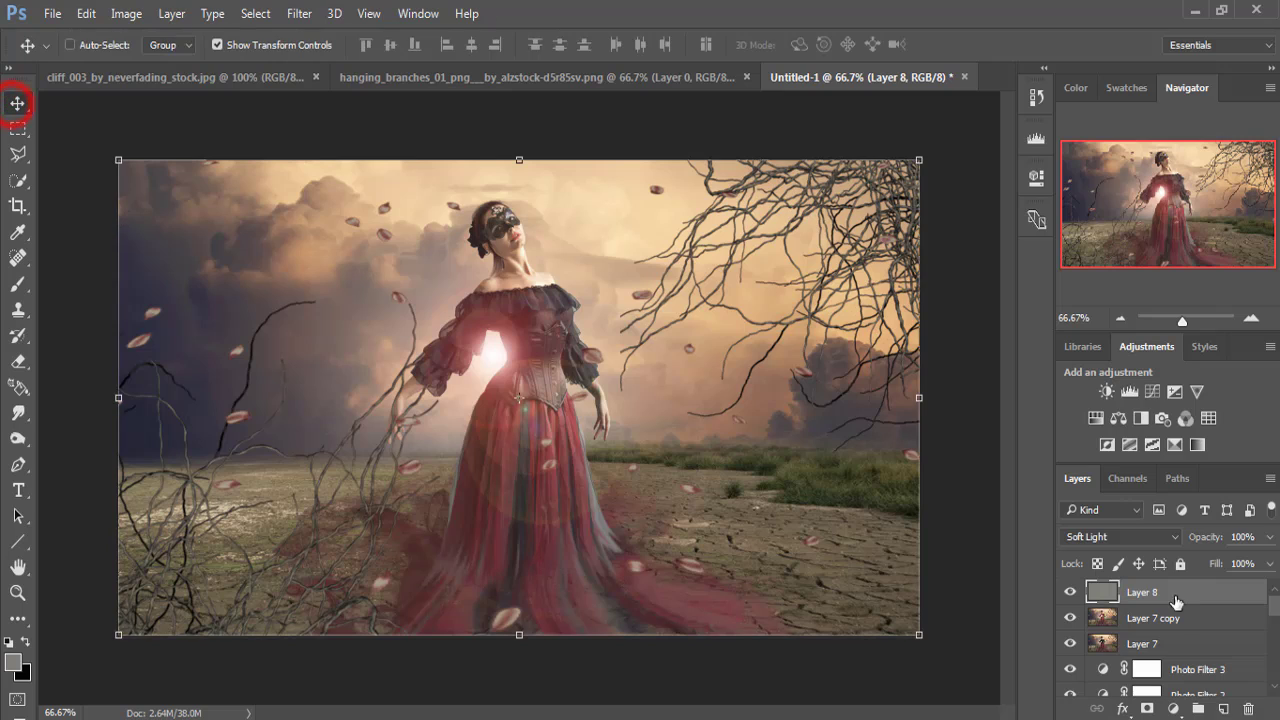
Stamp all visible layers into a new Layer 9 and launch Color Efex Pro 4.
click(1174, 598)
key(ctrl+shift+alt+e)
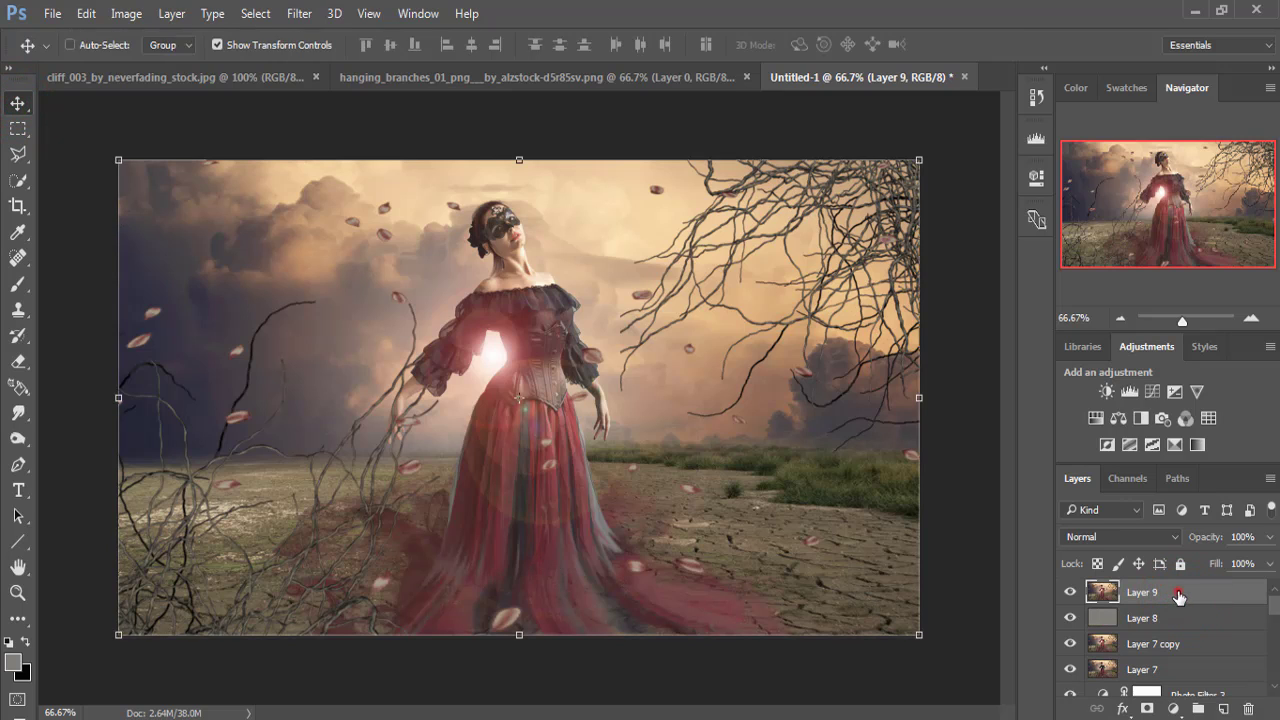
click(294, 14)
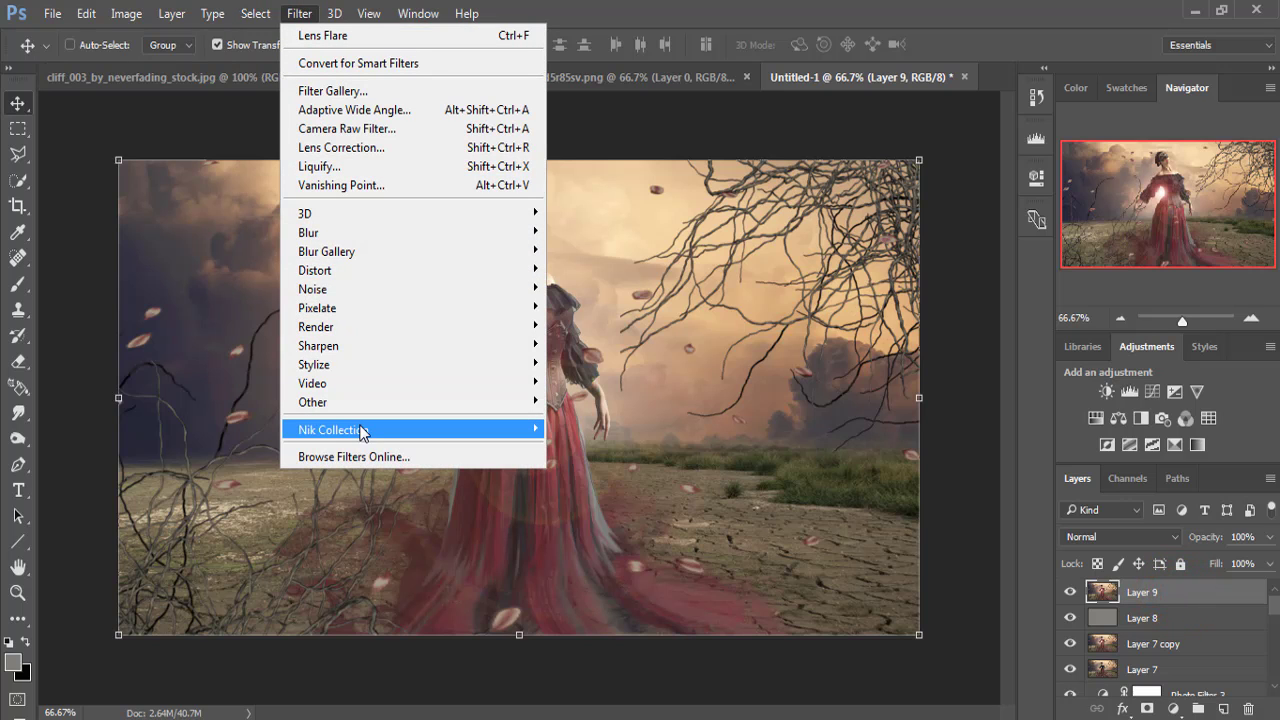
mouse_move(333, 429)
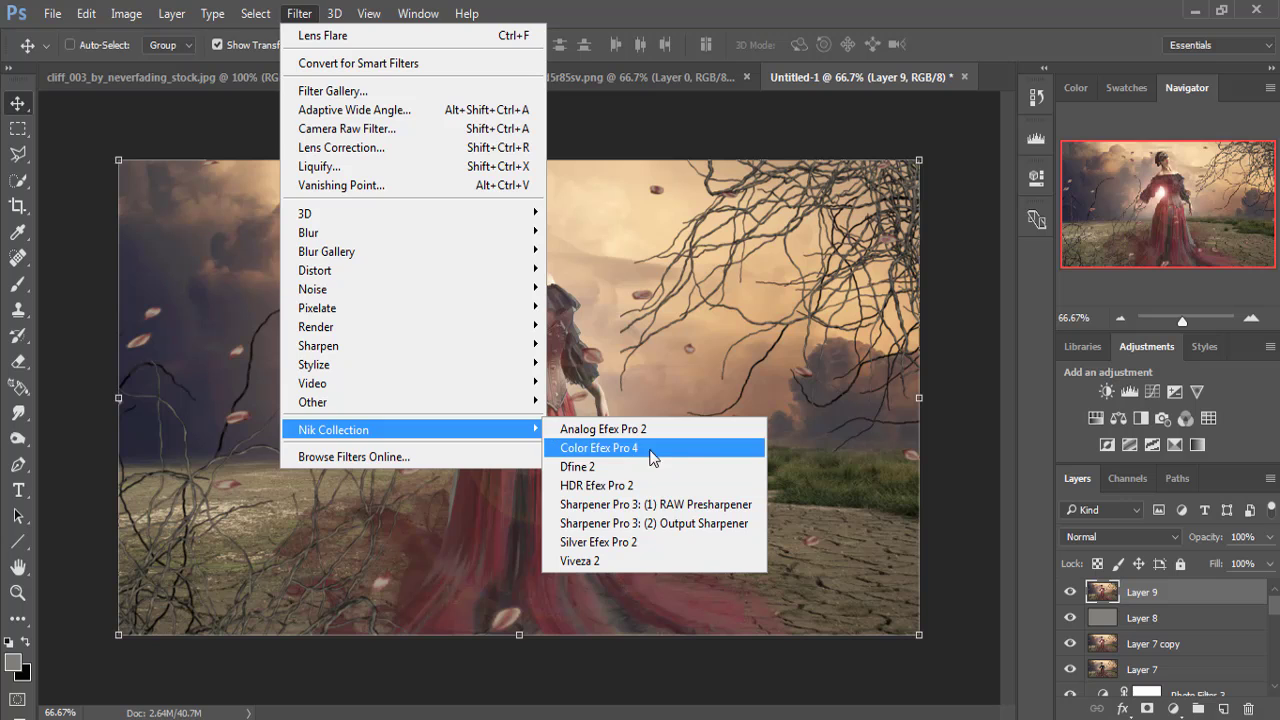
click(690, 451)
Try Cross Processing C04 at about 51% strength, then B02 at higher strength.
click(1124, 223)
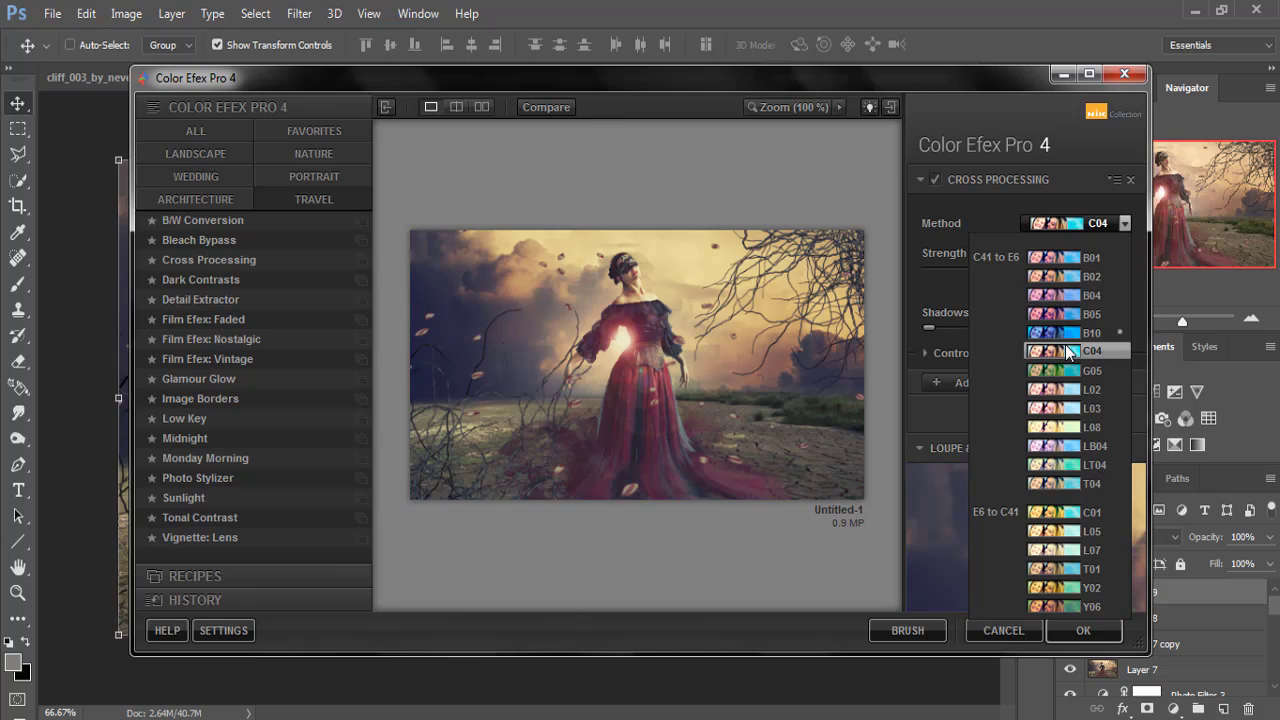
click(1068, 351)
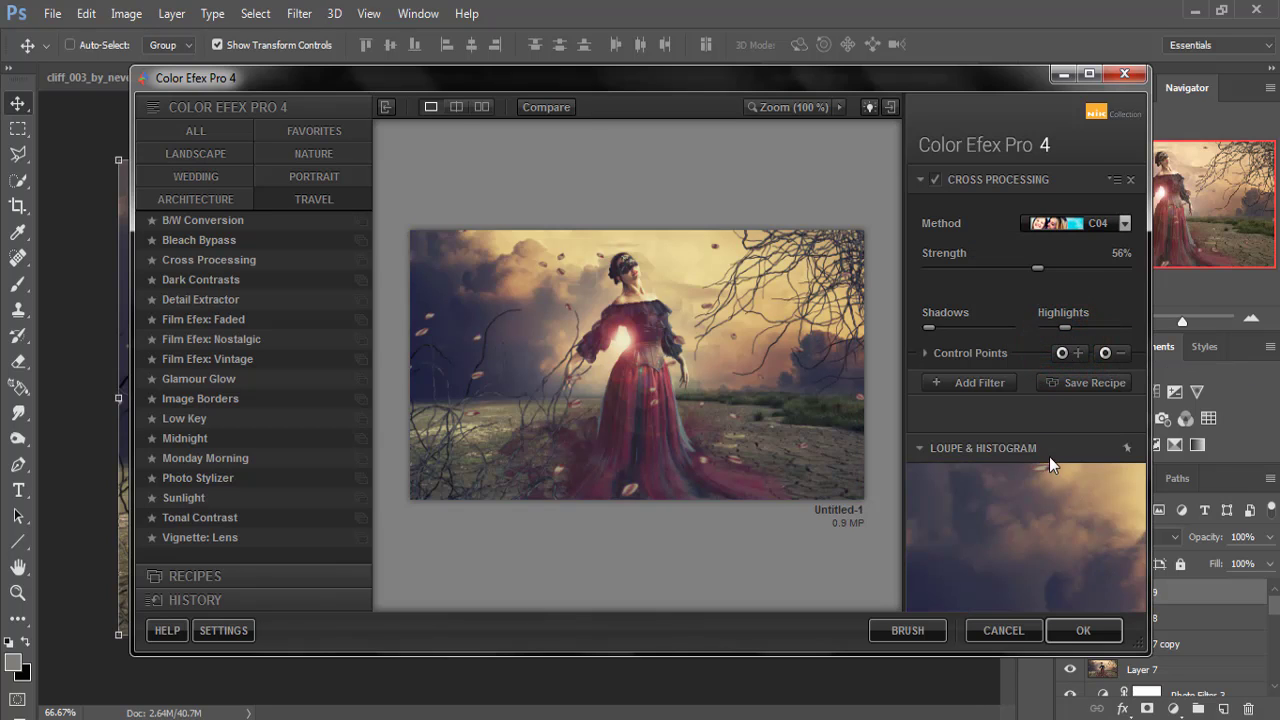
mouse_move(1037, 268)
mouse_down()
mouse_move(1072, 267)
mouse_move(1023, 268)
mouse_up()
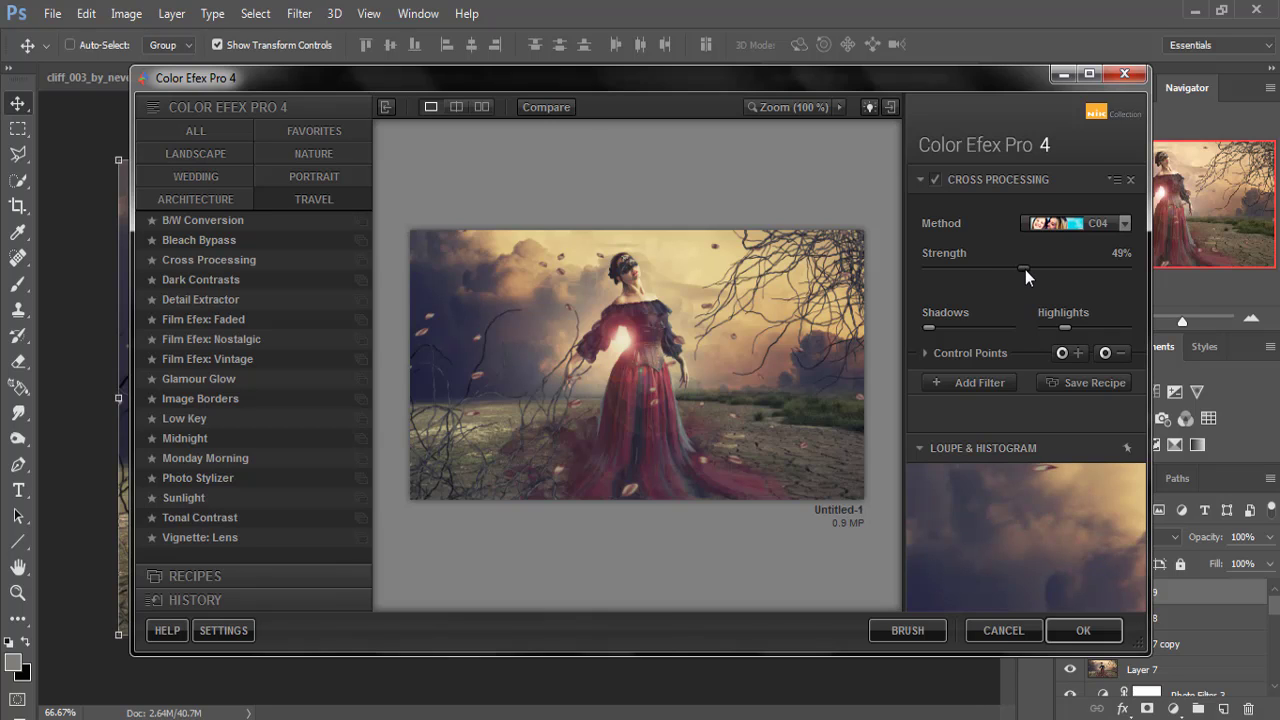
click(1125, 224)
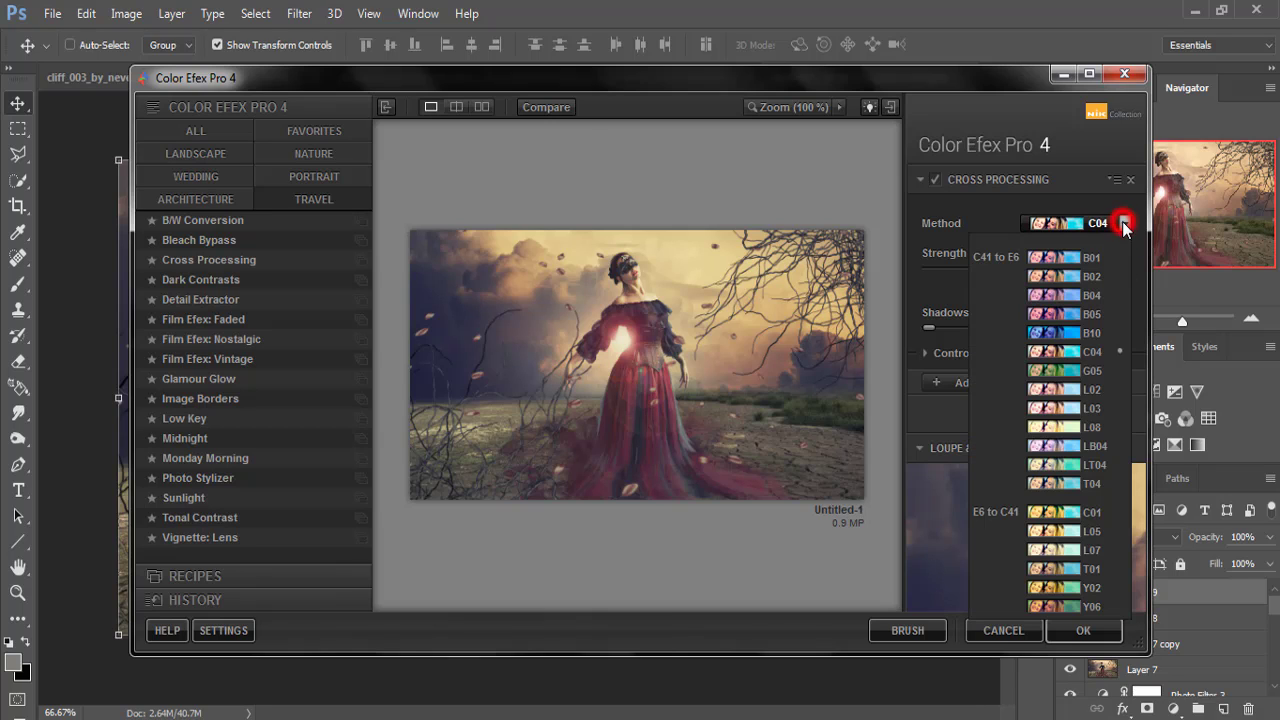
click(1077, 276)
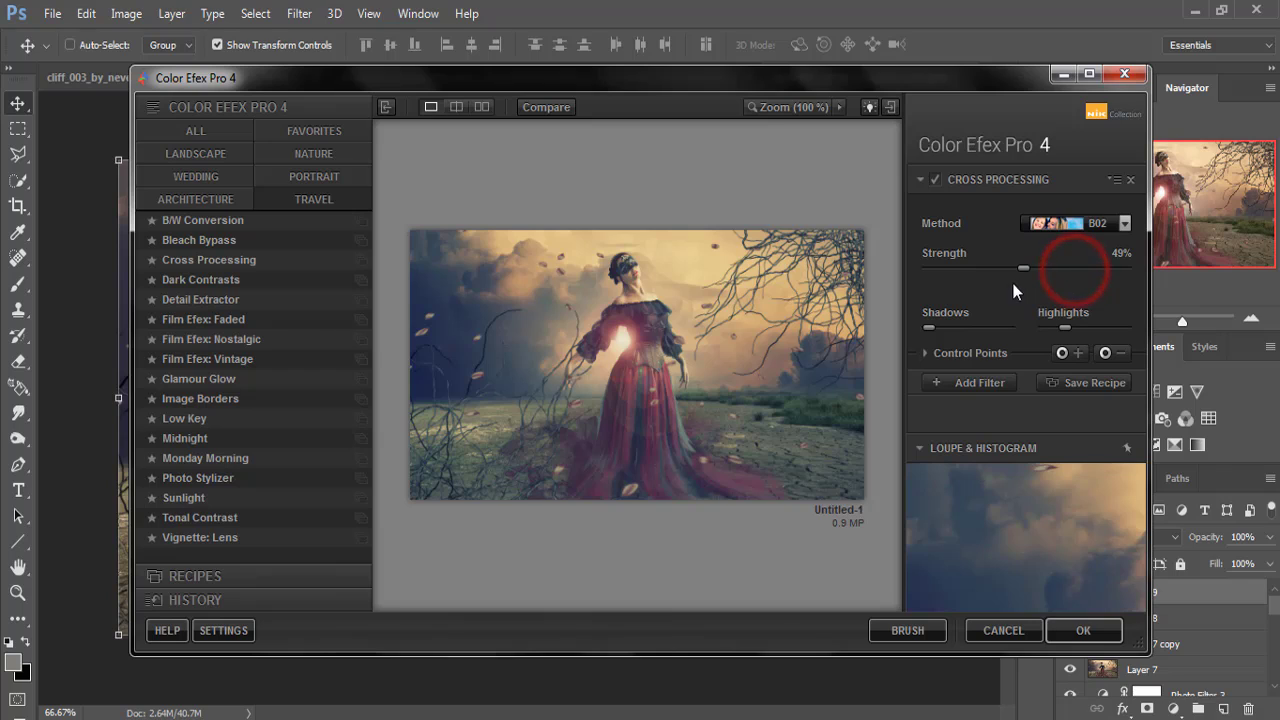
drag(1024, 270, 1059, 268)
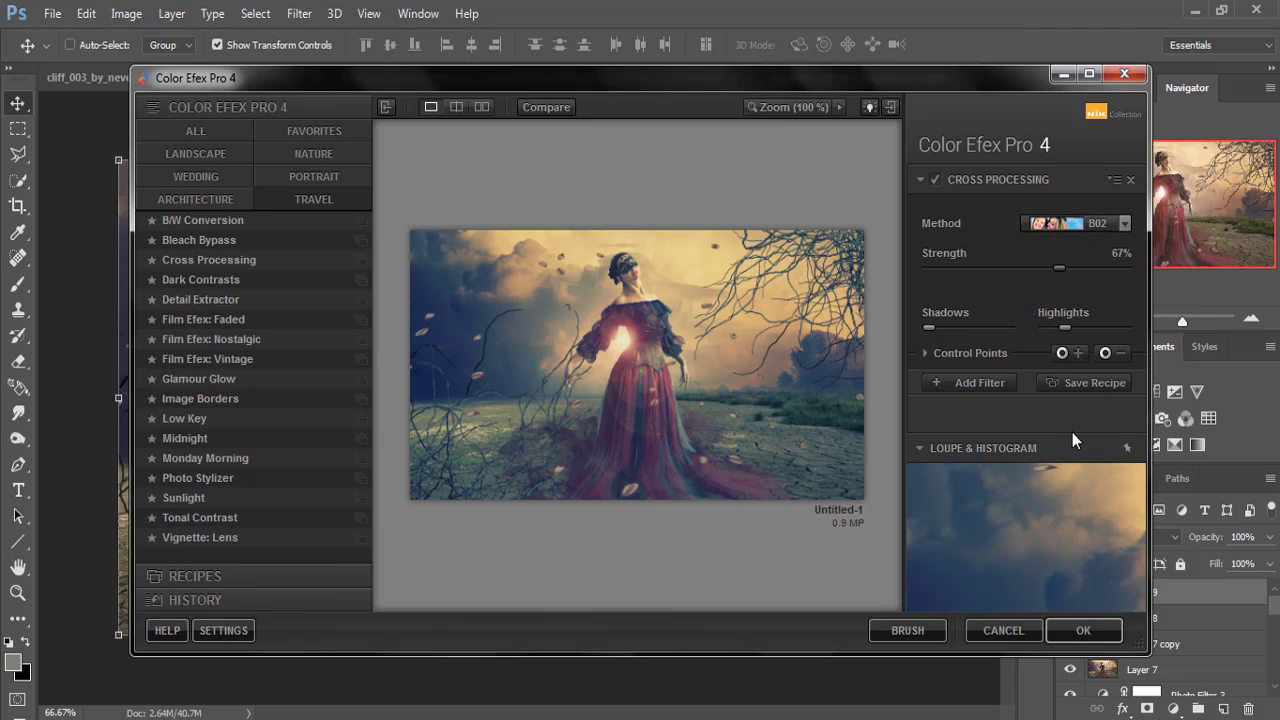
Settle on Cross Processing C04 at a slightly lower strength and apply the filter.
click(1125, 224)
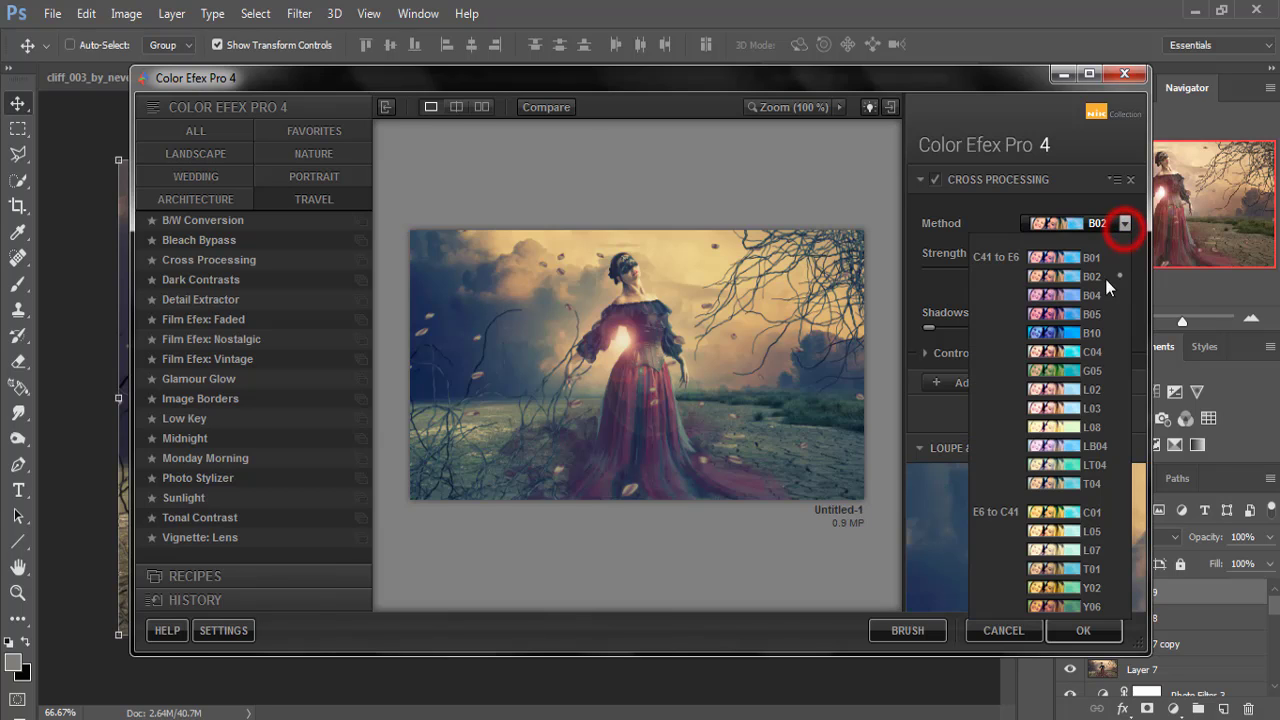
click(1089, 349)
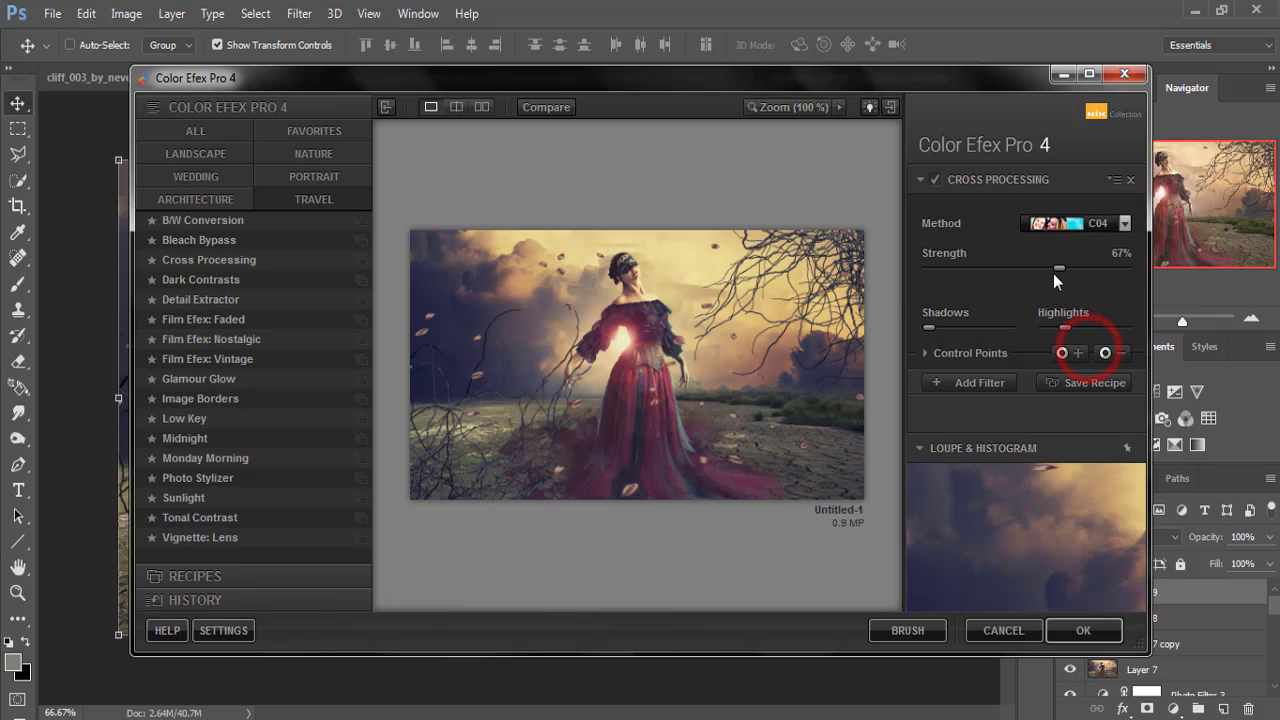
mouse_move(1033, 264)
mouse_down()
mouse_move(1021, 265)
mouse_move(1056, 268)
mouse_up()
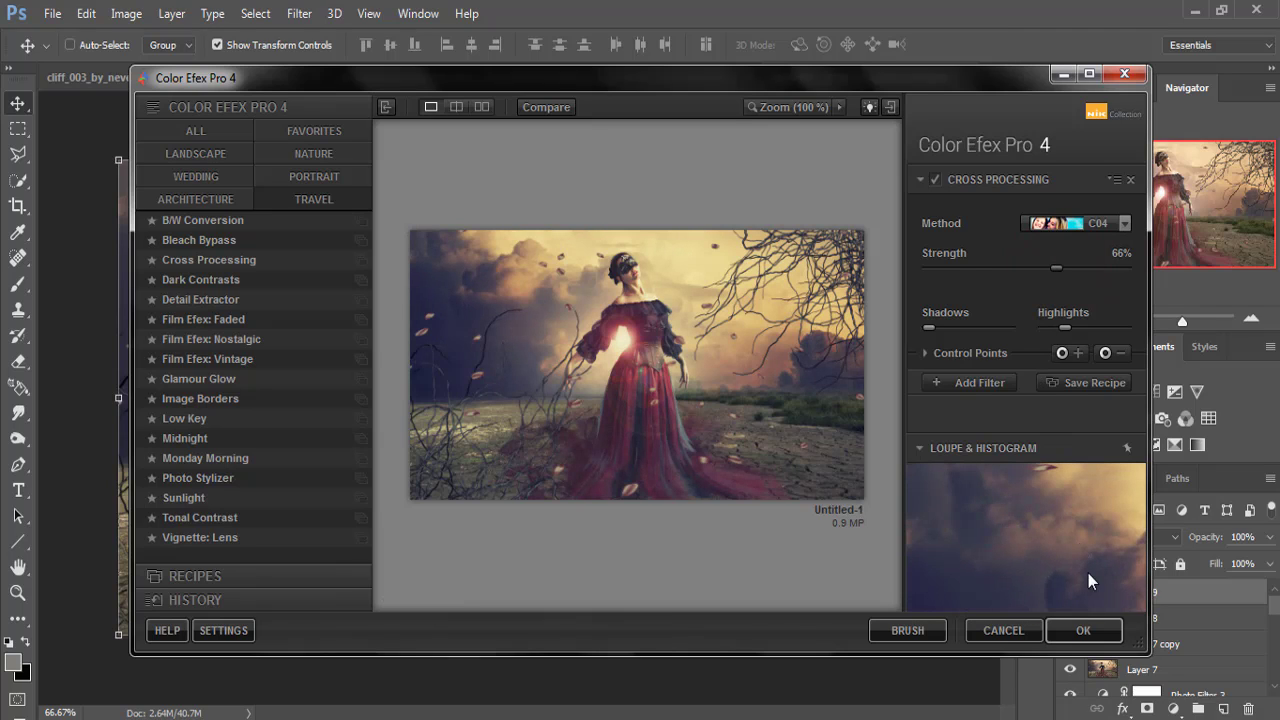
click(1085, 630)
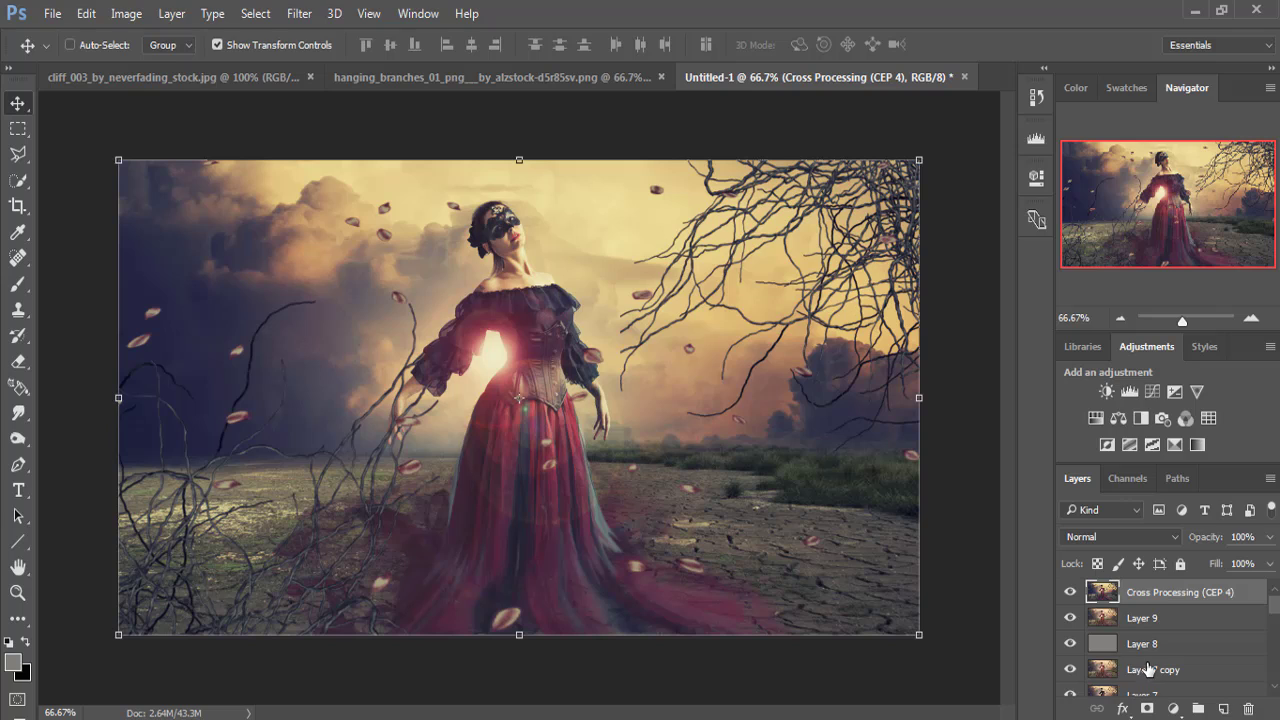
click(1144, 594)
click(1172, 709)
click(1150, 530)
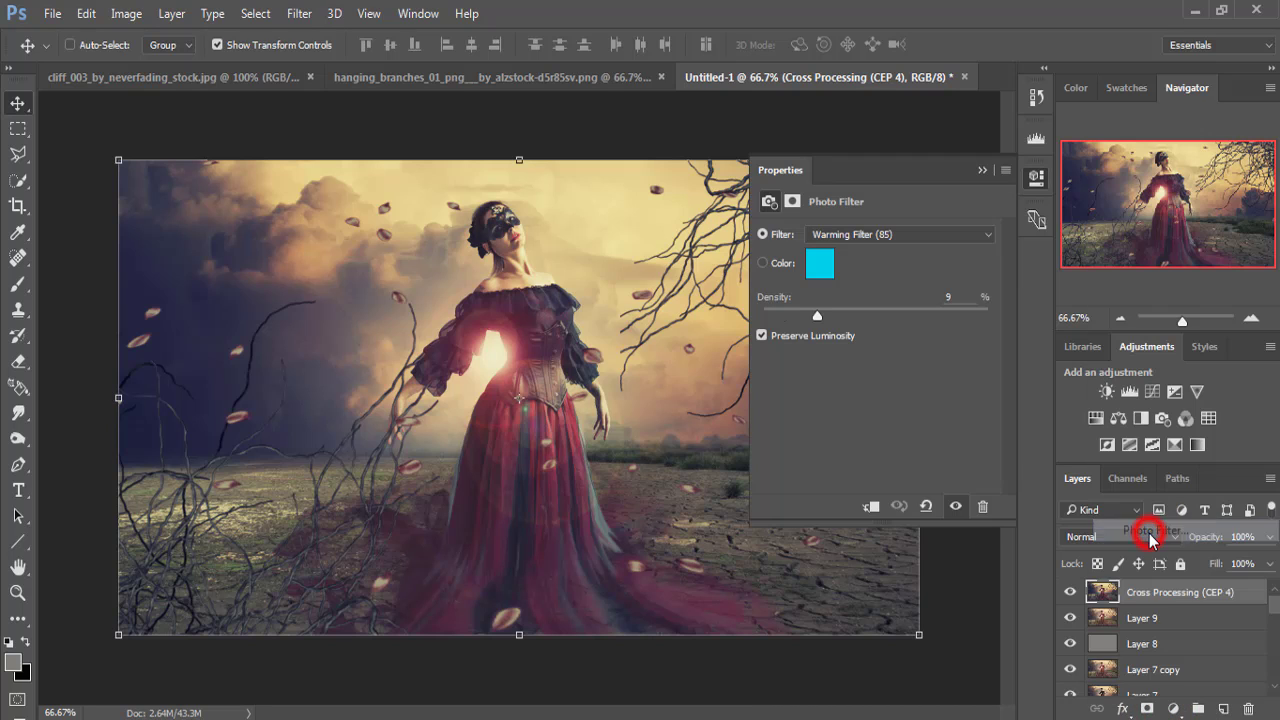
click(878, 237)
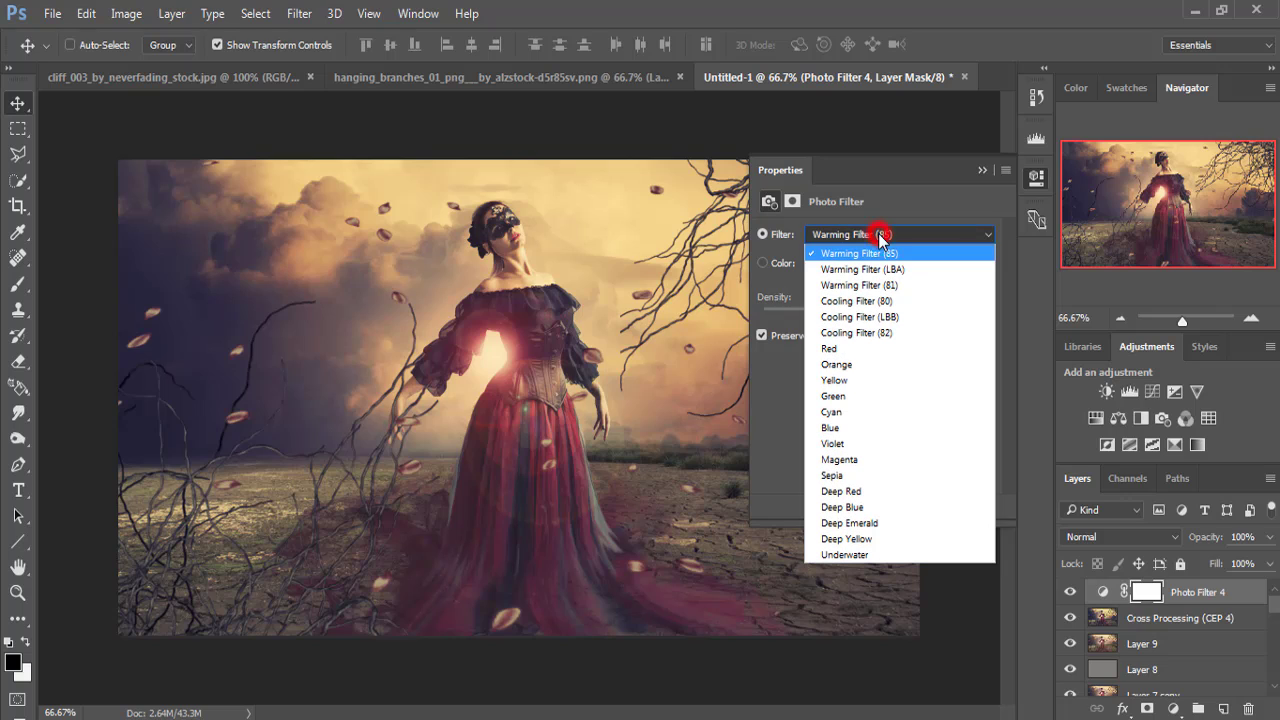
click(858, 349)
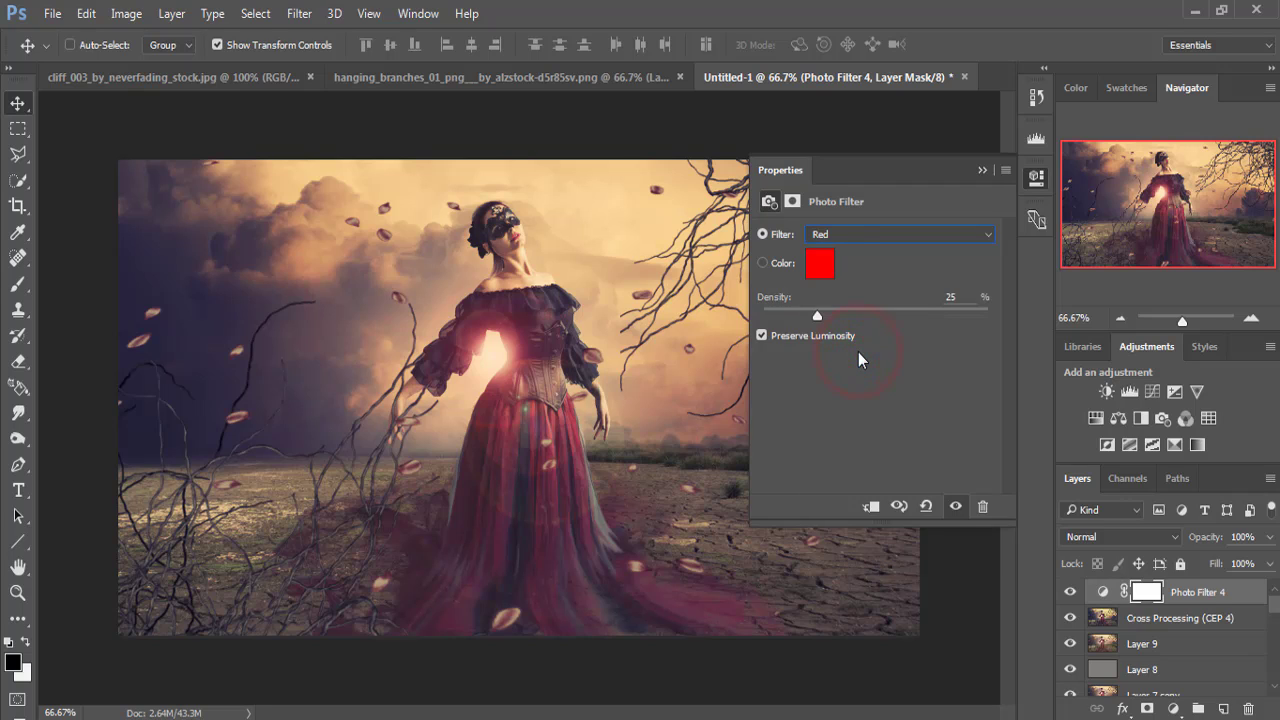
click(861, 239)
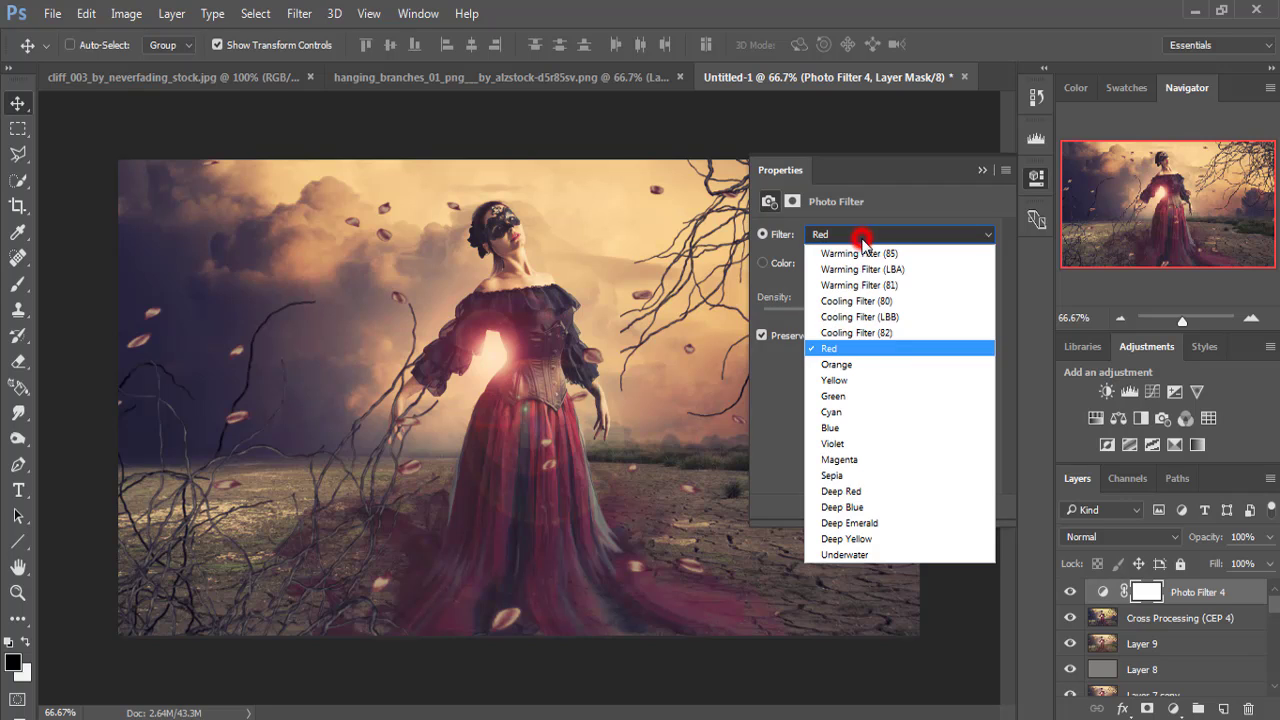
click(857, 401)
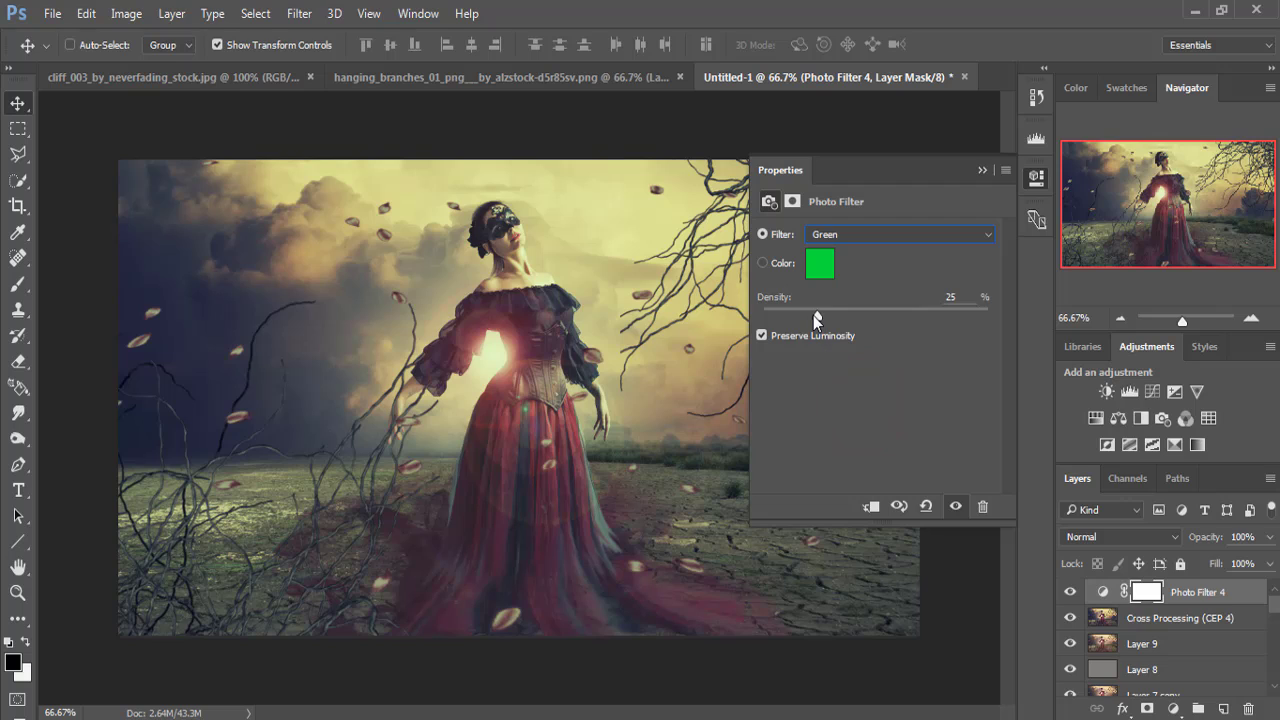
drag(813, 315, 778, 315)
click(983, 170)
click(1190, 592)
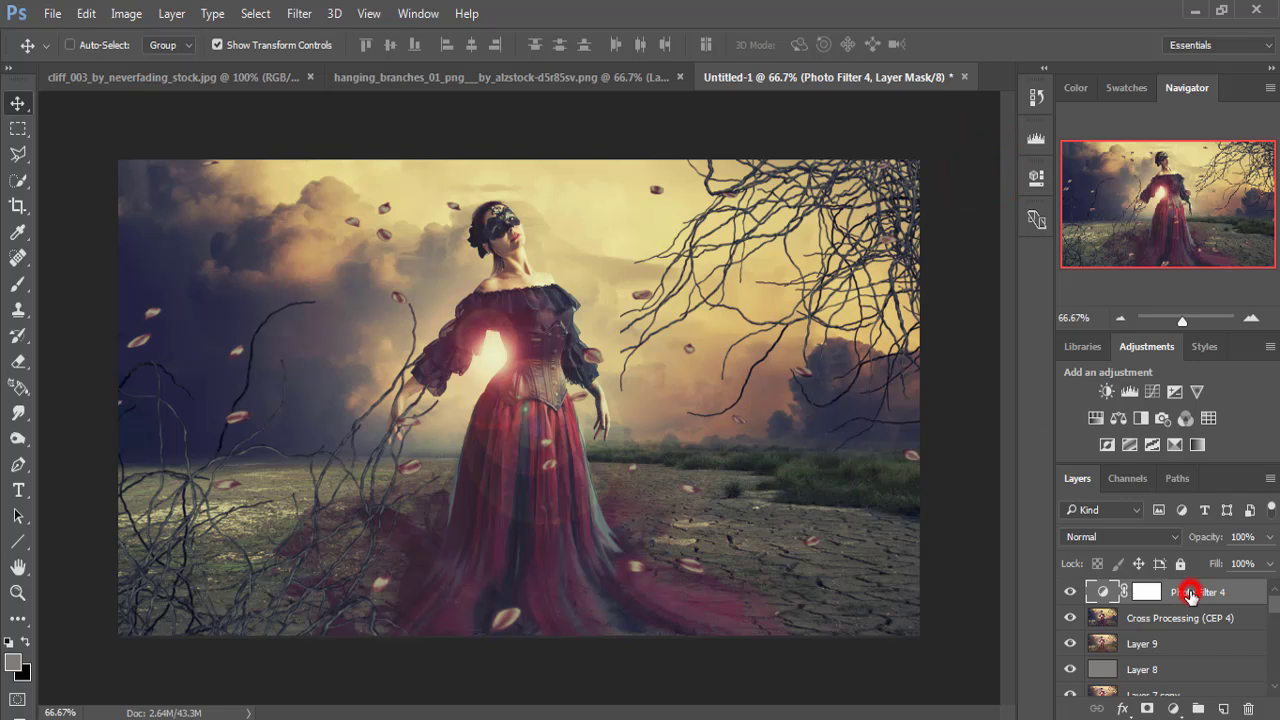
key(Delete)
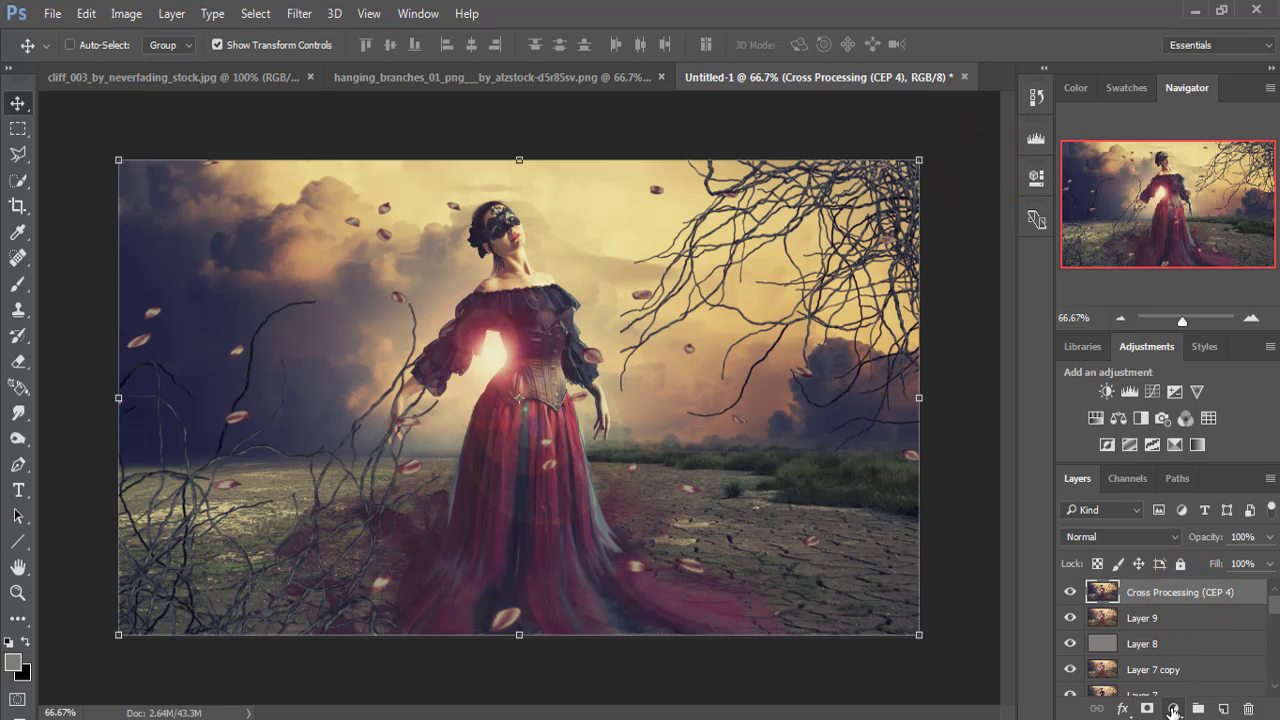
Add a Selective Color adjustment setting Reds to cyan −72, magenta +13, yellow +55.
click(1173, 707)
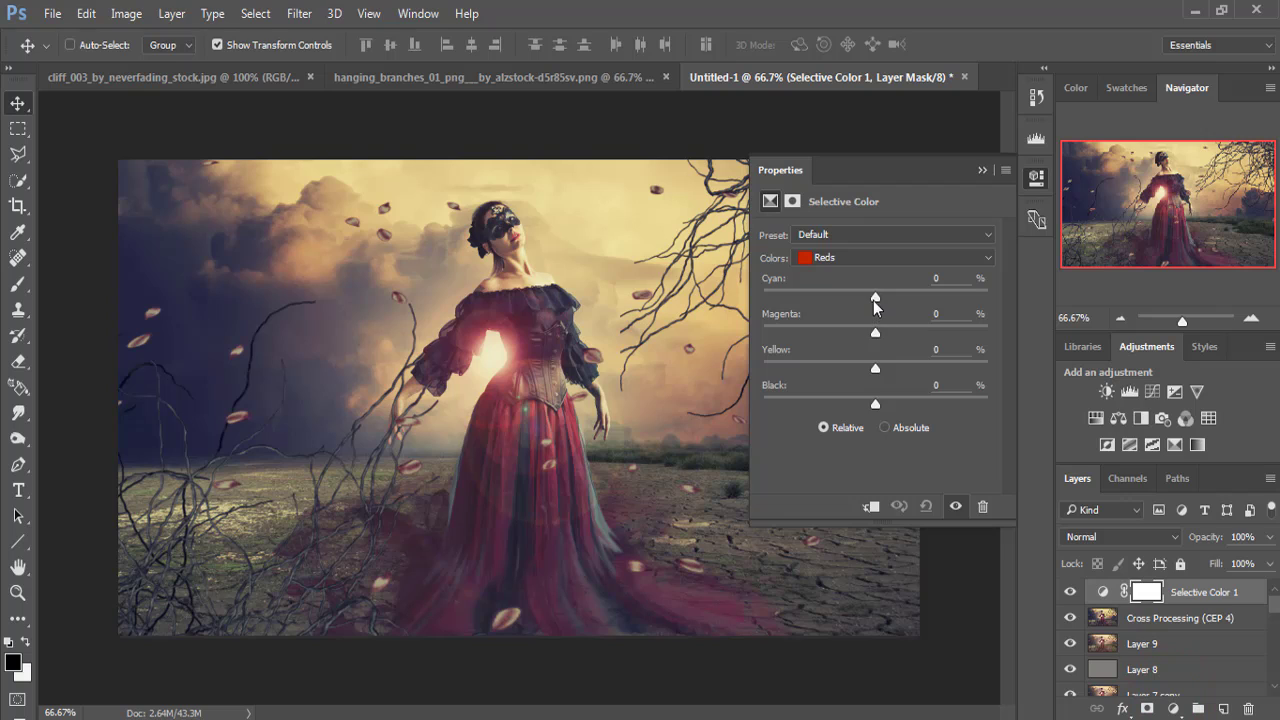
drag(919, 304, 794, 304)
drag(874, 333, 910, 331)
mouse_move(906, 332)
mouse_down()
mouse_move(891, 332)
mouse_move(930, 370)
mouse_up()
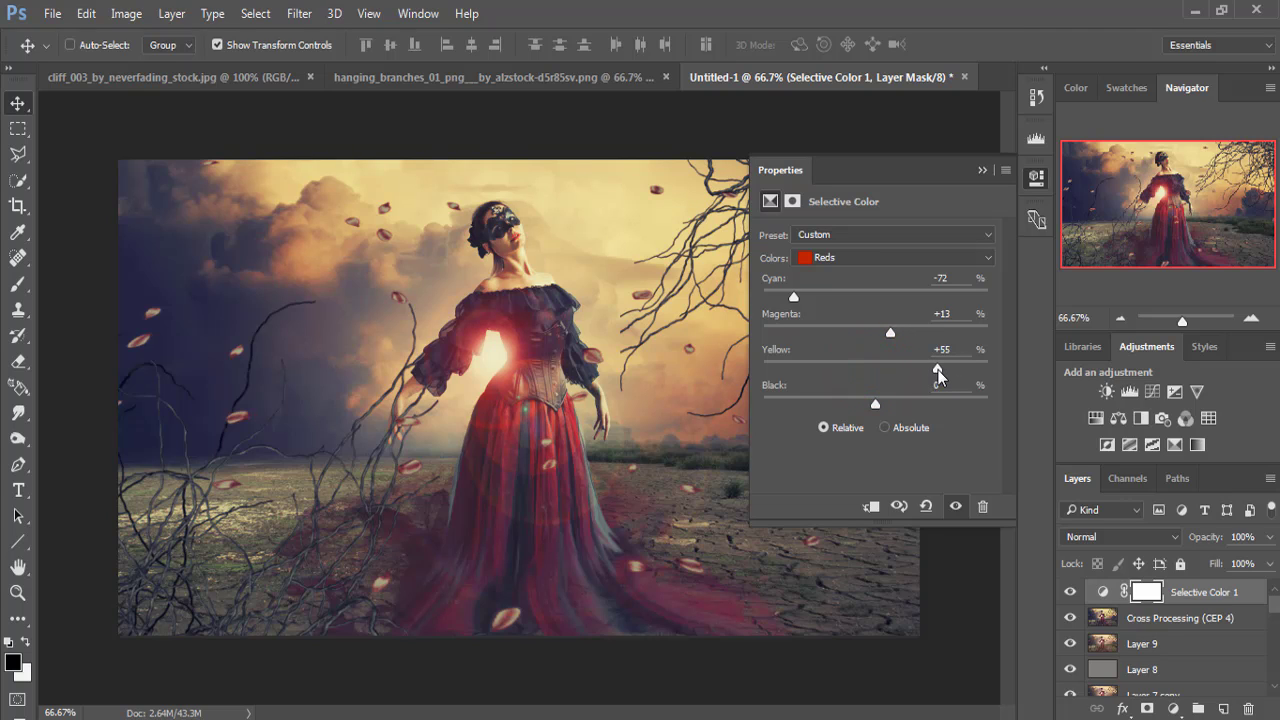
click(986, 168)
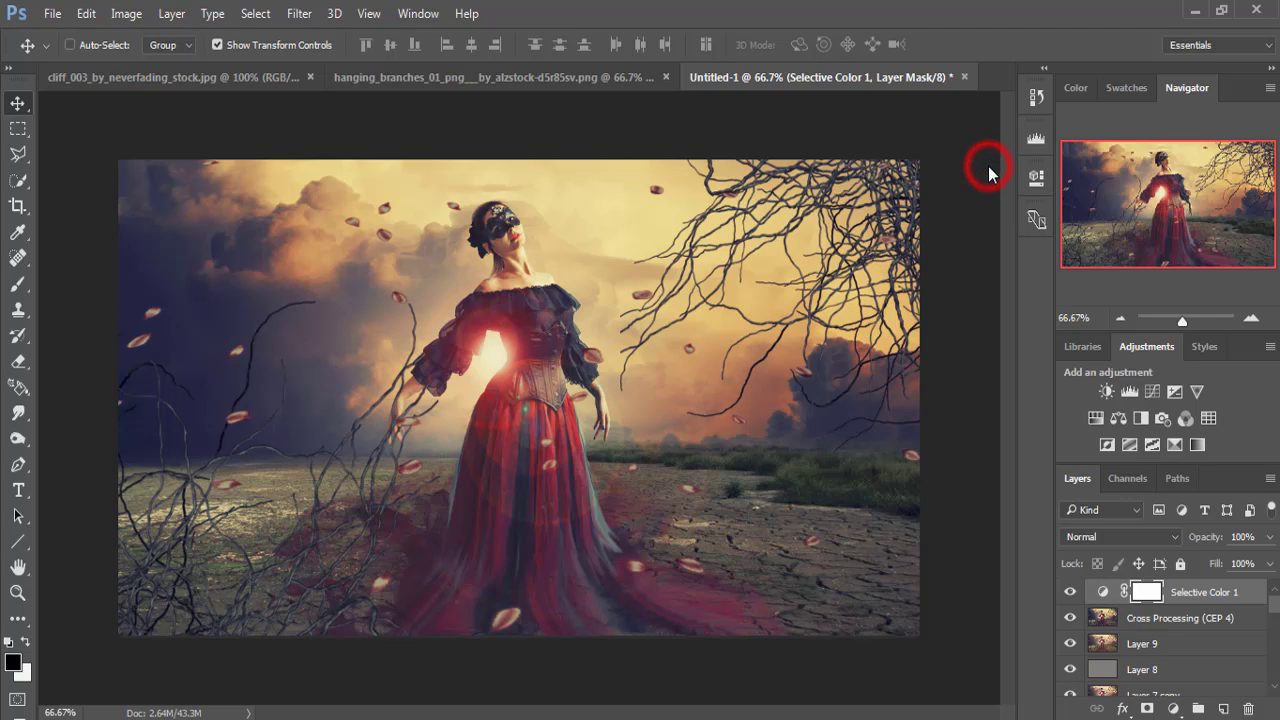
click(17, 103)
key(ctrl+2)
Create a new Layer 10 and paint grey across the sky and figure in Overlay brush mode.
click(19, 287)
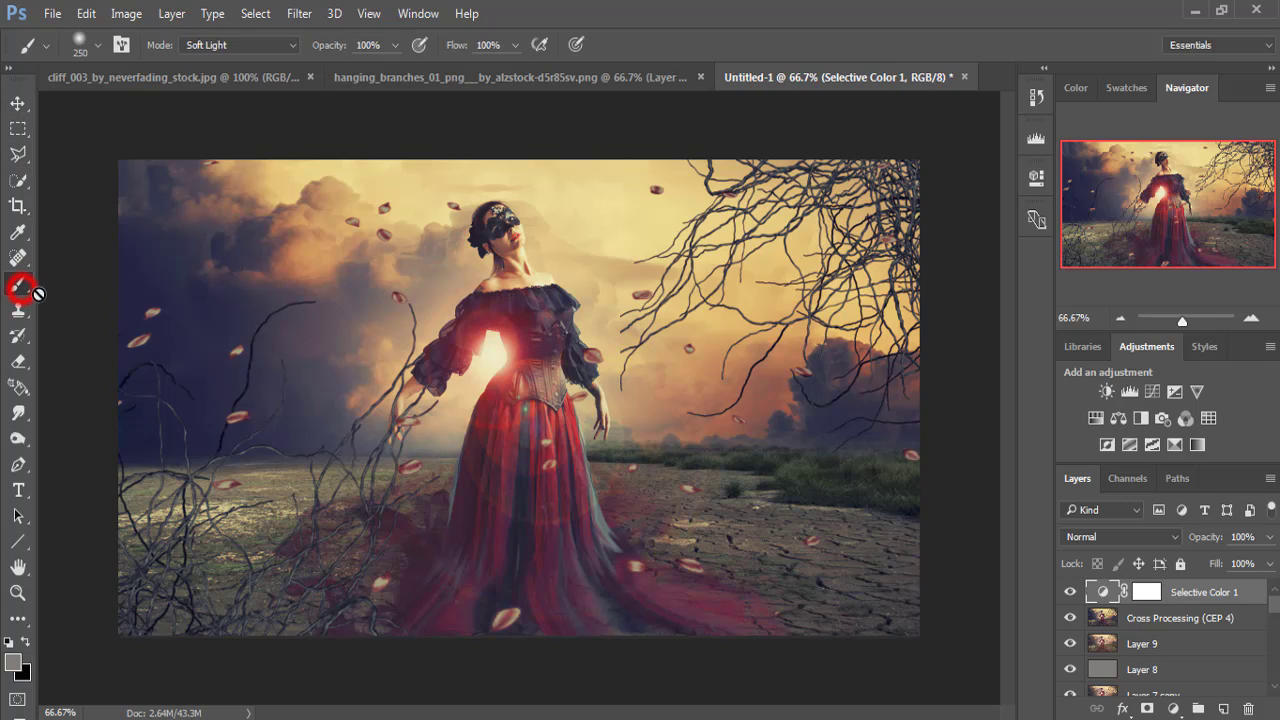
click(1223, 708)
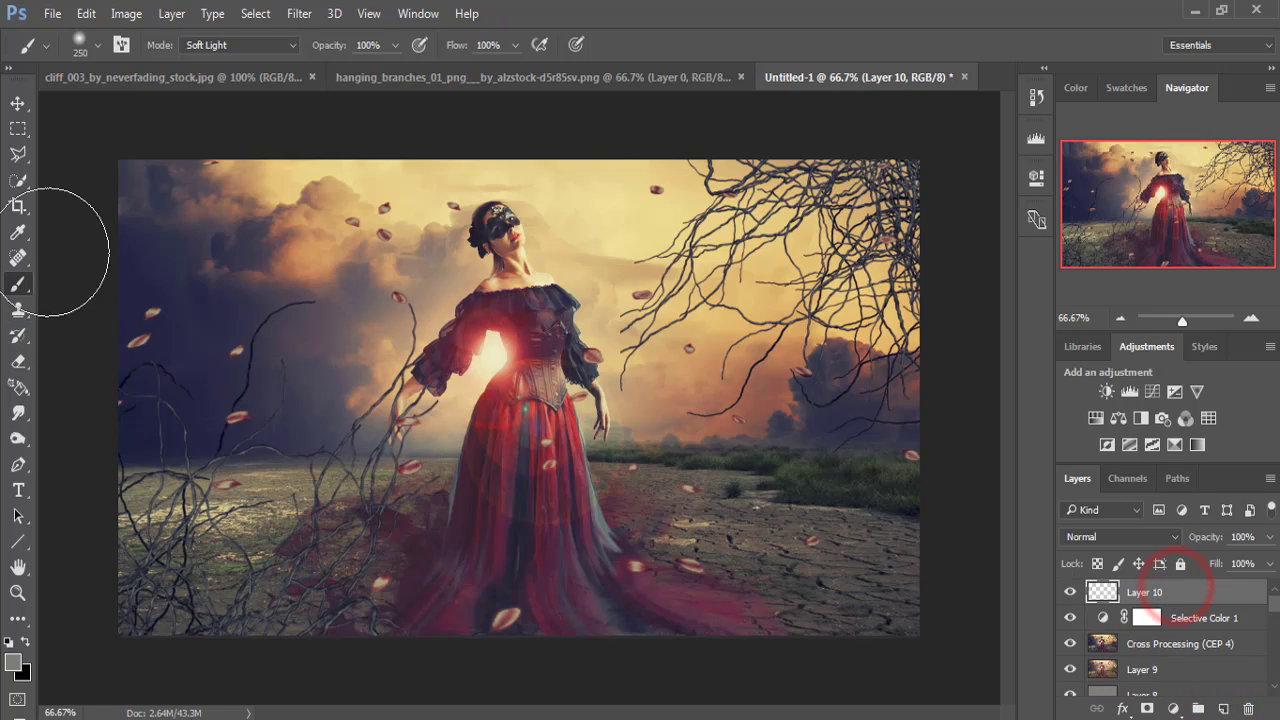
click(267, 45)
click(206, 261)
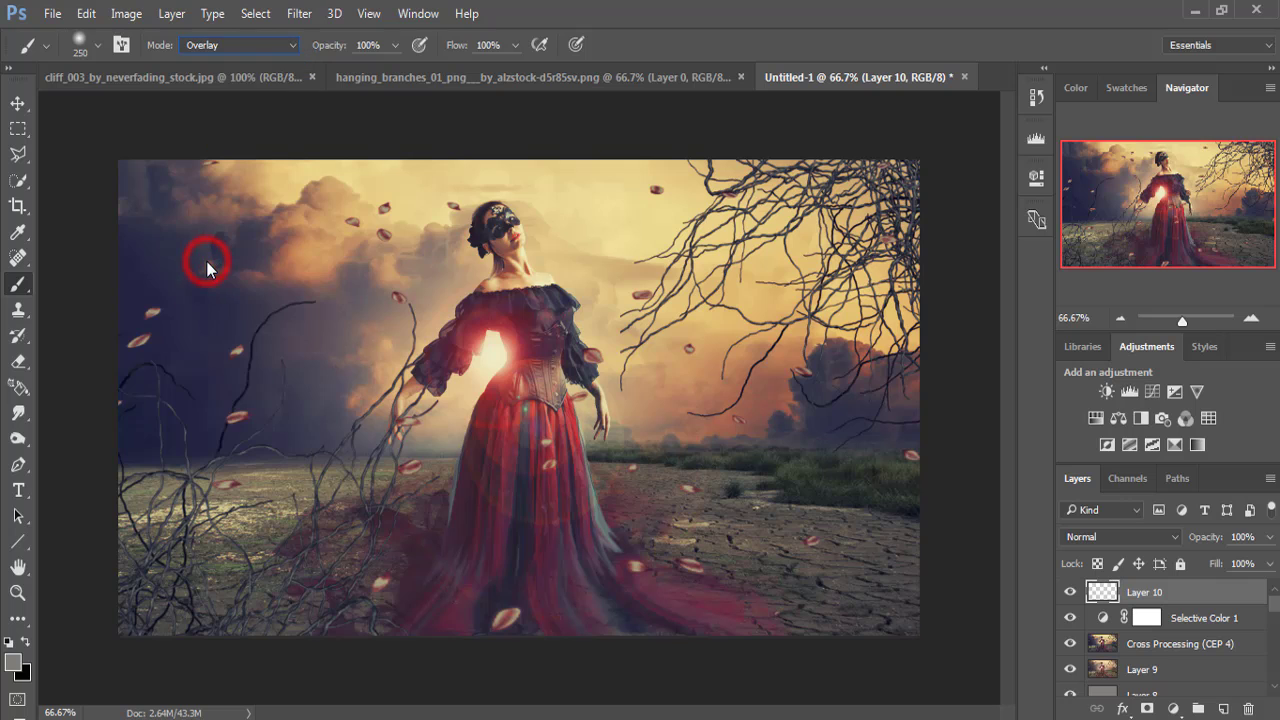
drag(128, 171, 914, 171)
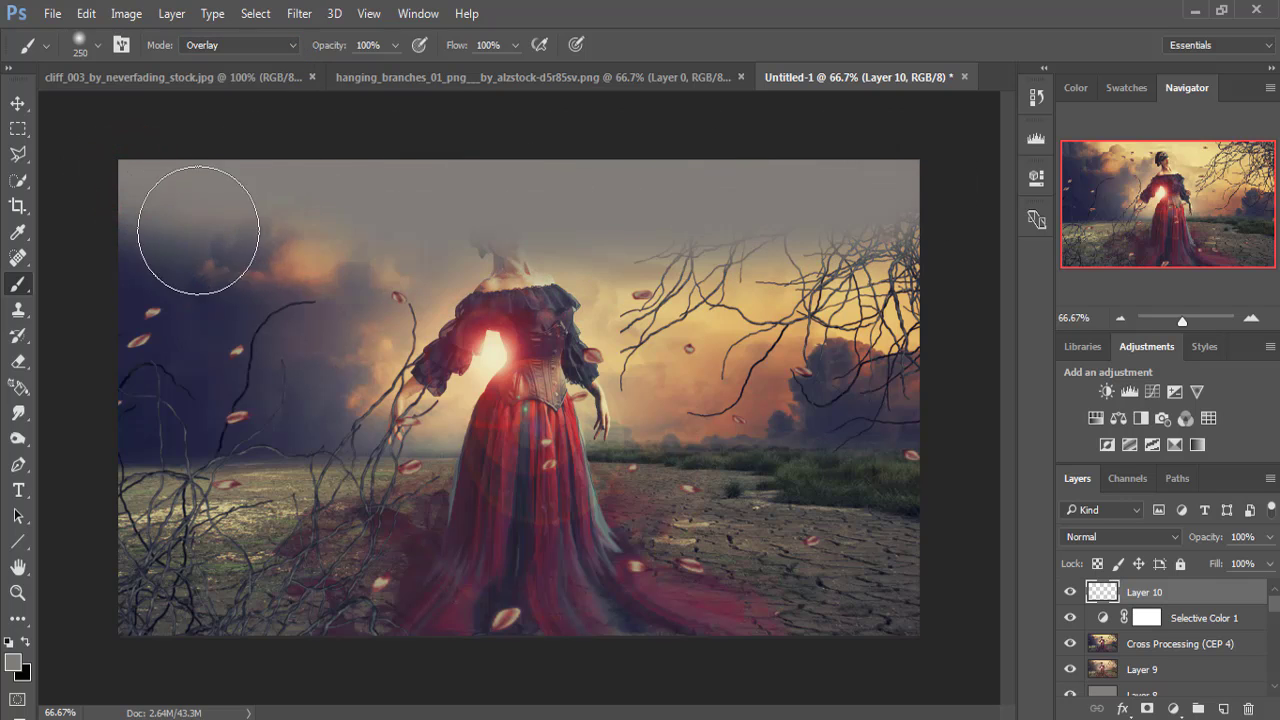
mouse_move(198, 230)
mouse_down()
mouse_move(737, 214)
mouse_move(246, 286)
mouse_move(874, 334)
mouse_move(82, 402)
mouse_move(214, 423)
mouse_move(314, 534)
mouse_move(973, 557)
mouse_move(886, 609)
mouse_move(323, 623)
mouse_move(120, 531)
mouse_move(115, 623)
mouse_up()
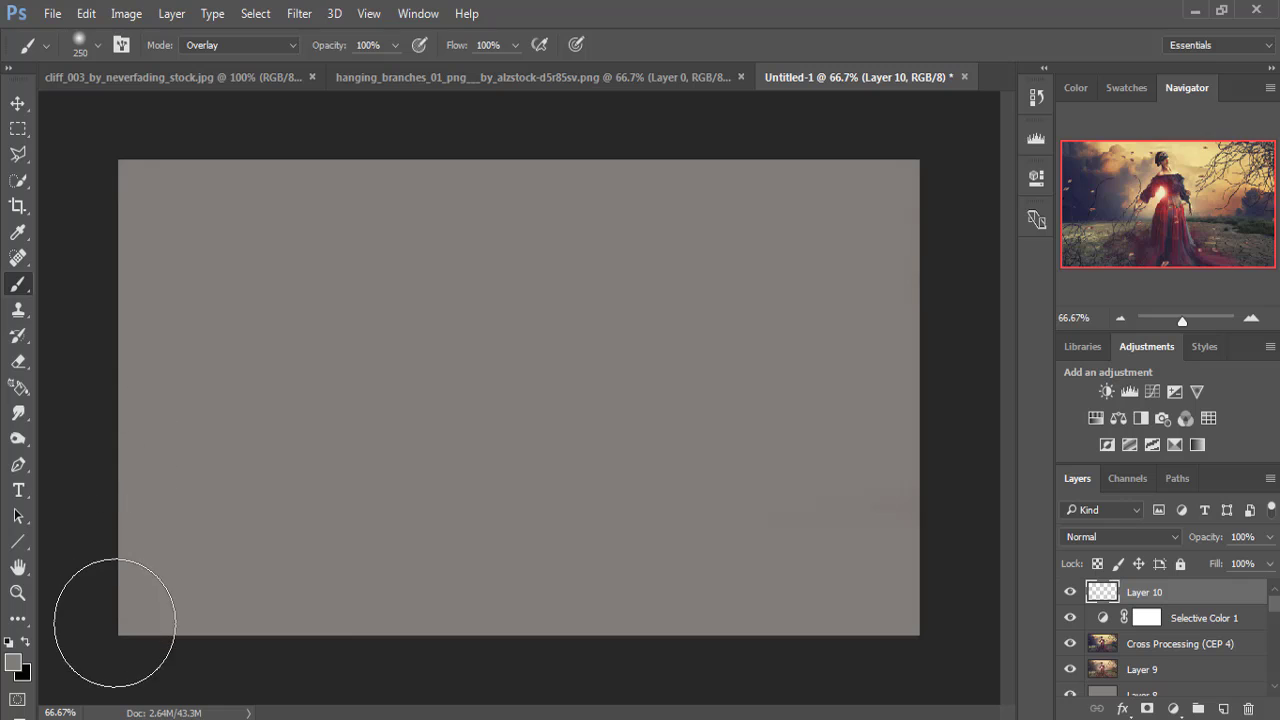
Lower the grey Layer 10 to 16% fill and 71% opacity.
click(1270, 564)
drag(1267, 593, 1177, 590)
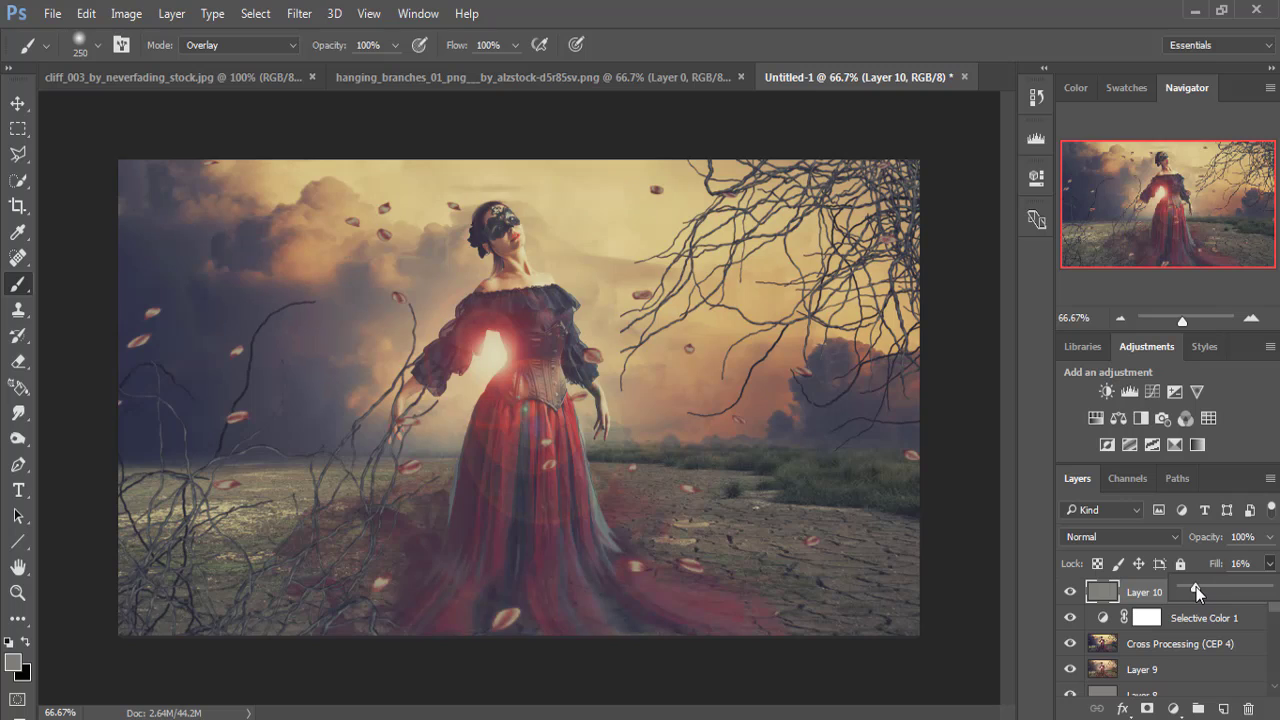
click(1271, 538)
drag(1266, 566, 1243, 566)
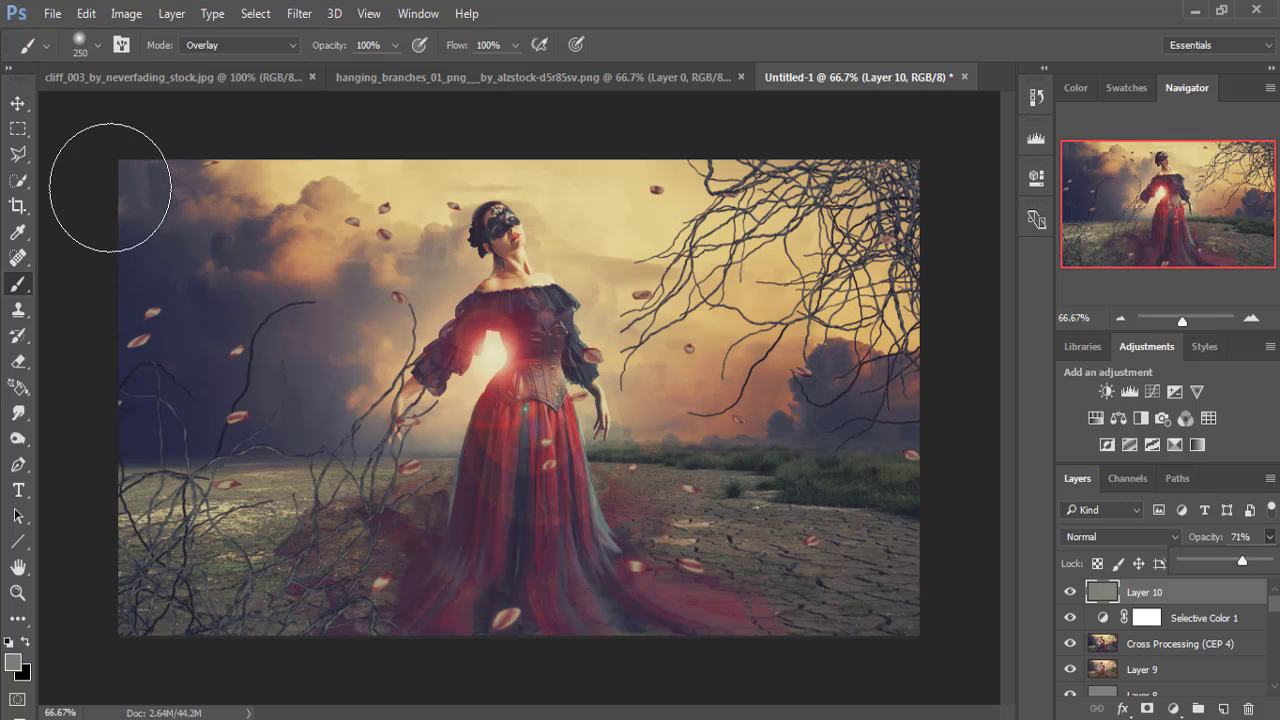
click(20, 108)
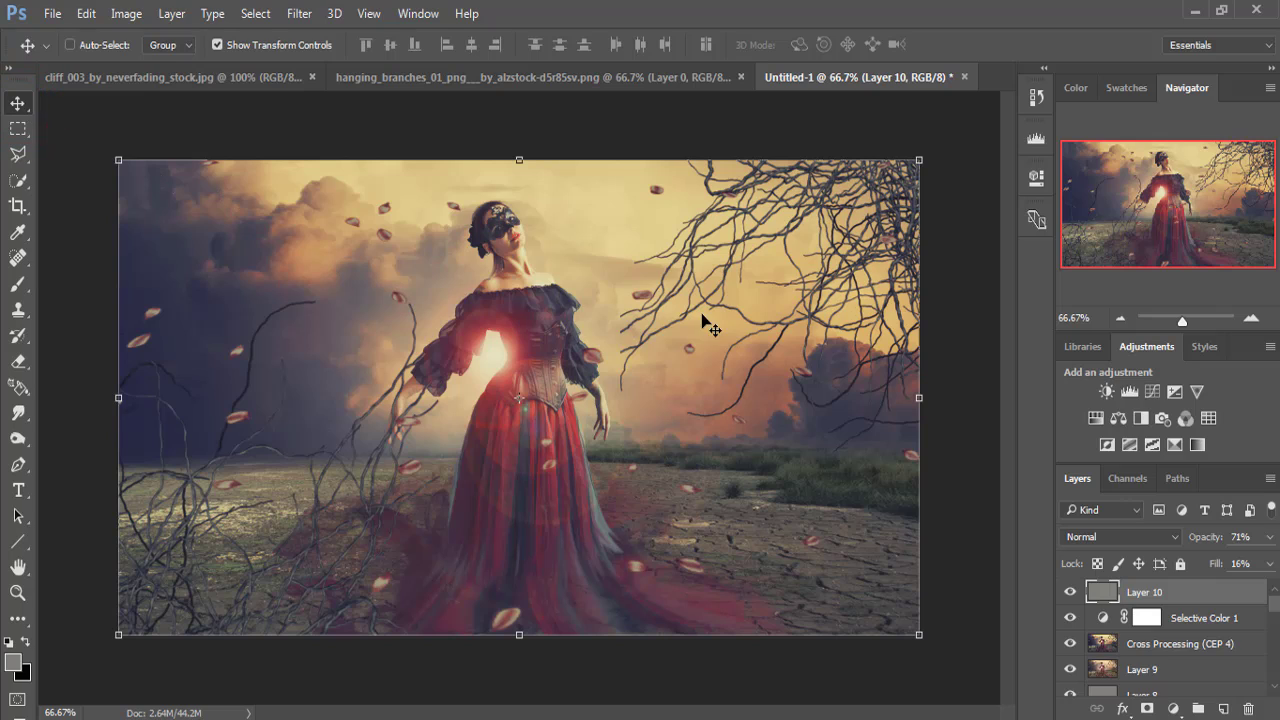
Stamp all visible layers into a new Layer 11 and launch Viveza 2 on it.
click(1158, 592)
key(ctrl+shift+alt+e)
click(299, 13)
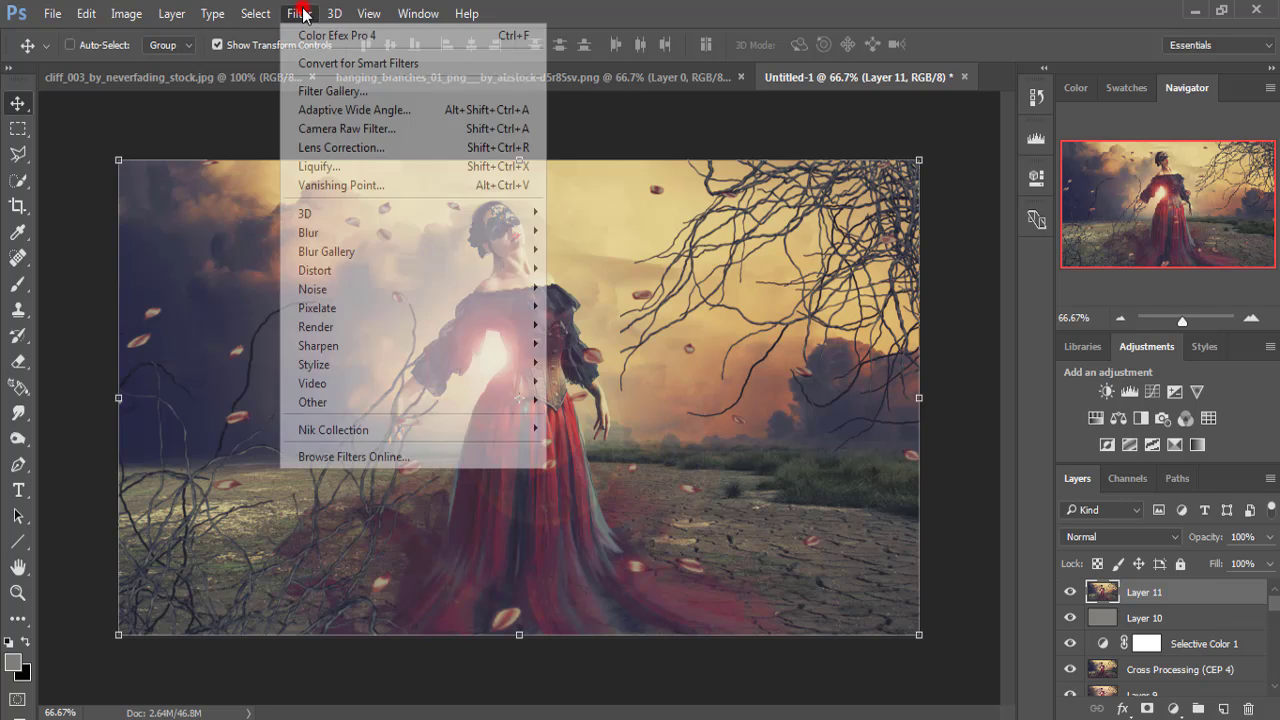
mouse_move(333, 429)
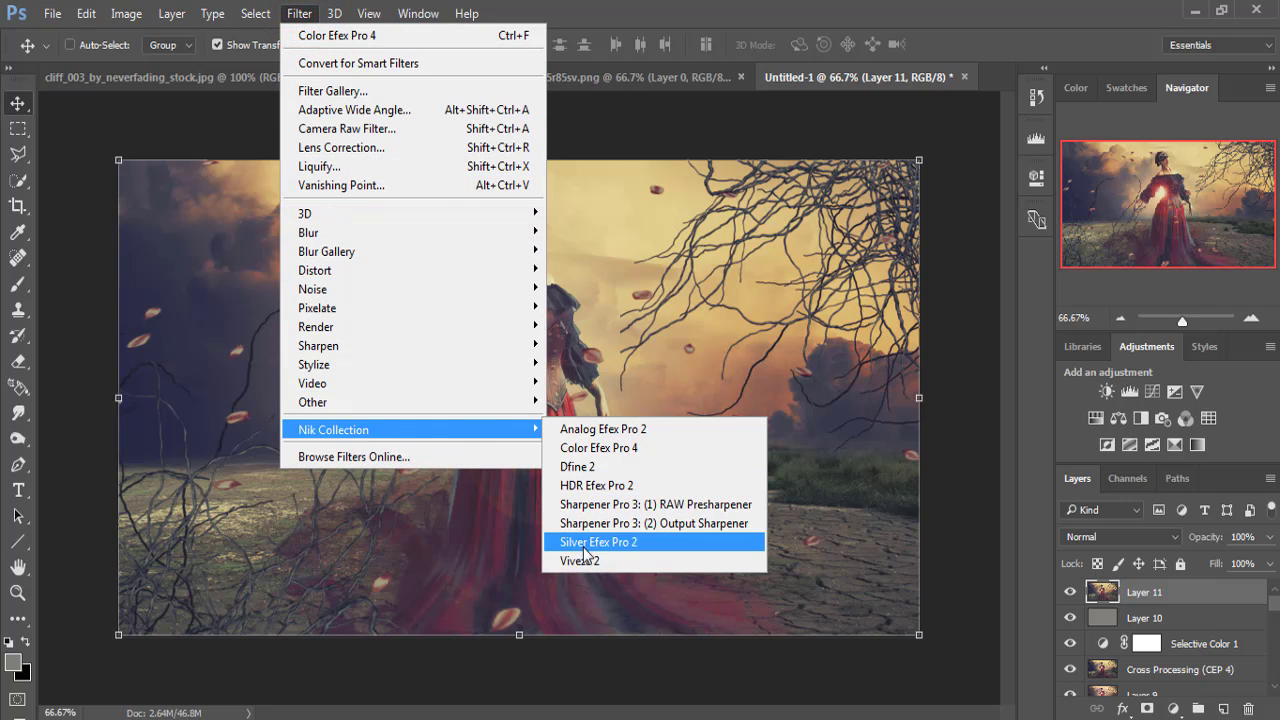
click(583, 560)
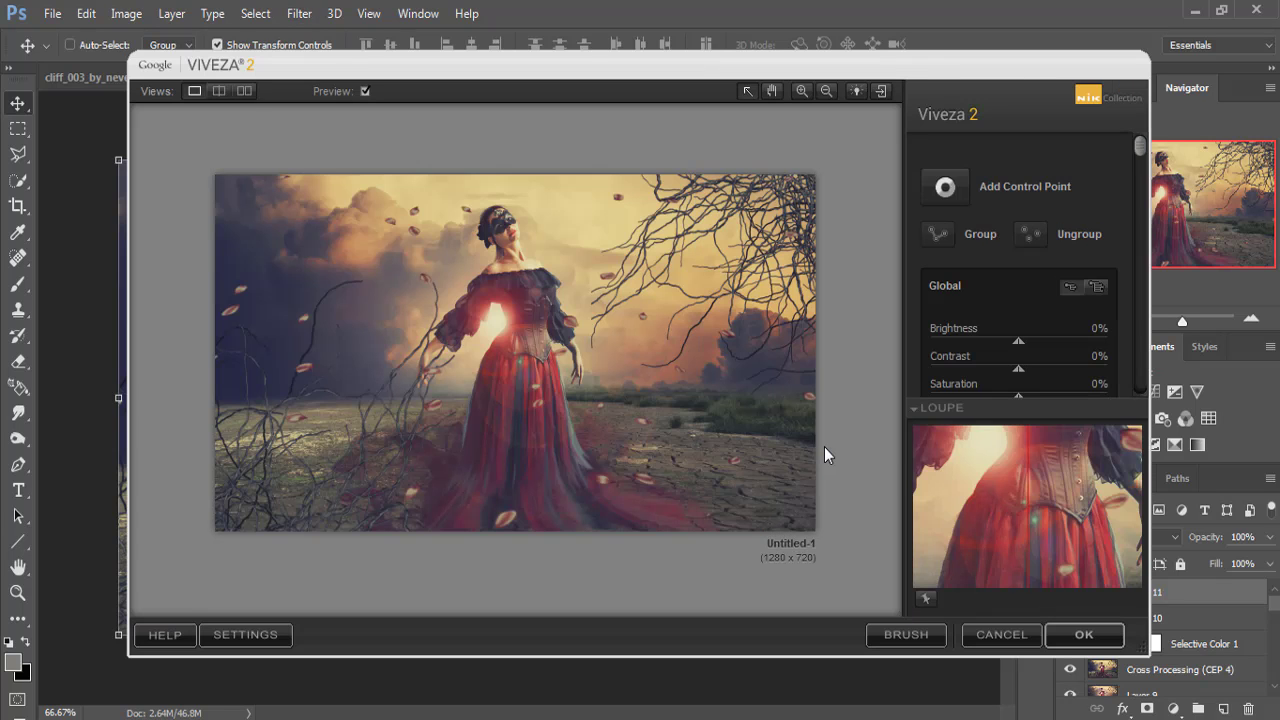
Raise Viveza's overall saturation to 18% and structure slightly, then apply it.
drag(1140, 150, 1140, 205)
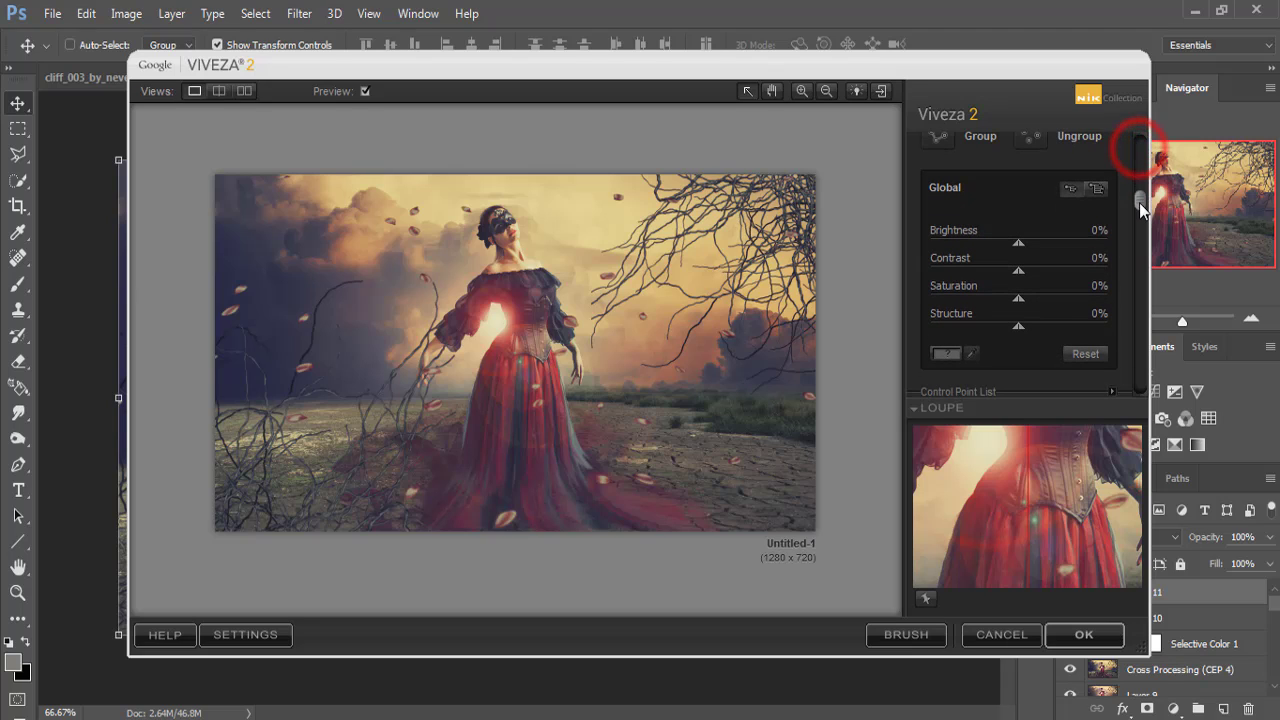
drag(1018, 300, 1034, 300)
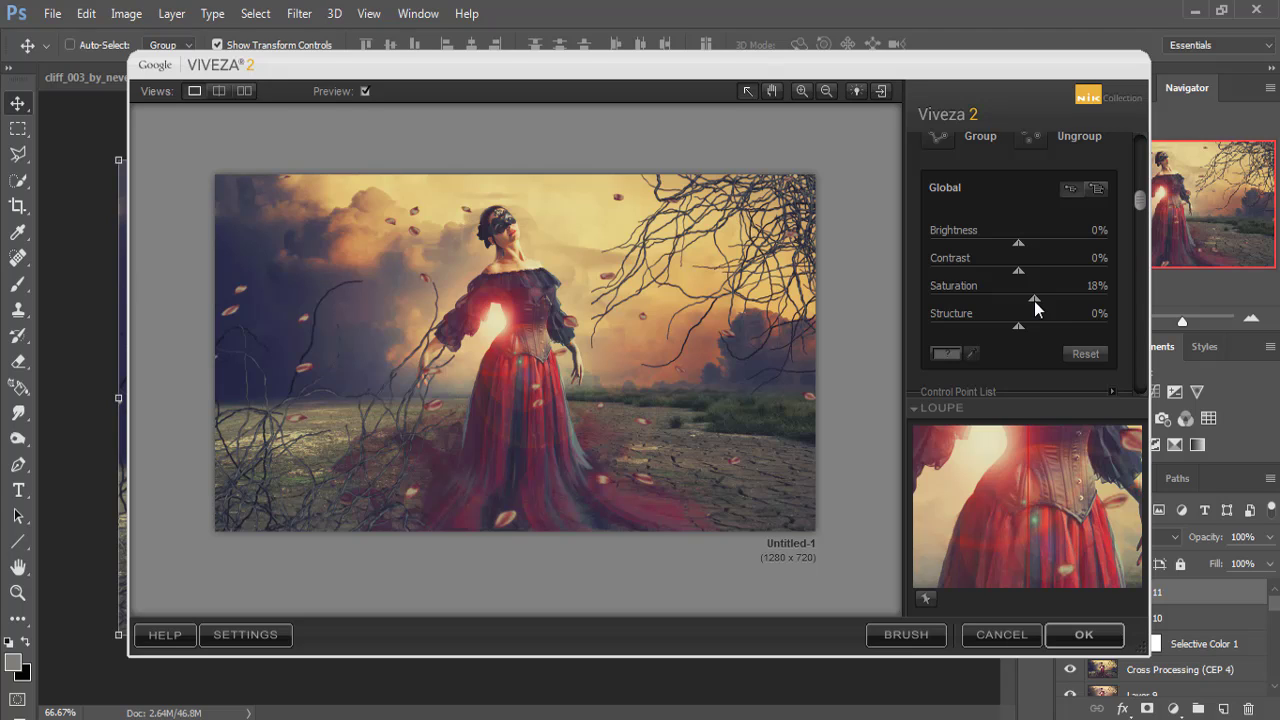
drag(1020, 328, 1042, 328)
drag(1044, 326, 1041, 327)
click(1085, 633)
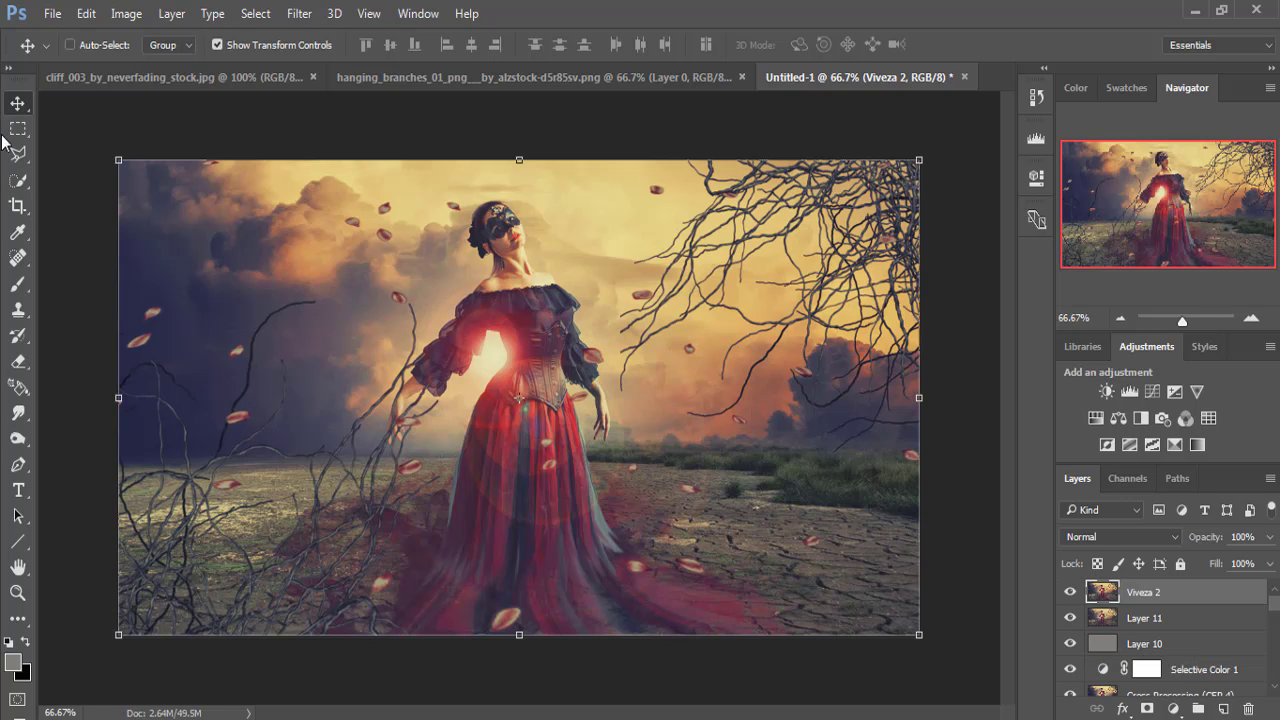
click(16, 104)
click(957, 196)
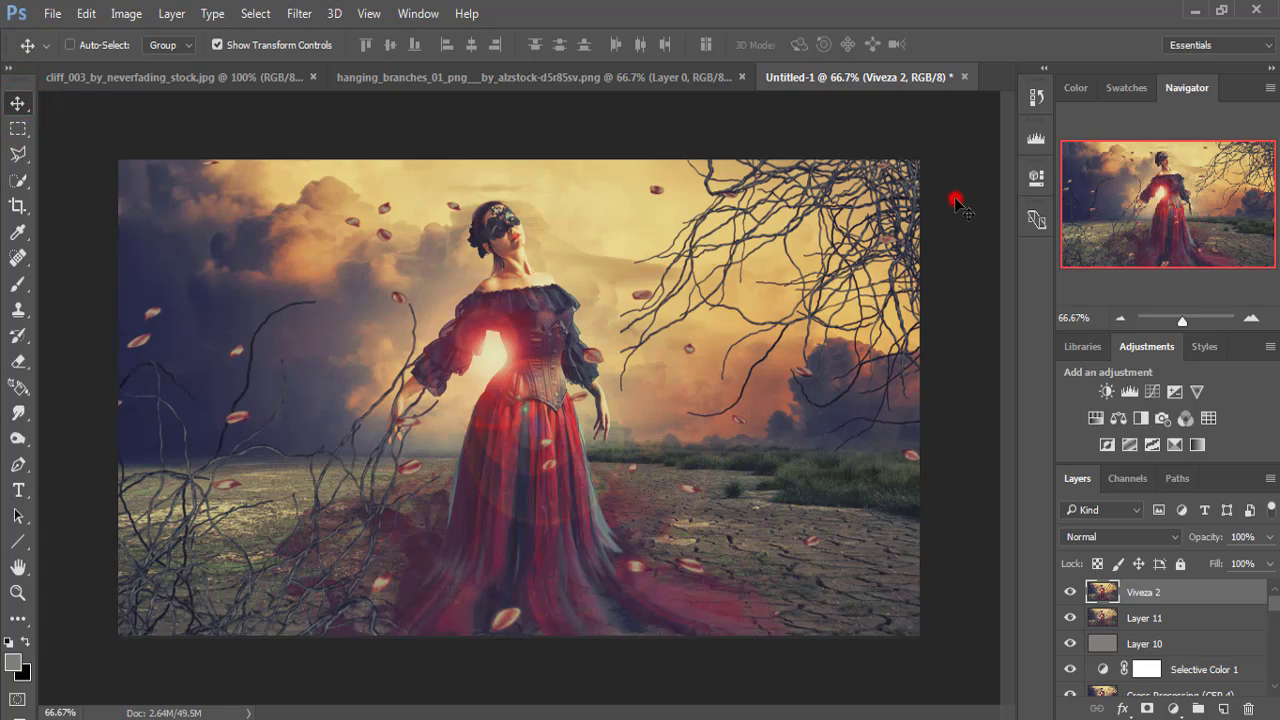